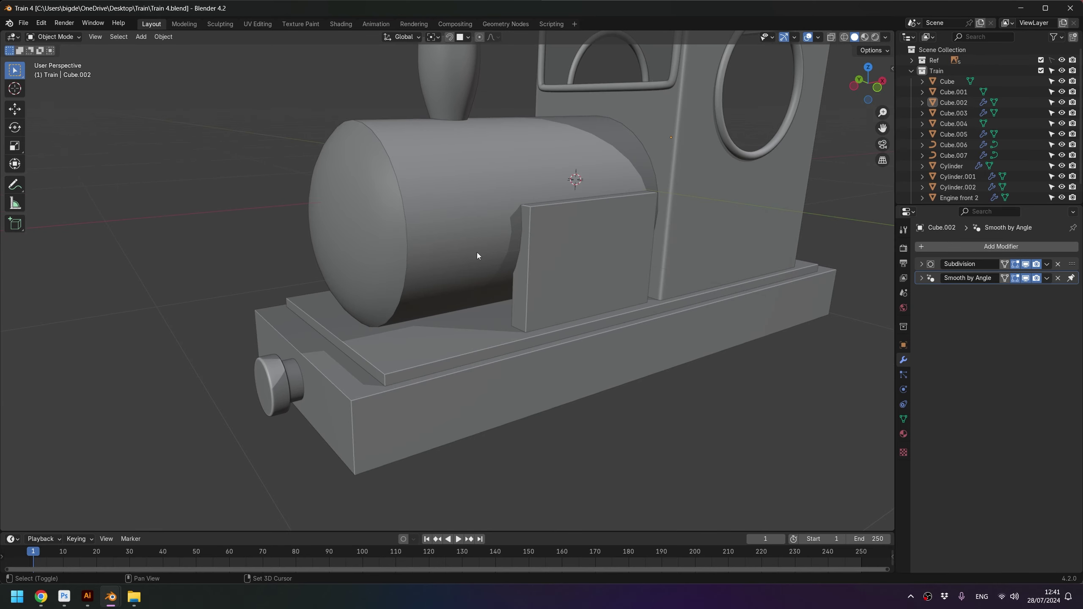
Step: Frame the train, select the base block and show the N transform sidebar
{"action": "scroll", "coordinate": [477, 252], "scroll_direction": "down", "scroll_amount": 3}
{"action": "scroll", "coordinate": [470, 388], "scroll_direction": "up", "scroll_amount": 3}
{"action": "scroll", "coordinate": [489, 286], "scroll_direction": "up", "scroll_amount": 1}
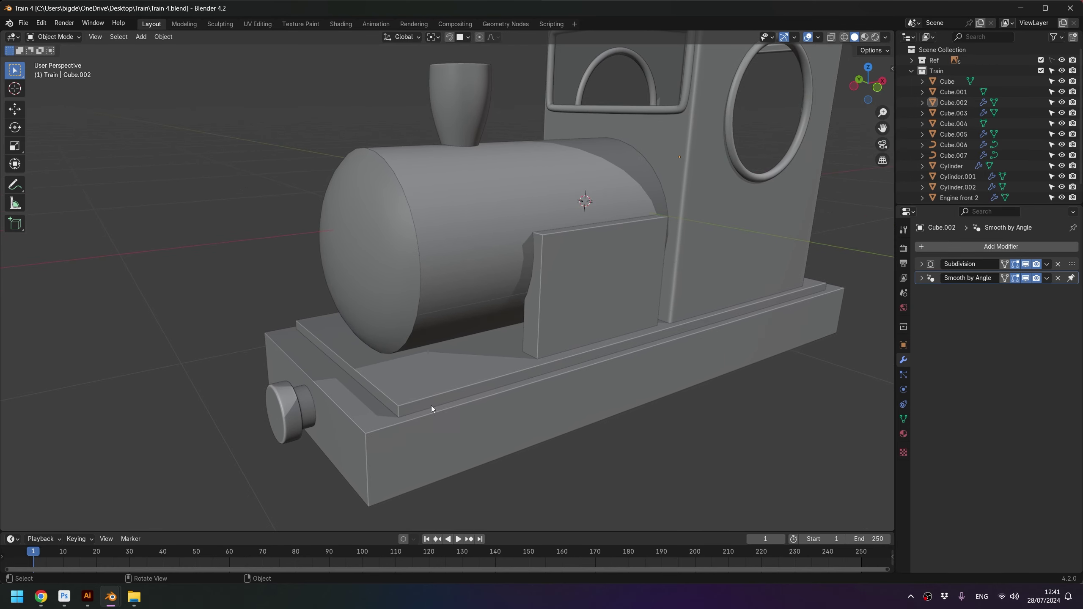
{"action": "middle_click_drag", "start_coordinate": [431, 406], "coordinate": [448, 339], "text": "shift"}
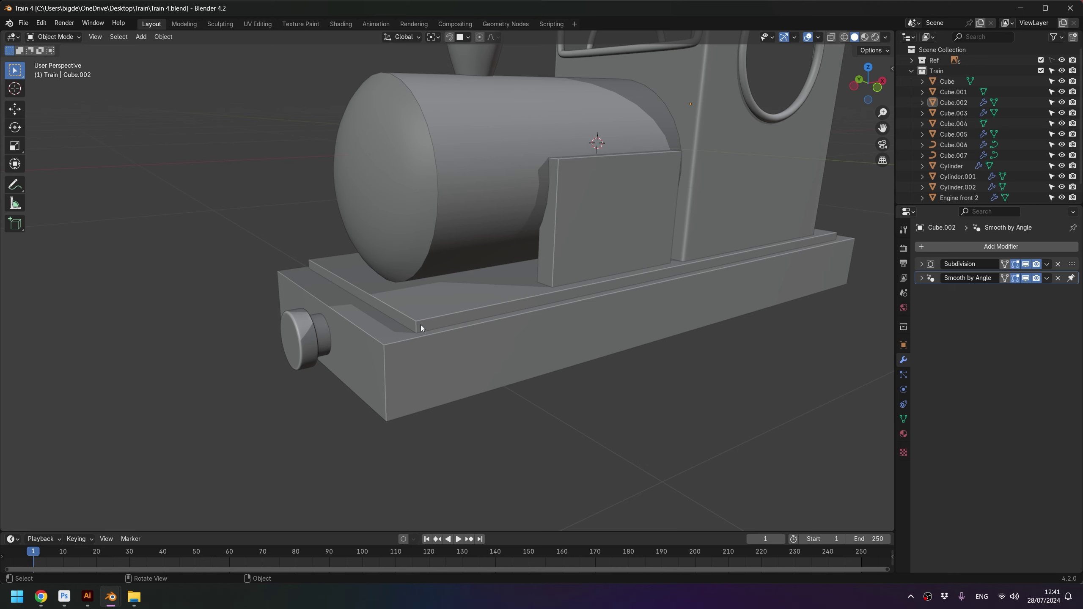
{"action": "mouse_move", "coordinate": [592, 166]}
{"action": "middle_mouse_down", "text": "shift"}
{"action": "mouse_move", "coordinate": [584, 183]}
{"action": "mouse_move", "coordinate": [560, 183]}
{"action": "middle_mouse_up", "text": "shift"}
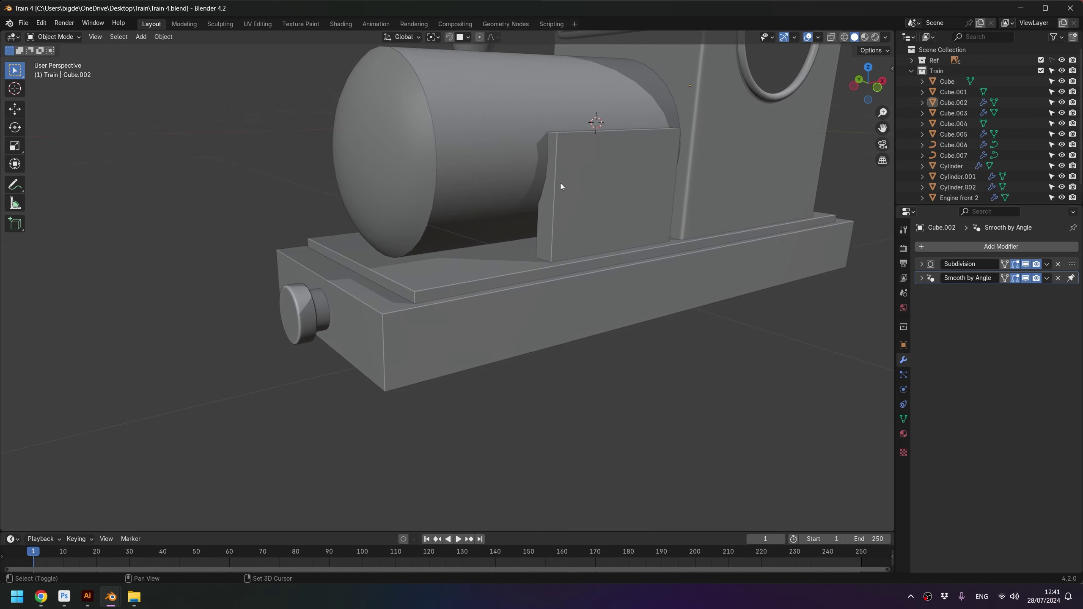
{"action": "left_click", "coordinate": [391, 345]}
{"action": "scroll", "coordinate": [391, 346], "scroll_direction": "up", "scroll_amount": 2}
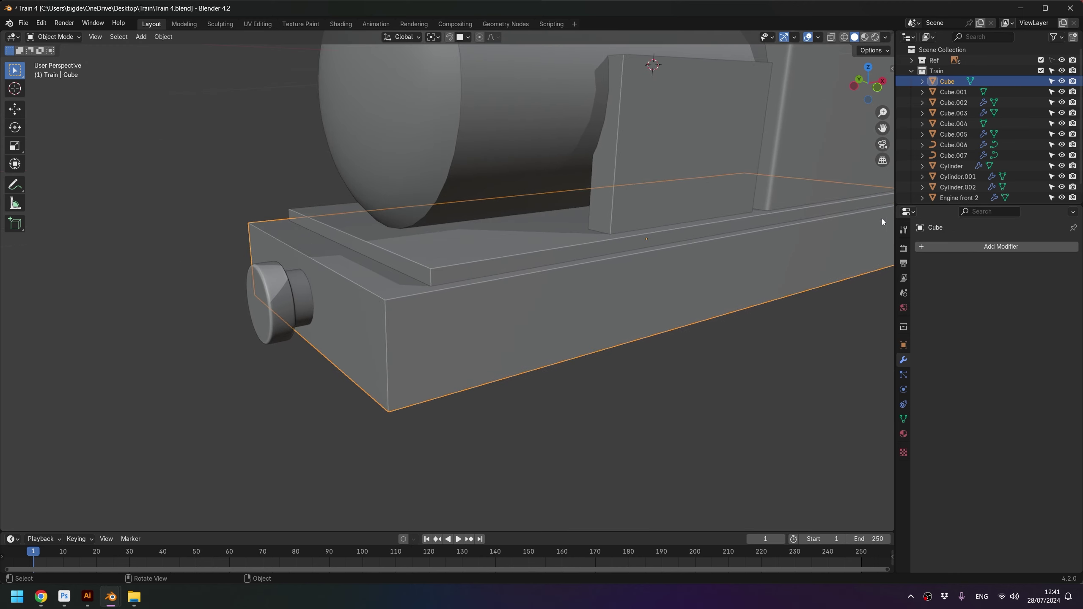
{"action": "key", "text": "n"}
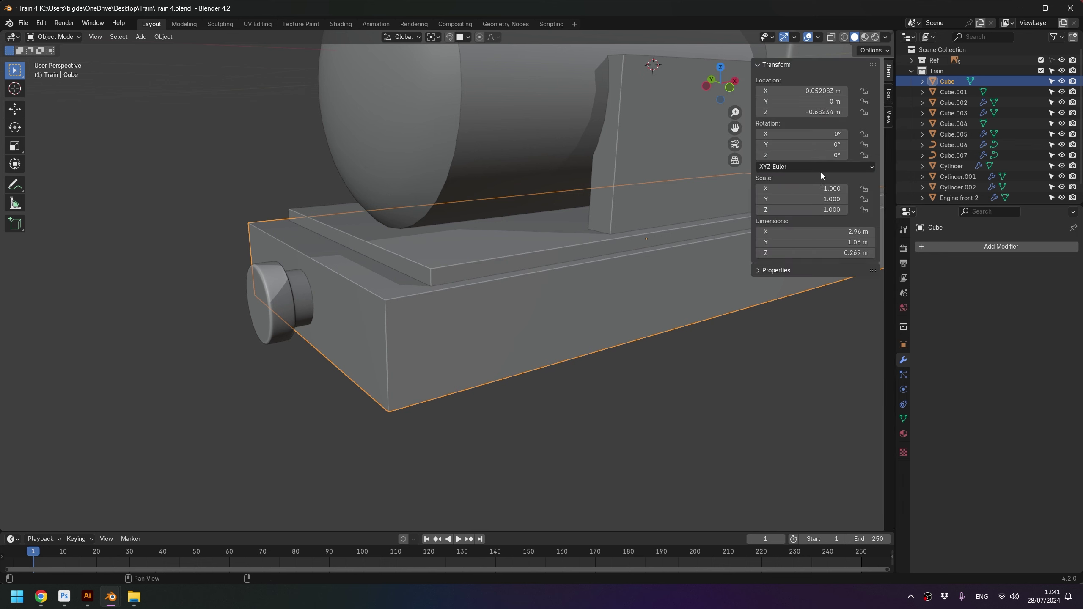
Step: Inspect the base plate and side panel, then apply scale to the Engine front 2 cylinder
{"action": "left_click", "coordinate": [408, 248]}
{"action": "left_click", "coordinate": [673, 177]}
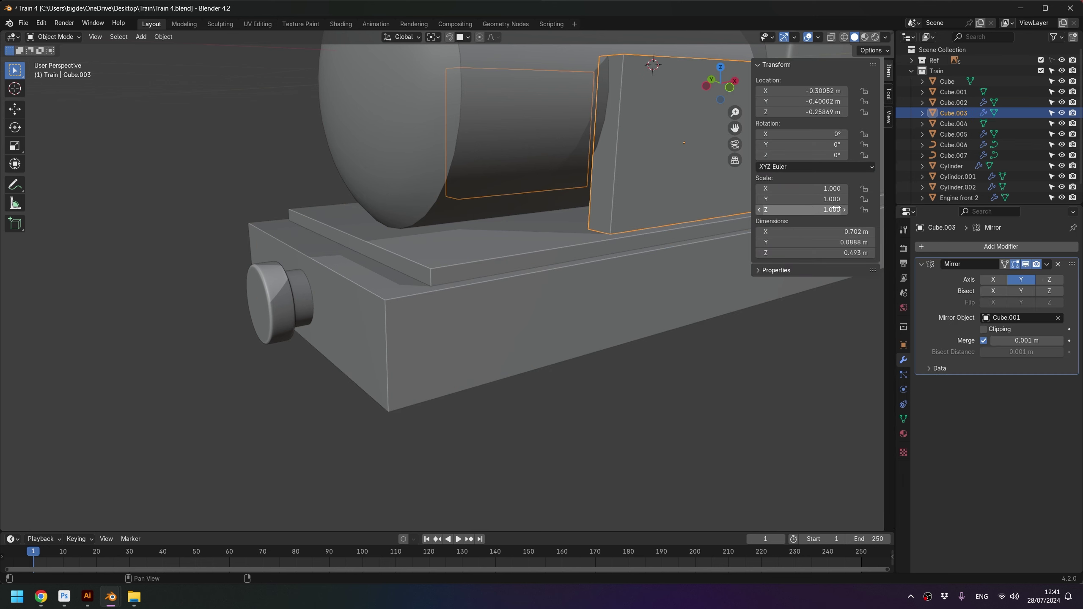
{"action": "left_click", "coordinate": [440, 144]}
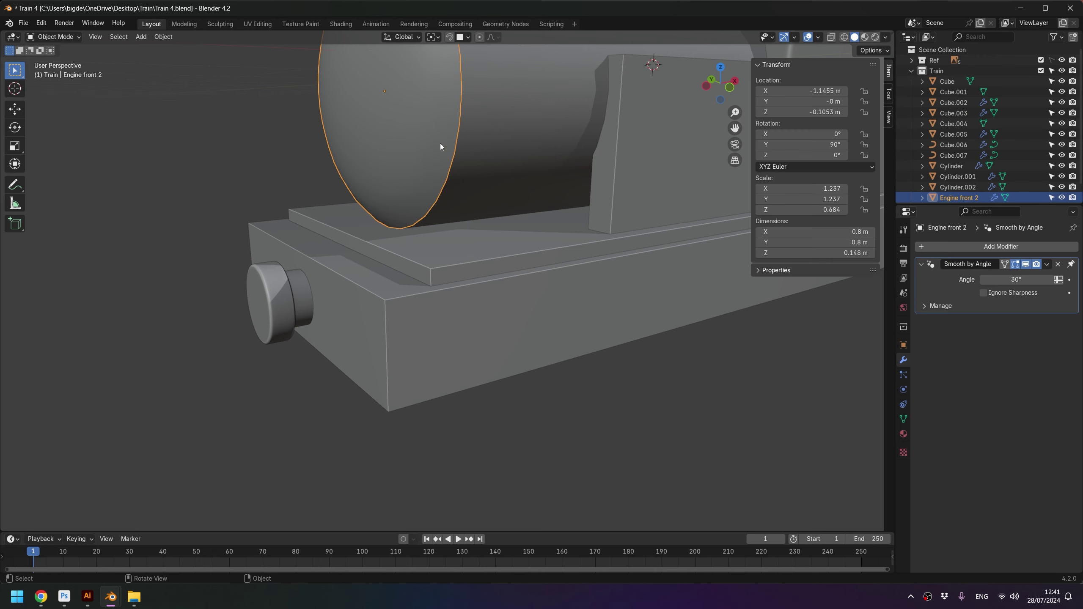
{"action": "middle_click_drag", "start_coordinate": [486, 136], "coordinate": [472, 267], "text": "shift"}
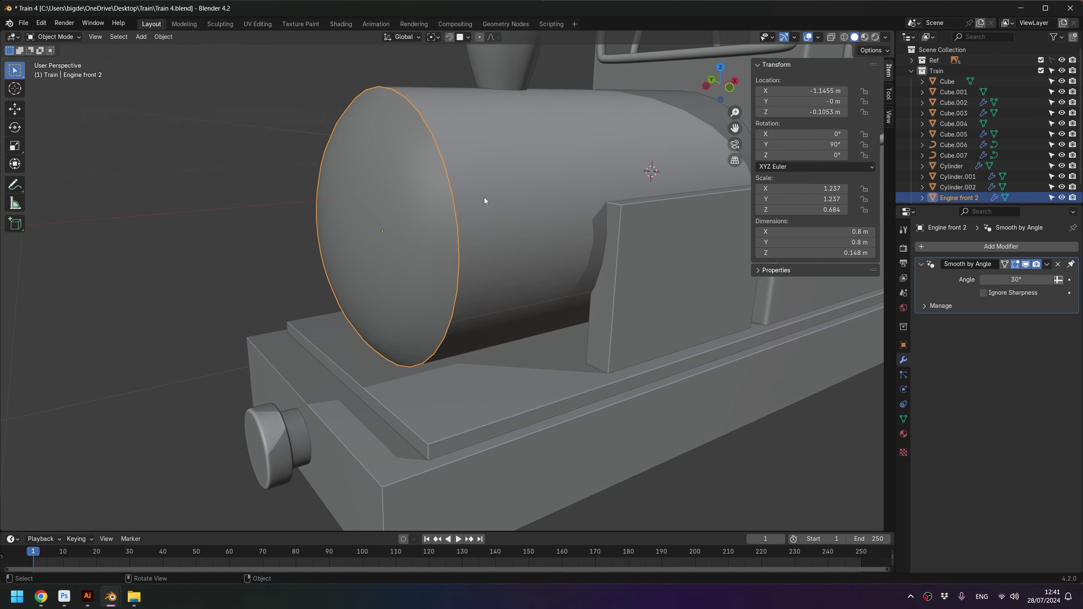
{"action": "key", "text": "ctrl+a"}
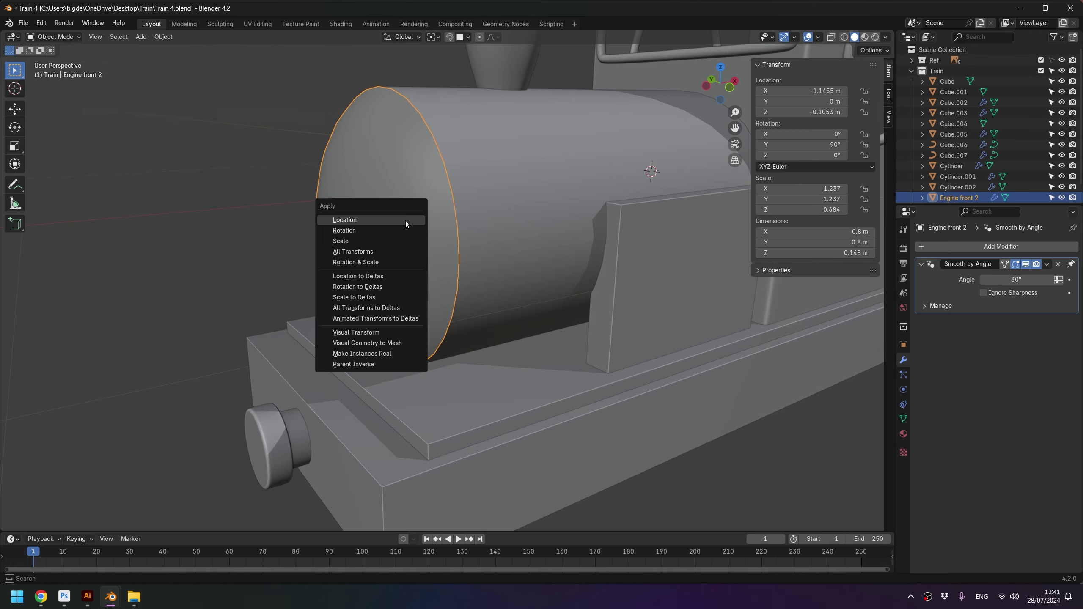
{"action": "left_click", "coordinate": [385, 243]}
Step: Inspect the boiler, chimney, cab and front buffer, then reselect the base block
{"action": "left_click", "coordinate": [539, 189]}
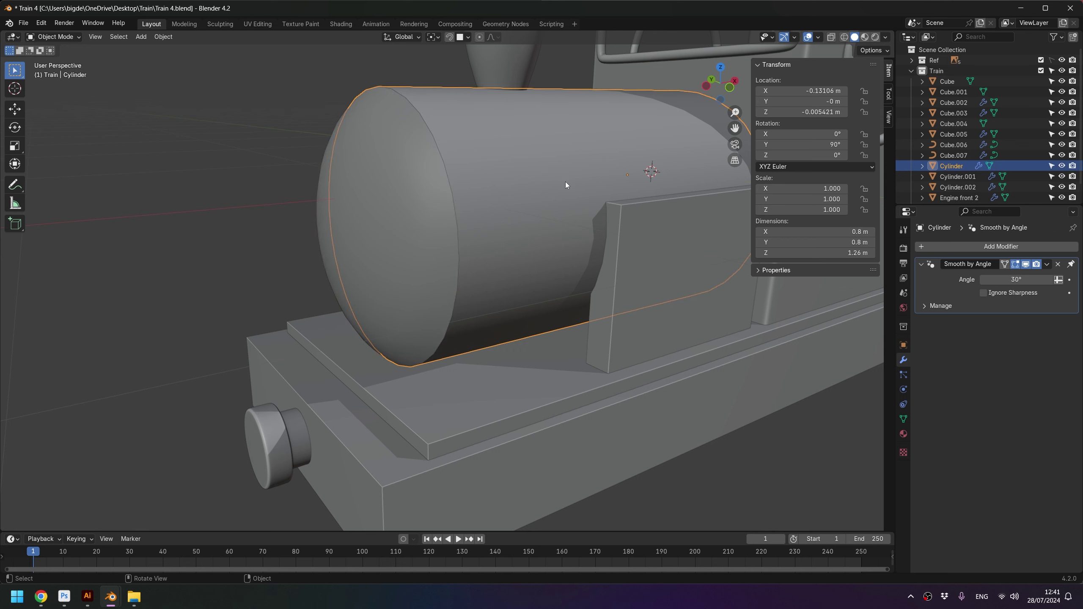
{"action": "scroll", "coordinate": [565, 186], "scroll_direction": "down", "scroll_amount": 3}
{"action": "left_click", "coordinate": [492, 113]}
{"action": "left_click", "coordinate": [689, 181]}
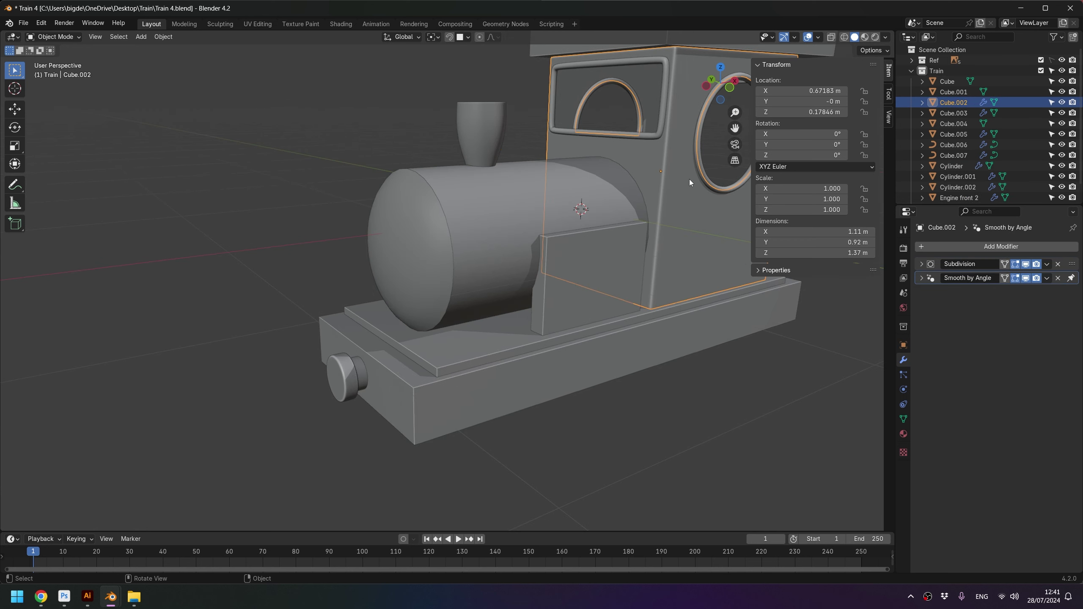
{"action": "left_click", "coordinate": [342, 373]}
{"action": "scroll", "coordinate": [533, 431], "scroll_direction": "up", "scroll_amount": 3}
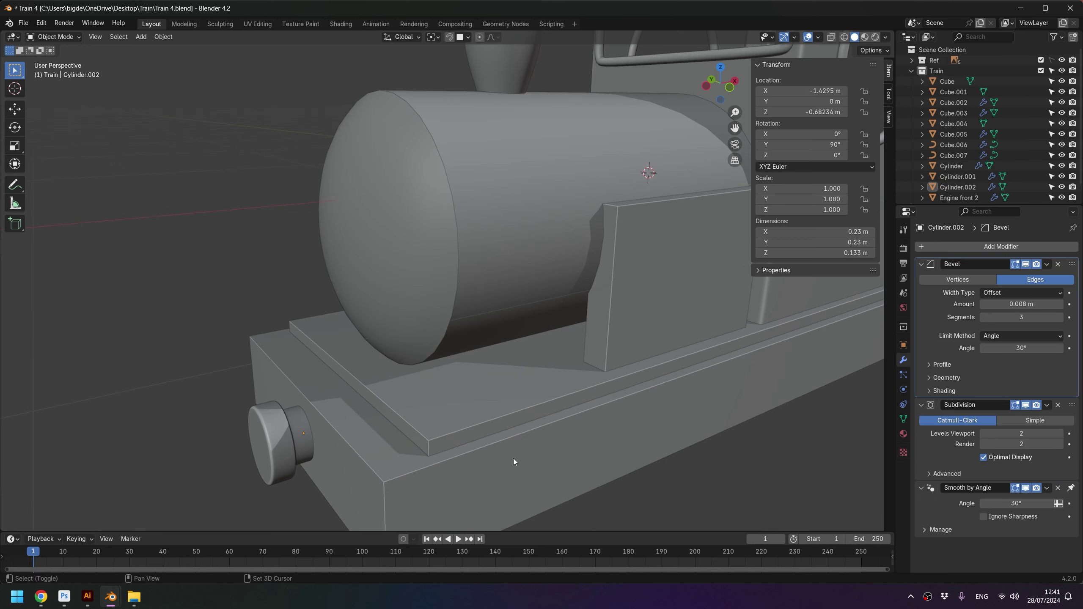
{"action": "scroll", "coordinate": [513, 458], "scroll_direction": "up", "scroll_amount": 2}
{"action": "left_click", "coordinate": [470, 353]}
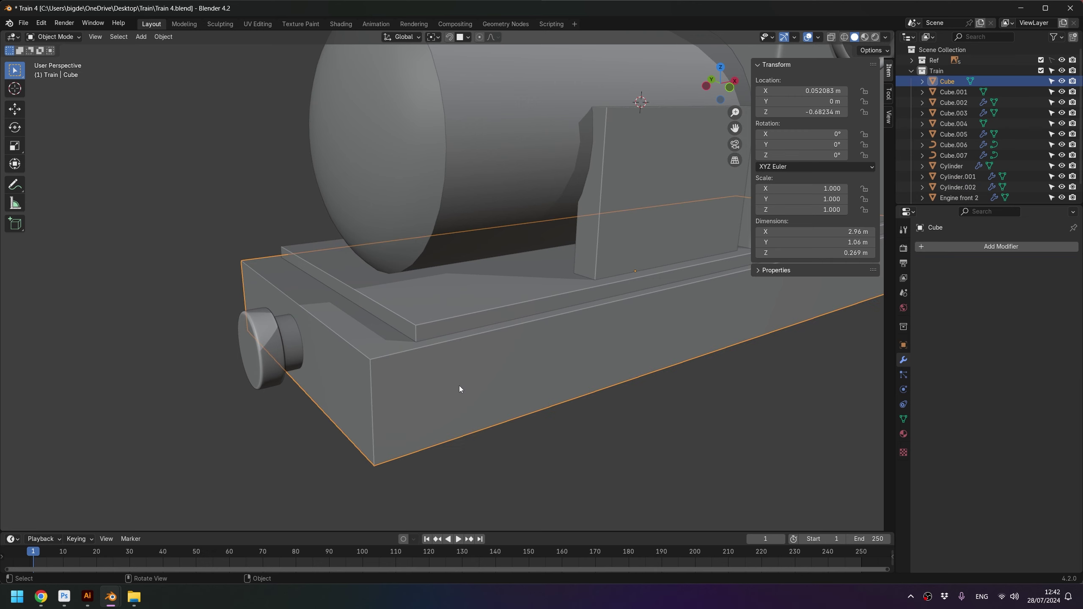
Step: Add a Bevel modifier to the base block with 3 segments
{"action": "left_click", "coordinate": [980, 246]}
{"action": "mouse_move", "coordinate": [933, 244]}
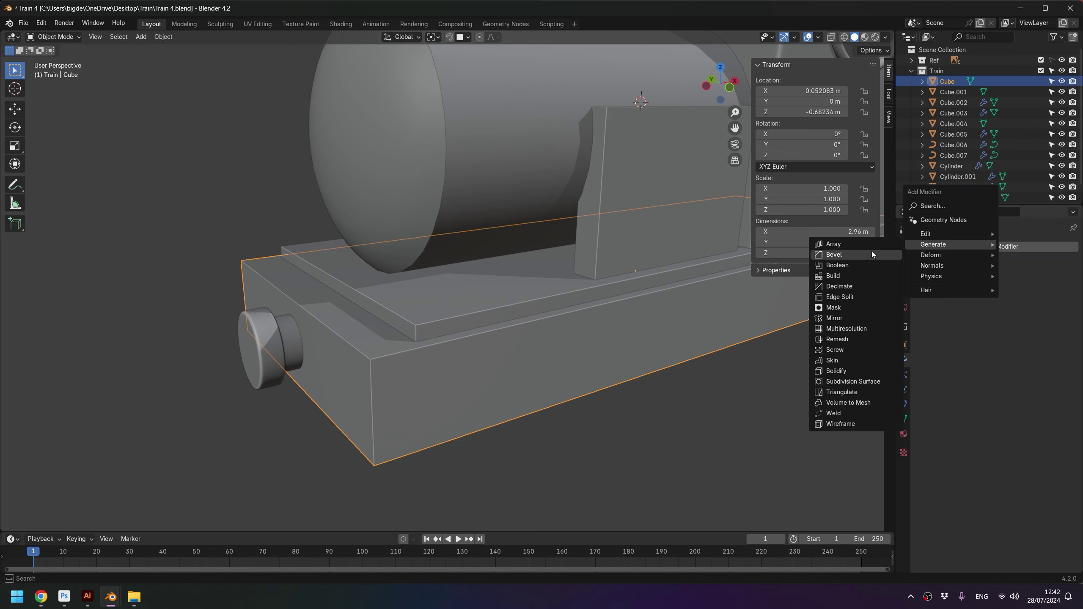
{"action": "left_click", "coordinate": [871, 254]}
{"action": "double_click", "coordinate": [988, 304]}
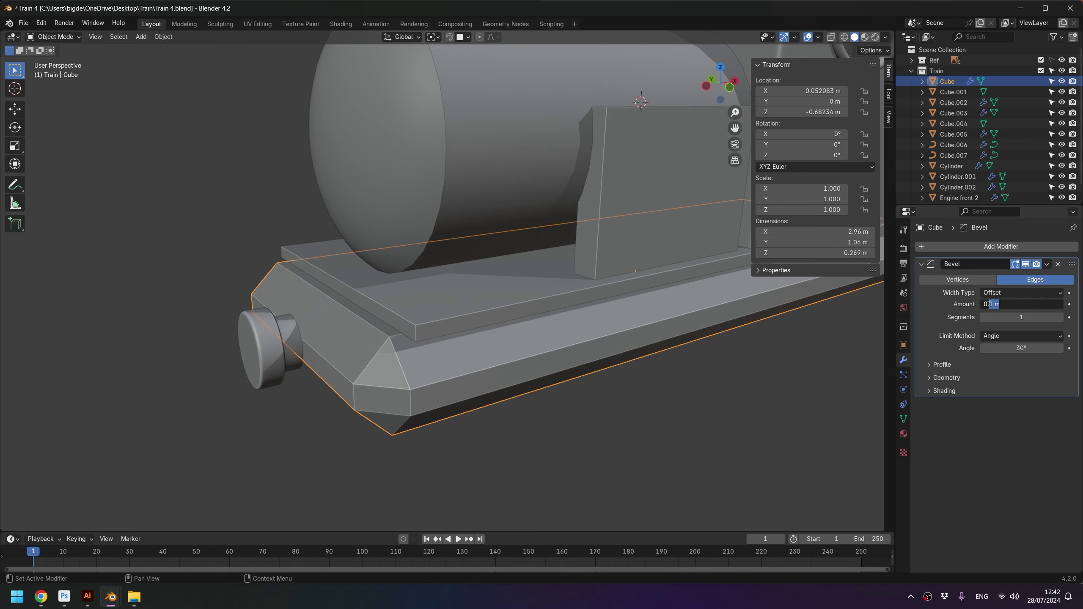
{"action": "type", "text": "0"}
{"action": "key", "text": "Return"}
{"action": "left_click_drag", "start_coordinate": [1021, 316], "coordinate": [1036, 317]}
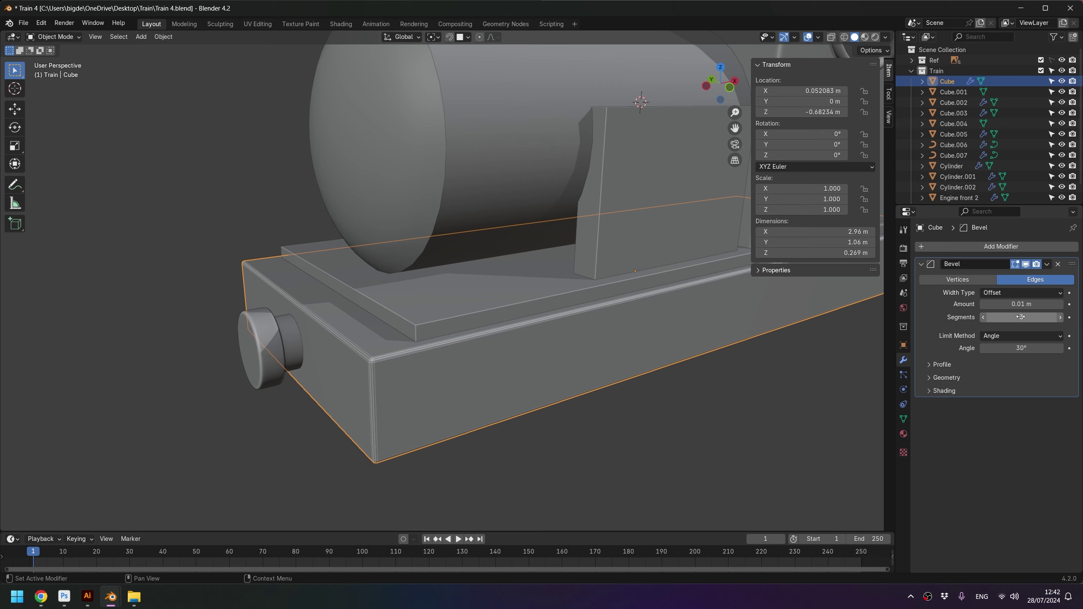
Step: Shade the base block auto smooth and enable Harden Normals on its bevel
{"action": "right_click", "coordinate": [402, 370]}
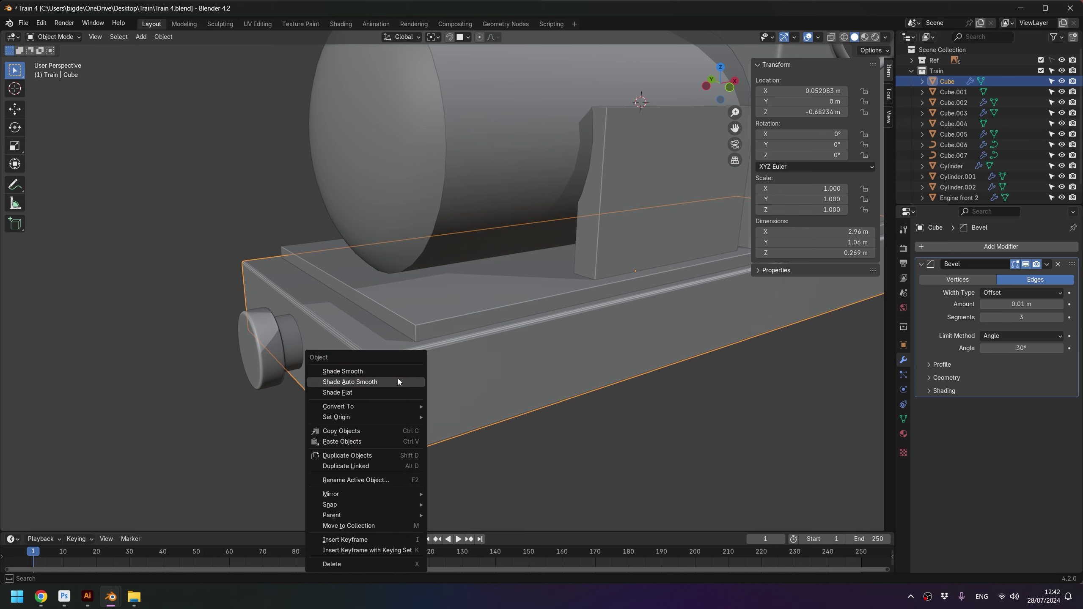
{"action": "left_click", "coordinate": [398, 379]}
{"action": "middle_click_drag", "start_coordinate": [398, 379], "coordinate": [488, 361]}
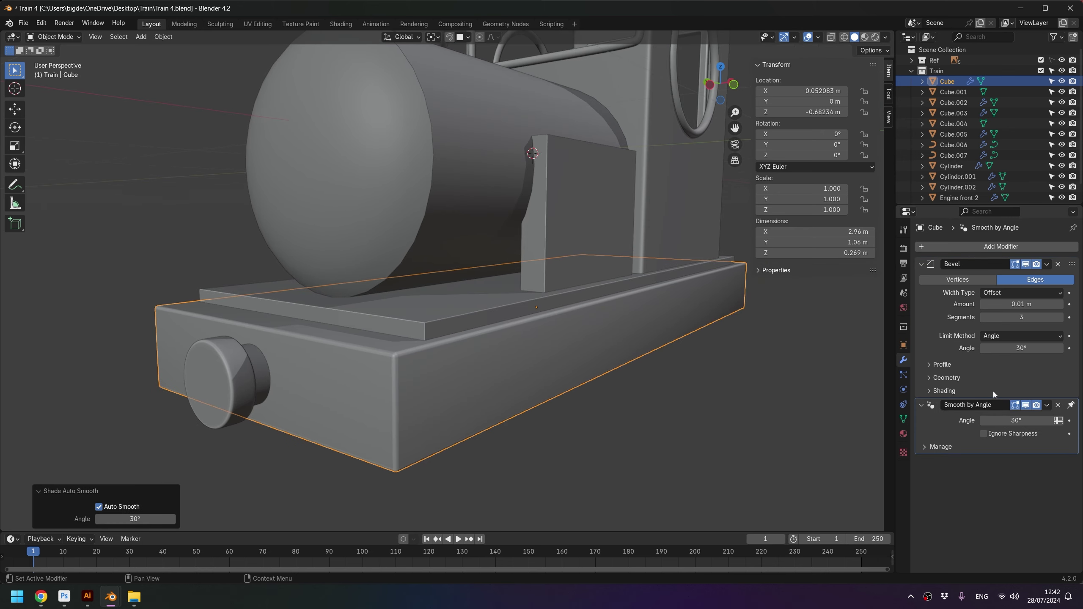
{"action": "left_click", "coordinate": [954, 391]}
{"action": "left_click", "coordinate": [983, 406]}
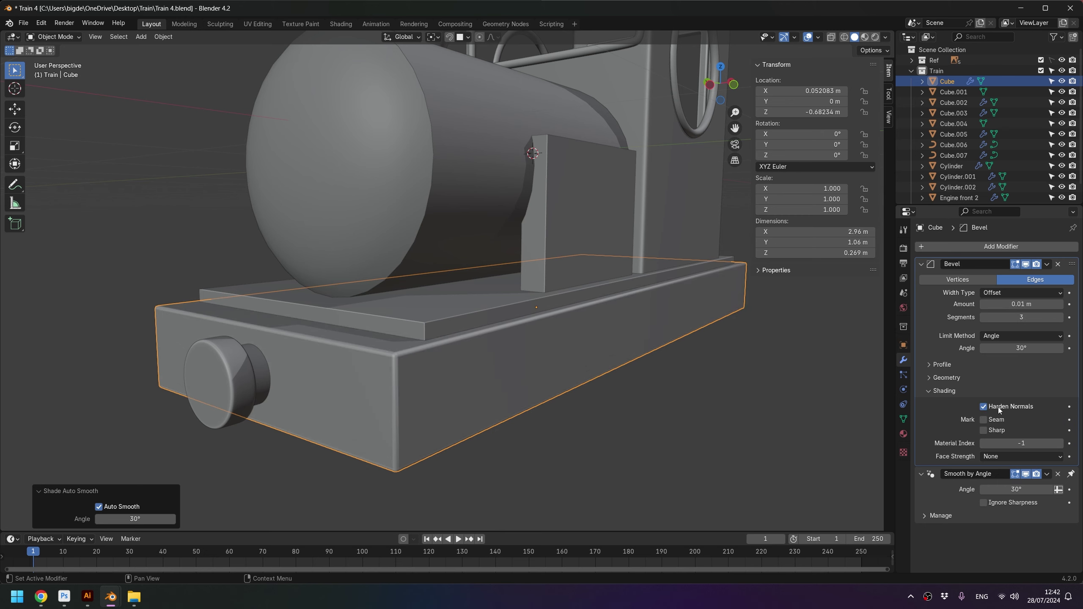
{"action": "middle_click_drag", "start_coordinate": [427, 392], "coordinate": [533, 388]}
Step: Adjust the base block's bevel amount until it settles at 0.015 m
{"action": "left_click", "coordinate": [1028, 304]}
{"action": "left_click_drag", "start_coordinate": [1028, 303], "coordinate": [995, 304]}
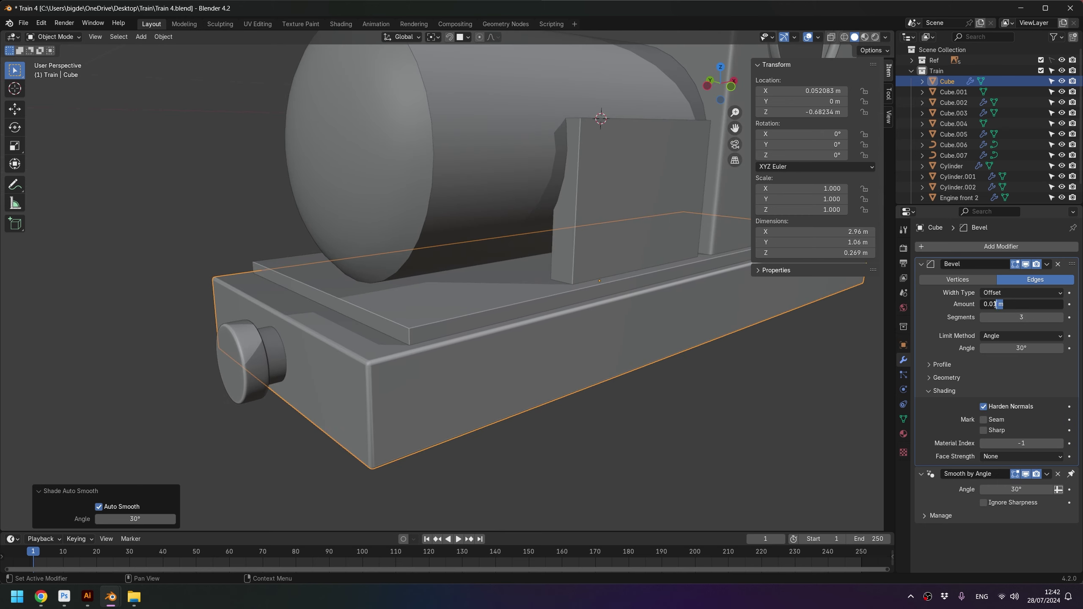
{"action": "type", "text": "3"}
{"action": "key", "text": "Return"}
{"action": "left_click", "coordinate": [996, 303]}
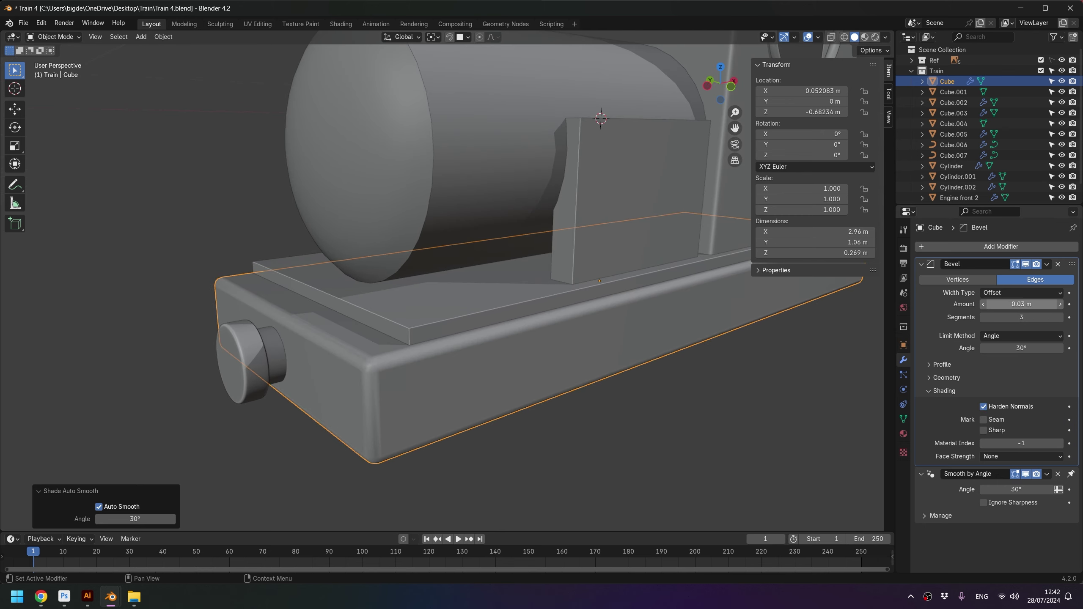
{"action": "type", "text": "2"}
{"action": "key", "text": "Return"}
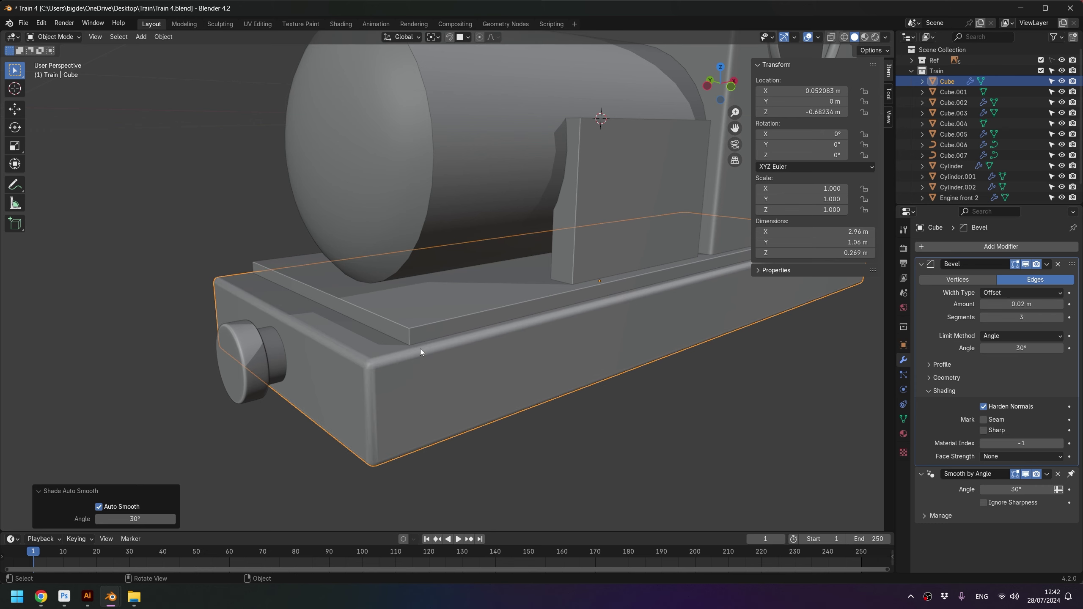
{"action": "middle_click_drag", "start_coordinate": [419, 325], "coordinate": [407, 322]}
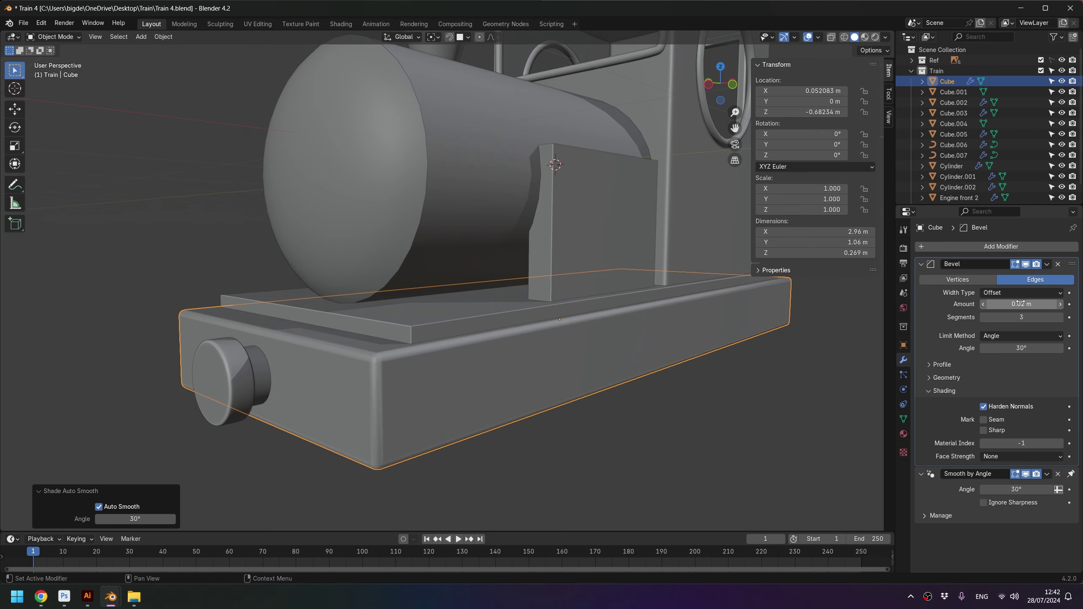
{"action": "left_click", "coordinate": [1019, 304]}
{"action": "type", "text": "0.015"}
{"action": "key", "text": "Return"}
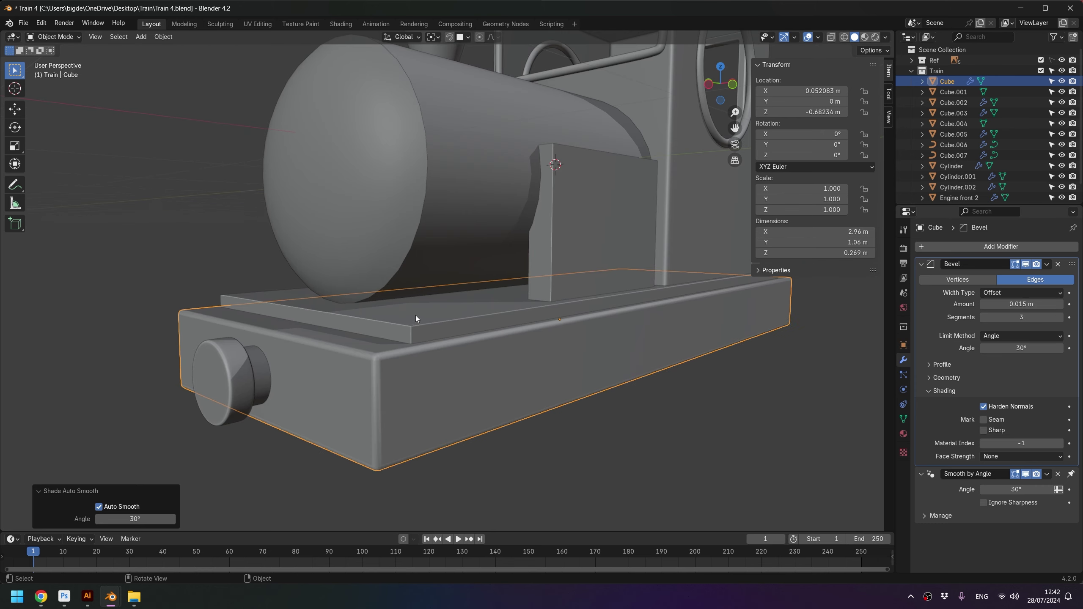
{"action": "middle_click_drag", "start_coordinate": [416, 318], "coordinate": [412, 337]}
{"action": "left_click", "coordinate": [423, 325]}
Step: Add a Bevel modifier to the plate with 3 segments and a 0.005 m amount
{"action": "left_click", "coordinate": [967, 244]}
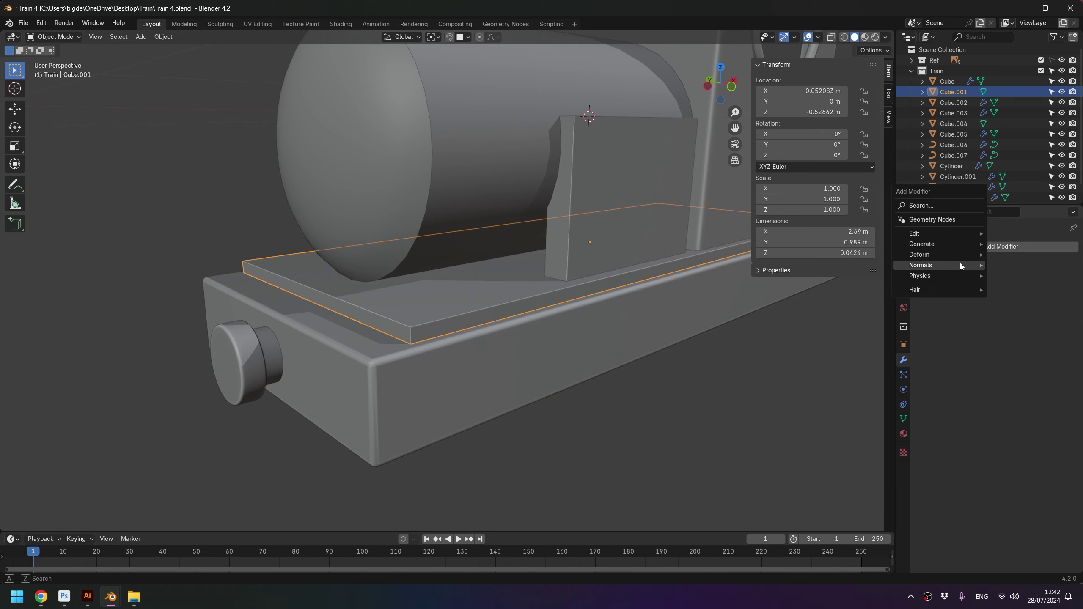
{"action": "left_click", "coordinate": [847, 253]}
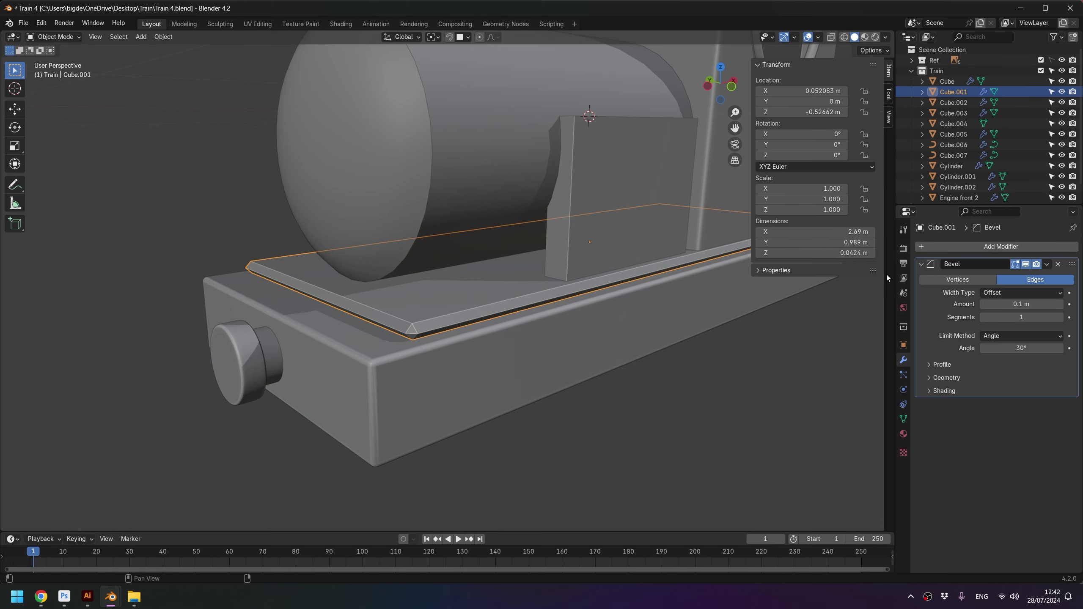
{"action": "left_click", "coordinate": [1019, 304]}
{"action": "type", "text": "0.001"}
{"action": "key", "text": "Return"}
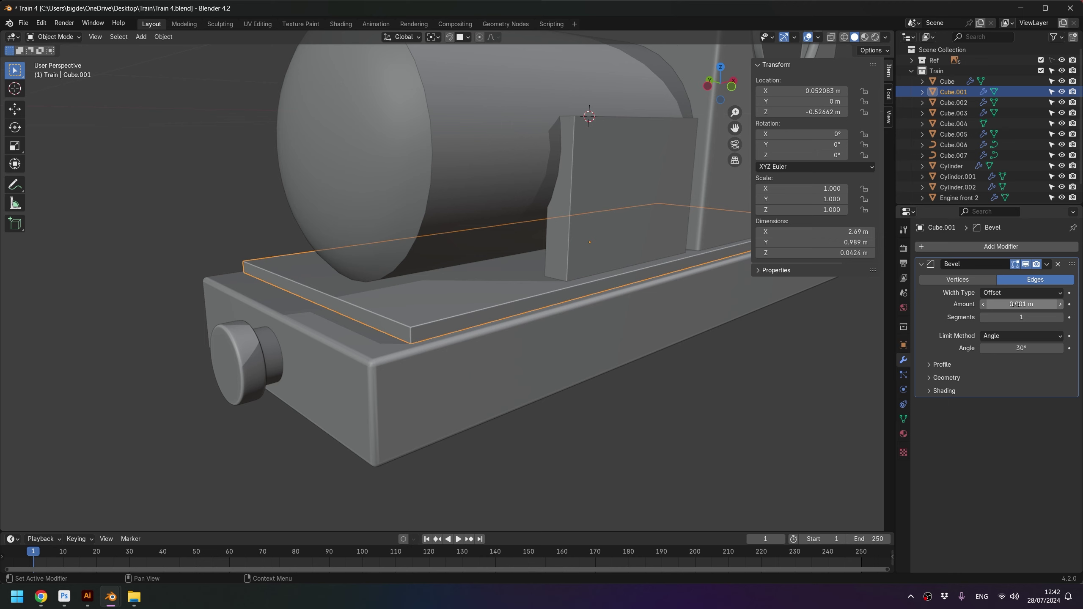
{"action": "left_click", "coordinate": [1021, 316]}
{"action": "type", "text": "3"}
{"action": "key", "text": "Return"}
{"action": "double_click", "coordinate": [1000, 304]}
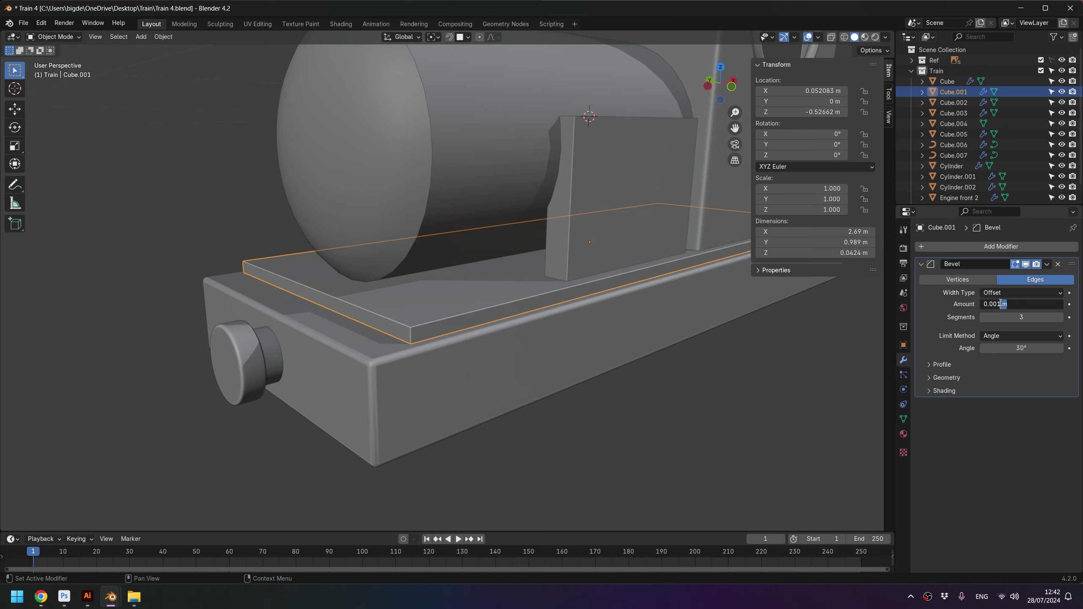
{"action": "type", "text": "5"}
{"action": "key", "text": "Return"}
Step: Shade the plate auto smooth and enable Harden Normals on its bevel
{"action": "scroll", "coordinate": [368, 351], "scroll_direction": "up", "scroll_amount": 3}
{"action": "scroll", "coordinate": [368, 352], "scroll_direction": "up", "scroll_amount": 3}
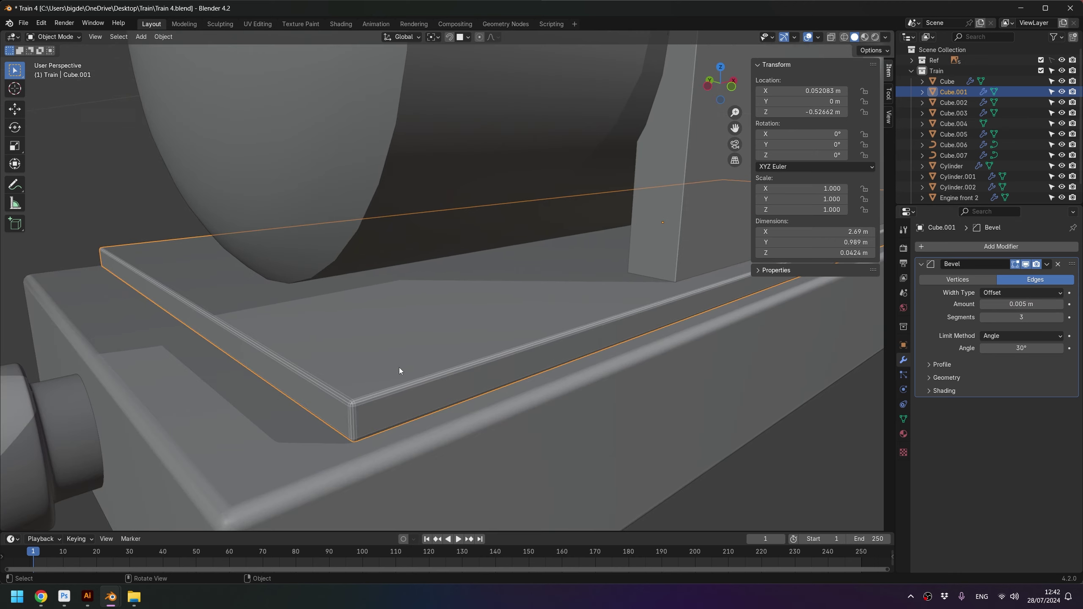
{"action": "scroll", "coordinate": [399, 370], "scroll_direction": "down", "scroll_amount": 2}
{"action": "scroll", "coordinate": [411, 372], "scroll_direction": "down", "scroll_amount": 3}
{"action": "right_click", "coordinate": [482, 308]}
{"action": "left_click", "coordinate": [482, 307]}
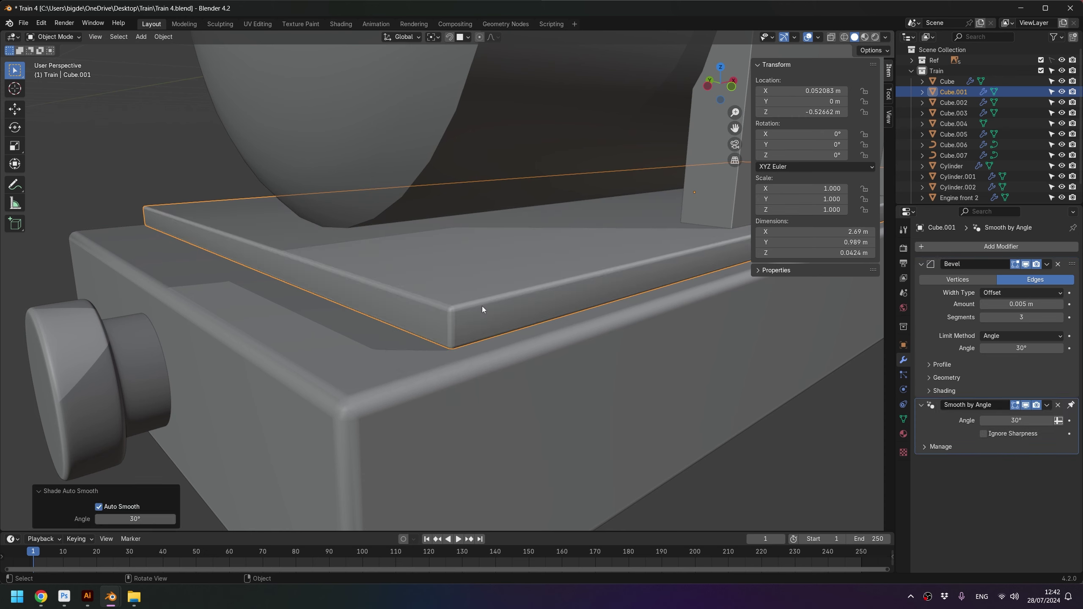
{"action": "left_click", "coordinate": [943, 391]}
{"action": "left_click", "coordinate": [983, 406]}
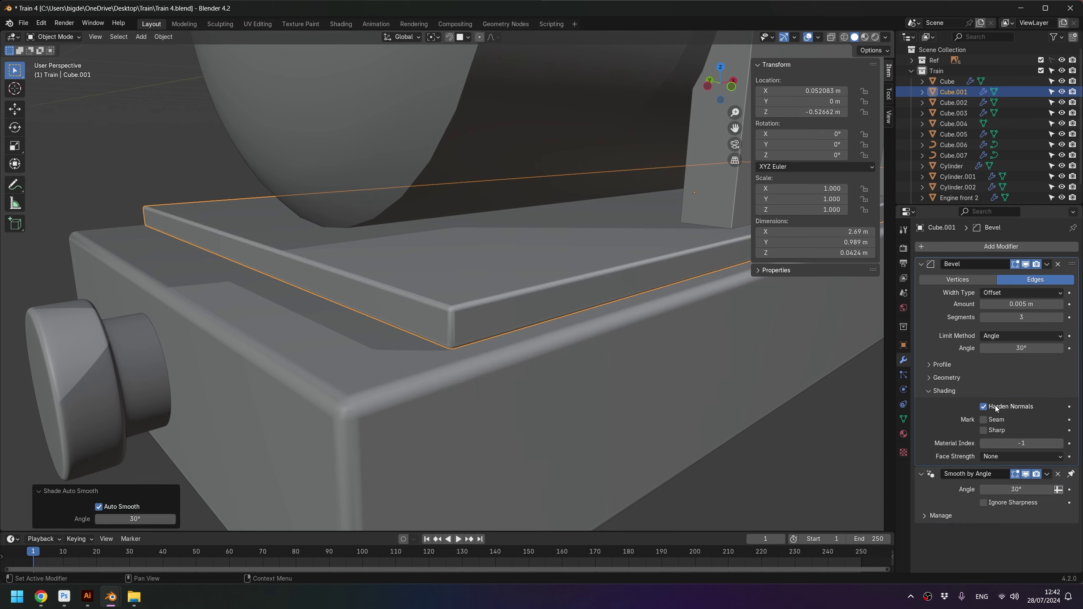
Step: Orbit around the boiler and base, then reselect the base plate
{"action": "middle_click_drag", "start_coordinate": [431, 295], "coordinate": [417, 288]}
{"action": "scroll", "coordinate": [418, 287], "scroll_direction": "down", "scroll_amount": 4}
{"action": "left_click", "coordinate": [622, 370]}
{"action": "mouse_move", "coordinate": [621, 371]}
{"action": "middle_mouse_down"}
{"action": "mouse_move", "coordinate": [583, 257]}
{"action": "mouse_move", "coordinate": [507, 338]}
{"action": "mouse_move", "coordinate": [541, 313]}
{"action": "middle_mouse_up"}
{"action": "scroll", "coordinate": [542, 313], "scroll_direction": "up", "scroll_amount": 2}
{"action": "left_click", "coordinate": [350, 398]}
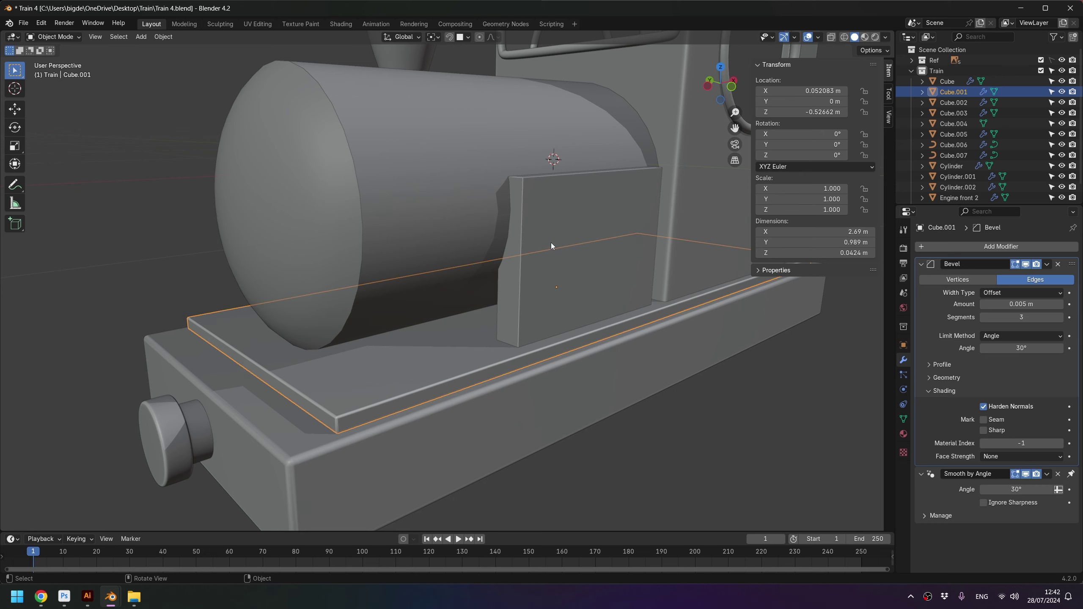
{"action": "middle_click_drag", "start_coordinate": [550, 245], "coordinate": [552, 267]}
Step: Copy the base plate's modifiers onto the side plate with Ctrl+L
{"action": "left_click", "coordinate": [549, 273]}
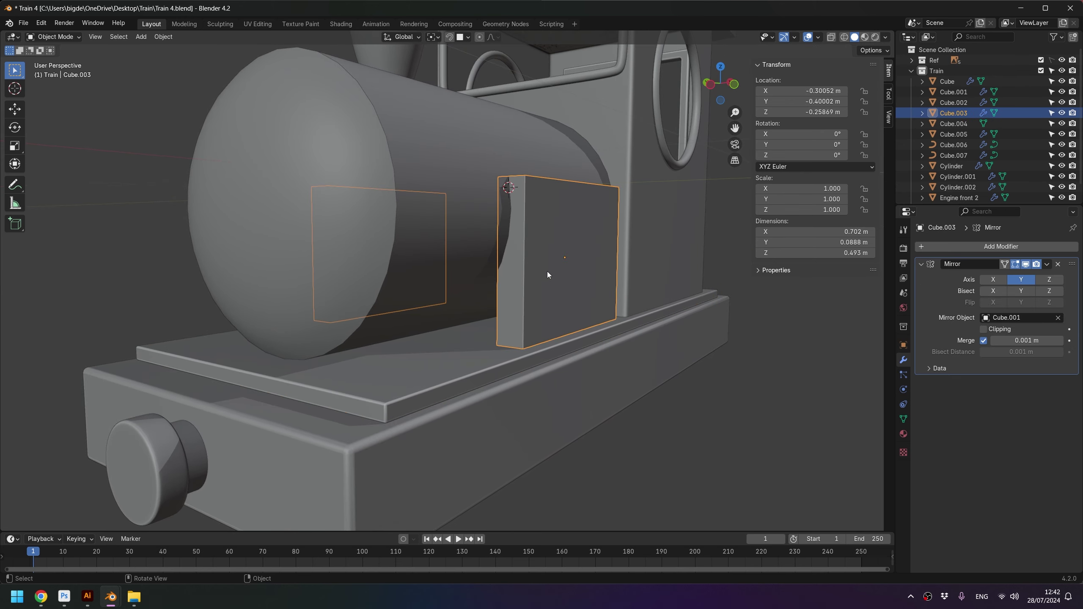
{"action": "left_click", "coordinate": [436, 377], "text": "shift"}
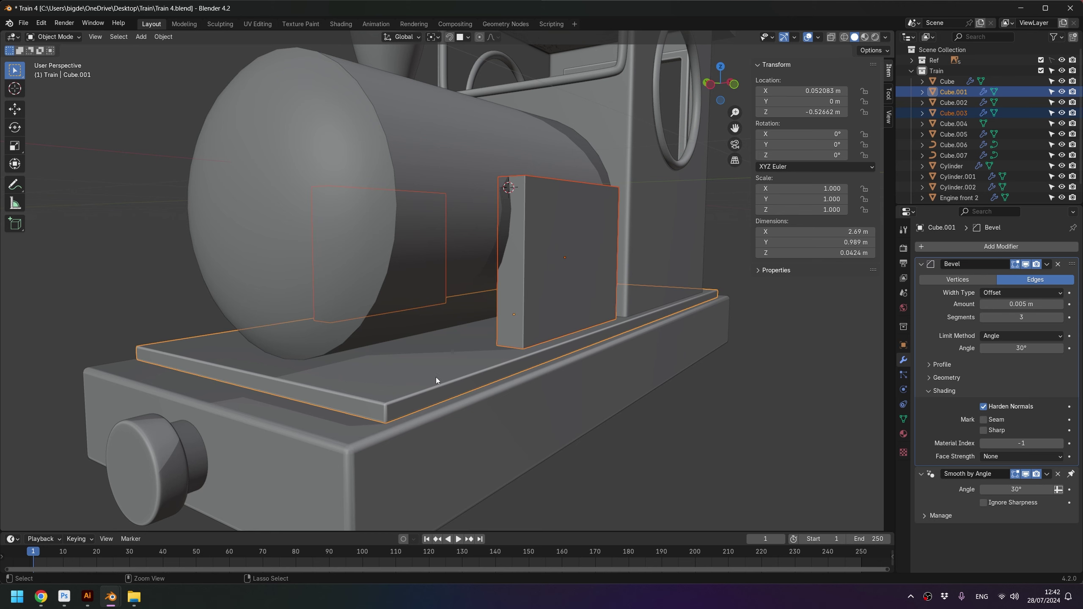
{"action": "key", "text": "ctrl+l"}
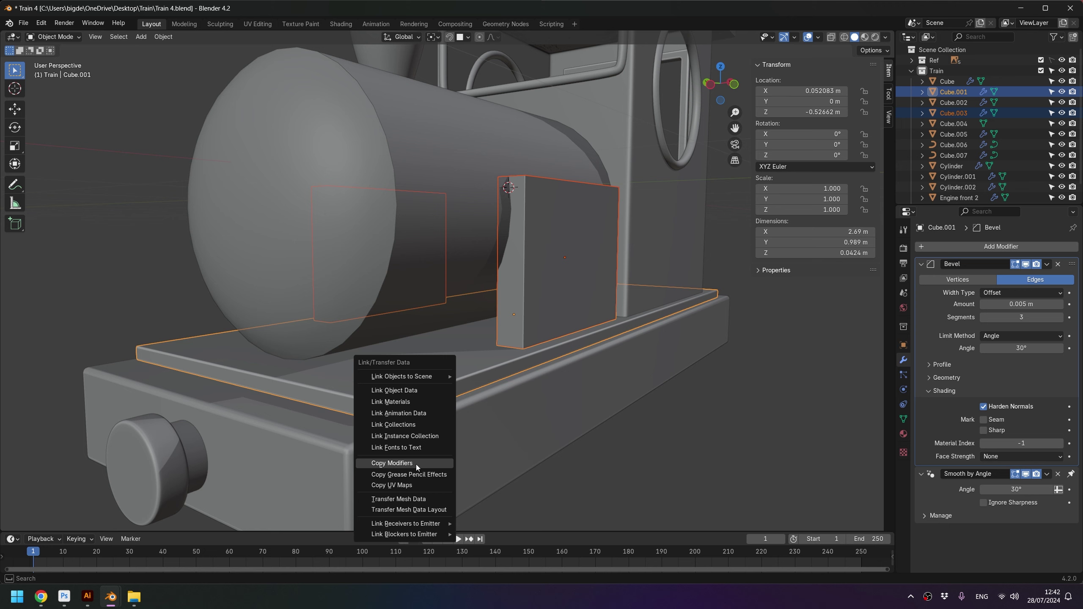
{"action": "left_click", "coordinate": [416, 463]}
{"action": "scroll", "coordinate": [527, 283], "scroll_direction": "down", "scroll_amount": 2}
{"action": "mouse_move", "coordinate": [535, 280]}
{"action": "middle_mouse_down"}
{"action": "mouse_move", "coordinate": [443, 271]}
{"action": "mouse_move", "coordinate": [497, 261]}
{"action": "mouse_move", "coordinate": [450, 261]}
{"action": "mouse_move", "coordinate": [388, 307]}
{"action": "middle_mouse_up"}
{"action": "scroll", "coordinate": [498, 261], "scroll_direction": "up", "scroll_amount": 2}
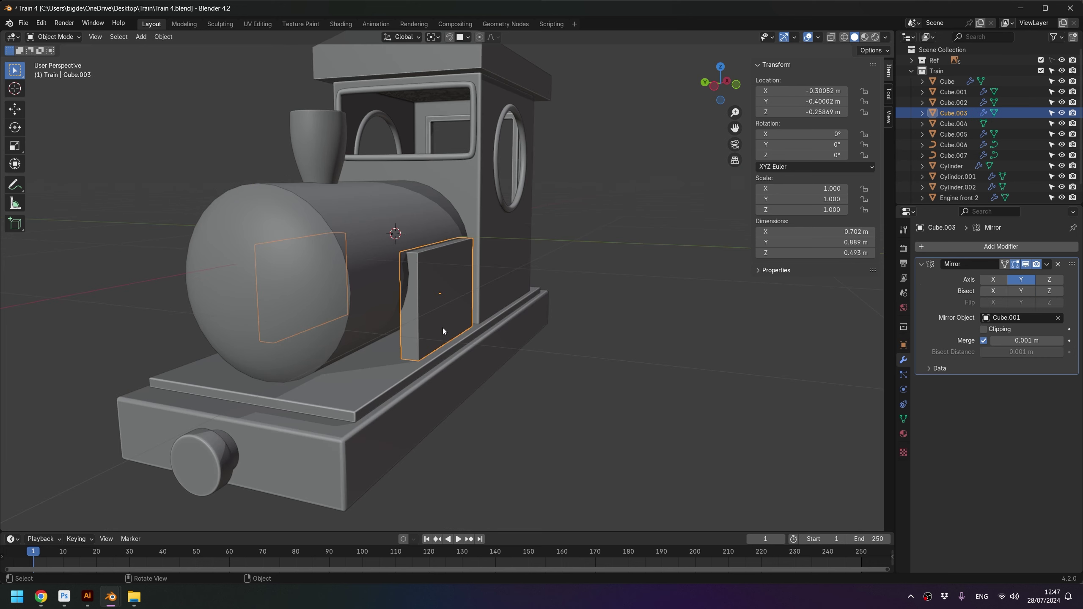
{"action": "middle_click_drag", "start_coordinate": [443, 328], "coordinate": [507, 313], "text": "shift"}
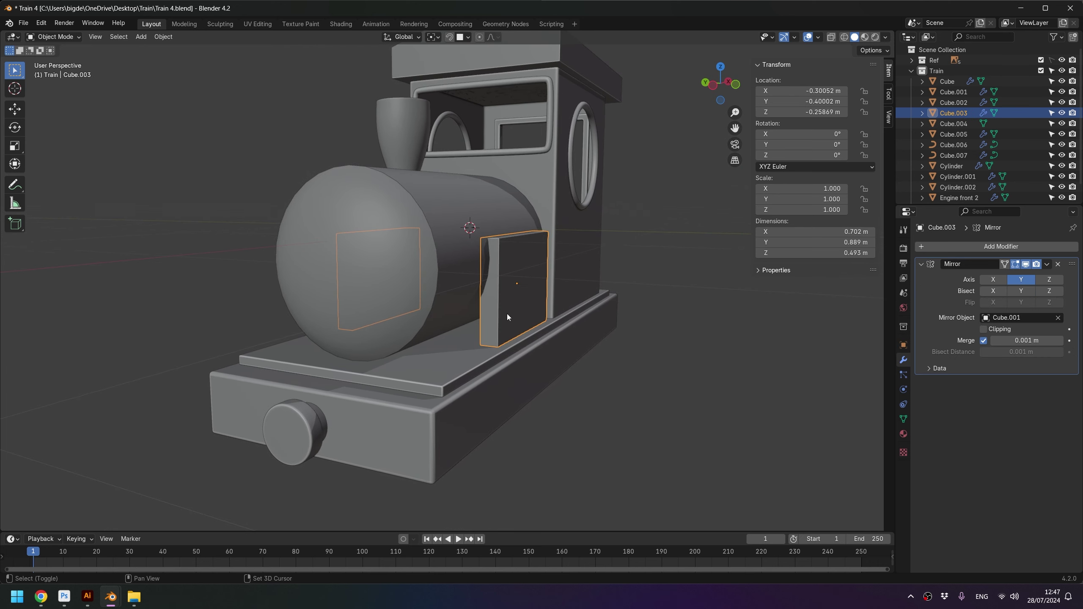
Step: Repeat the Copy Modifiers transfer to the side plate, then select only the side plate
{"action": "left_click", "coordinate": [451, 363], "text": "shift"}
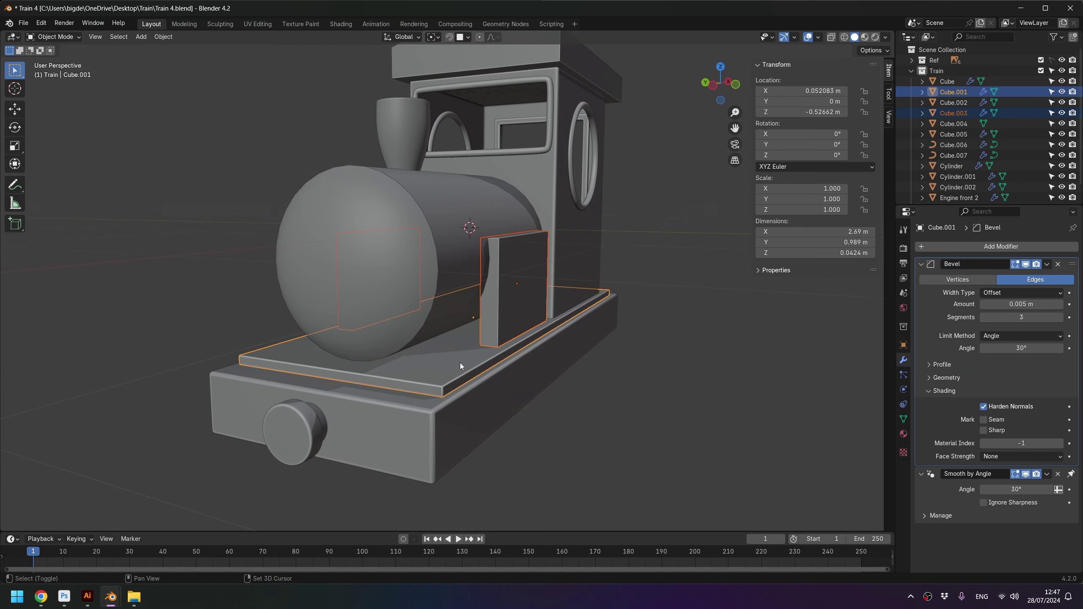
{"action": "key", "text": "ctrl+l"}
{"action": "left_click", "coordinate": [470, 335]}
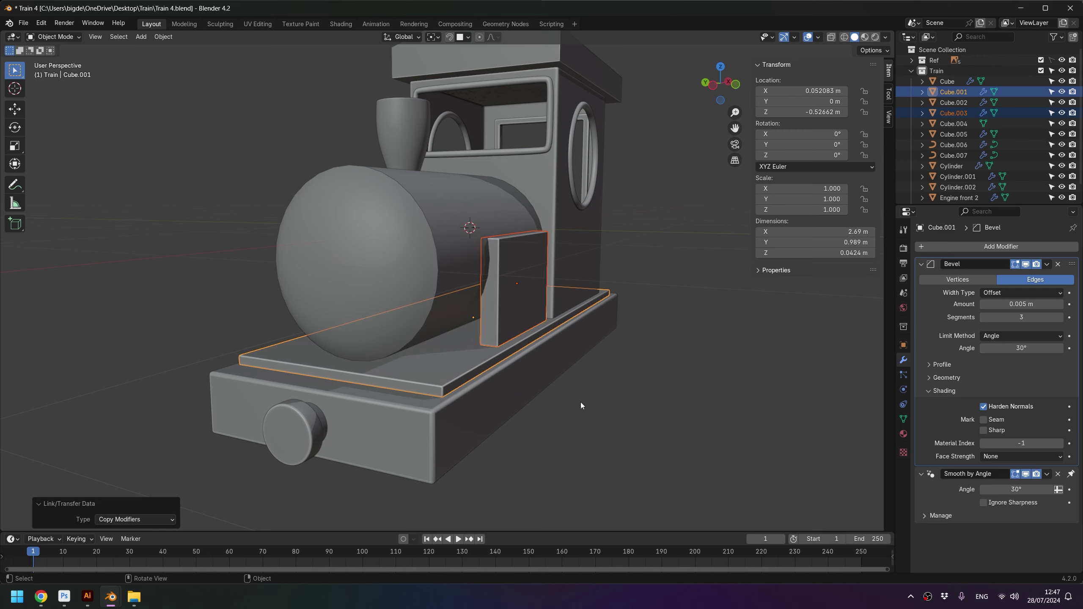
{"action": "left_click", "coordinate": [514, 283]}
{"action": "scroll", "coordinate": [522, 261], "scroll_direction": "up", "scroll_amount": 2}
{"action": "scroll", "coordinate": [550, 222], "scroll_direction": "up", "scroll_amount": 2}
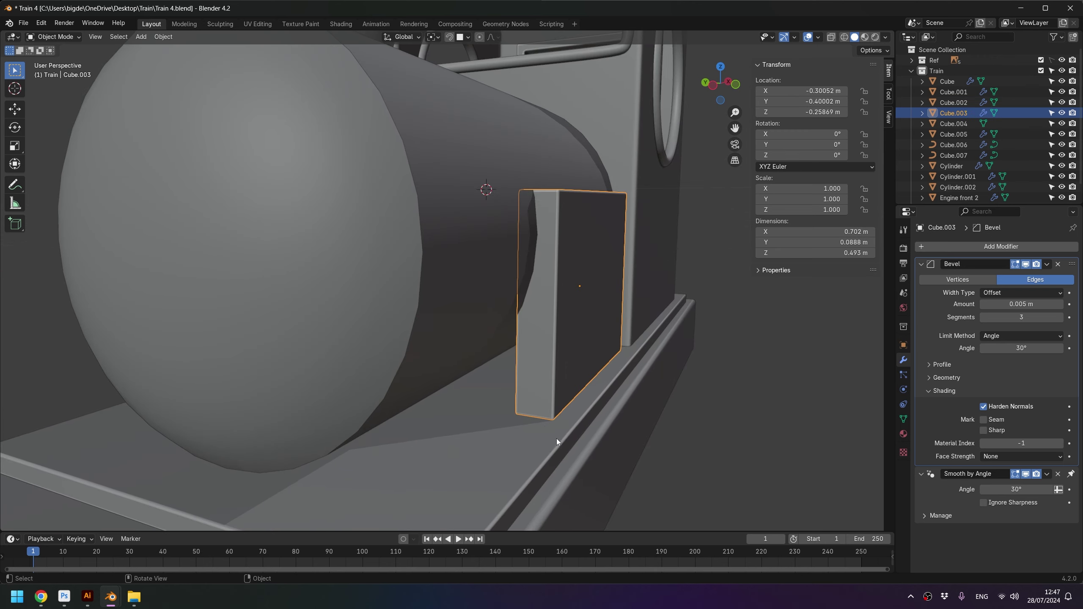
Step: Add a Mirror modifier to the side plate across the Y axis, mirrored about the base block
{"action": "scroll", "coordinate": [556, 438], "scroll_direction": "down", "scroll_amount": 3}
{"action": "left_click", "coordinate": [922, 264]}
{"action": "left_click", "coordinate": [957, 247]}
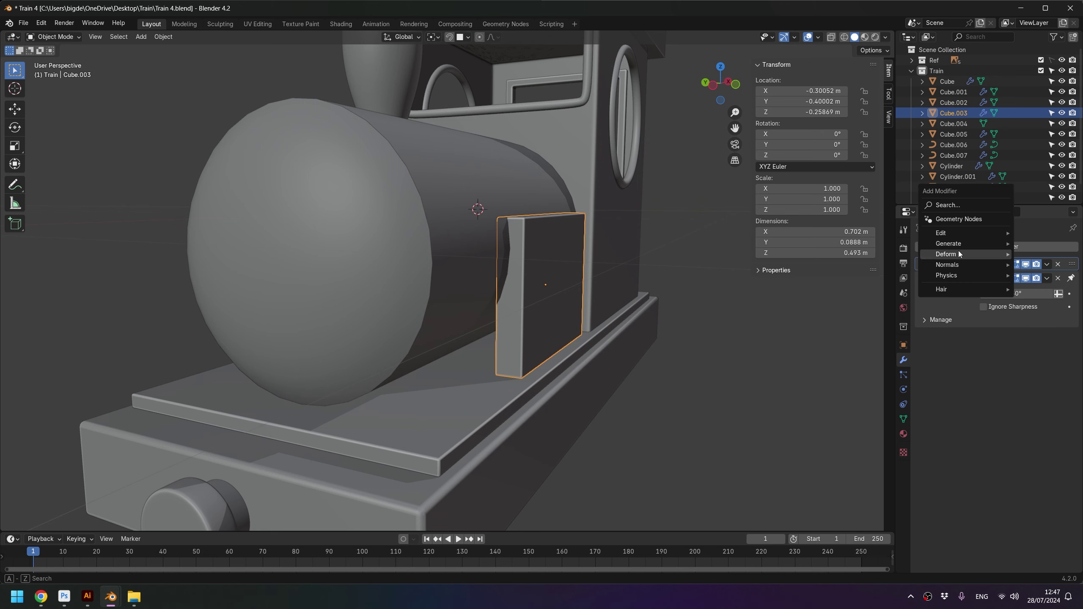
{"action": "mouse_move", "coordinate": [948, 243]}
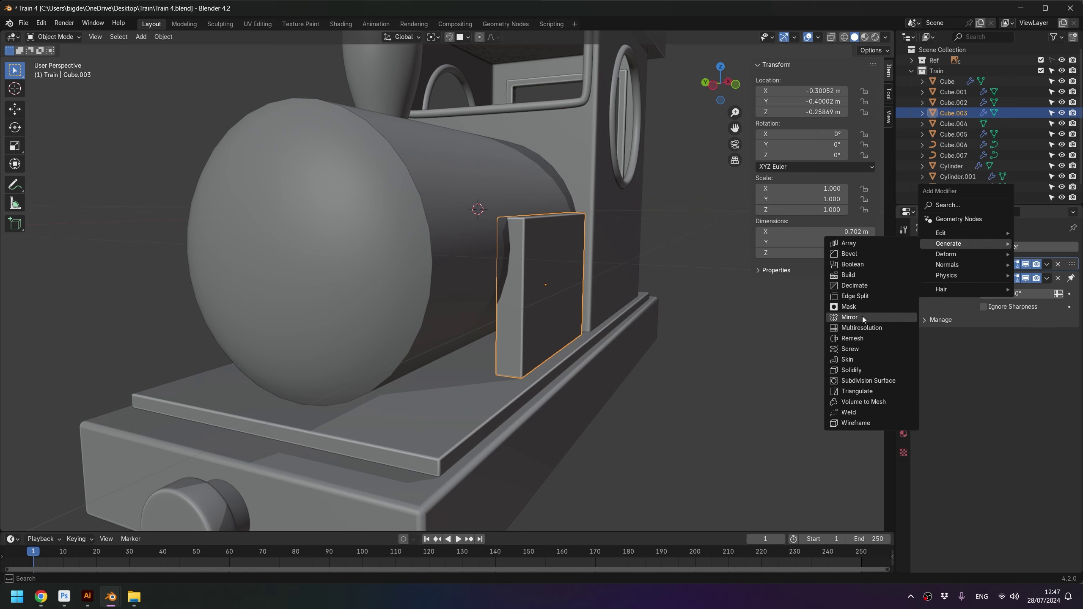
{"action": "left_click", "coordinate": [862, 316]}
{"action": "left_click", "coordinate": [1059, 332]}
{"action": "left_click", "coordinate": [476, 405]}
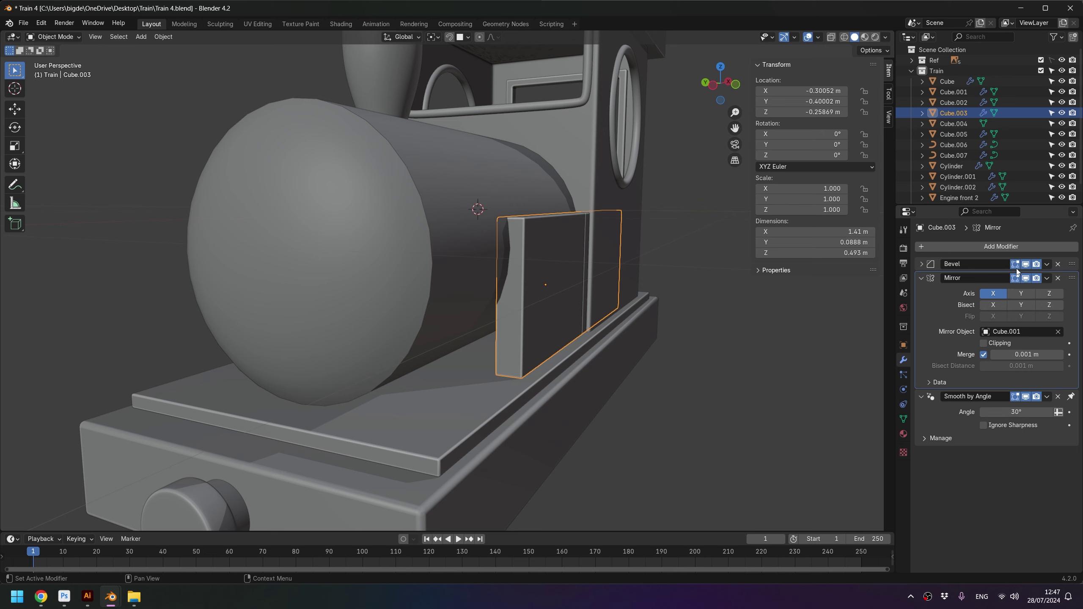
{"action": "left_click", "coordinate": [1020, 294]}
Step: Save incrementally as Train 5.blend and switch to an X-ray front view
{"action": "key", "text": "alt+a"}
{"action": "scroll", "coordinate": [594, 349], "scroll_direction": "down", "scroll_amount": 3}
{"action": "mouse_move", "coordinate": [594, 349]}
{"action": "middle_mouse_down"}
{"action": "mouse_move", "coordinate": [423, 305]}
{"action": "mouse_move", "coordinate": [504, 285]}
{"action": "mouse_move", "coordinate": [468, 326]}
{"action": "middle_mouse_up"}
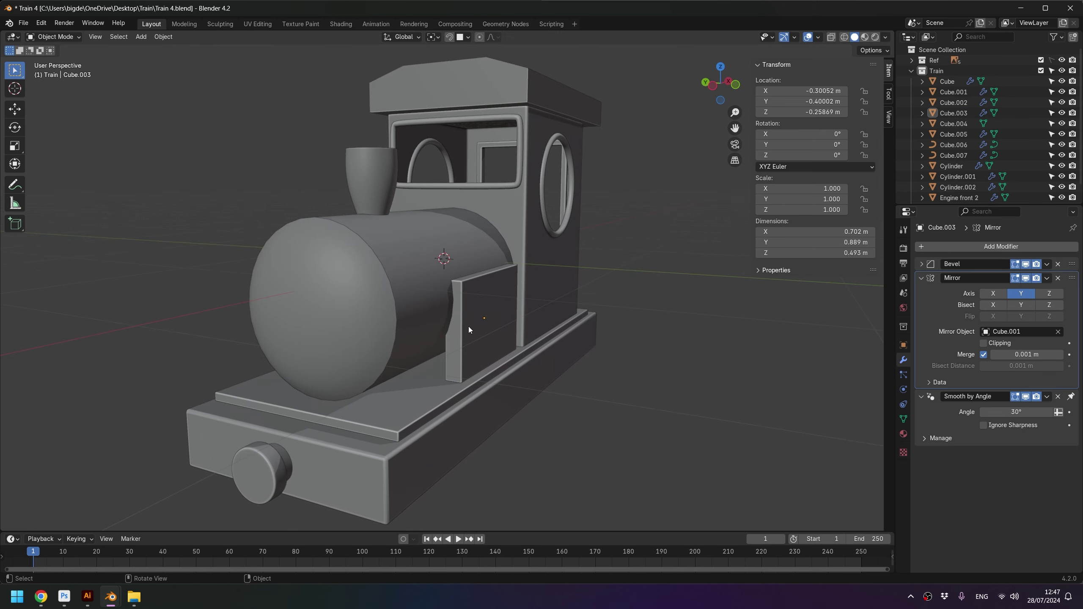
{"action": "key", "text": "ctrl+alt+s"}
{"action": "key", "text": "KP_1"}
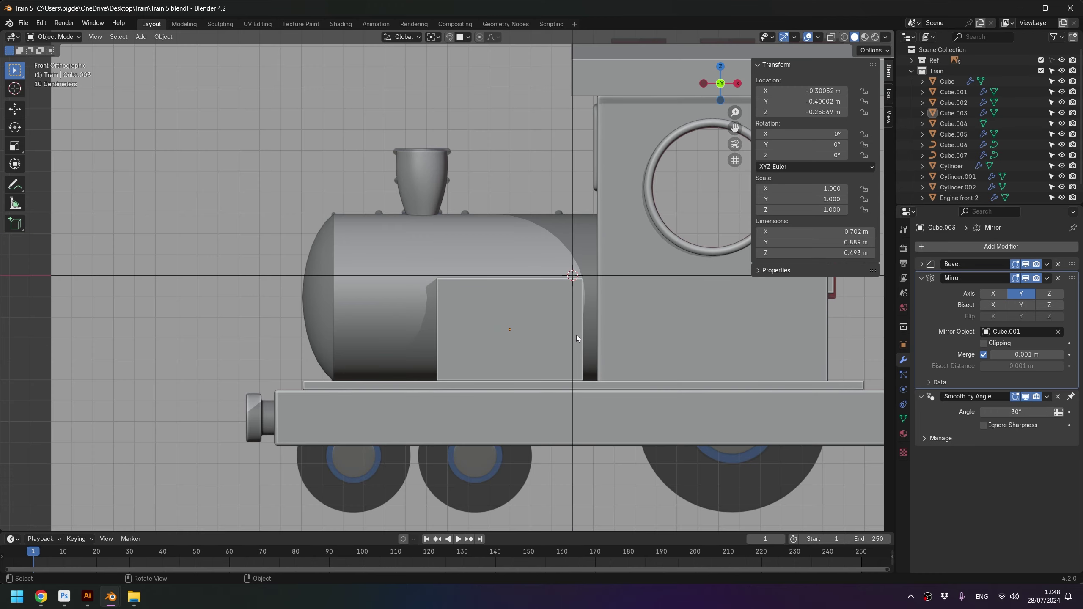
{"action": "left_click", "coordinate": [455, 239]}
{"action": "key", "text": "alt+z"}
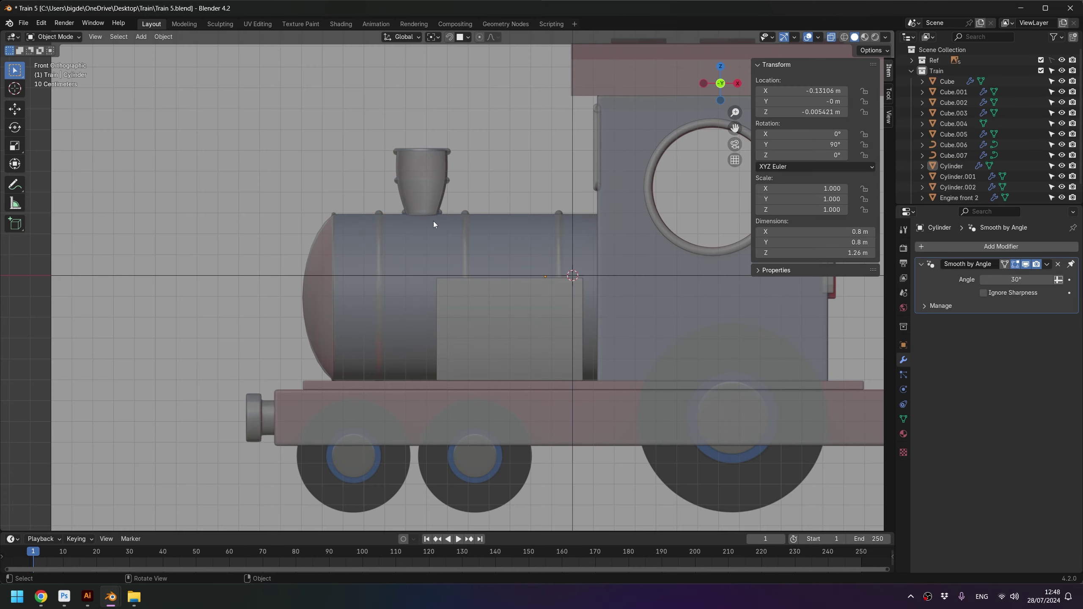
Step: Edit the boiler mesh in local view with face selection mode
{"action": "scroll", "coordinate": [433, 220], "scroll_direction": "up", "scroll_amount": 2}
{"action": "left_click", "coordinate": [347, 250]}
{"action": "key", "text": "alt+z"}
{"action": "mouse_move", "coordinate": [347, 250]}
{"action": "middle_mouse_down"}
{"action": "mouse_move", "coordinate": [326, 263]}
{"action": "mouse_move", "coordinate": [377, 274]}
{"action": "mouse_move", "coordinate": [366, 273]}
{"action": "middle_mouse_up"}
{"action": "key", "text": "Tab"}
{"action": "key", "text": "KP_Divide"}
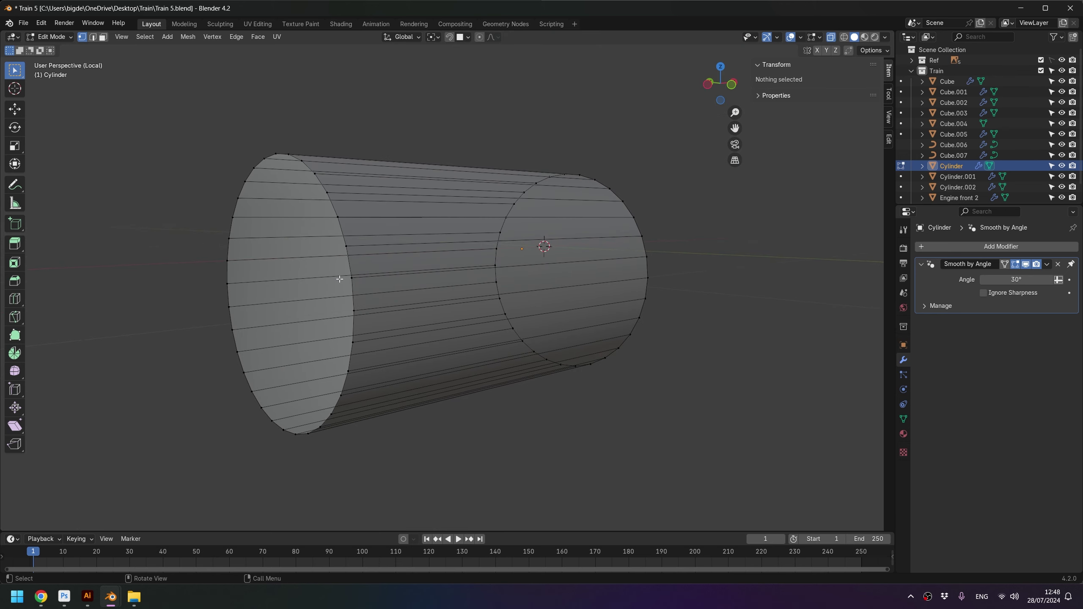
{"action": "key", "text": "alt+z"}
{"action": "key", "text": "3"}
Step: Duplicate the boiler's front cap face in place and separate it into its own object
{"action": "left_click", "coordinate": [305, 244]}
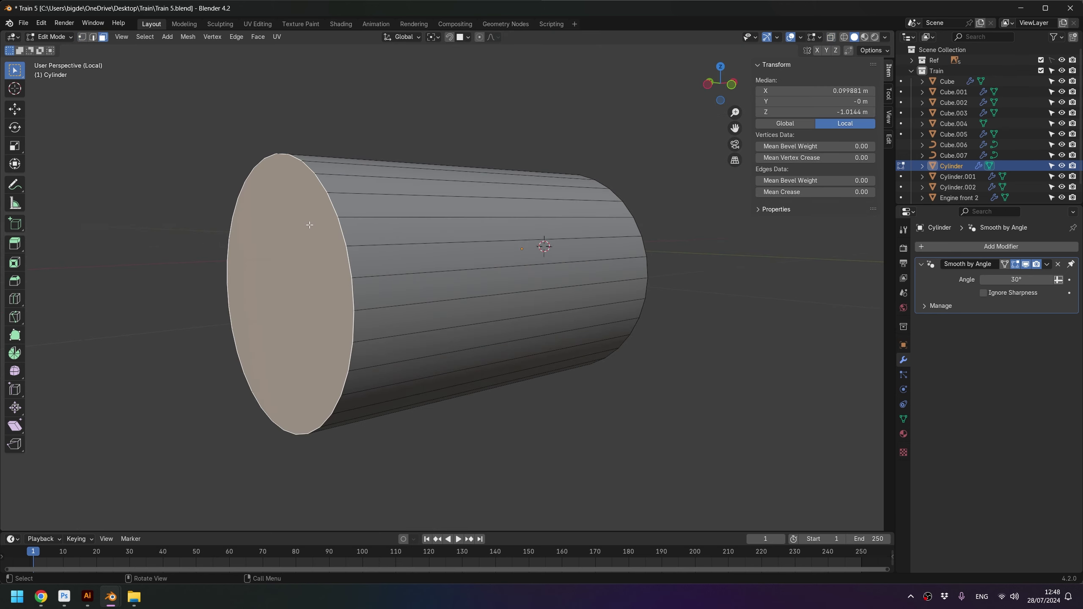
{"action": "key", "text": "shift+d"}
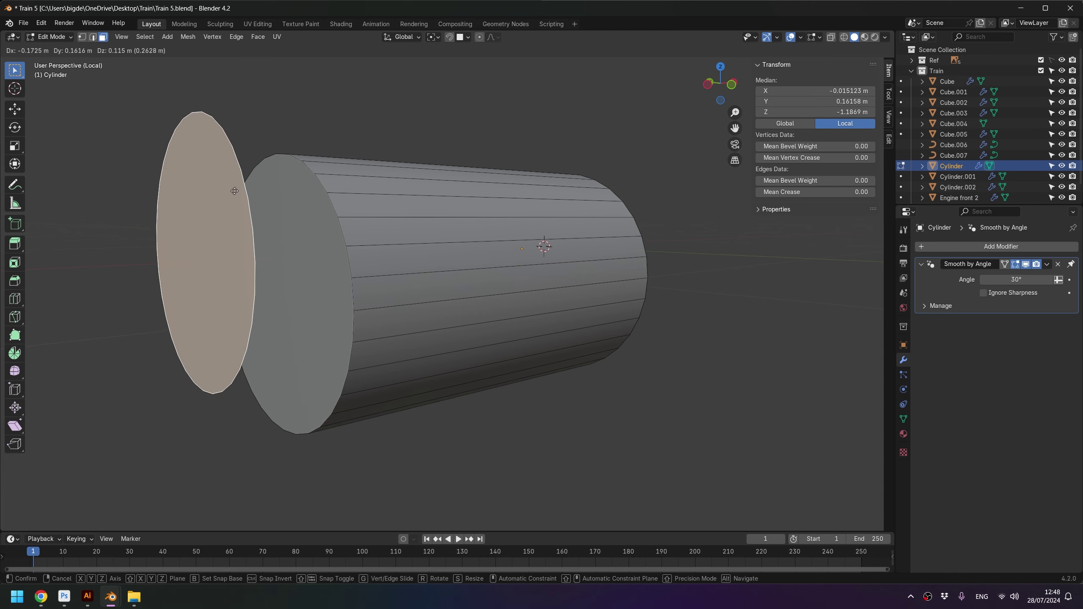
{"action": "right_click", "coordinate": [235, 191]}
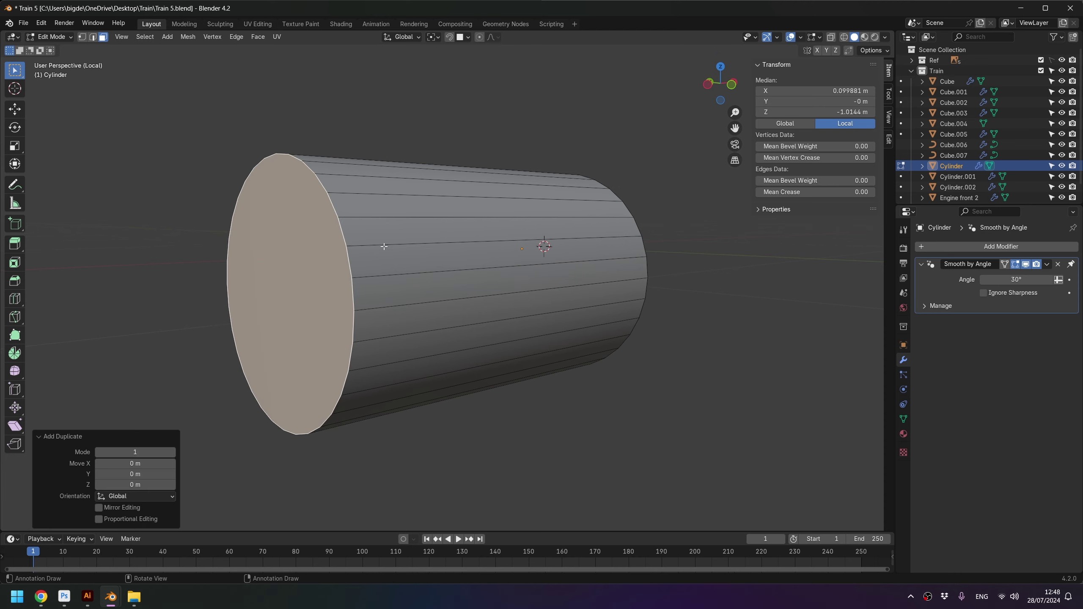
{"action": "key", "text": "p"}
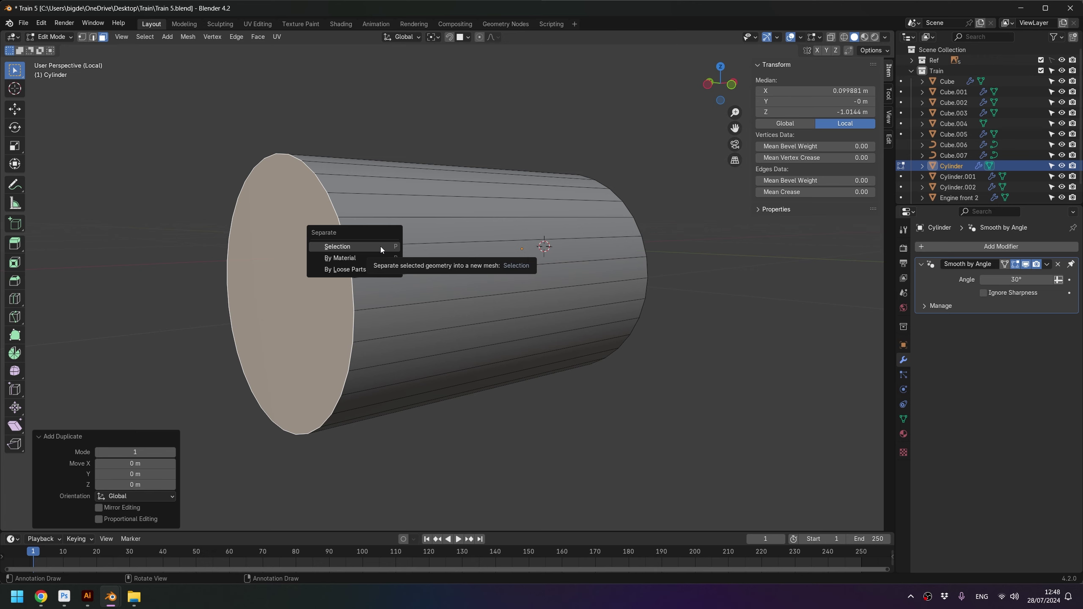
{"action": "left_click", "coordinate": [381, 246]}
{"action": "key", "text": "Tab"}
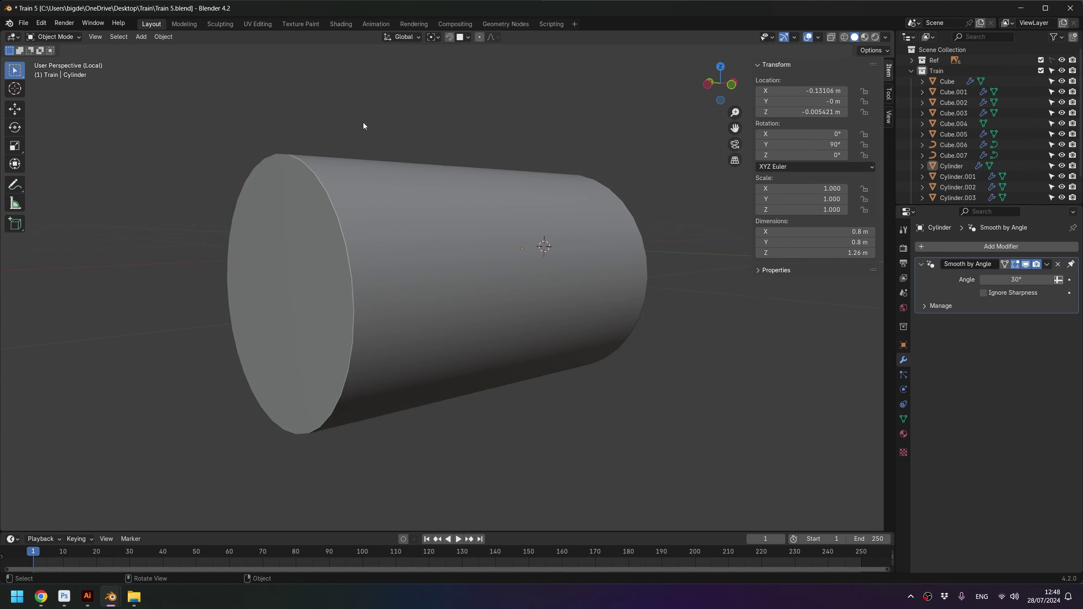
Step: Hide the boiler and convert the separated cap disc into a curve
{"action": "key", "text": "h"}
{"action": "left_click", "coordinate": [314, 252]}
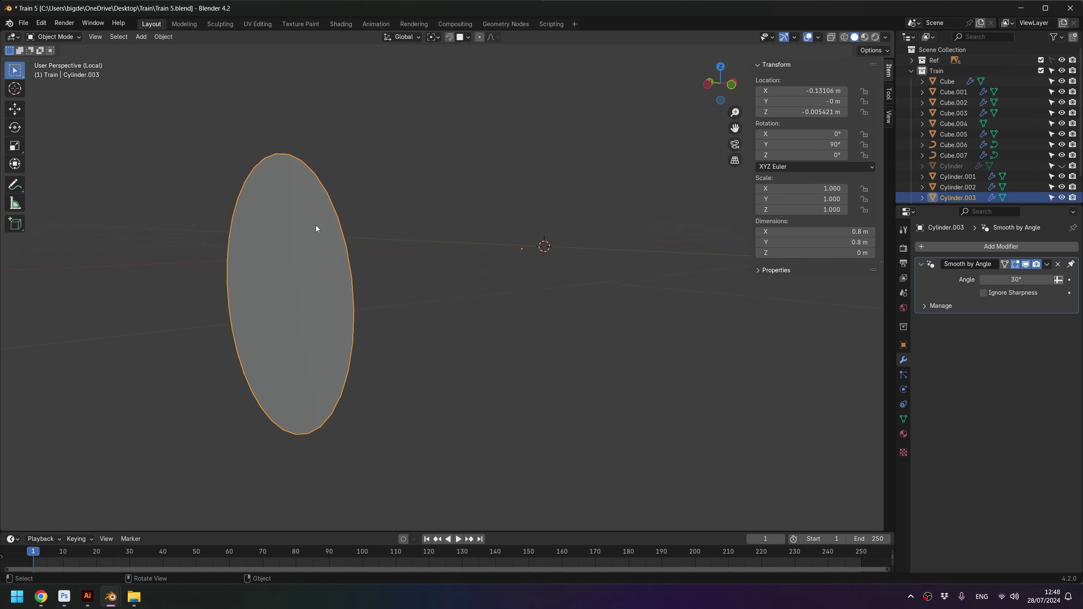
{"action": "right_click", "coordinate": [314, 218]}
{"action": "mouse_move", "coordinate": [254, 239]}
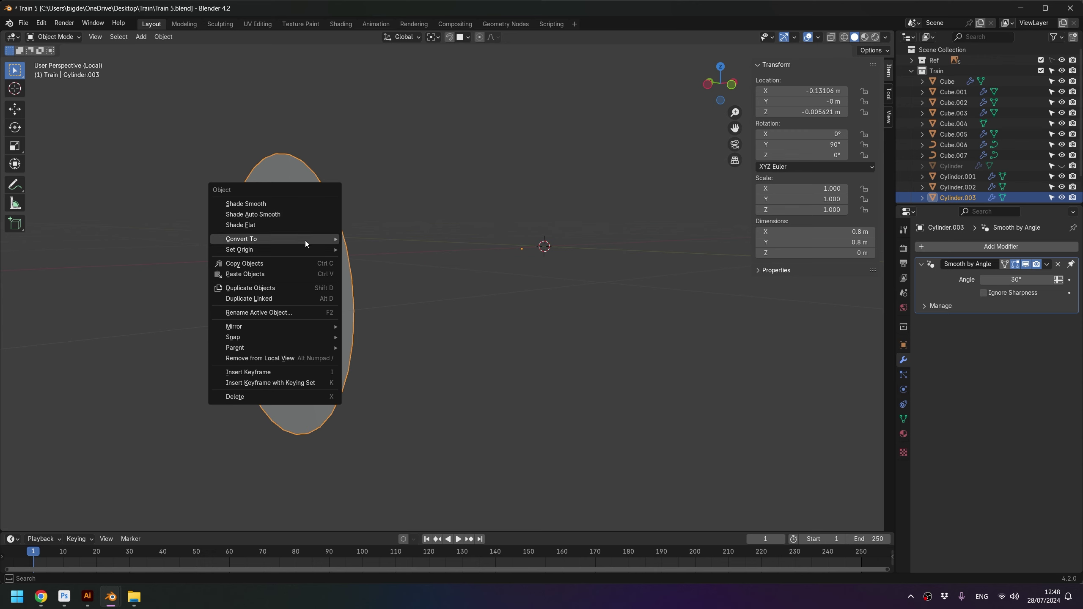
{"action": "left_click", "coordinate": [367, 250]}
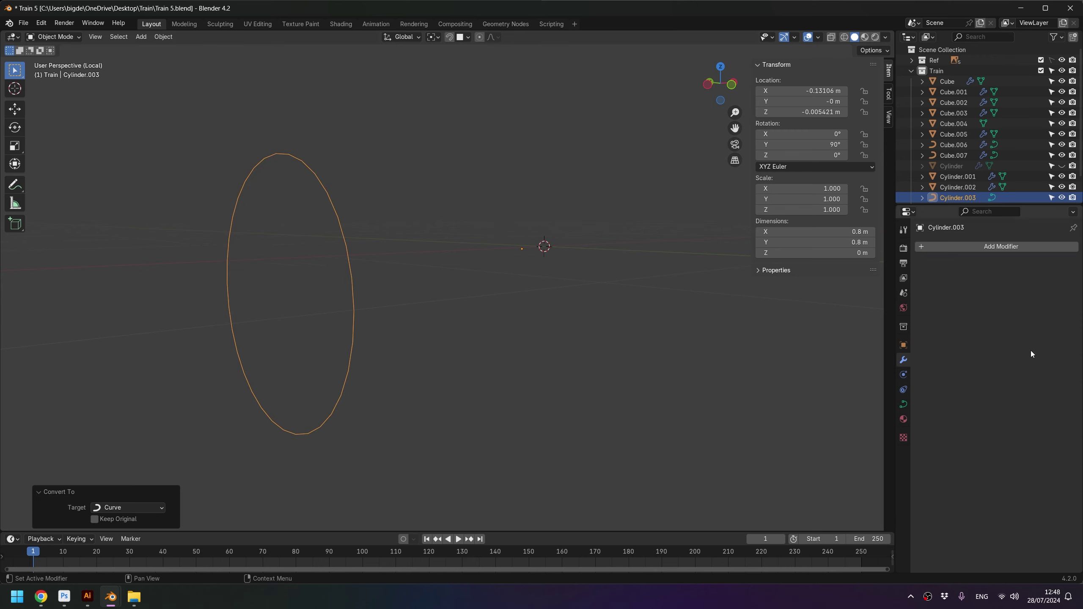
Step: Give the curve ring a 0.01 m bevel depth with resolution 12
{"action": "left_click", "coordinate": [903, 404]}
{"action": "left_click", "coordinate": [1021, 523]}
{"action": "type", "text": "0.01"}
{"action": "key", "text": "Return"}
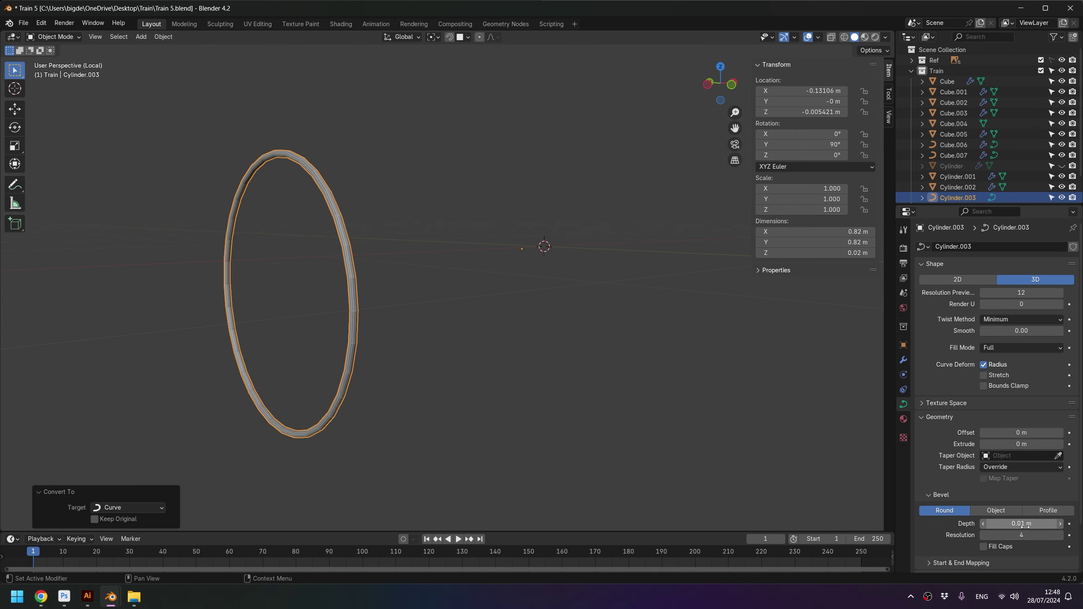
{"action": "left_click", "coordinate": [1028, 535]}
{"action": "type", "text": "12"}
{"action": "key", "text": "Return"}
Step: Shade the ring smooth and add level 2 subdivision
{"action": "right_click", "coordinate": [325, 256]}
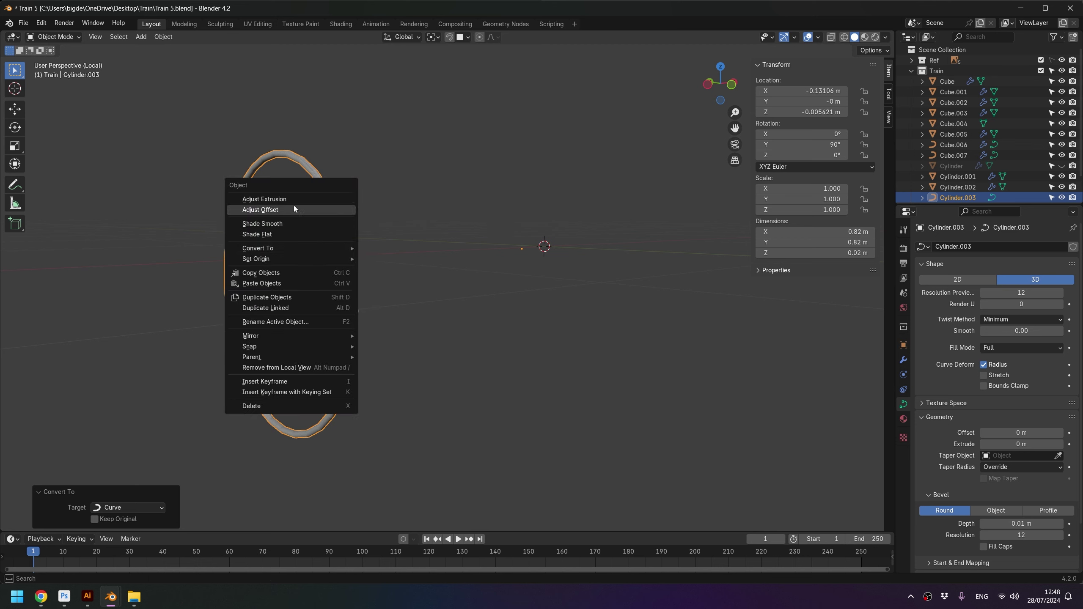
{"action": "left_click", "coordinate": [291, 224]}
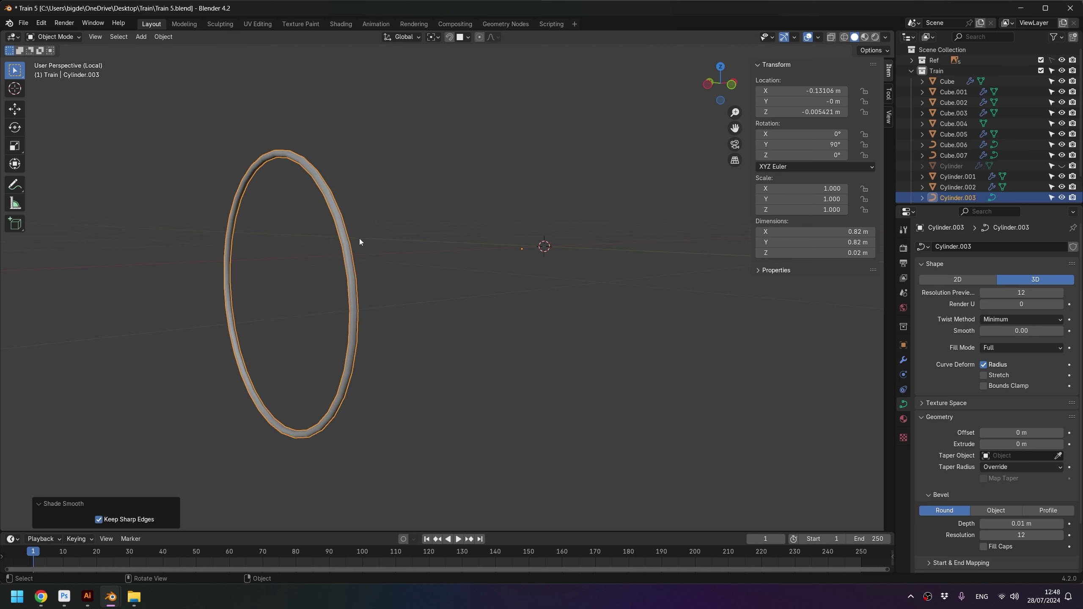
{"action": "key", "text": "ctrl+2"}
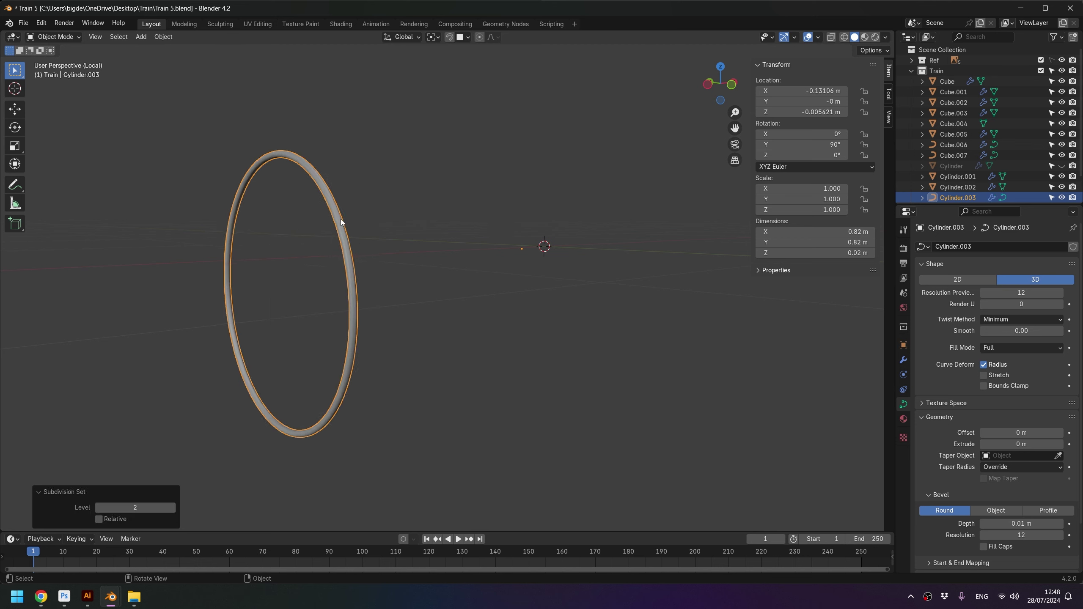
{"action": "key", "text": "ctrl+z"}
{"action": "mouse_move", "coordinate": [323, 197]}
{"action": "middle_mouse_down"}
{"action": "mouse_move", "coordinate": [441, 275]}
{"action": "mouse_move", "coordinate": [481, 251]}
{"action": "middle_mouse_up"}
{"action": "scroll", "coordinate": [448, 256], "scroll_direction": "up", "scroll_amount": 4}
{"action": "scroll", "coordinate": [445, 256], "scroll_direction": "up", "scroll_amount": 3}
{"action": "key", "text": "ctrl+2"}
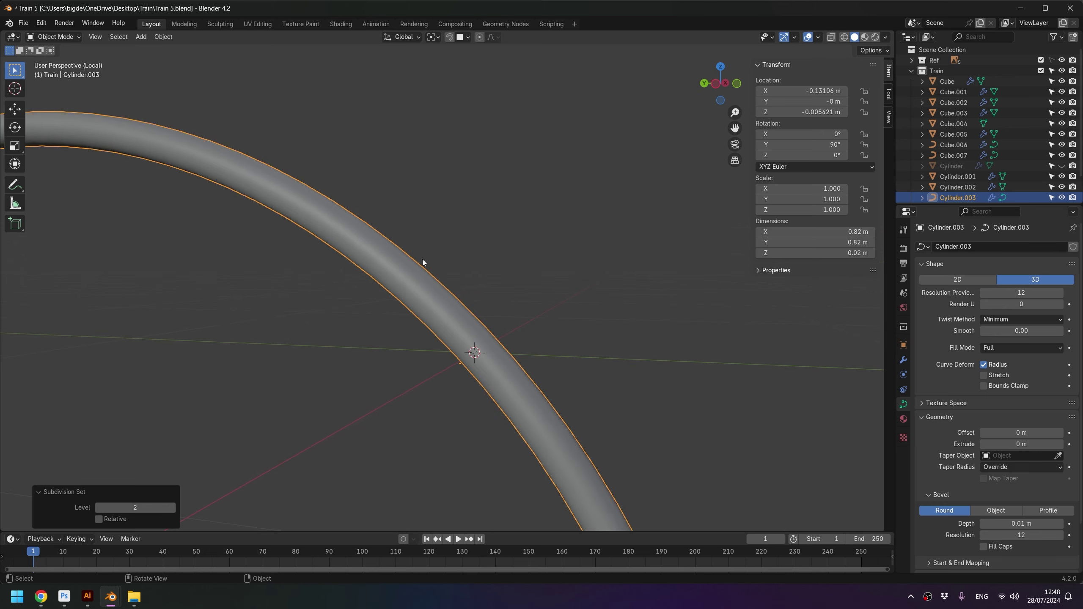
{"action": "scroll", "coordinate": [553, 388], "scroll_direction": "down", "scroll_amount": 2}
{"action": "mouse_move", "coordinate": [553, 388]}
{"action": "middle_mouse_down"}
{"action": "mouse_move", "coordinate": [526, 350]}
{"action": "mouse_move", "coordinate": [577, 313]}
{"action": "middle_mouse_up"}
Step: Unhide the boiler cylinder alongside the ring
{"action": "key", "text": "alt+a"}
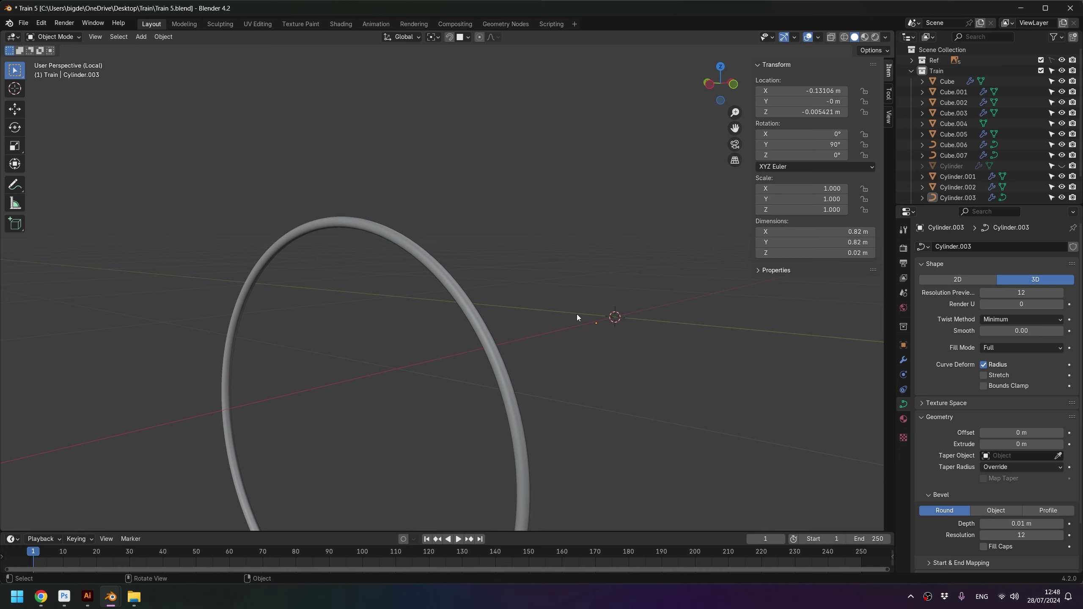
{"action": "key", "text": "alt+h"}
{"action": "scroll", "coordinate": [453, 311], "scroll_direction": "down", "scroll_amount": 4}
Step: Select the front boiler ring and view it straight-on in see-through mode
{"action": "key", "text": "slash"}
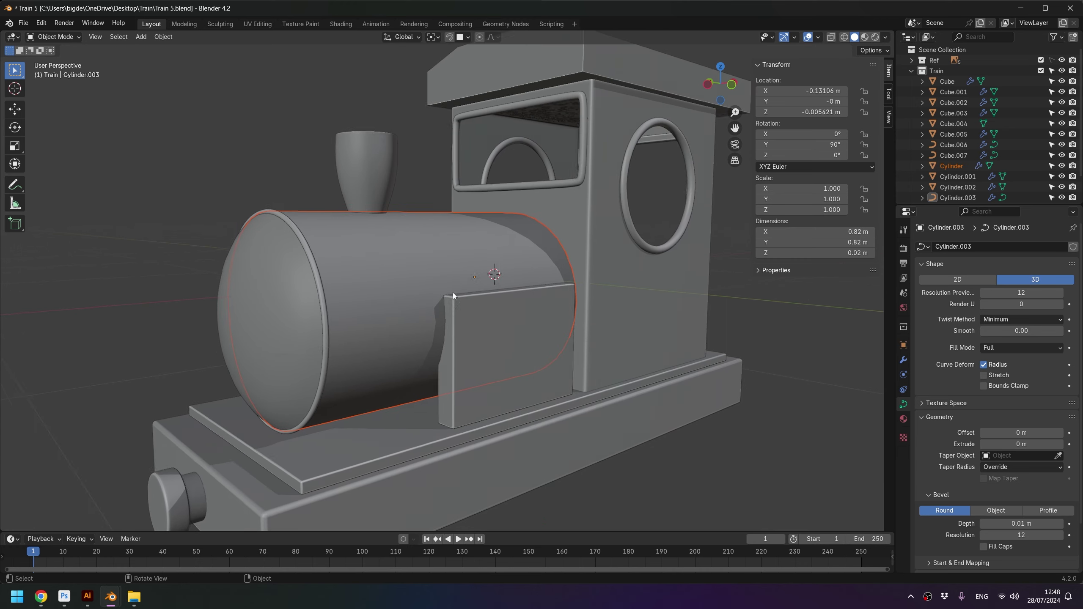
{"action": "left_click", "coordinate": [305, 255]}
{"action": "key", "text": "KP_1"}
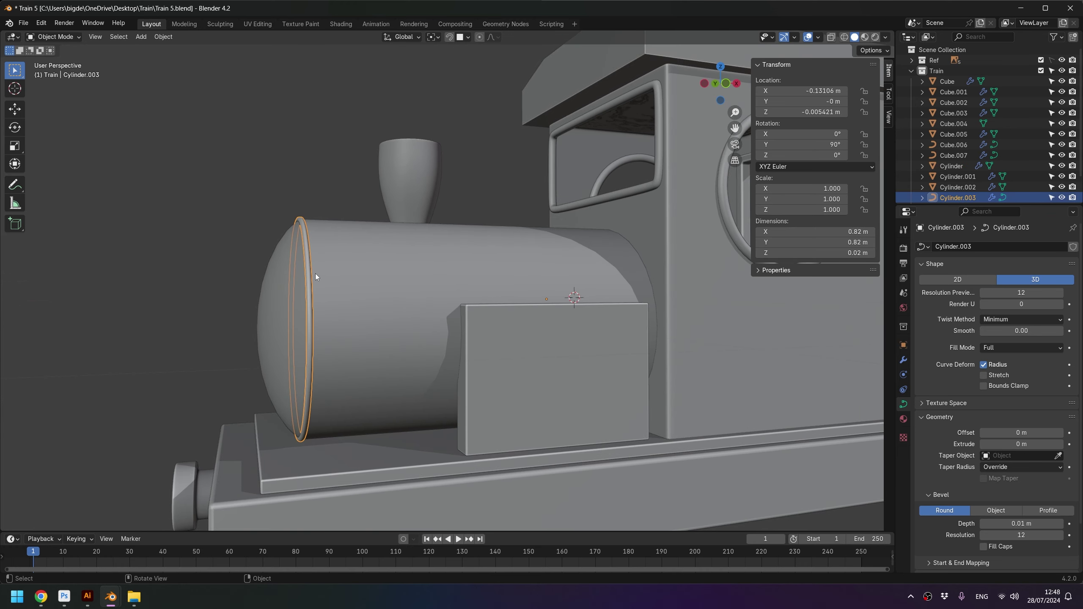
{"action": "key", "text": "alt+z"}
{"action": "scroll", "coordinate": [338, 224], "scroll_direction": "up", "scroll_amount": 1}
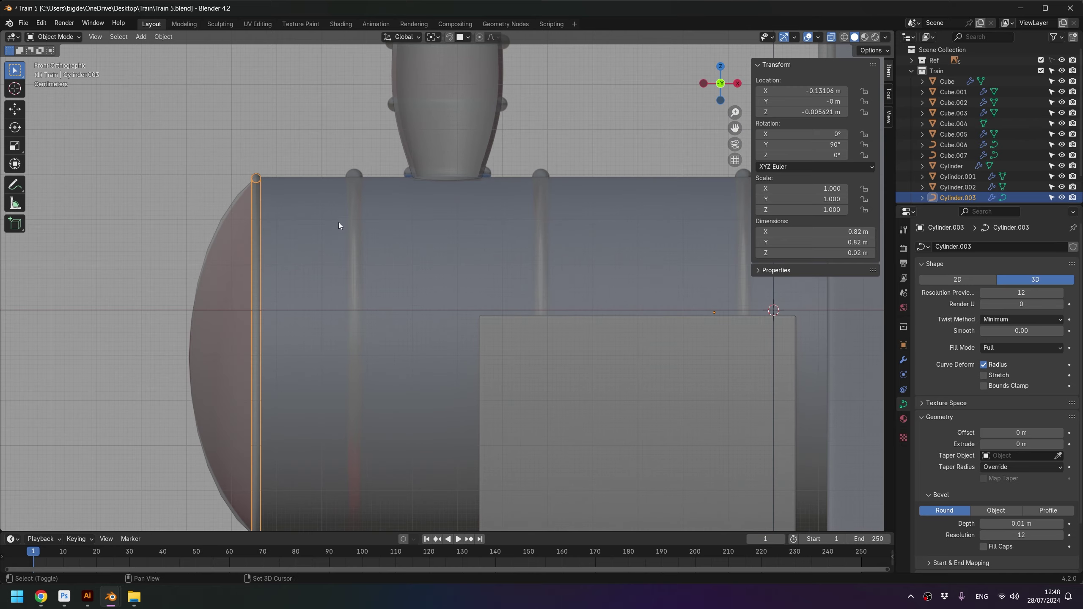
{"action": "scroll", "coordinate": [291, 234], "scroll_direction": "up", "scroll_amount": 1}
Step: Copy the front ring along X onto the boiler and give it 0.02 m bevel depth
{"action": "key", "text": "shift+d"}
{"action": "key", "text": "x"}
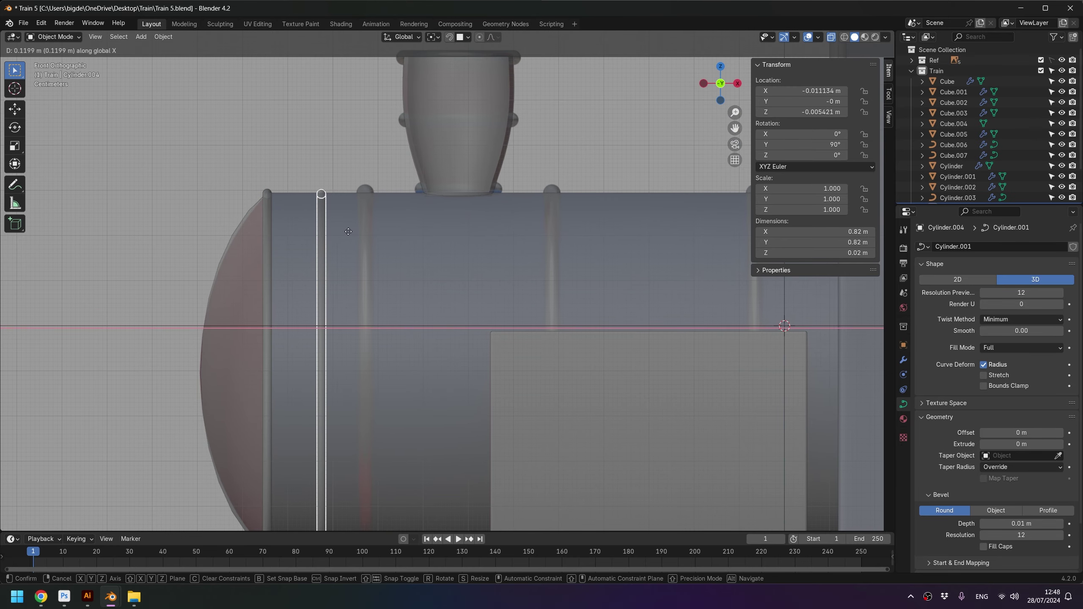
{"action": "left_click", "coordinate": [391, 229]}
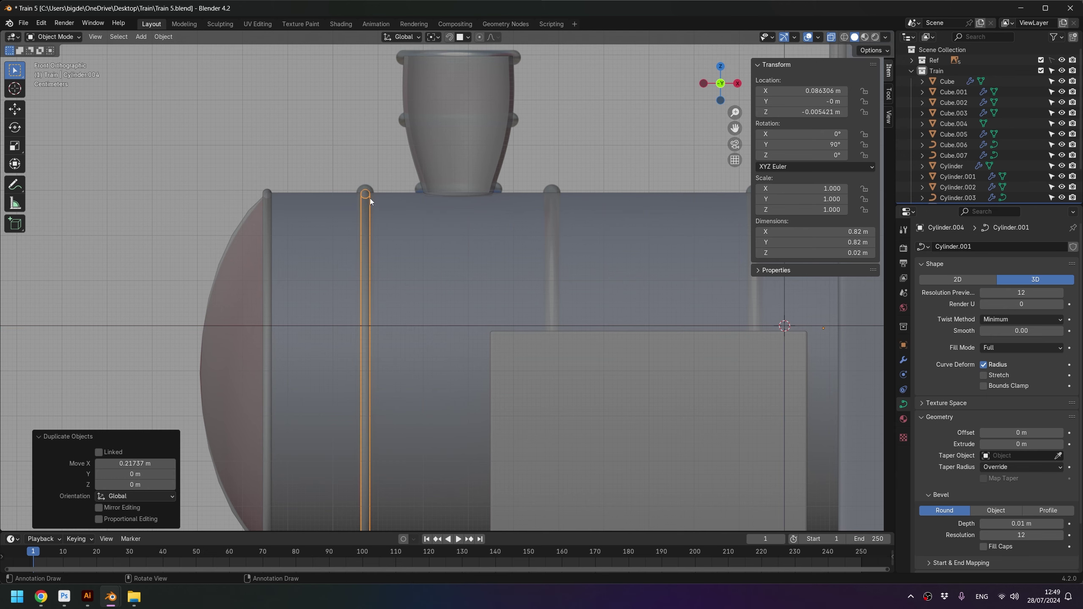
{"action": "scroll", "coordinate": [370, 198], "scroll_direction": "up", "scroll_amount": 3}
{"action": "scroll", "coordinate": [416, 230], "scroll_direction": "up", "scroll_amount": 2}
{"action": "middle_click_drag", "start_coordinate": [406, 216], "coordinate": [449, 301], "text": "shift"}
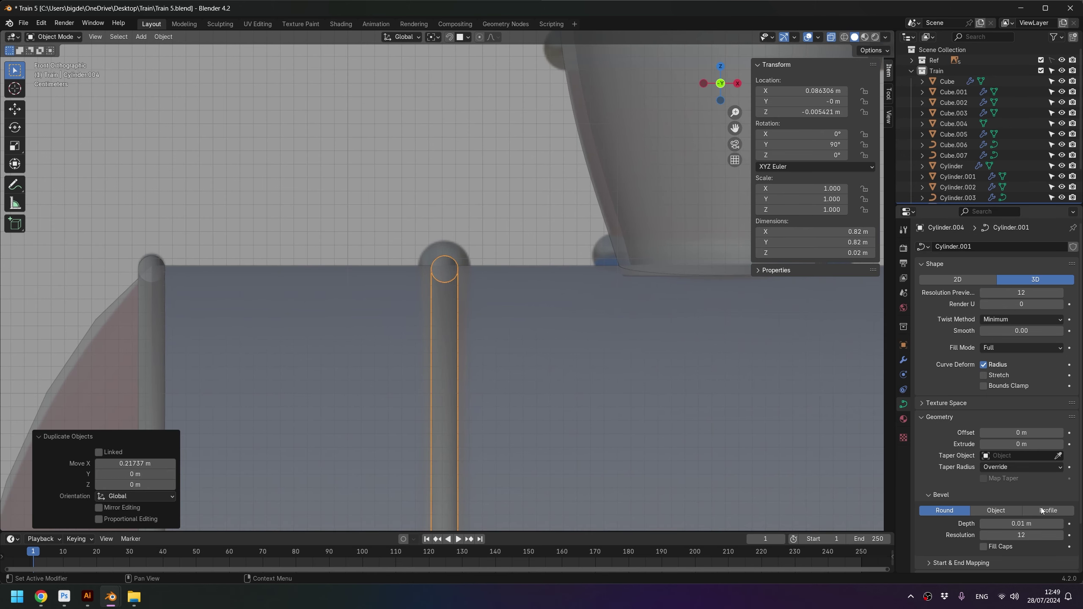
{"action": "left_click", "coordinate": [1004, 523]}
{"action": "key", "text": "BackSpace"}
{"action": "key", "text": "BackSpace"}
{"action": "key", "text": "BackSpace"}
{"action": "type", "text": "2"}
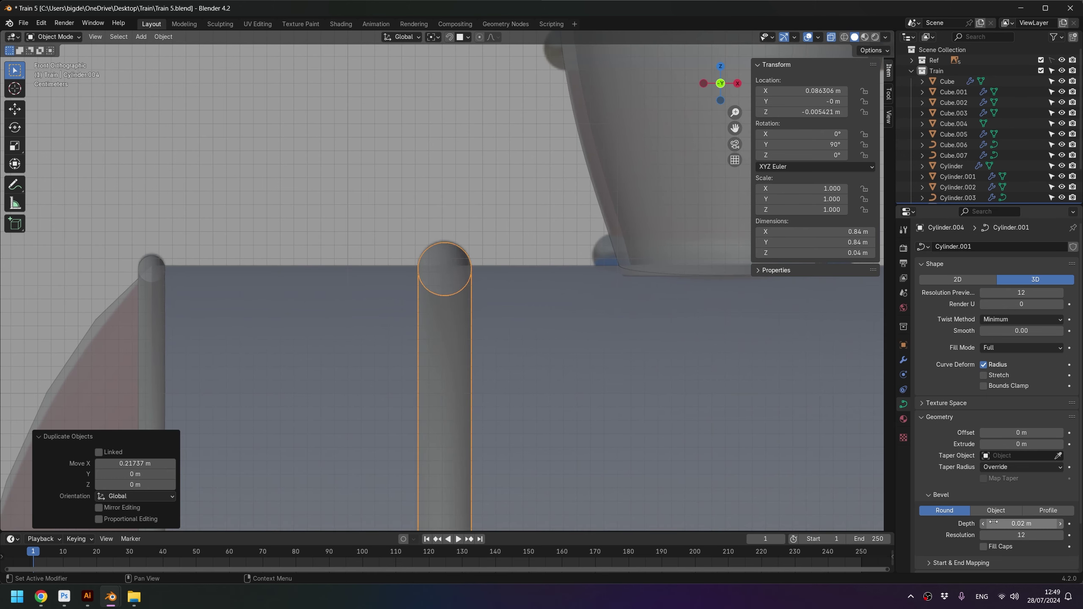
{"action": "key", "text": "Return"}
Step: Add two more copies of the thicker band along X toward the cab
{"action": "scroll", "coordinate": [441, 235], "scroll_direction": "down", "scroll_amount": 2}
{"action": "scroll", "coordinate": [441, 236], "scroll_direction": "down", "scroll_amount": 4}
{"action": "middle_click_drag", "start_coordinate": [468, 300], "coordinate": [355, 265], "text": "shift"}
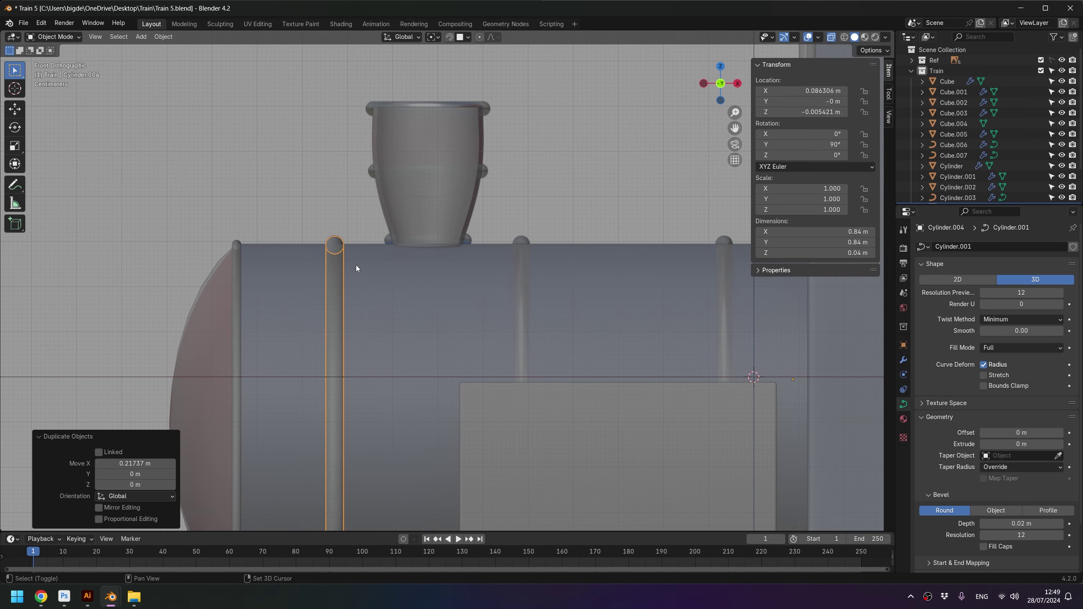
{"action": "key", "text": "shift+d"}
{"action": "key", "text": "x"}
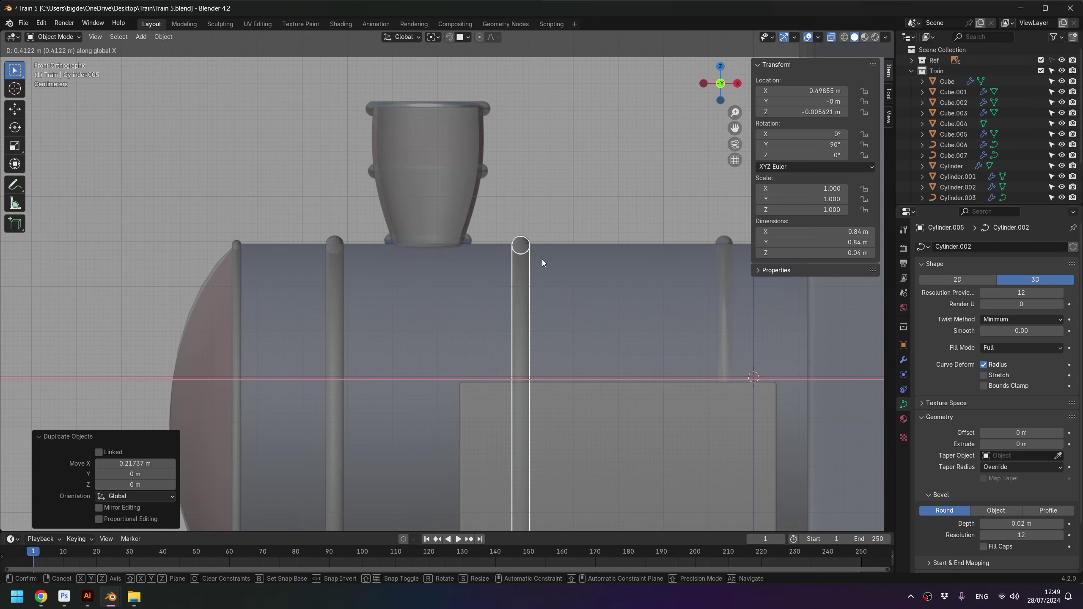
{"action": "left_click", "coordinate": [542, 259]}
{"action": "middle_click_drag", "start_coordinate": [541, 259], "coordinate": [405, 256], "text": "shift"}
{"action": "key", "text": "shift+d"}
{"action": "key", "text": "x"}
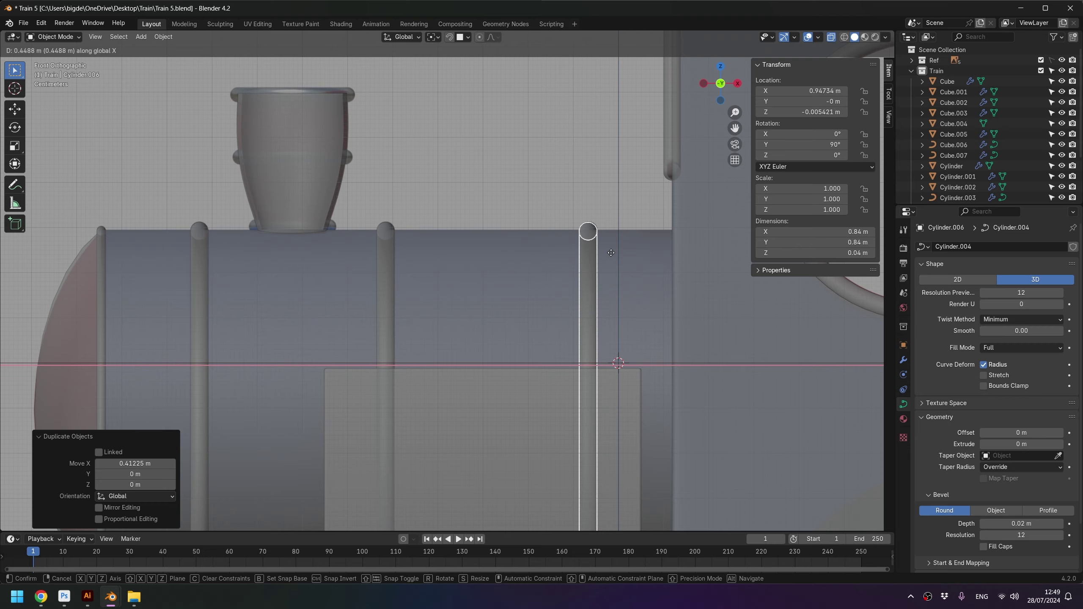
{"action": "left_click", "coordinate": [625, 256]}
Step: Deselect the band, save the file, and view the whole train
{"action": "left_click", "coordinate": [418, 188]}
{"action": "mouse_move", "coordinate": [417, 188]}
{"action": "middle_mouse_down", "text": "shift"}
{"action": "mouse_move", "coordinate": [550, 301]}
{"action": "mouse_move", "coordinate": [596, 285]}
{"action": "middle_mouse_up", "text": "shift"}
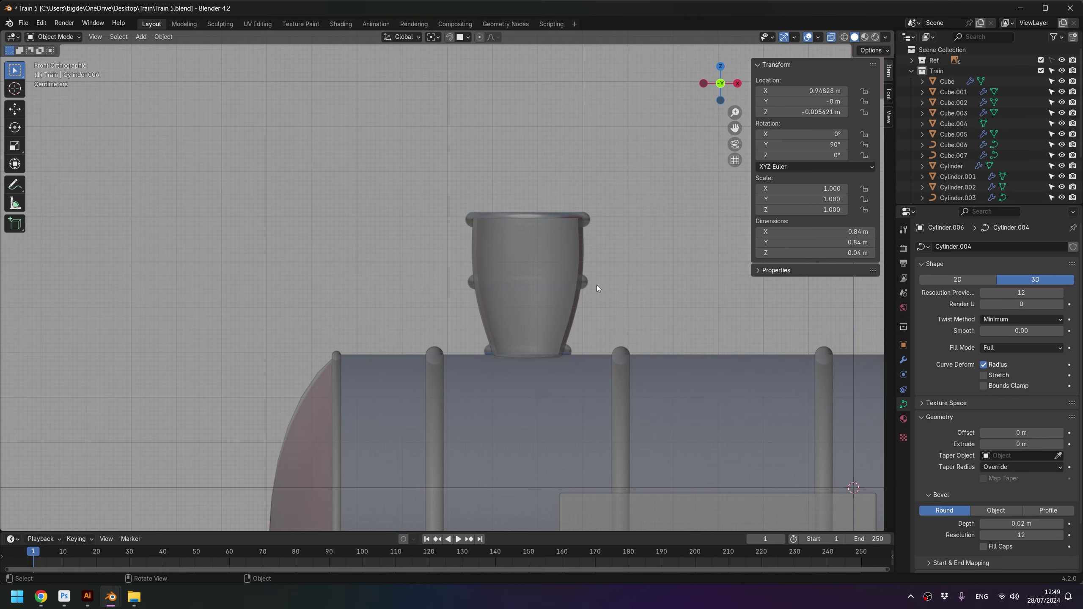
{"action": "key", "text": "ctrl+s"}
{"action": "mouse_move", "coordinate": [637, 318]}
{"action": "middle_mouse_down", "text": "shift"}
{"action": "mouse_move", "coordinate": [543, 280]}
{"action": "mouse_move", "coordinate": [574, 288]}
{"action": "mouse_move", "coordinate": [561, 297]}
{"action": "mouse_move", "coordinate": [585, 321]}
{"action": "mouse_move", "coordinate": [598, 305]}
{"action": "mouse_move", "coordinate": [550, 311]}
{"action": "mouse_move", "coordinate": [559, 324]}
{"action": "middle_mouse_up", "text": "shift"}
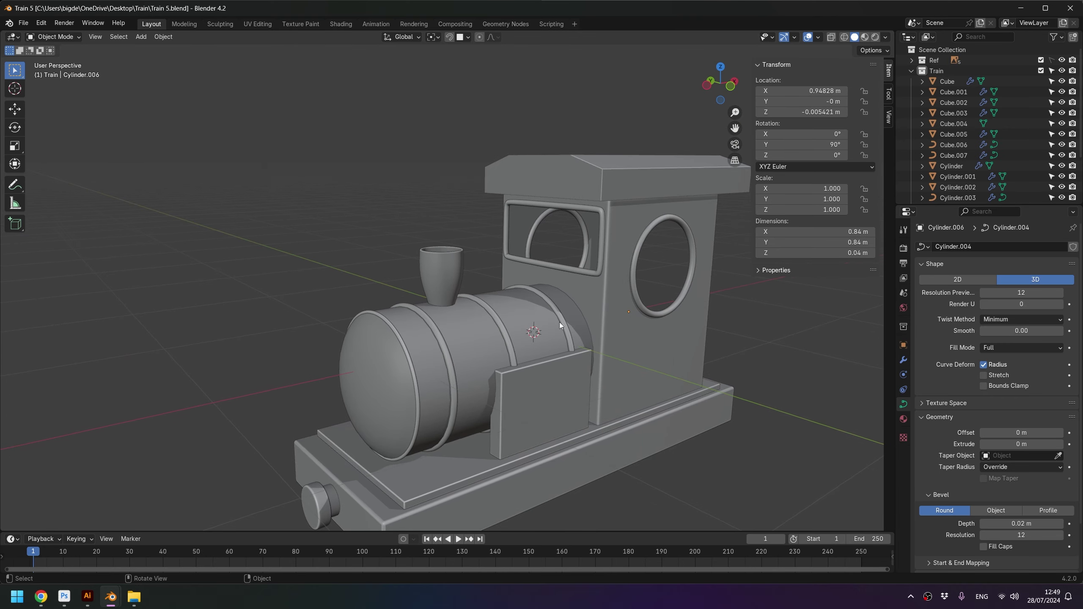
Step: In a see-through front view, select the chimney's top vertex loop in Edit Mode
{"action": "key", "text": "KP_1"}
{"action": "key", "text": "alt+z"}
{"action": "scroll", "coordinate": [413, 260], "scroll_direction": "up", "scroll_amount": 3}
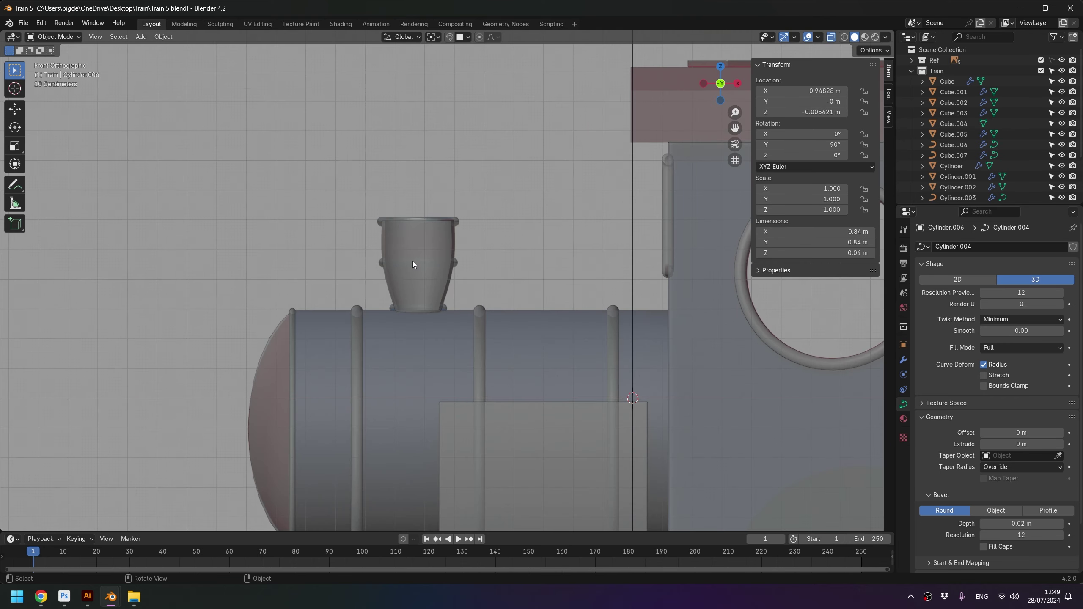
{"action": "scroll", "coordinate": [411, 272], "scroll_direction": "up", "scroll_amount": 4}
{"action": "scroll", "coordinate": [450, 287], "scroll_direction": "up", "scroll_amount": 1}
{"action": "left_click", "coordinate": [450, 288]}
{"action": "scroll", "coordinate": [451, 287], "scroll_direction": "up", "scroll_amount": 1}
{"action": "scroll", "coordinate": [469, 285], "scroll_direction": "up", "scroll_amount": 1}
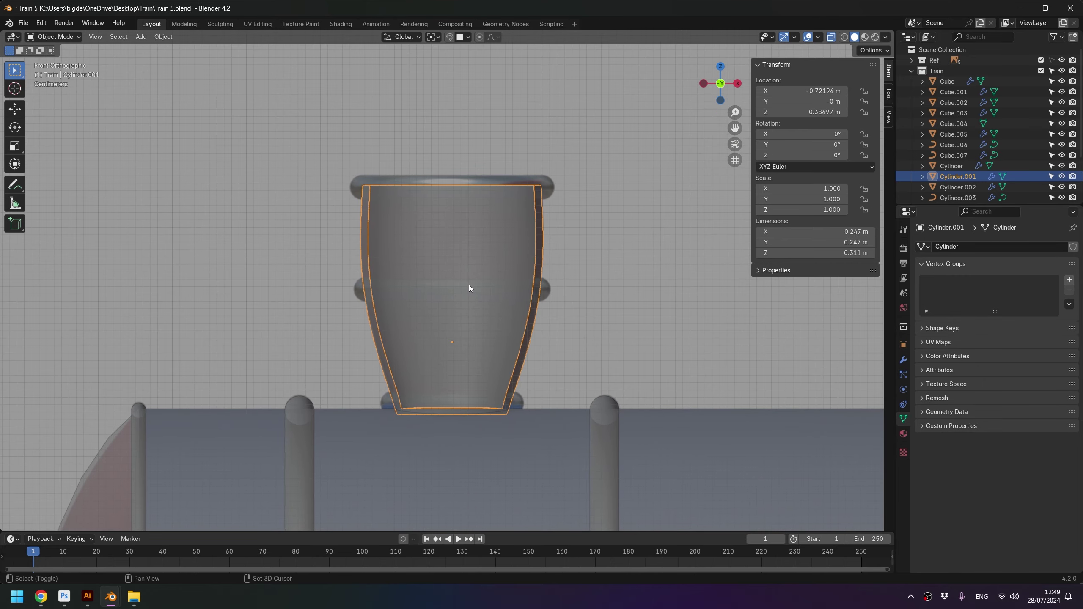
{"action": "key", "text": "Tab"}
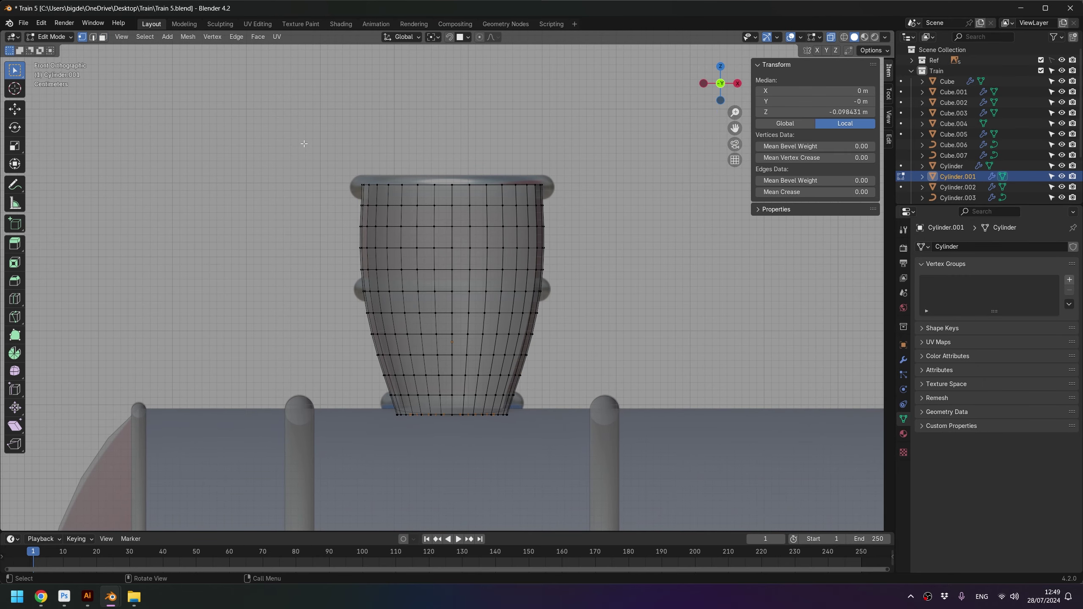
{"action": "left_click_drag", "start_coordinate": [301, 134], "coordinate": [552, 204]}
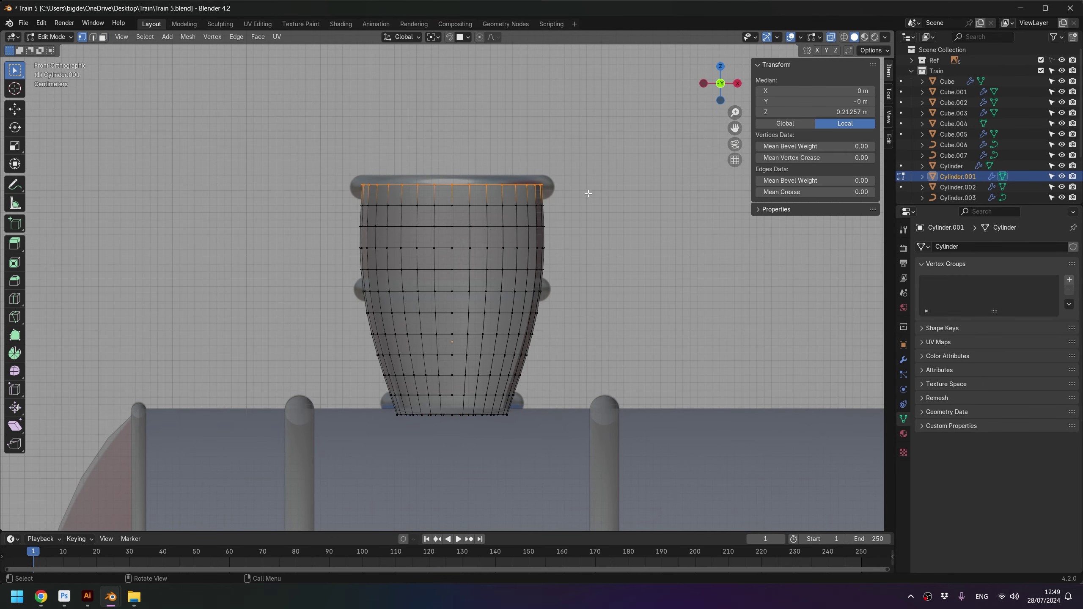
Step: Duplicate the loop above the chimney, separate it, and remove its inherited modifiers
{"action": "middle_click_drag", "start_coordinate": [466, 223], "coordinate": [472, 270], "text": "shift"}
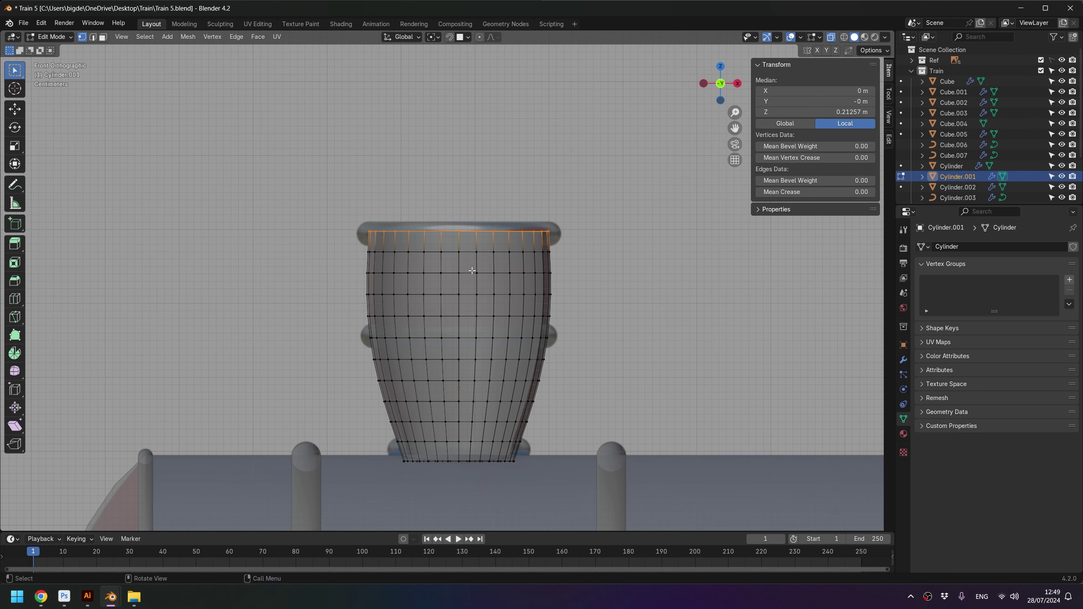
{"action": "key", "text": "shift+d"}
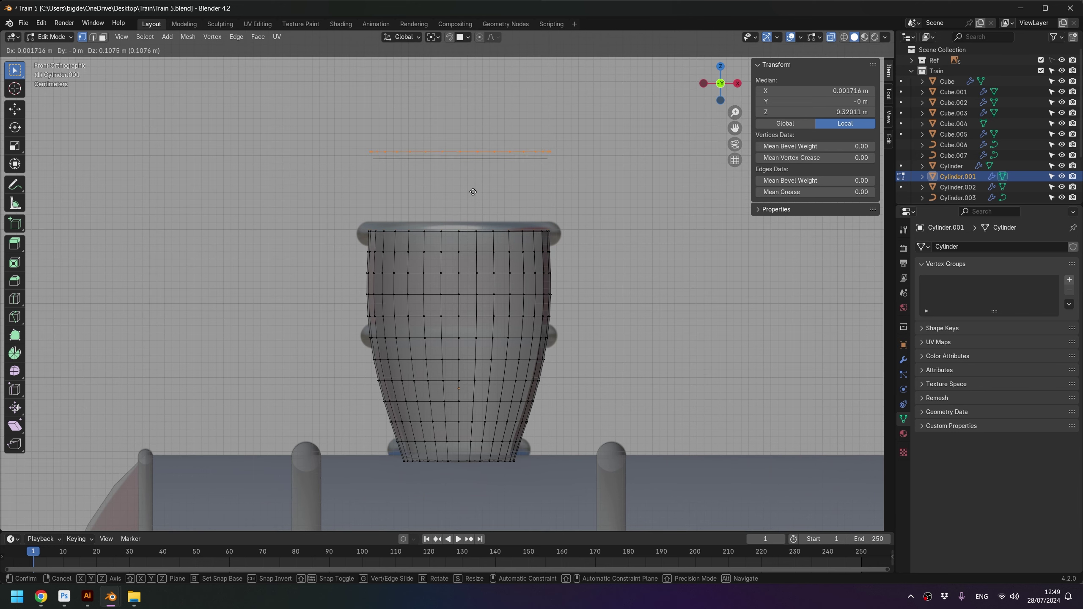
{"action": "left_click", "coordinate": [474, 188]}
{"action": "key", "text": "x"}
{"action": "left_click", "coordinate": [474, 188]}
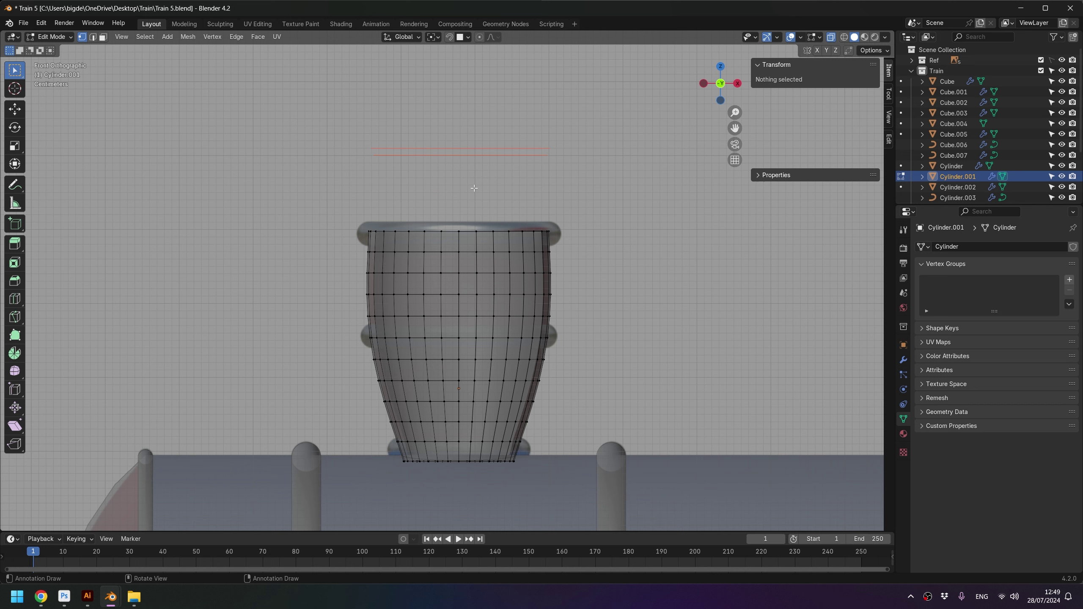
{"action": "key", "text": "Tab"}
{"action": "left_click", "coordinate": [547, 148]}
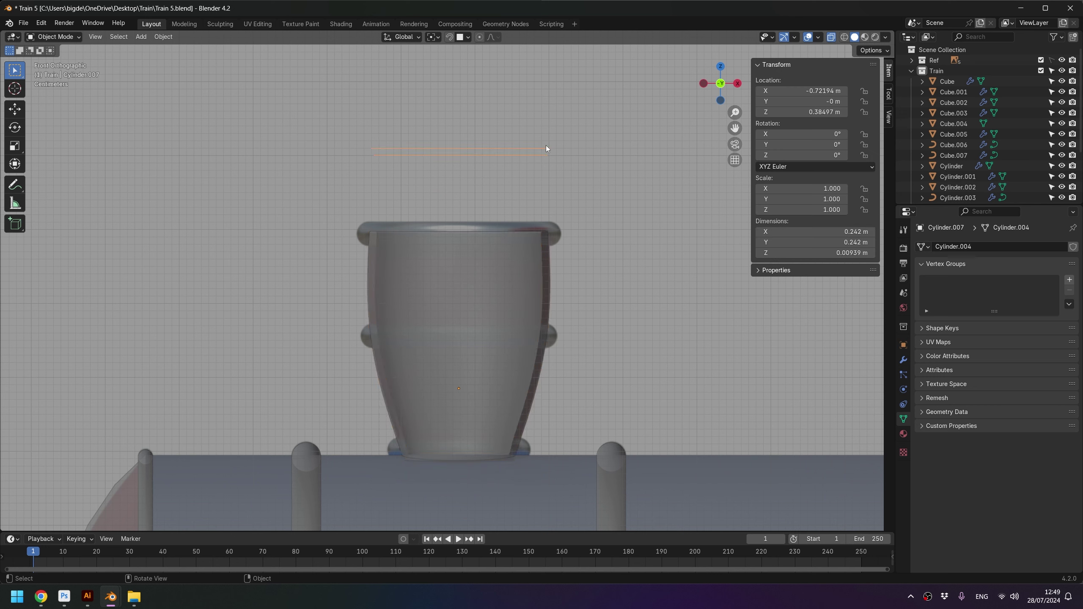
{"action": "left_click", "coordinate": [903, 360]}
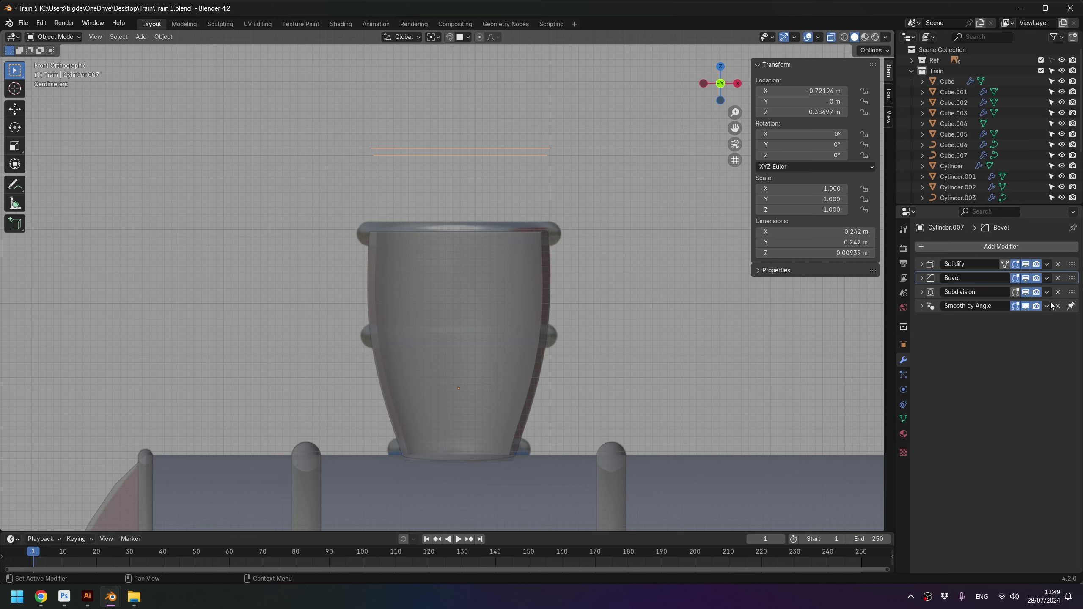
{"action": "left_click", "coordinate": [1058, 263]}
{"action": "left_click", "coordinate": [1059, 263]}
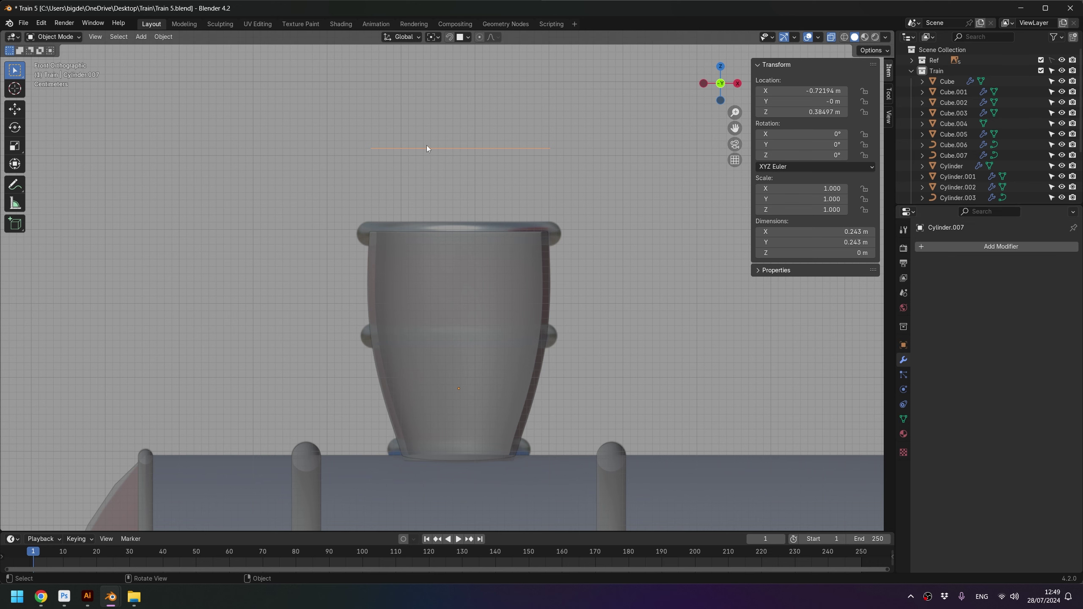
Step: Convert the edge ring to a curve with tube thickness and bevel resolution 12
{"action": "middle_click_drag", "start_coordinate": [548, 128], "coordinate": [502, 160]}
{"action": "middle_click_drag", "start_coordinate": [484, 142], "coordinate": [514, 161], "text": "shift"}
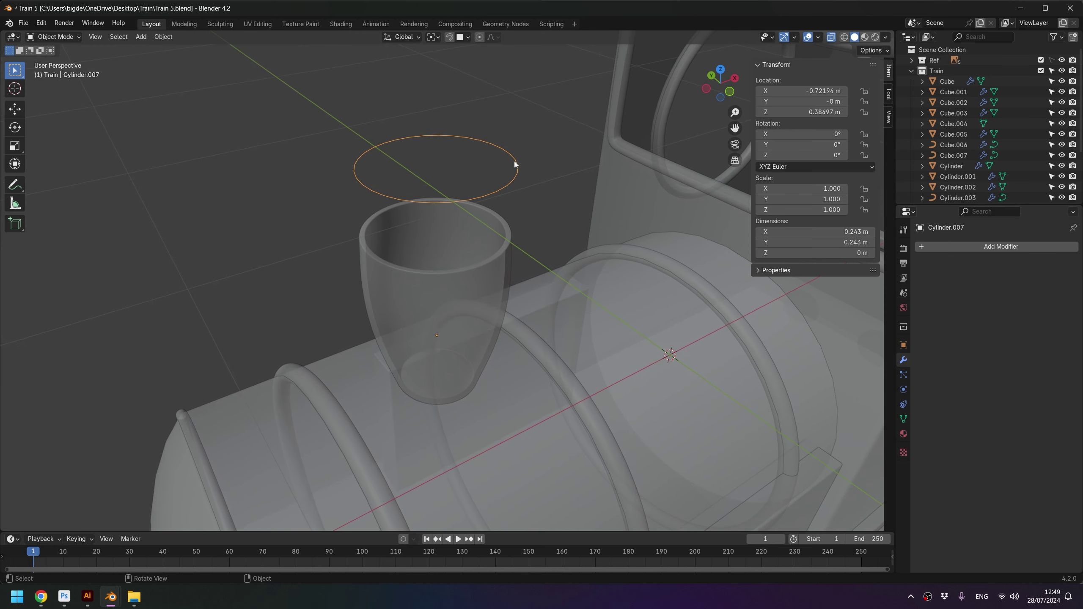
{"action": "right_click", "coordinate": [515, 159]}
{"action": "left_click", "coordinate": [568, 205]}
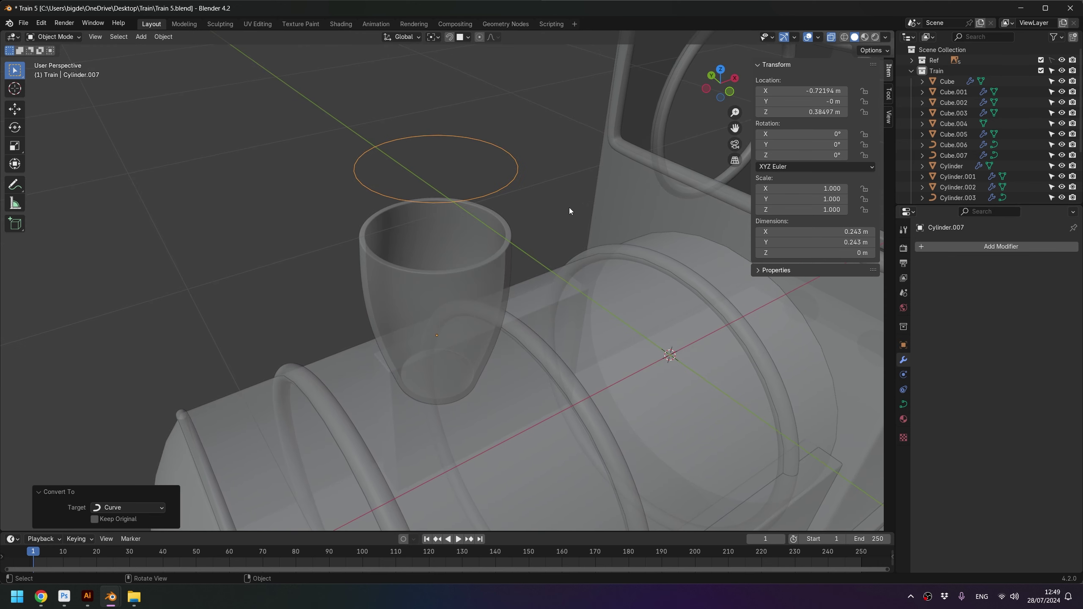
{"action": "left_click", "coordinate": [904, 405]}
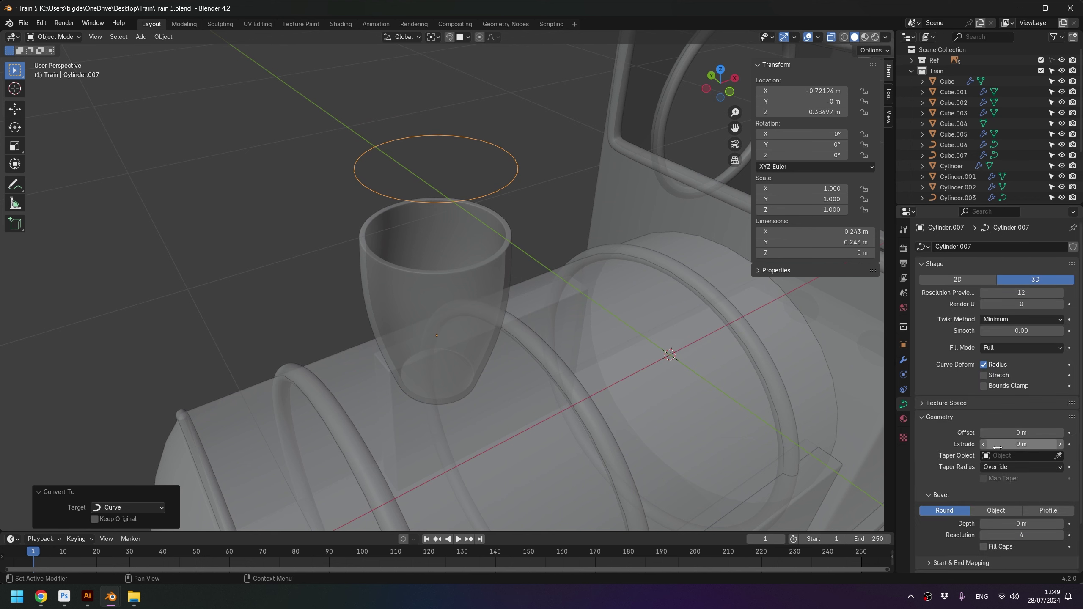
{"action": "left_click_drag", "start_coordinate": [1022, 524], "coordinate": [1026, 524]}
{"action": "left_click", "coordinate": [1021, 535]}
{"action": "type", "text": "12"}
{"action": "key", "text": "Return"}
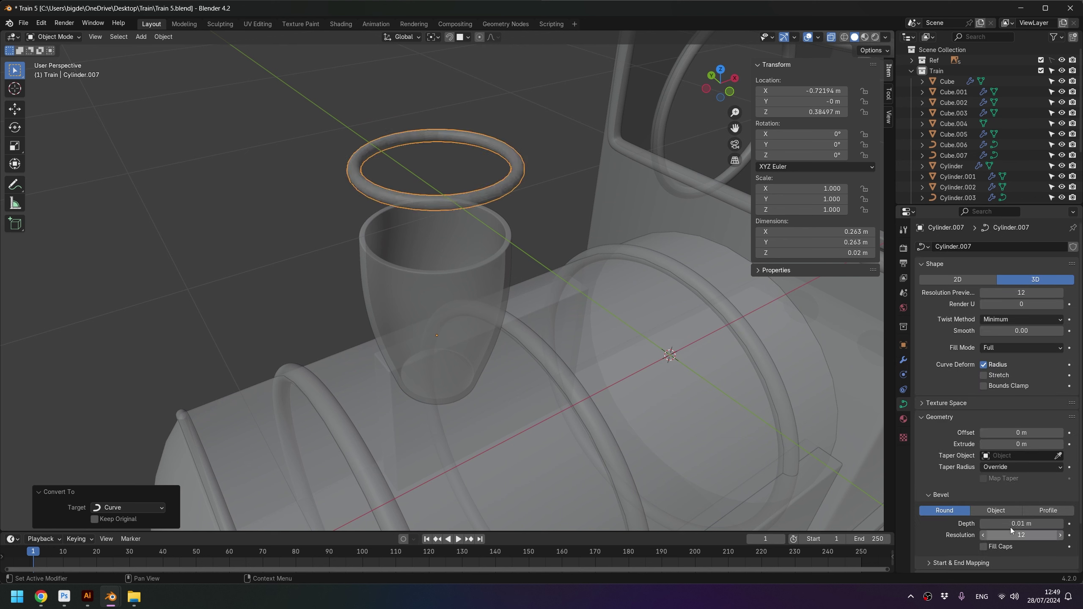
Step: Shade the ring smooth and lower it vertically onto the chimney top
{"action": "right_click", "coordinate": [507, 183]}
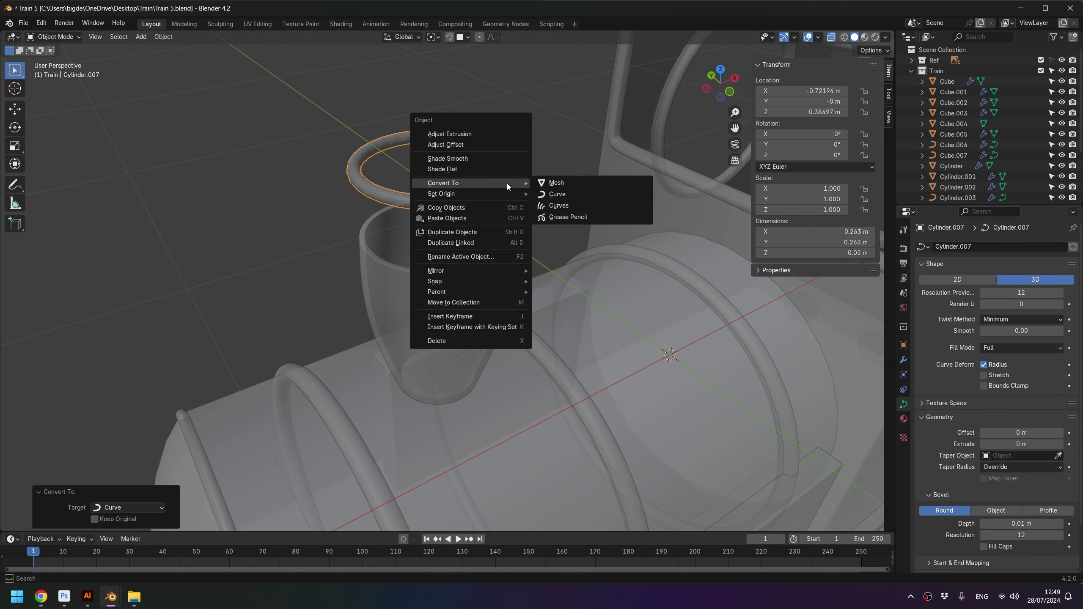
{"action": "left_click", "coordinate": [479, 157]}
{"action": "key", "text": "KP_1"}
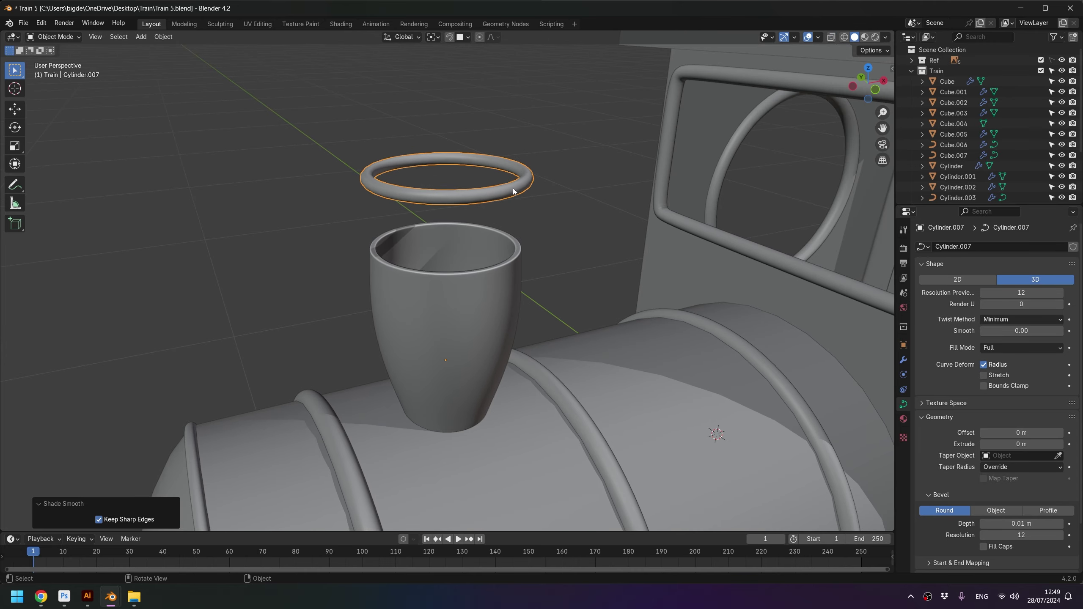
{"action": "scroll", "coordinate": [522, 198], "scroll_direction": "up", "scroll_amount": 2}
{"action": "key", "text": "g"}
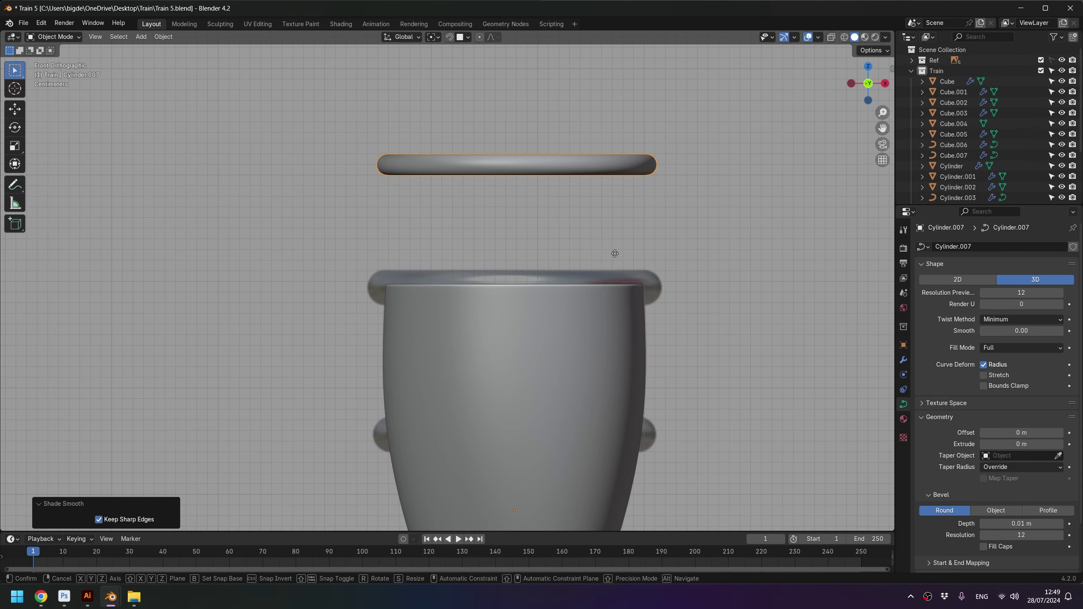
{"action": "key", "text": "z"}
{"action": "left_click", "coordinate": [609, 375]}
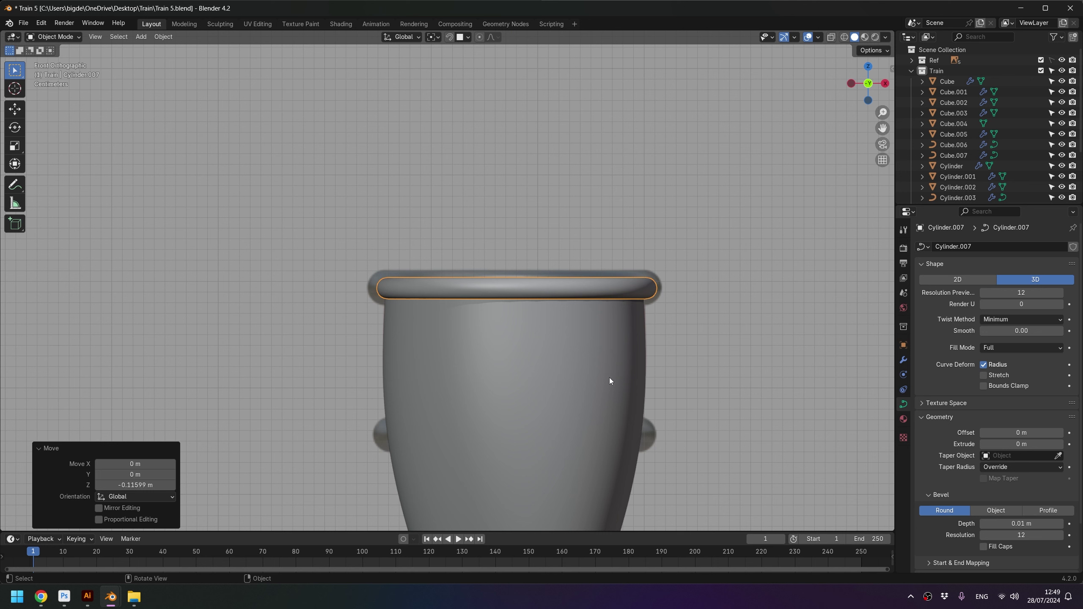
Step: Set the ring's bevel depth to 0.015 m
{"action": "left_click", "coordinate": [1024, 524]}
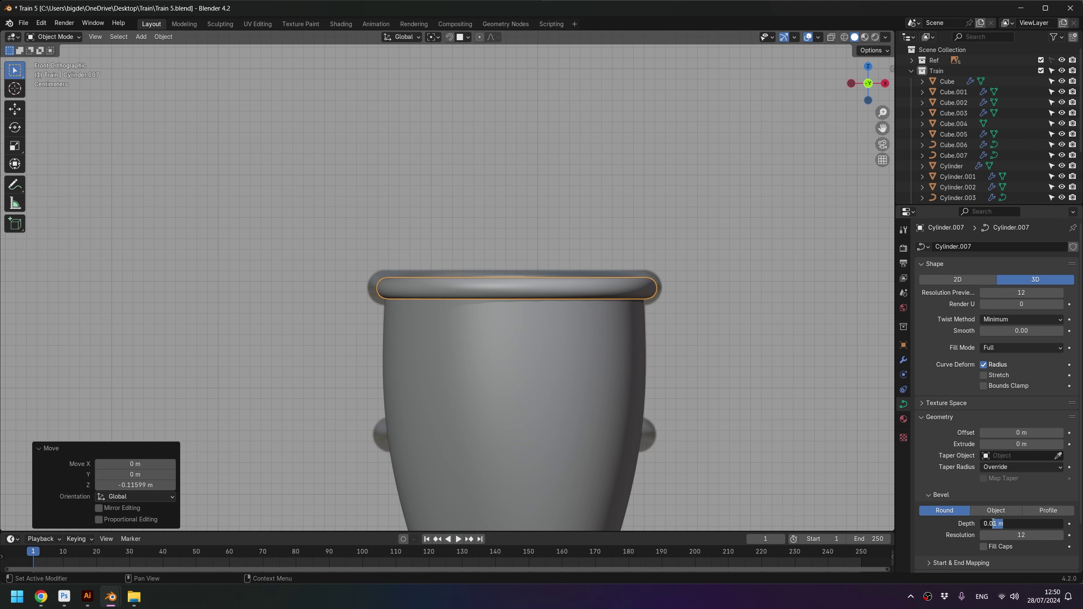
{"action": "type", "text": "5"}
{"action": "key", "text": "Return"}
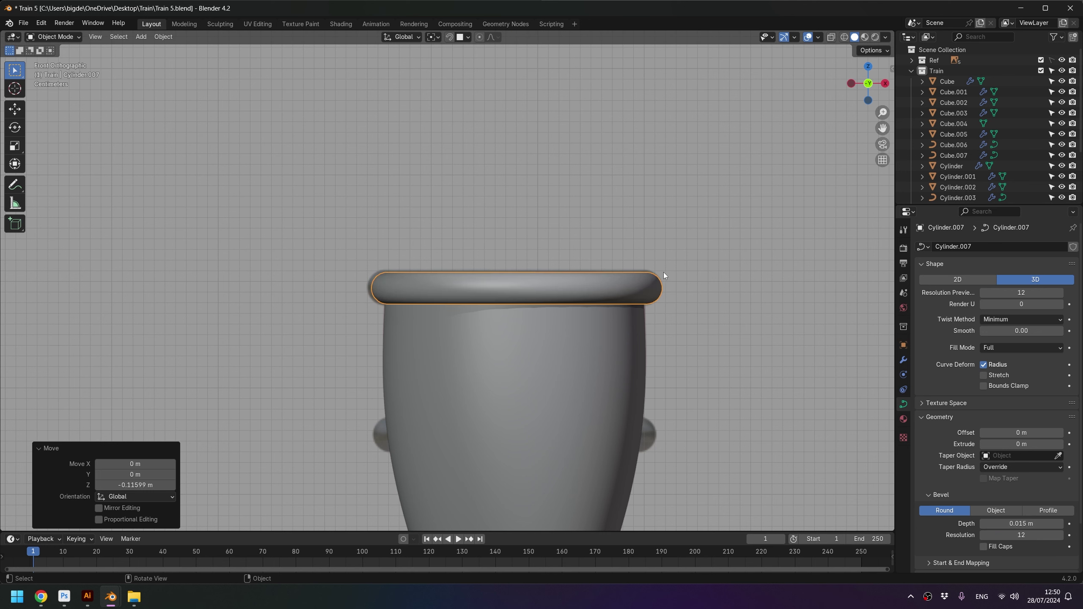
{"action": "scroll", "coordinate": [663, 275], "scroll_direction": "up", "scroll_amount": 1}
{"action": "key", "text": "g"}
{"action": "key", "text": "Escape"}
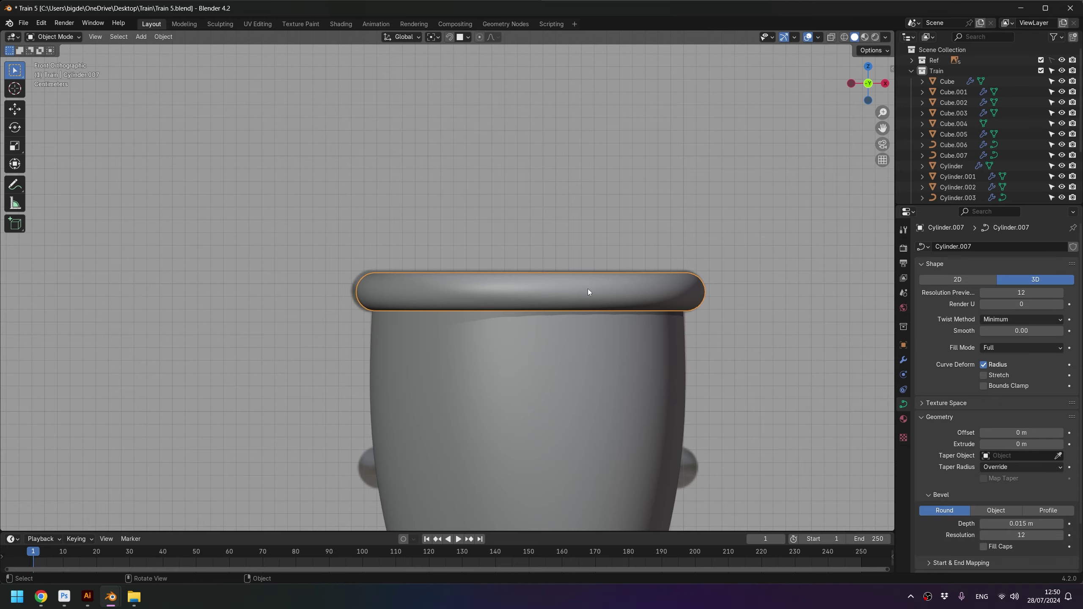
{"action": "scroll", "coordinate": [542, 376], "scroll_direction": "down", "scroll_amount": 5}
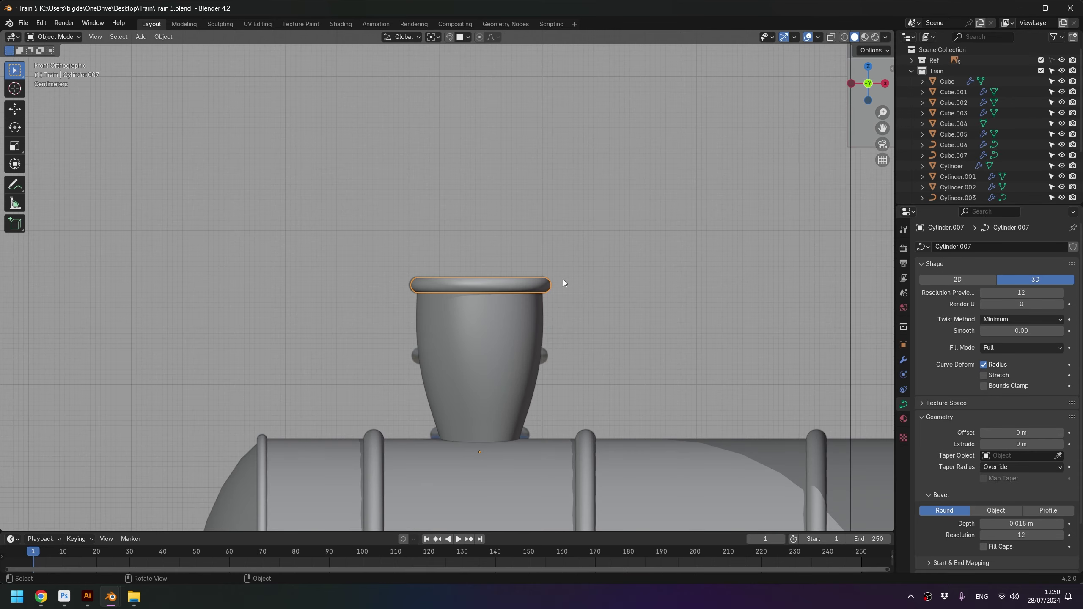
Step: Move the ring's origin to its geometry and enlarge it slightly to fit the rim
{"action": "key", "text": "q"}
{"action": "left_click", "coordinate": [598, 243]}
{"action": "scroll", "coordinate": [560, 280], "scroll_direction": "up", "scroll_amount": 5}
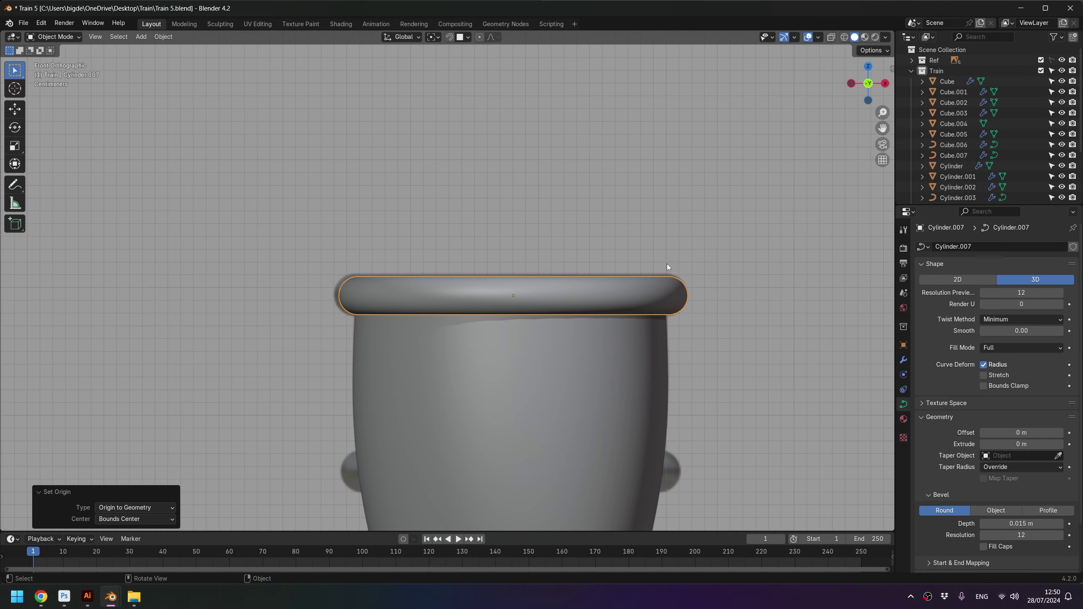
{"action": "key", "text": "s"}
{"action": "left_click", "coordinate": [684, 259]}
{"action": "key", "text": "s"}
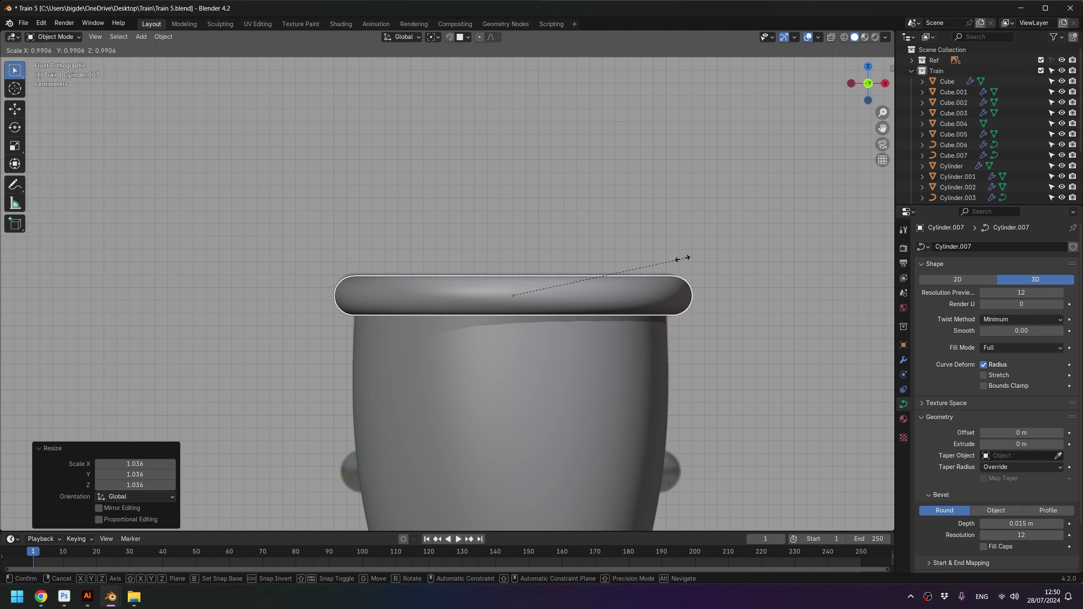
{"action": "key", "text": "Escape"}
Step: Nudge the ring along Z to settle it snugly on the chimney rim
{"action": "key", "text": "g"}
{"action": "key", "text": "z"}
{"action": "left_click", "coordinate": [682, 265]}
{"action": "key", "text": "z"}
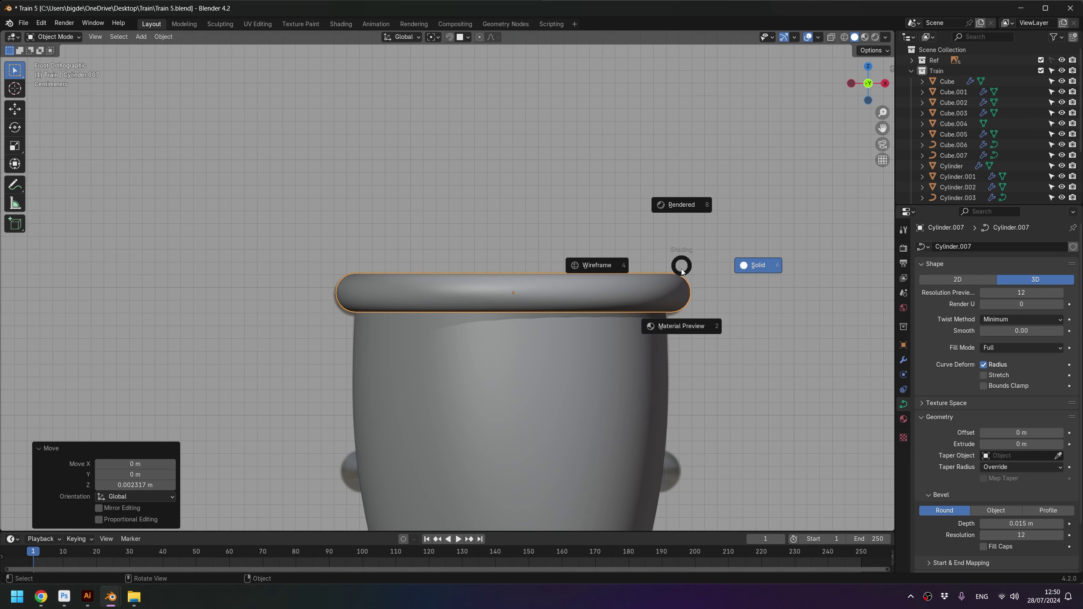
{"action": "key", "text": "g"}
{"action": "key", "text": "z"}
{"action": "left_click", "coordinate": [681, 270]}
{"action": "middle_click_drag", "start_coordinate": [681, 271], "coordinate": [658, 180], "text": "shift"}
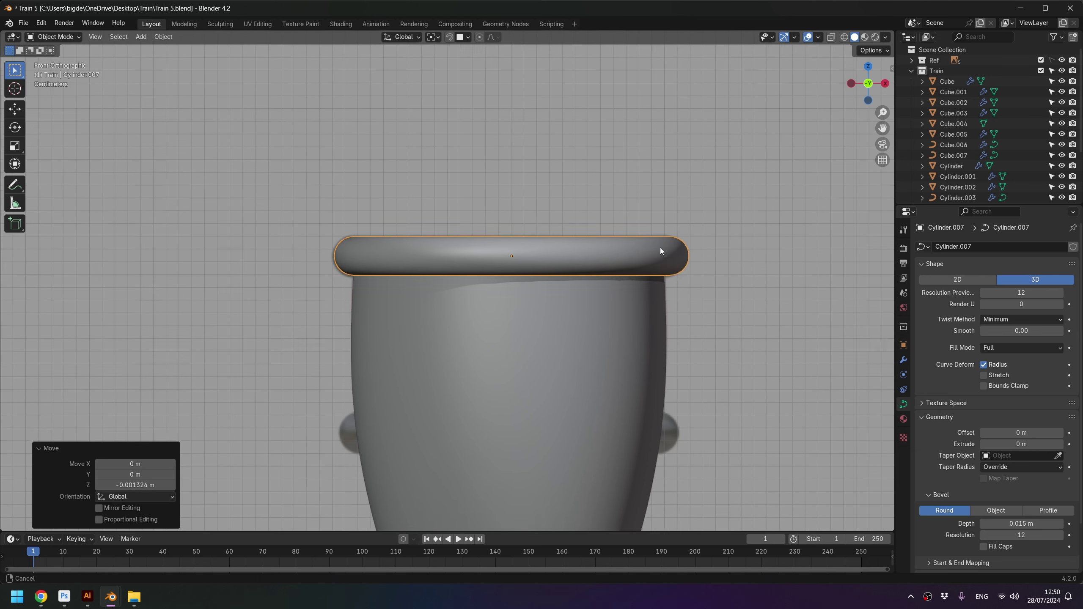
Step: Duplicate the top rim ring down along Z to mid-chimney
{"action": "key", "text": "alt+z"}
{"action": "scroll", "coordinate": [648, 194], "scroll_direction": "down", "scroll_amount": 3}
{"action": "key", "text": "shift+d"}
{"action": "key", "text": "z"}
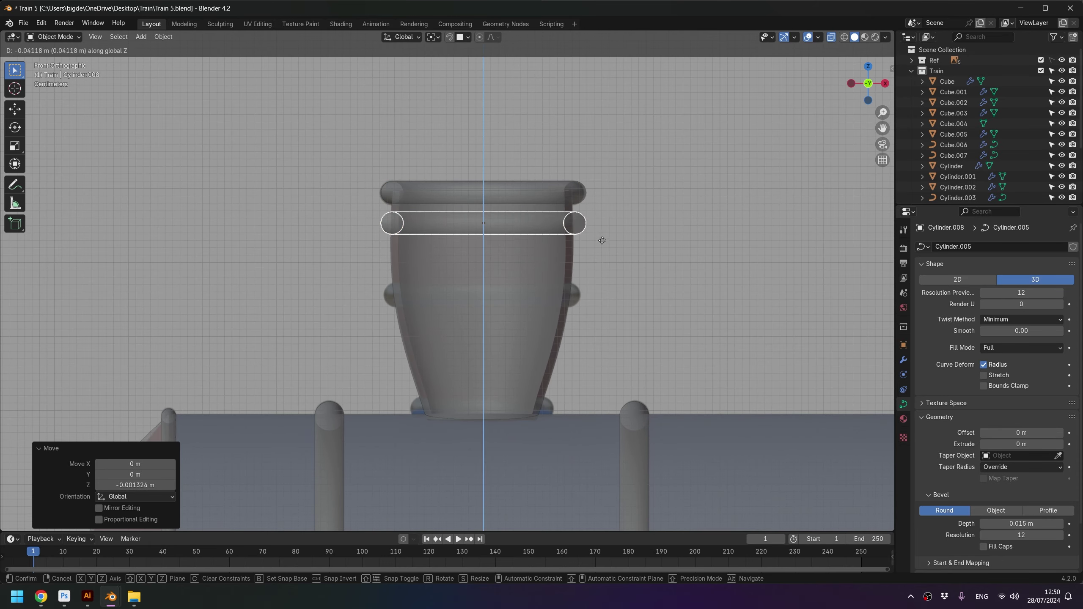
{"action": "left_click", "coordinate": [600, 300]}
Step: Shrink the middle ring and place a smaller third copy near the chimney base
{"action": "key", "text": "s"}
{"action": "left_click", "coordinate": [631, 284]}
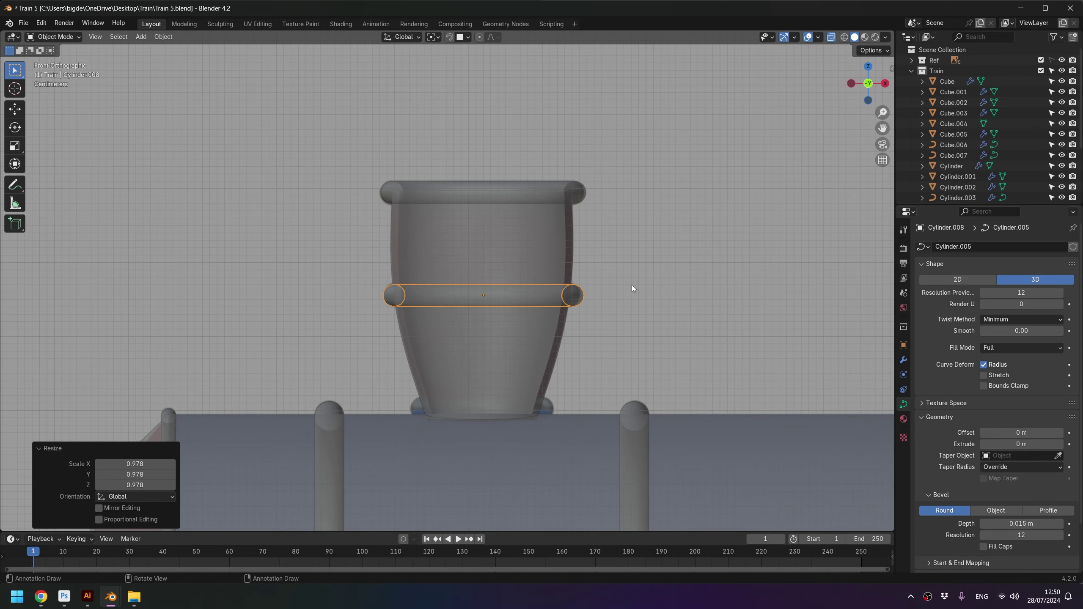
{"action": "key", "text": "shift+d"}
{"action": "key", "text": "z"}
{"action": "left_click", "coordinate": [612, 367]}
{"action": "key", "text": "s"}
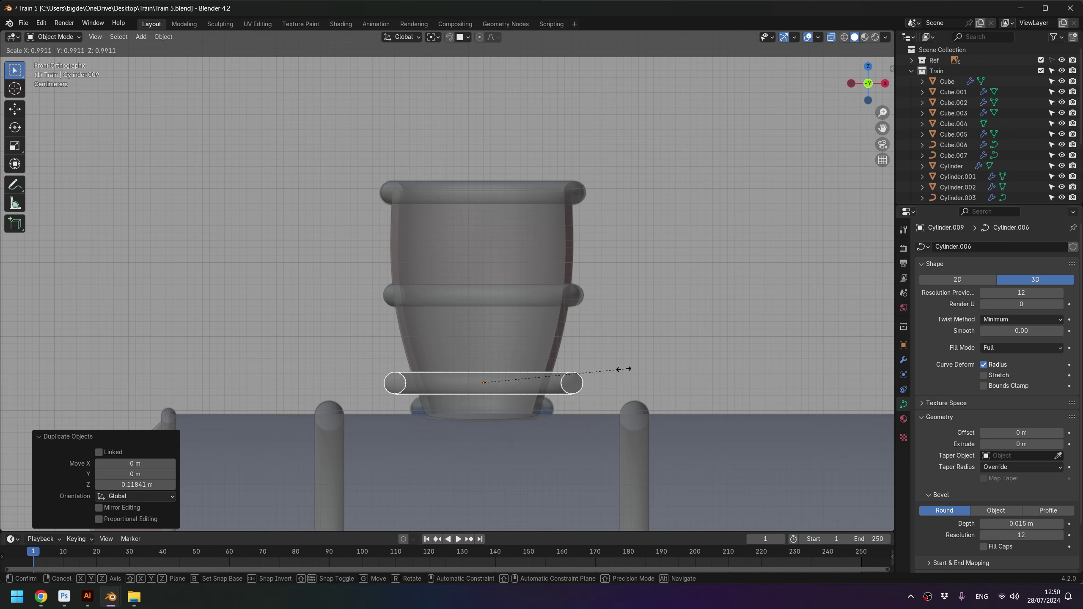
{"action": "left_click", "coordinate": [595, 368]}
Step: Lower and rescale the bottom ring to fit the chimney base
{"action": "scroll", "coordinate": [469, 392], "scroll_direction": "up", "scroll_amount": 2}
{"action": "scroll", "coordinate": [479, 360], "scroll_direction": "up", "scroll_amount": 1}
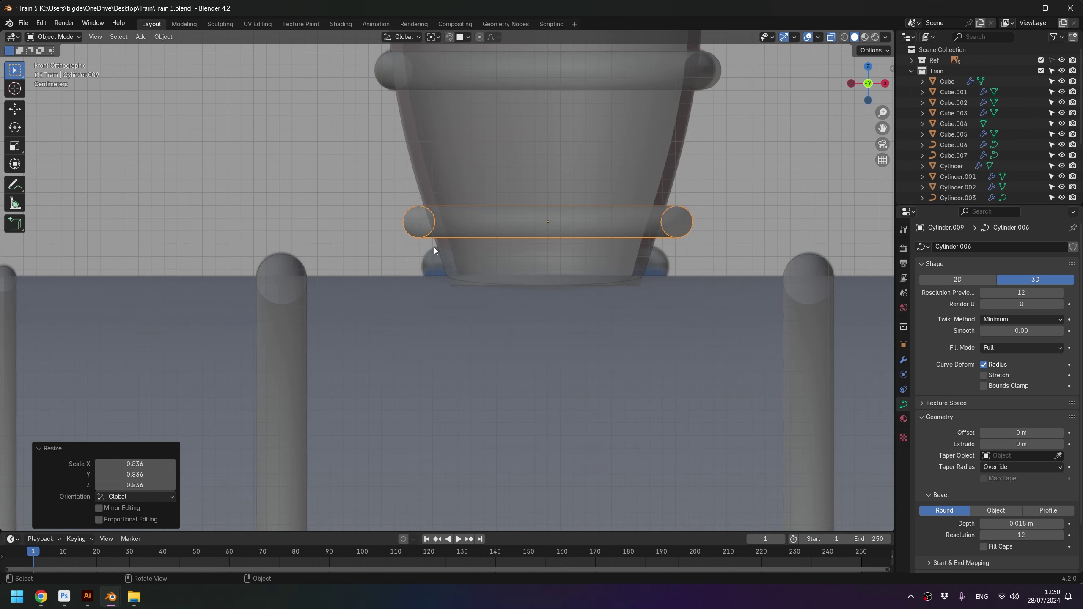
{"action": "key", "text": "g"}
{"action": "key", "text": "z"}
{"action": "left_click", "coordinate": [439, 281]}
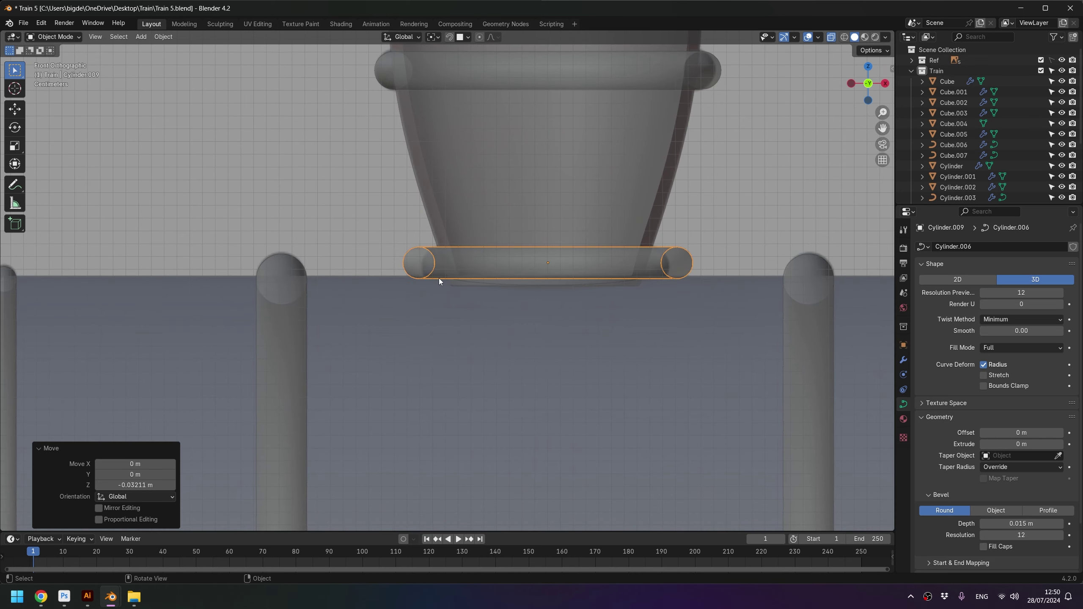
{"action": "key", "text": "s"}
{"action": "left_click", "coordinate": [703, 233]}
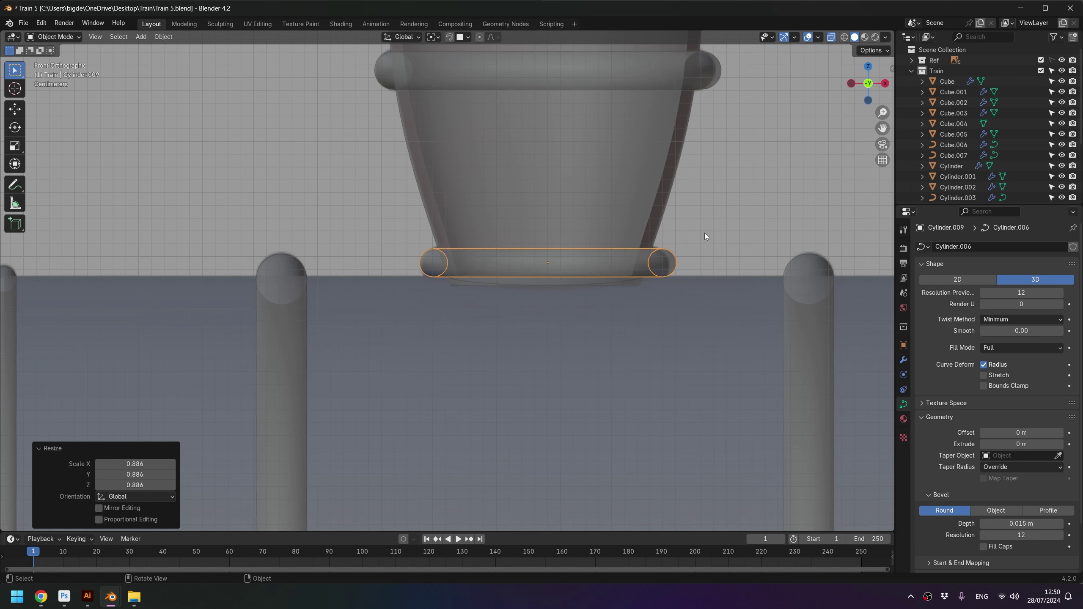
{"action": "key", "text": "g"}
{"action": "key", "text": "z"}
{"action": "left_click", "coordinate": [704, 235]}
Step: Give the bottom ring 0.018 m bevel depth and shrink it slightly
{"action": "scroll", "coordinate": [715, 227], "scroll_direction": "up", "scroll_amount": 1}
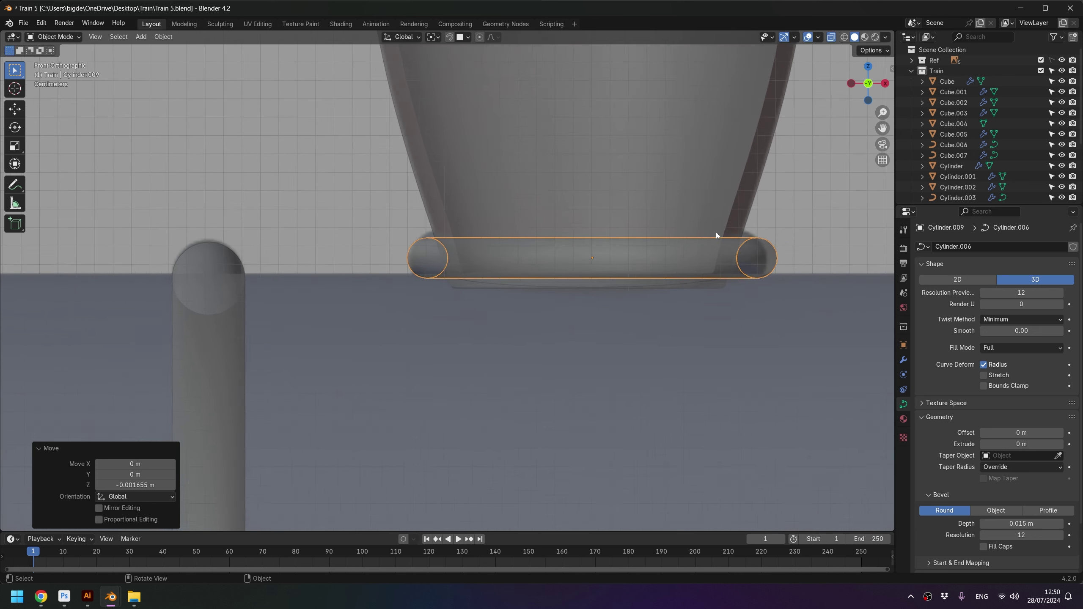
{"action": "scroll", "coordinate": [712, 264], "scroll_direction": "up", "scroll_amount": 2}
{"action": "left_click", "coordinate": [1014, 525]}
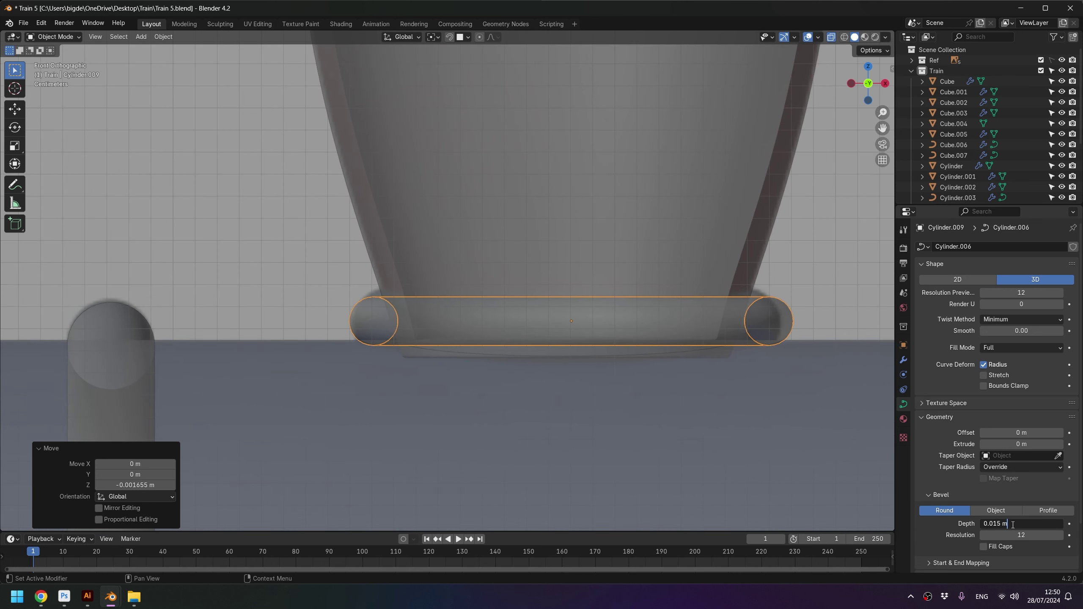
{"action": "type", "text": "8"}
{"action": "key", "text": "Return"}
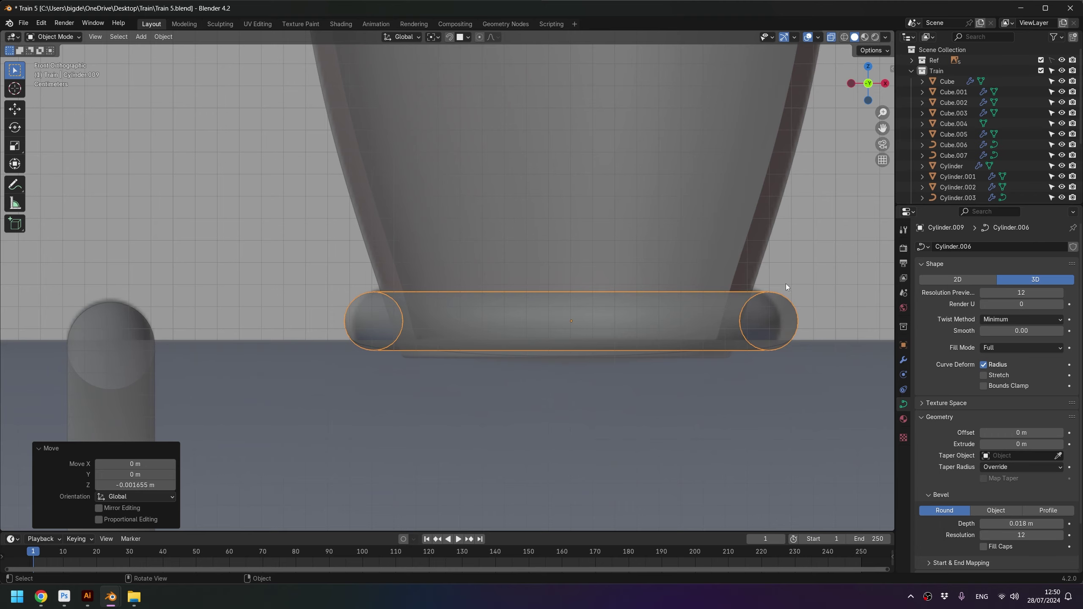
{"action": "key", "text": "s"}
{"action": "left_click", "coordinate": [818, 275]}
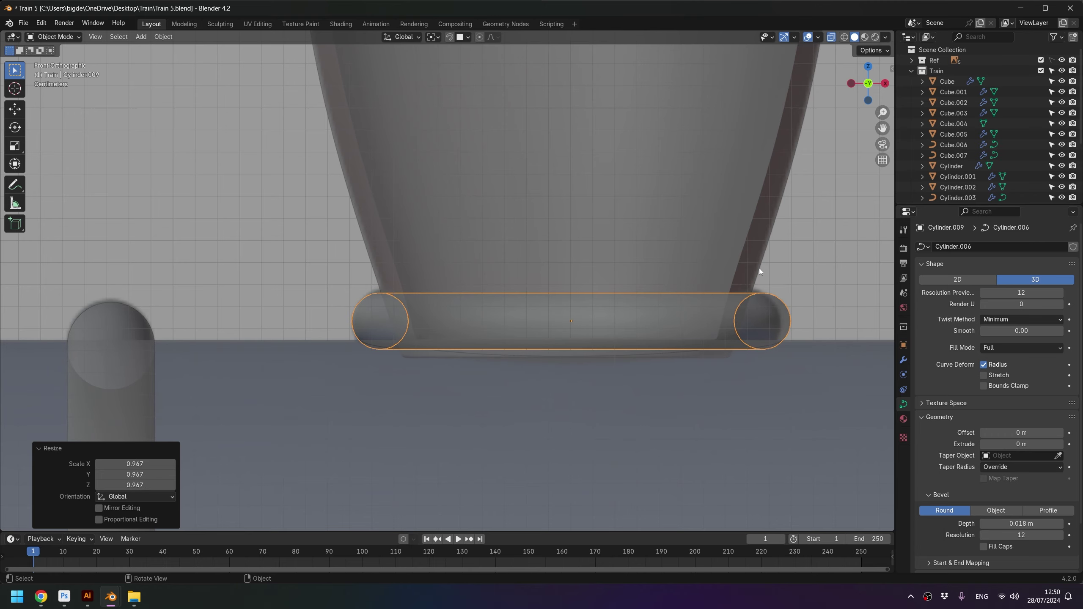
{"action": "scroll", "coordinate": [536, 217], "scroll_direction": "down", "scroll_amount": 5}
{"action": "middle_click_drag", "start_coordinate": [536, 216], "coordinate": [557, 286], "text": "shift"}
Step: Apply scale to the middle ring, top ring and chimney body
{"action": "left_click", "coordinate": [576, 274], "text": "shift"}
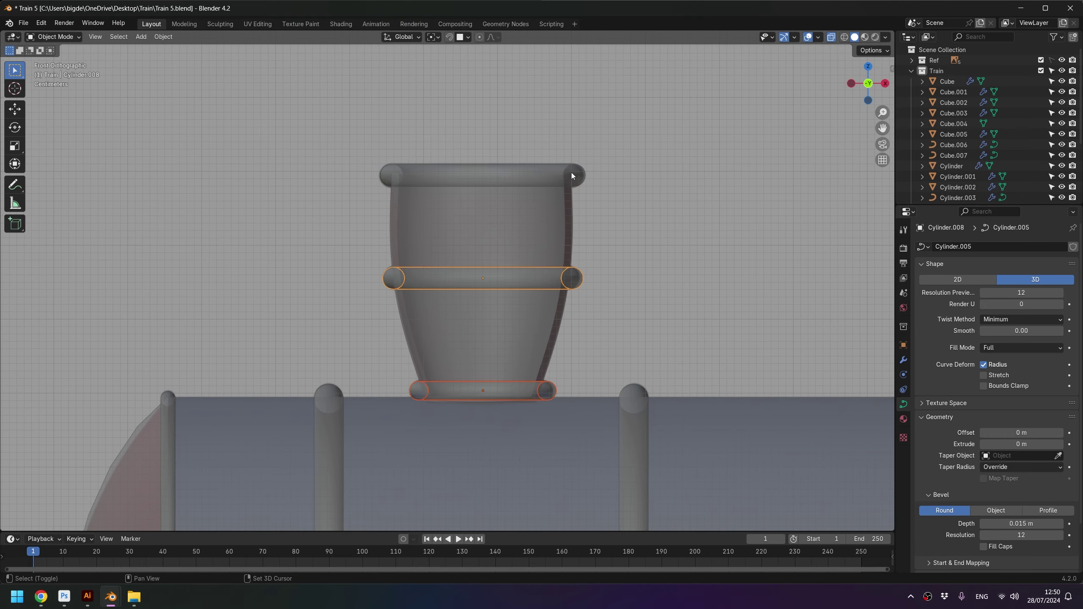
{"action": "left_click", "coordinate": [575, 176], "text": "shift"}
{"action": "mouse_move", "coordinate": [575, 176]}
{"action": "middle_mouse_down", "text": "shift"}
{"action": "mouse_move", "coordinate": [576, 233]}
{"action": "mouse_move", "coordinate": [547, 243]}
{"action": "middle_mouse_up", "text": "shift"}
{"action": "left_click", "coordinate": [559, 236], "text": "shift"}
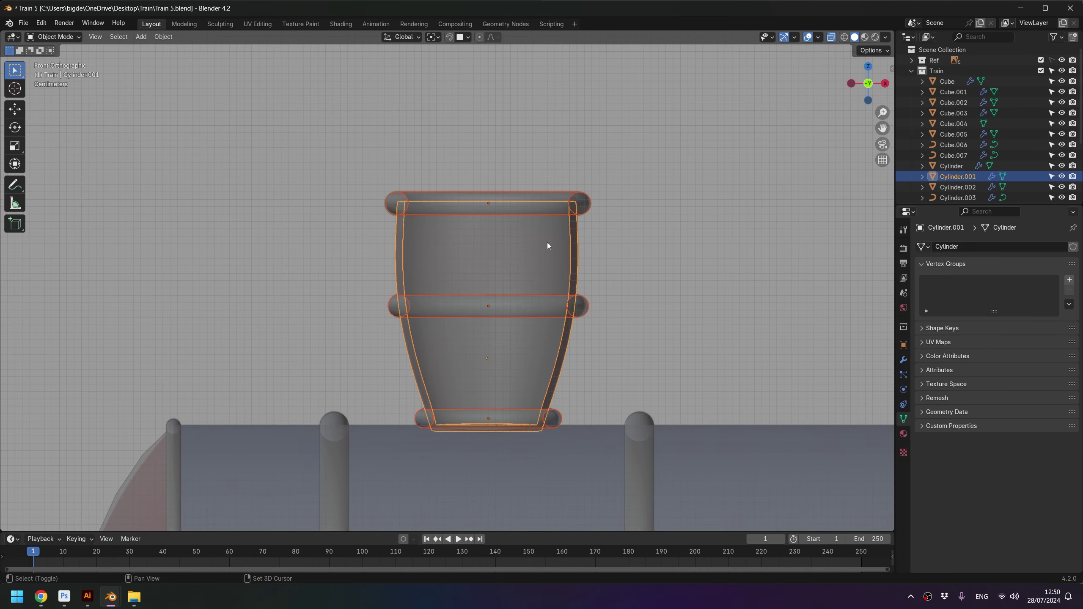
{"action": "key", "text": "ctrl+a"}
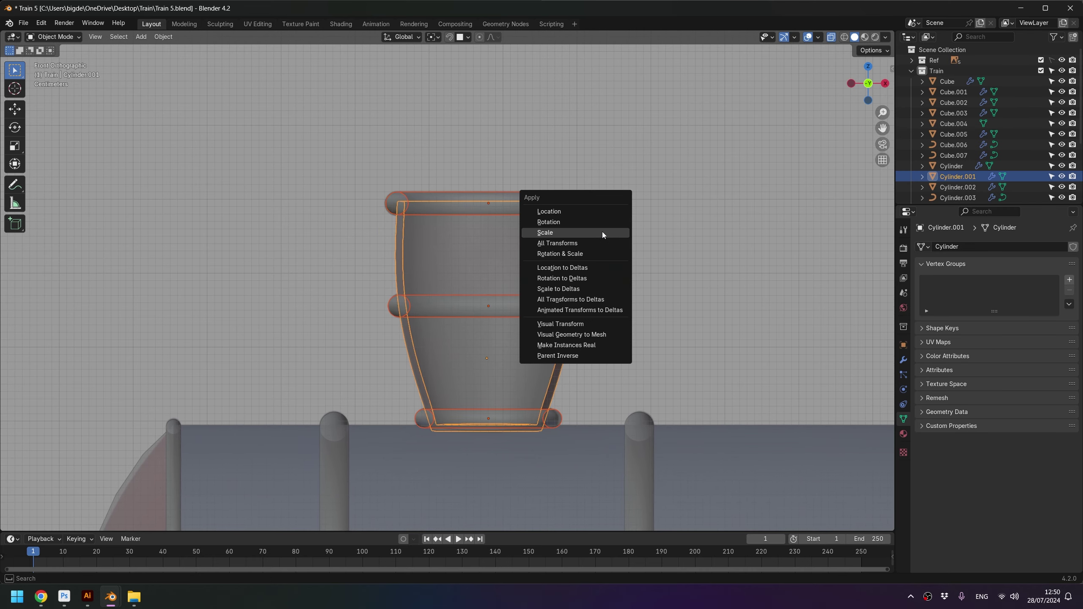
{"action": "left_click", "coordinate": [602, 233]}
Step: Check the rings' transform values, then save the file
{"action": "left_click", "coordinate": [658, 303]}
{"action": "left_click", "coordinate": [537, 421]}
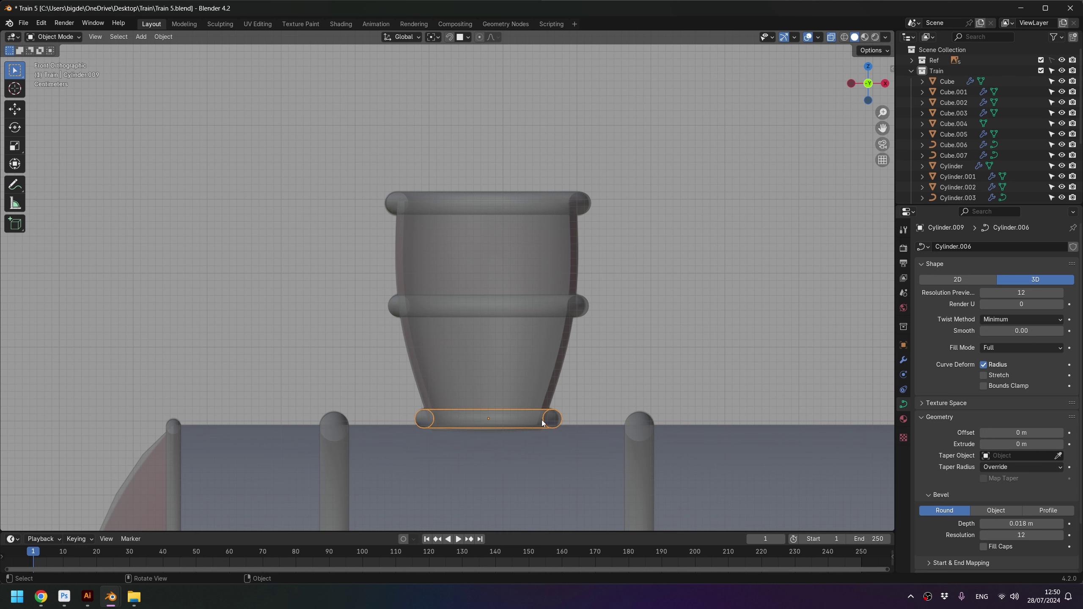
{"action": "key", "text": "n"}
{"action": "left_click", "coordinate": [581, 306]}
{"action": "left_click", "coordinate": [578, 204]}
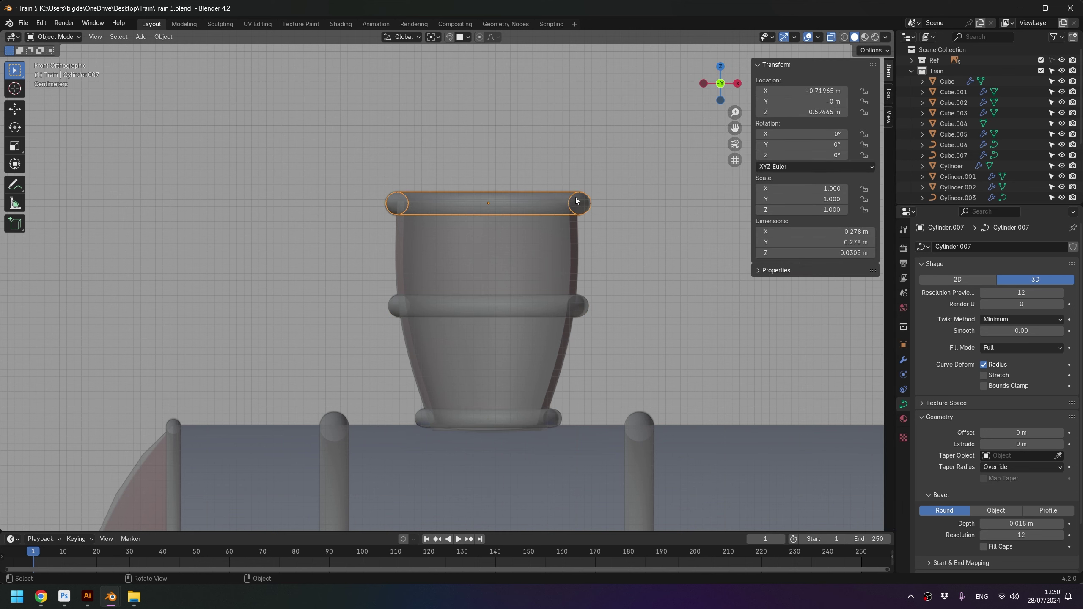
{"action": "key", "text": "n"}
{"action": "scroll", "coordinate": [583, 247], "scroll_direction": "down", "scroll_amount": 5}
{"action": "mouse_move", "coordinate": [582, 247]}
{"action": "middle_mouse_down"}
{"action": "mouse_move", "coordinate": [493, 251]}
{"action": "mouse_move", "coordinate": [511, 260]}
{"action": "mouse_move", "coordinate": [485, 240]}
{"action": "middle_mouse_up"}
{"action": "key", "text": "ctrl+s"}
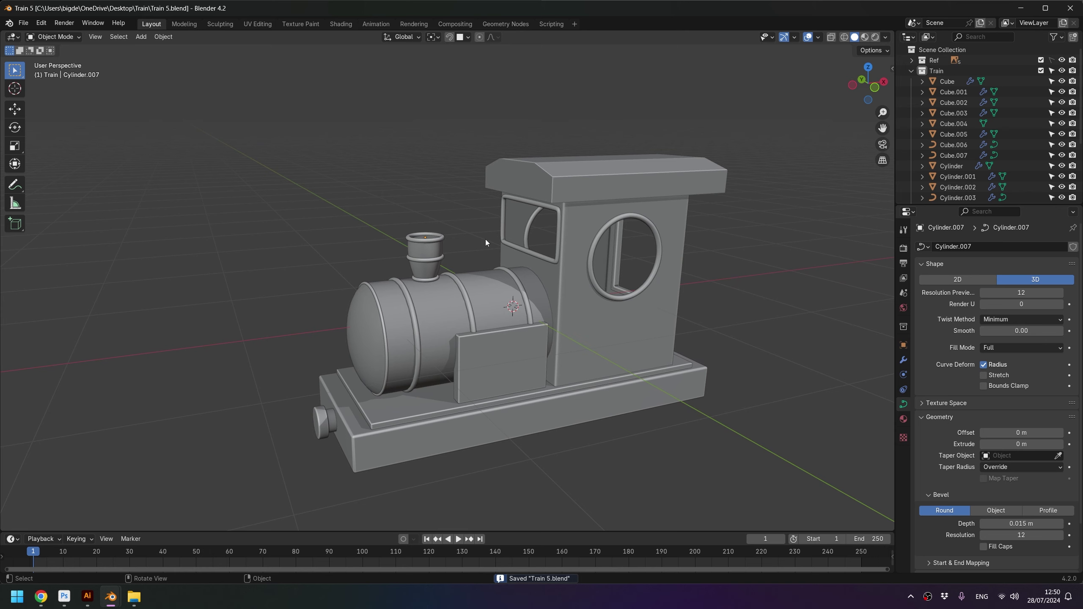
{"action": "mouse_move", "coordinate": [110, 596]}
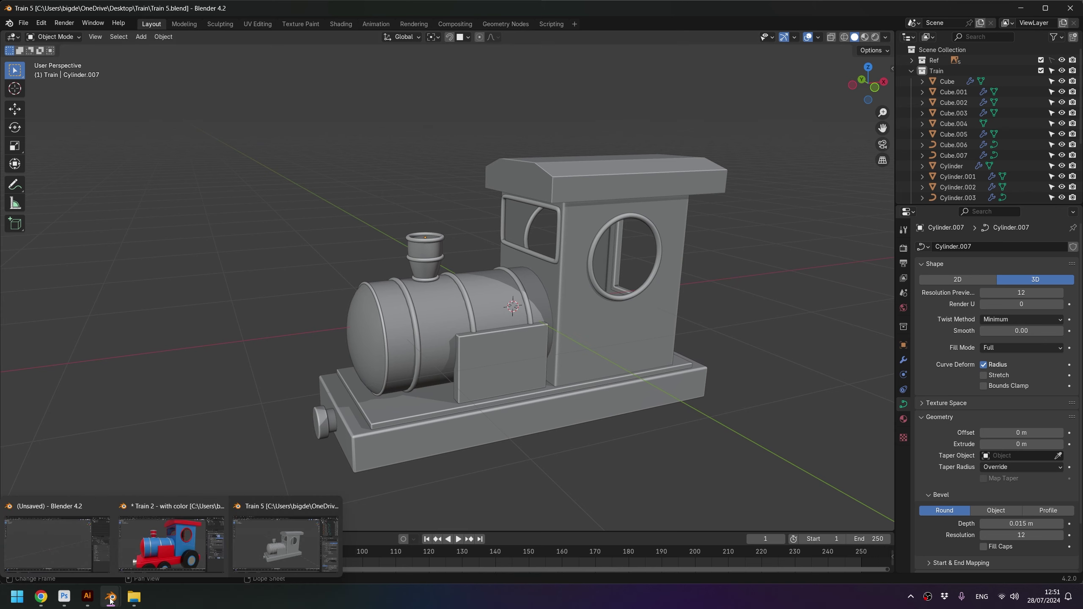
{"action": "left_click", "coordinate": [170, 546]}
{"action": "mouse_move", "coordinate": [550, 234]}
{"action": "middle_mouse_down"}
{"action": "mouse_move", "coordinate": [543, 307]}
{"action": "mouse_move", "coordinate": [624, 213]}
{"action": "middle_mouse_up"}
{"action": "scroll", "coordinate": [511, 277], "scroll_direction": "up", "scroll_amount": 3}
{"action": "scroll", "coordinate": [472, 337], "scroll_direction": "up", "scroll_amount": 3}
{"action": "scroll", "coordinate": [472, 337], "scroll_direction": "down", "scroll_amount": 4}
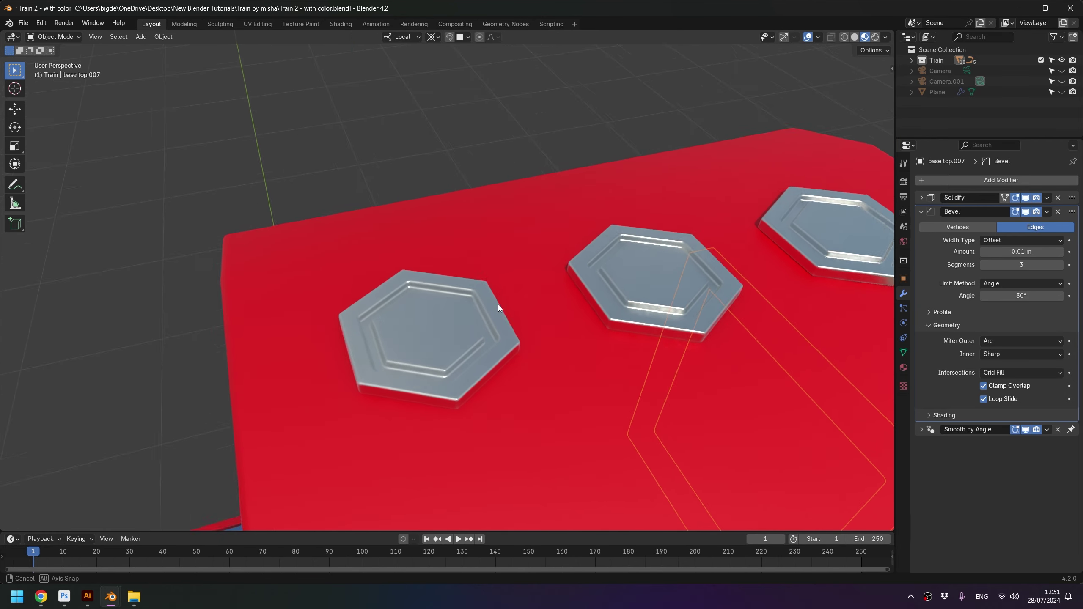
{"action": "mouse_move", "coordinate": [472, 337]}
{"action": "middle_mouse_down"}
{"action": "mouse_move", "coordinate": [531, 257]}
{"action": "mouse_move", "coordinate": [547, 278]}
{"action": "mouse_move", "coordinate": [507, 302]}
{"action": "mouse_move", "coordinate": [490, 384]}
{"action": "middle_mouse_up"}
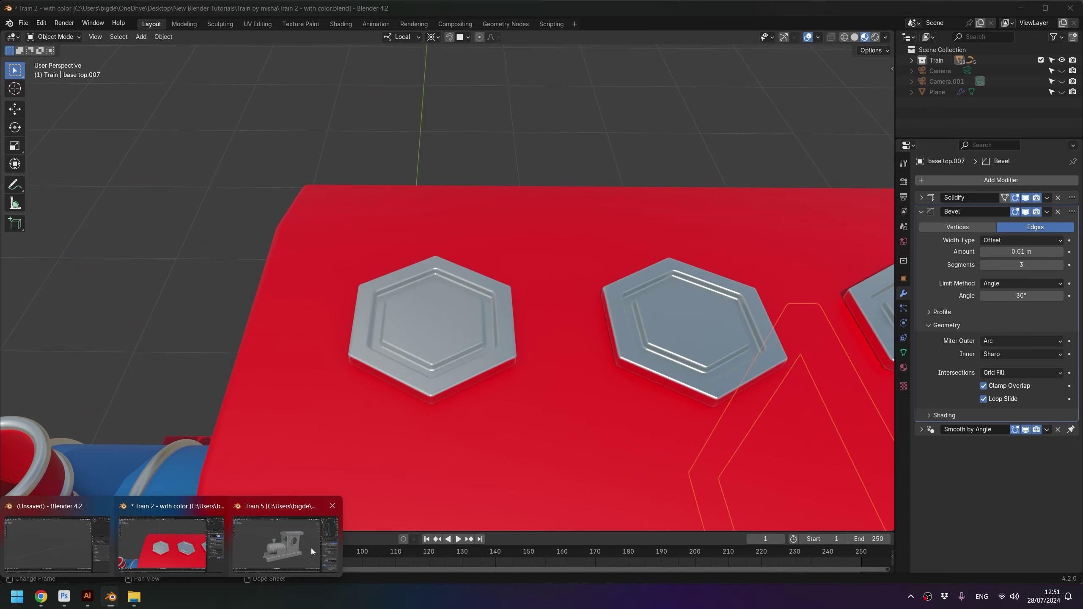
{"action": "left_click", "coordinate": [285, 544]}
{"action": "mouse_move", "coordinate": [571, 237]}
{"action": "middle_mouse_down"}
{"action": "mouse_move", "coordinate": [478, 350]}
{"action": "mouse_move", "coordinate": [499, 319]}
{"action": "mouse_move", "coordinate": [443, 287]}
{"action": "mouse_move", "coordinate": [473, 321]}
{"action": "middle_mouse_up"}
{"action": "key", "text": "KP_7"}
Step: Select everything and turn on X-ray to see the reference hexagon through the model
{"action": "scroll", "coordinate": [469, 310], "scroll_direction": "down", "scroll_amount": 3}
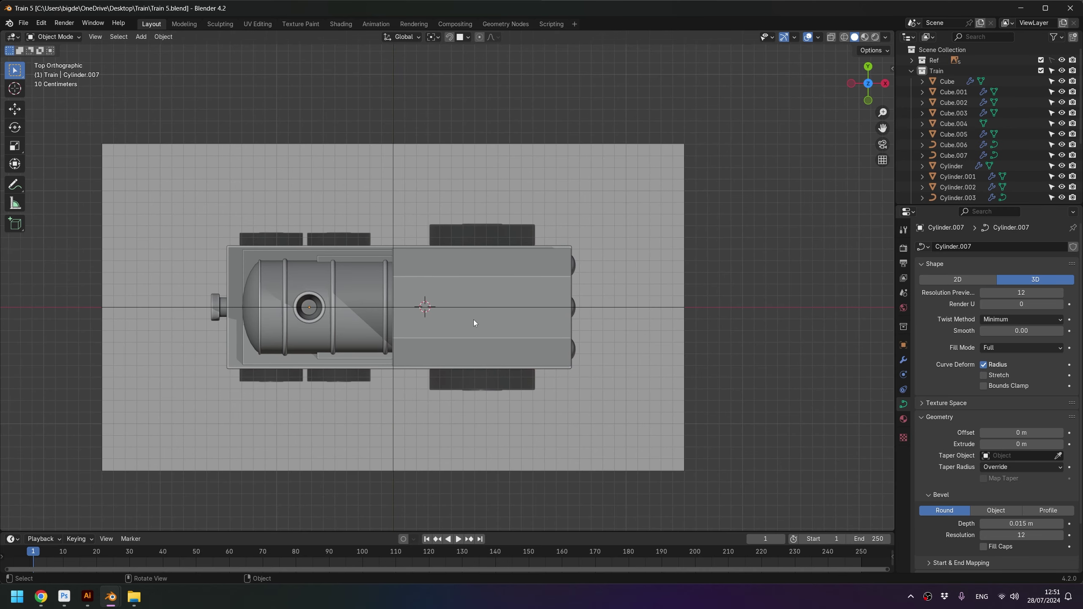
{"action": "key", "text": "a"}
{"action": "key", "text": "alt+z"}
{"action": "scroll", "coordinate": [479, 320], "scroll_direction": "up", "scroll_amount": 5}
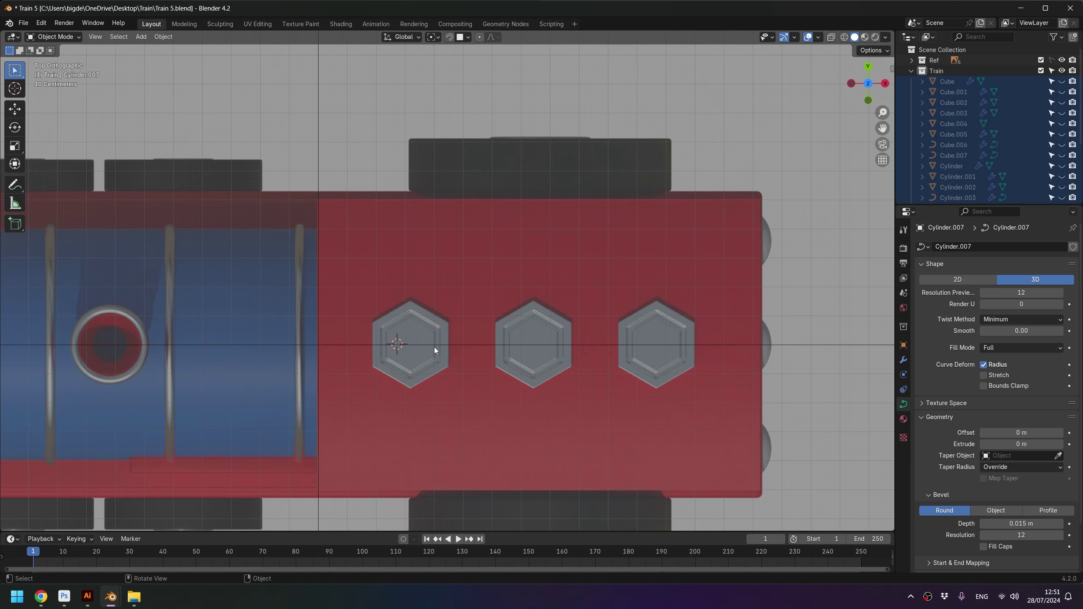
{"action": "scroll", "coordinate": [422, 347], "scroll_direction": "up", "scroll_amount": 2}
Step: Add a circle mesh with 6 vertices and a 0.1 m radius
{"action": "key", "text": "shift+a"}
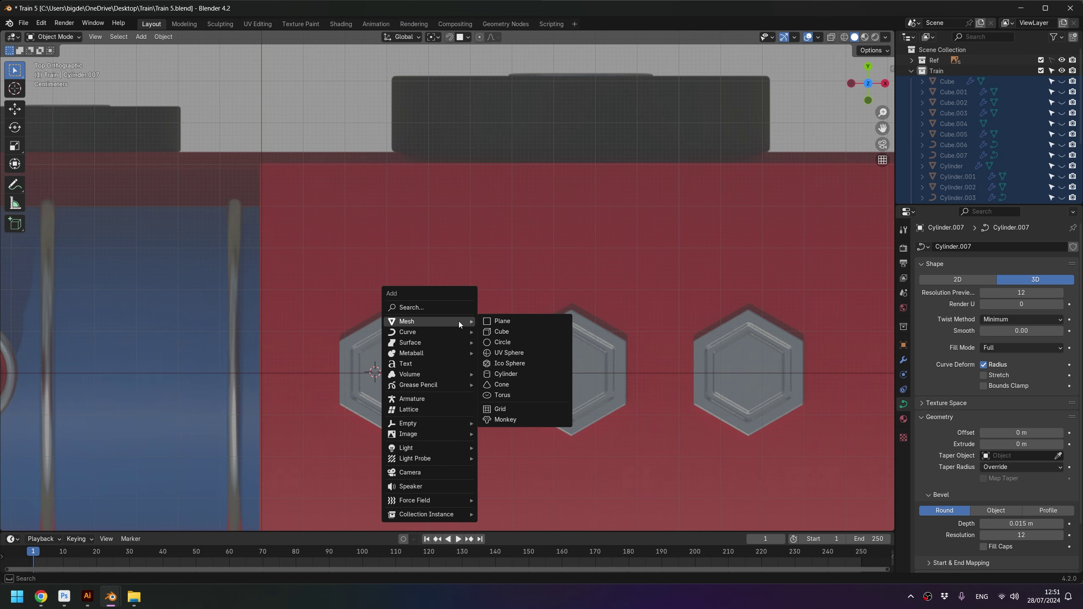
{"action": "left_click", "coordinate": [514, 342]}
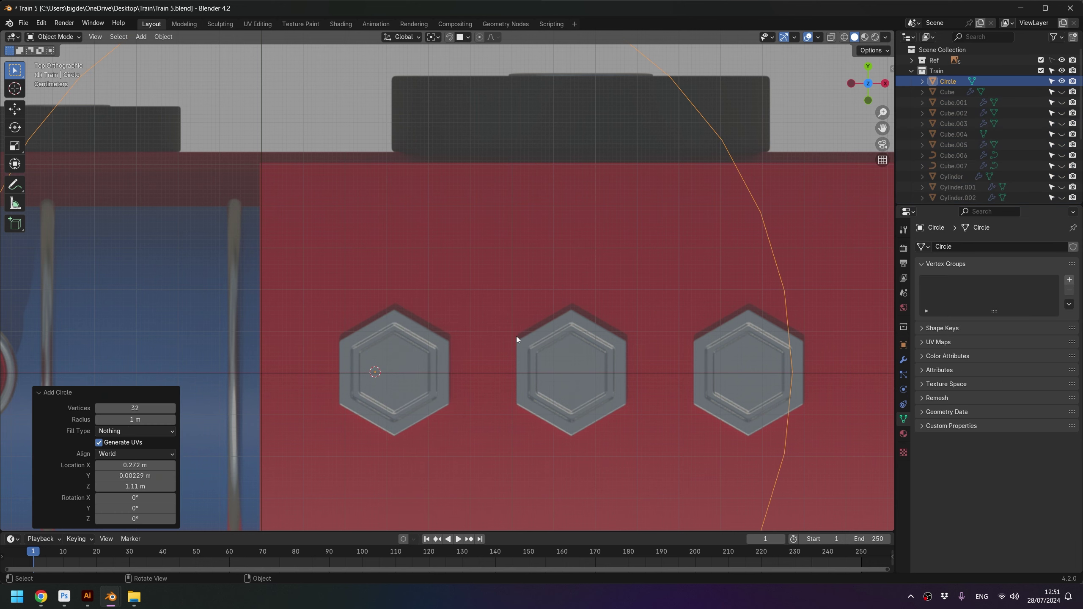
{"action": "scroll", "coordinate": [515, 337], "scroll_direction": "down", "scroll_amount": 5}
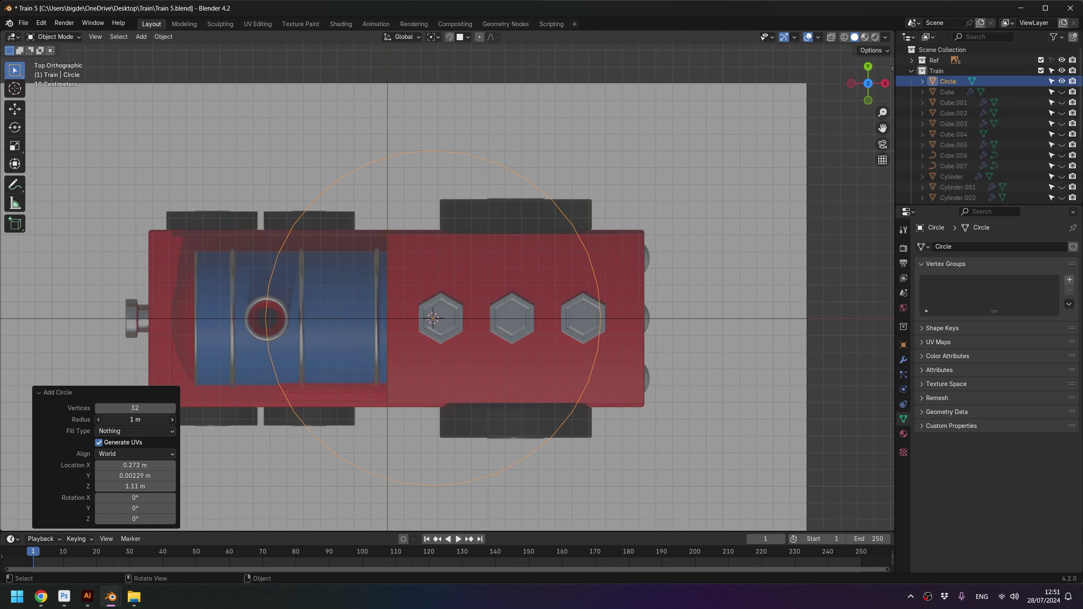
{"action": "type", "text": "2"}
{"action": "key", "text": "Return"}
{"action": "left_click", "coordinate": [141, 420]}
{"action": "type", "text": ".1"}
{"action": "key", "text": "Return"}
{"action": "scroll", "coordinate": [437, 347], "scroll_direction": "up", "scroll_amount": 5}
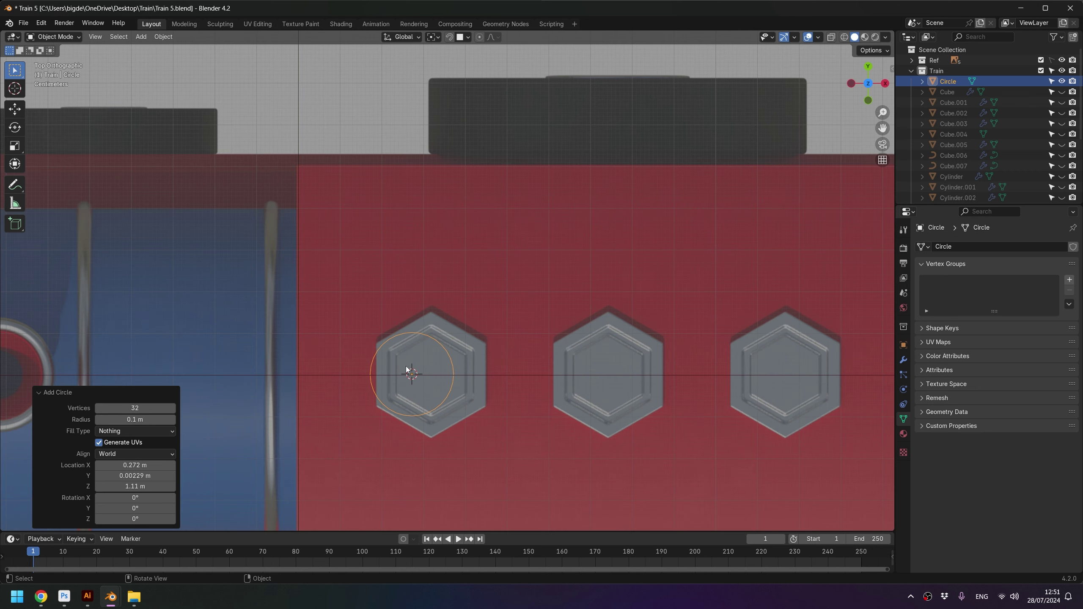
{"action": "left_click", "coordinate": [124, 406]}
{"action": "type", "text": "6"}
{"action": "key", "text": "Return"}
{"action": "scroll", "coordinate": [422, 382], "scroll_direction": "up", "scroll_amount": 2}
{"action": "scroll", "coordinate": [423, 379], "scroll_direction": "up", "scroll_amount": 1}
Step: Move and scale the hexagon onto the first cab-roof hexagon's outer edge, then apply its scale
{"action": "key", "text": "g"}
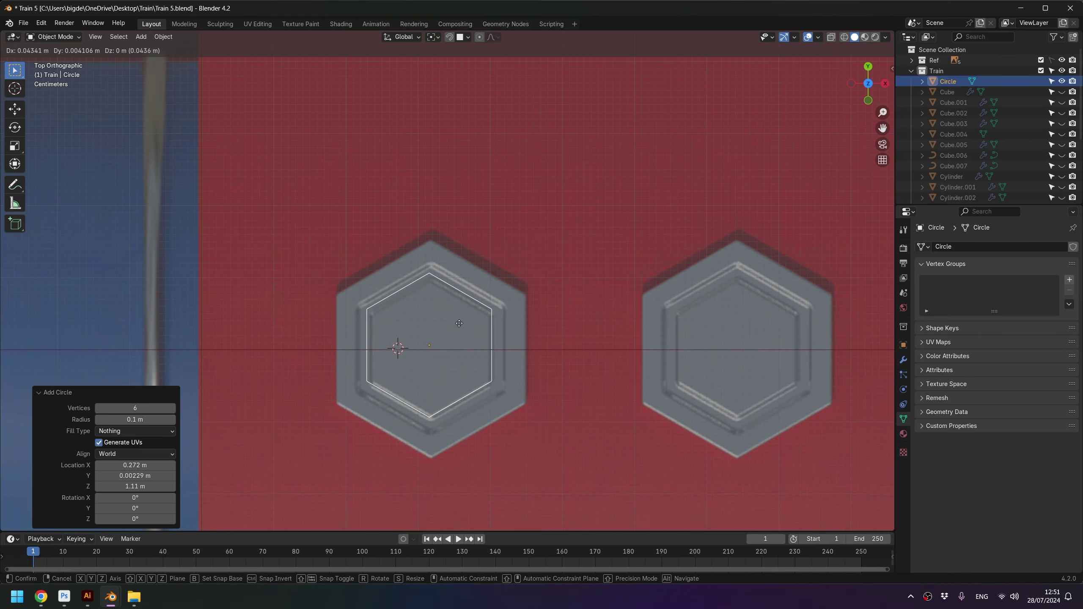
{"action": "left_click", "coordinate": [456, 325]}
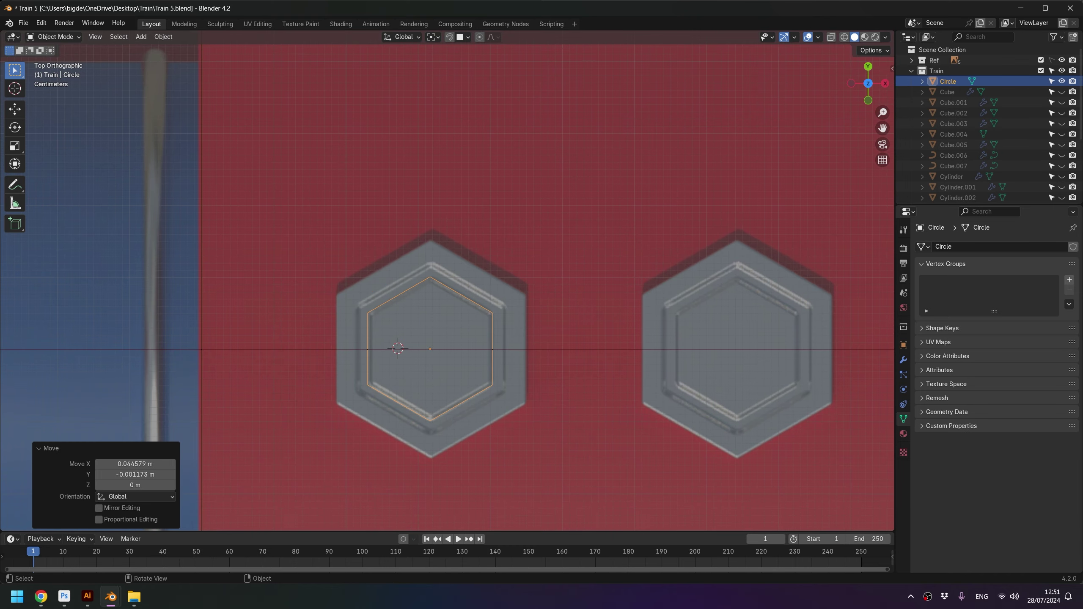
{"action": "key", "text": "s"}
{"action": "left_click", "coordinate": [537, 282]}
{"action": "key", "text": "g"}
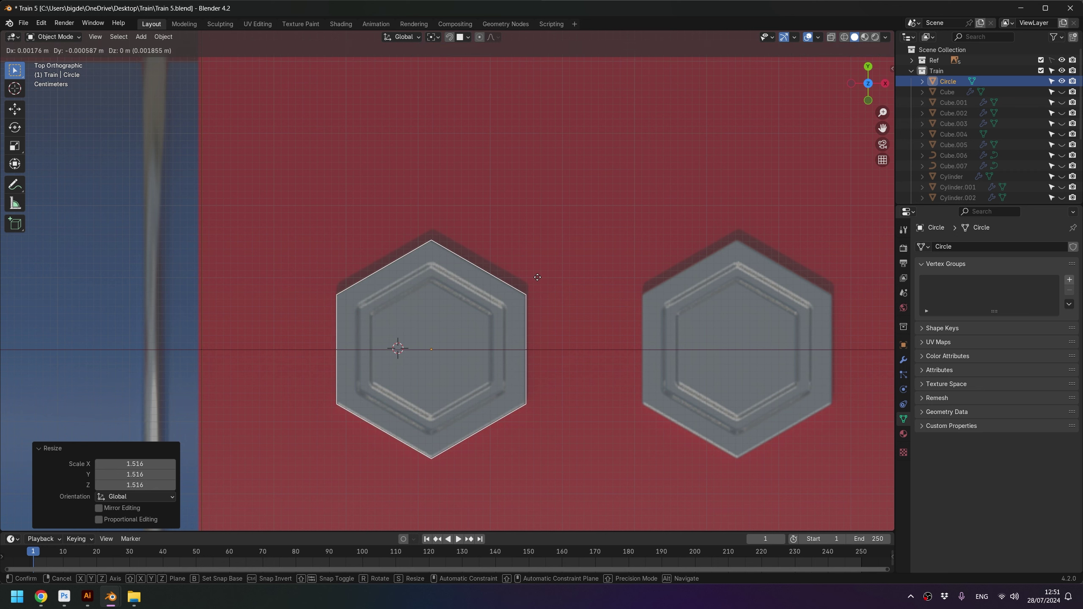
{"action": "left_click", "coordinate": [536, 282]}
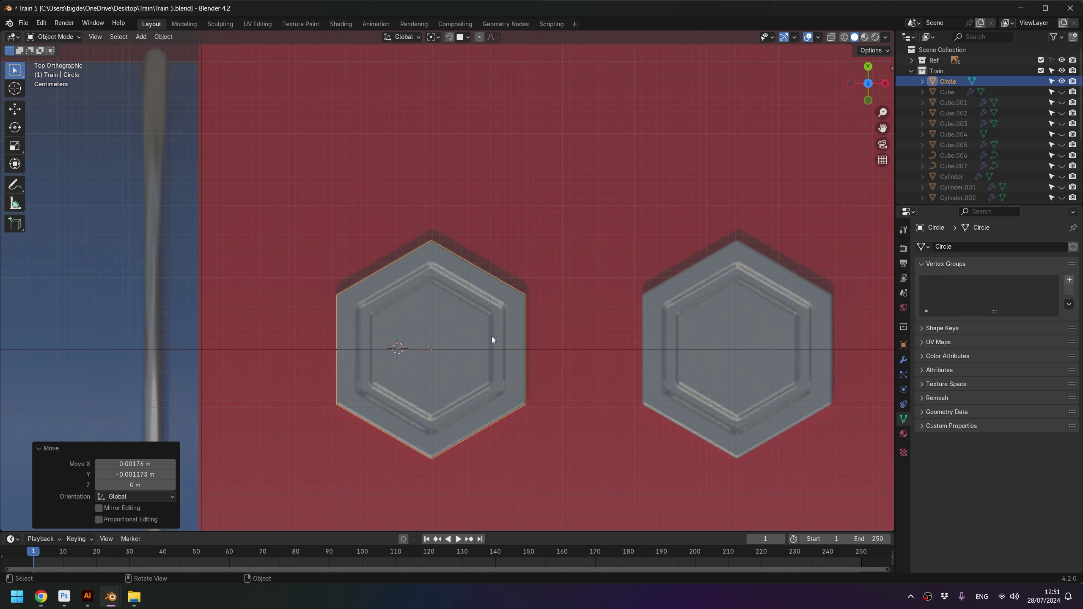
{"action": "key", "text": "ctrl+a"}
{"action": "left_click", "coordinate": [505, 319]}
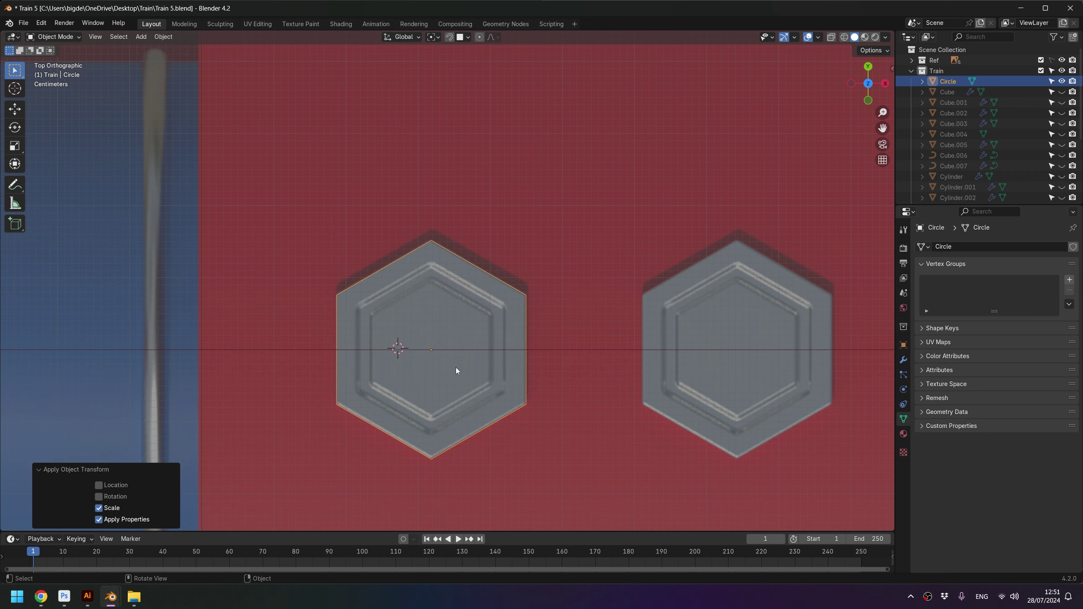
{"action": "key", "text": "Tab"}
{"action": "middle_click_drag", "start_coordinate": [456, 368], "coordinate": [496, 289]}
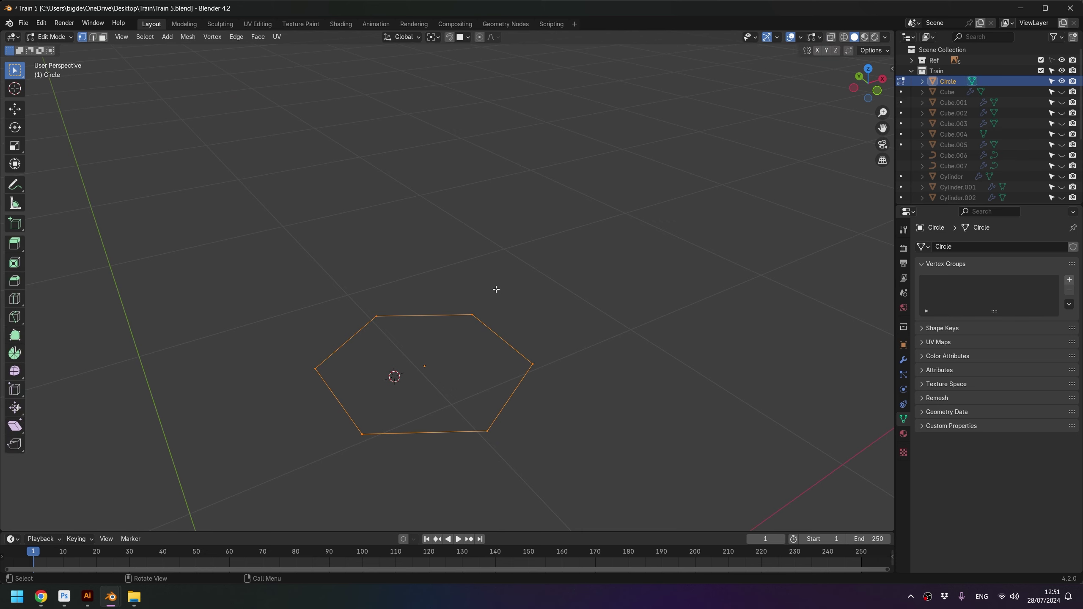
Step: Fill the hexagon outline, extrude it upward into a slab, and raise the top face slightly
{"action": "key", "text": "f"}
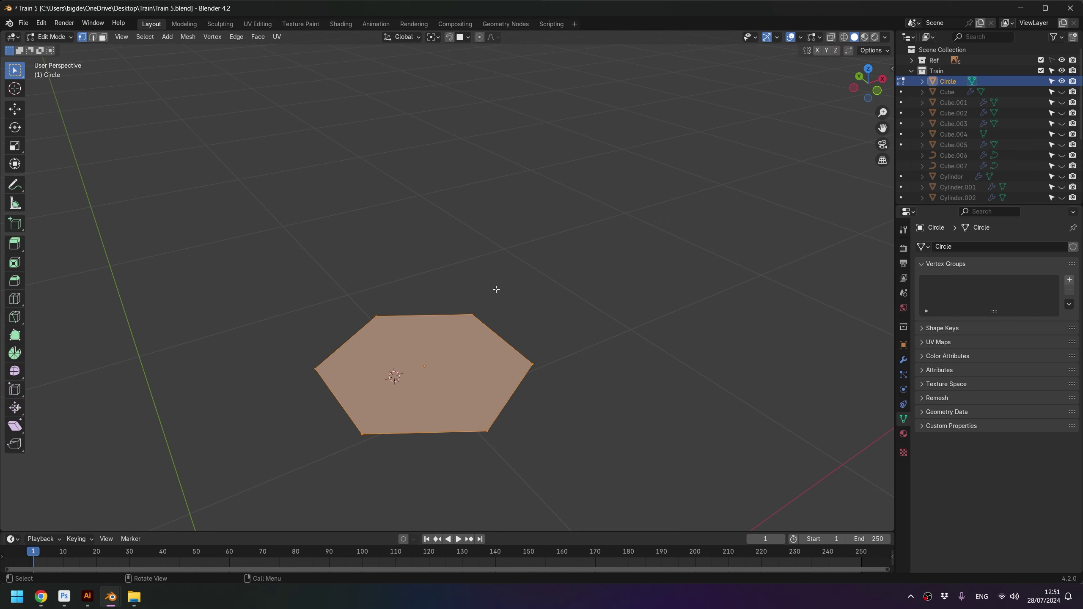
{"action": "scroll", "coordinate": [422, 372], "scroll_direction": "down", "scroll_amount": 1}
{"action": "scroll", "coordinate": [452, 362], "scroll_direction": "up", "scroll_amount": 1}
{"action": "scroll", "coordinate": [461, 360], "scroll_direction": "up", "scroll_amount": 2}
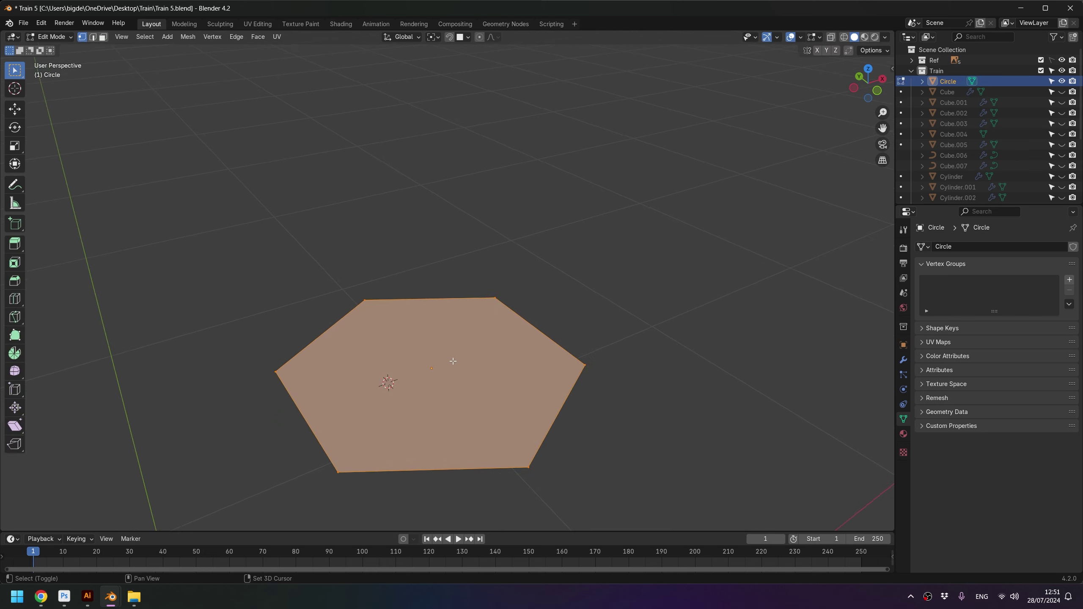
{"action": "key", "text": "e"}
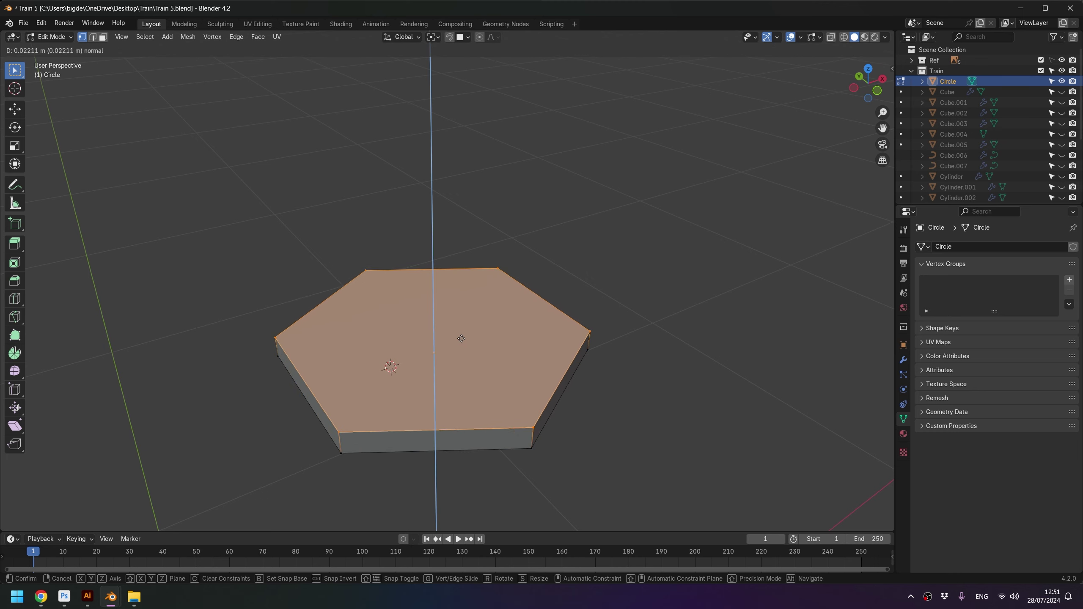
{"action": "left_click", "coordinate": [461, 339]}
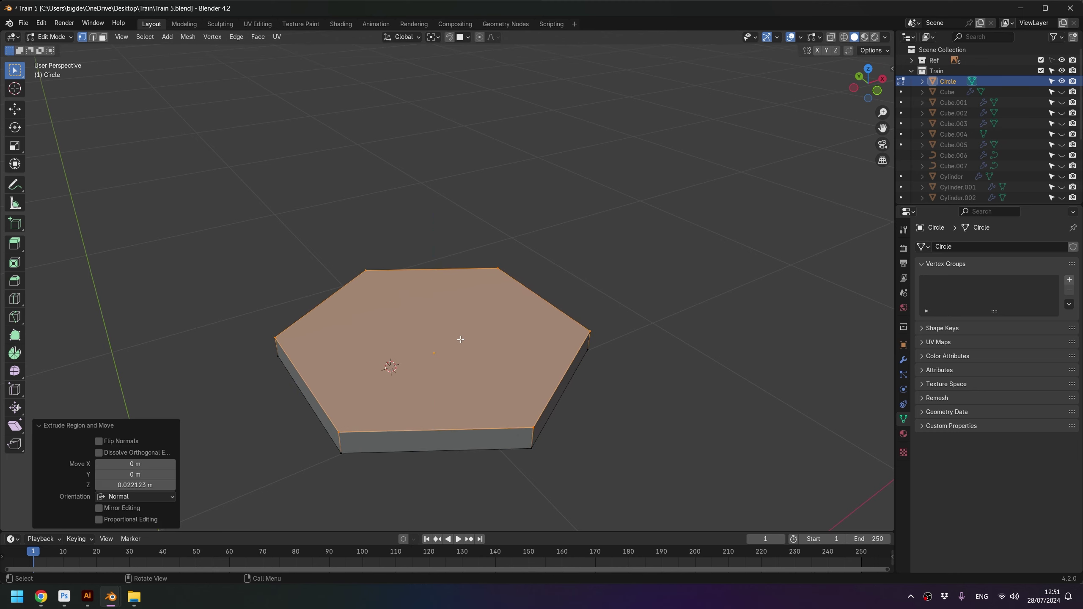
{"action": "key", "text": "KP_1"}
{"action": "scroll", "coordinate": [435, 337], "scroll_direction": "up", "scroll_amount": 4}
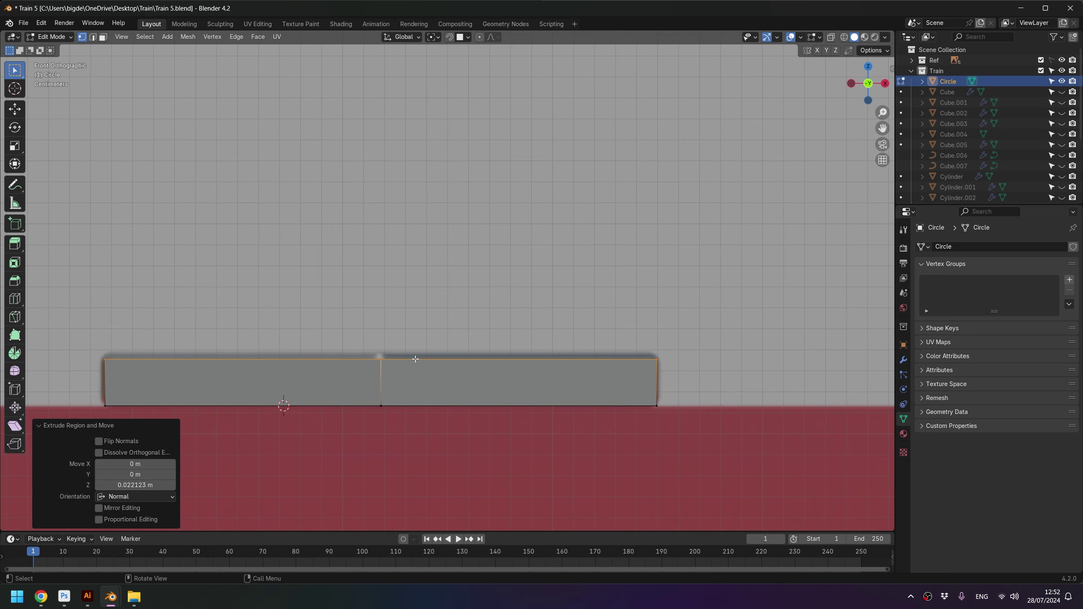
{"action": "middle_click_drag", "start_coordinate": [443, 307], "coordinate": [483, 352], "text": "shift"}
{"action": "key", "text": "g"}
{"action": "key", "text": "z"}
{"action": "left_click", "coordinate": [480, 342]}
Step: Inset the slab's top face twice to form two concentric rings
{"action": "scroll", "coordinate": [481, 341], "scroll_direction": "down", "scroll_amount": 2}
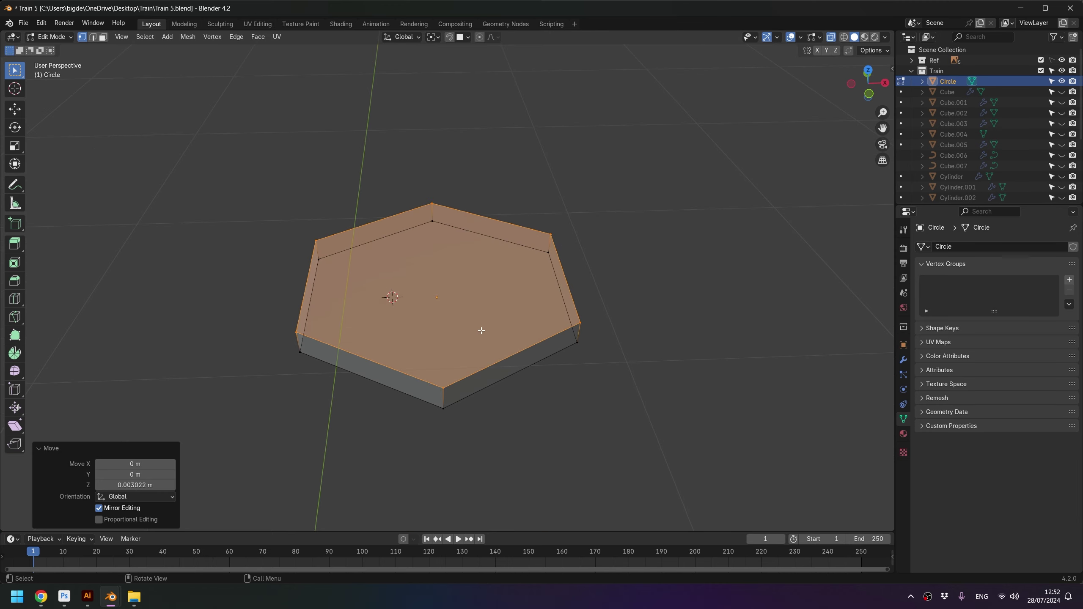
{"action": "key", "text": "KP_7"}
{"action": "scroll", "coordinate": [491, 324], "scroll_direction": "up", "scroll_amount": 3, "text": "shift"}
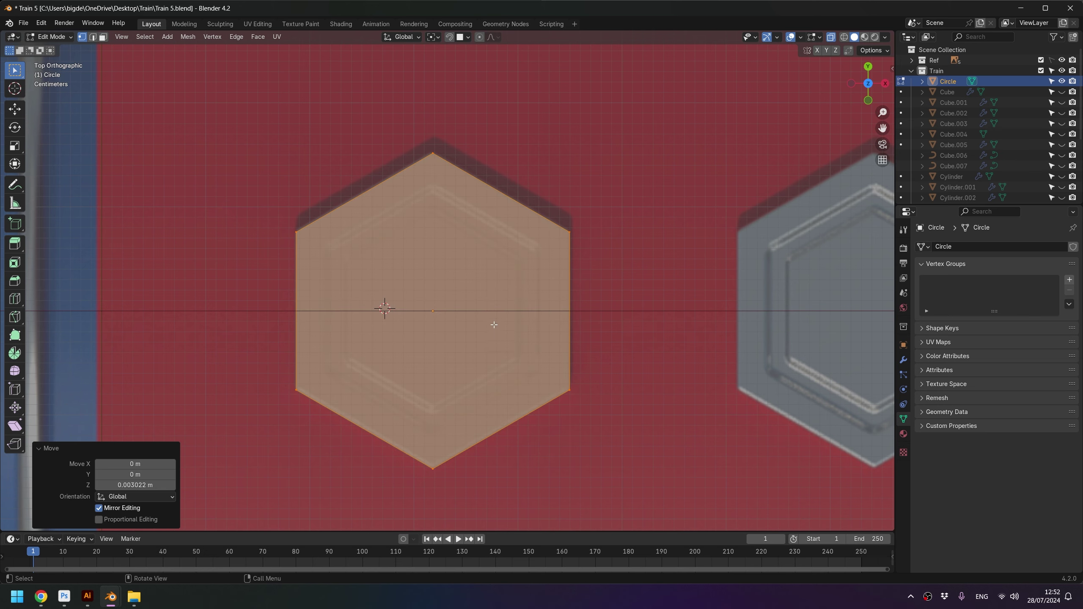
{"action": "key", "text": "3"}
{"action": "mouse_move", "coordinate": [452, 311]}
{"action": "middle_mouse_down"}
{"action": "mouse_move", "coordinate": [432, 308]}
{"action": "mouse_move", "coordinate": [446, 316]}
{"action": "middle_mouse_up"}
{"action": "key", "text": "KP_7"}
{"action": "scroll", "coordinate": [448, 314], "scroll_direction": "up", "scroll_amount": 1}
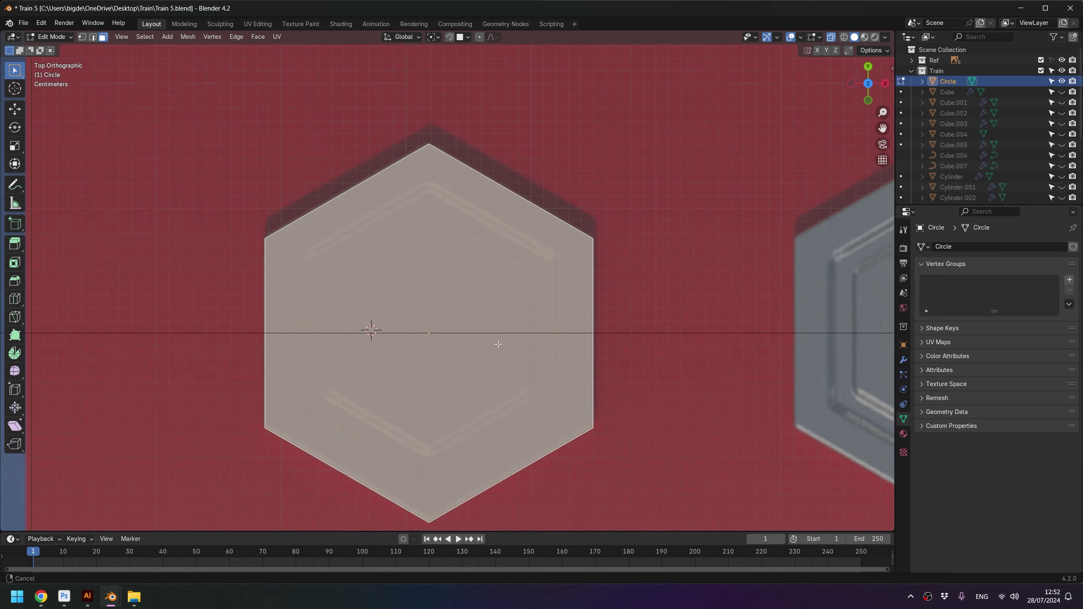
{"action": "key", "text": "i"}
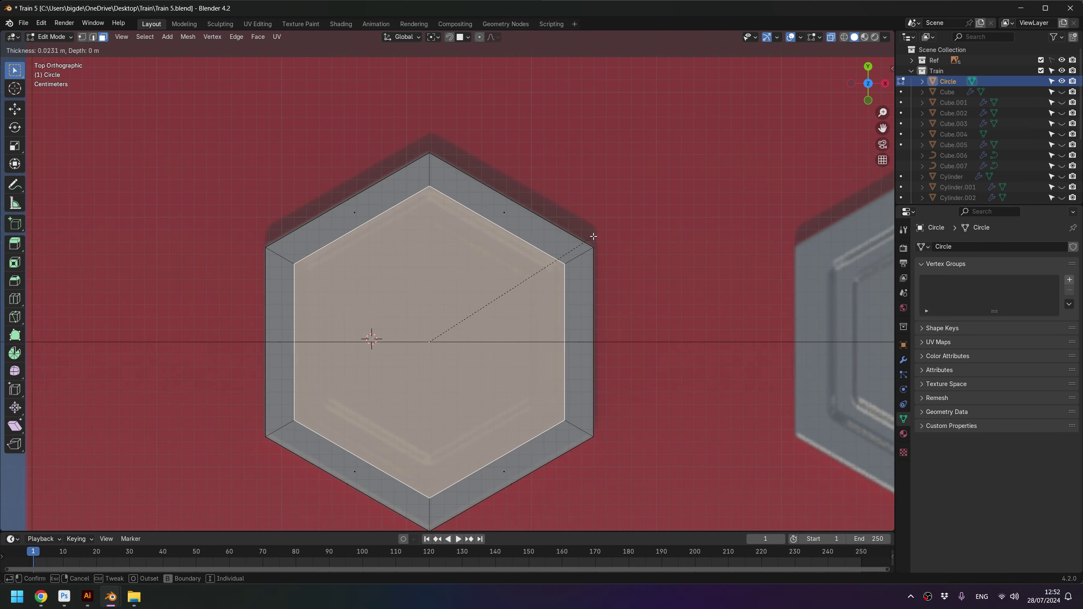
{"action": "left_click", "coordinate": [592, 235]}
{"action": "key", "text": "i"}
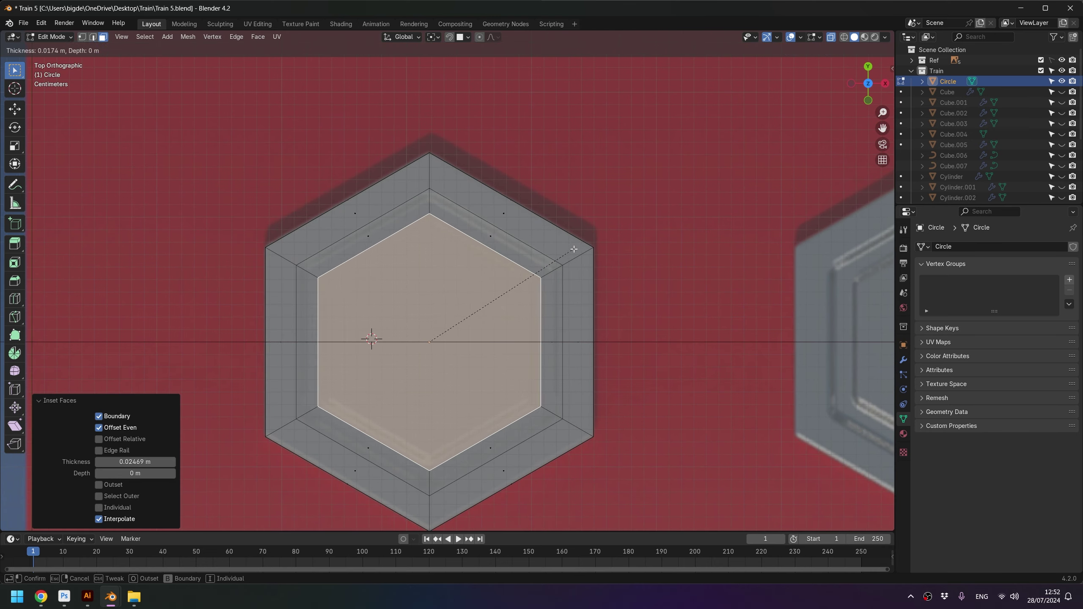
{"action": "left_click", "coordinate": [563, 256]}
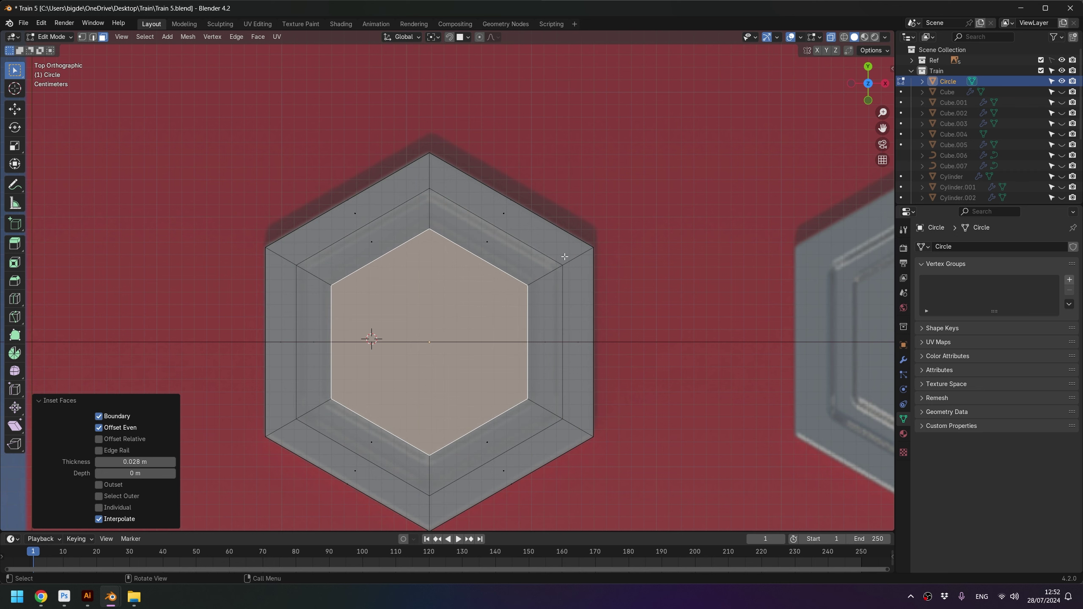
{"action": "key", "text": "z"}
{"action": "left_click", "coordinate": [529, 263]}
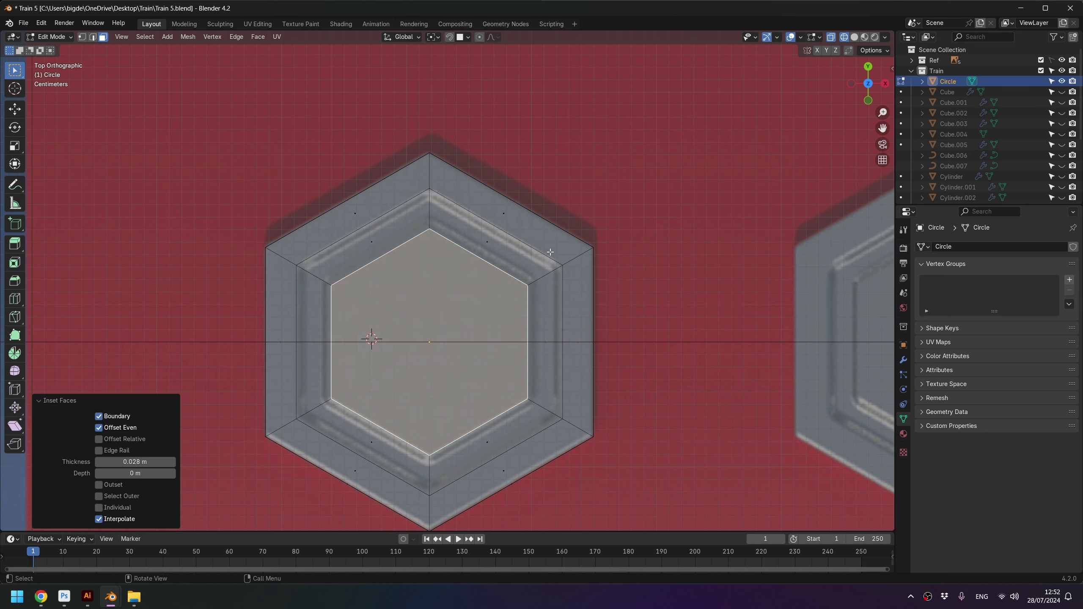
Step: Select the inner ring of faces, extrude it down into a groove, and turn off X-ray
{"action": "middle_click_drag", "start_coordinate": [372, 270], "coordinate": [344, 273]}
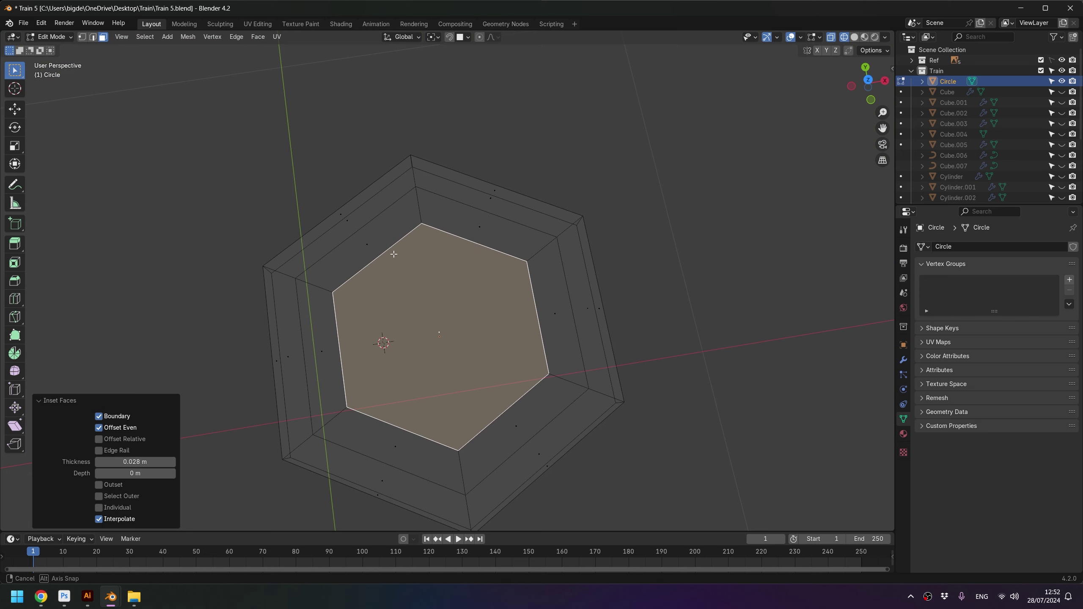
{"action": "left_click", "coordinate": [303, 300]}
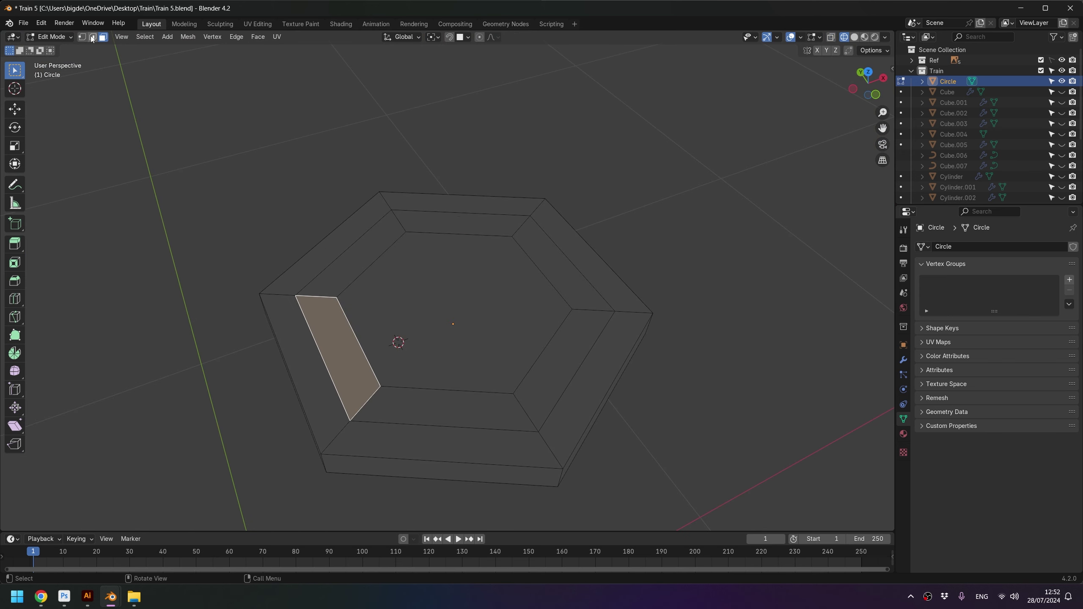
{"action": "left_click", "coordinate": [320, 295], "text": "alt"}
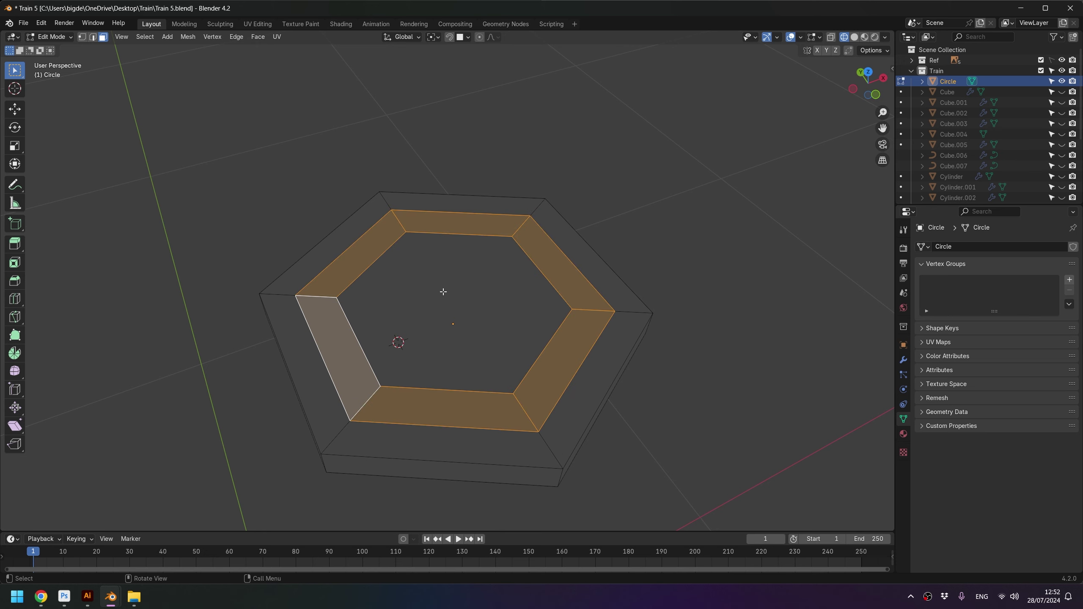
{"action": "middle_click_drag", "start_coordinate": [442, 292], "coordinate": [560, 243]}
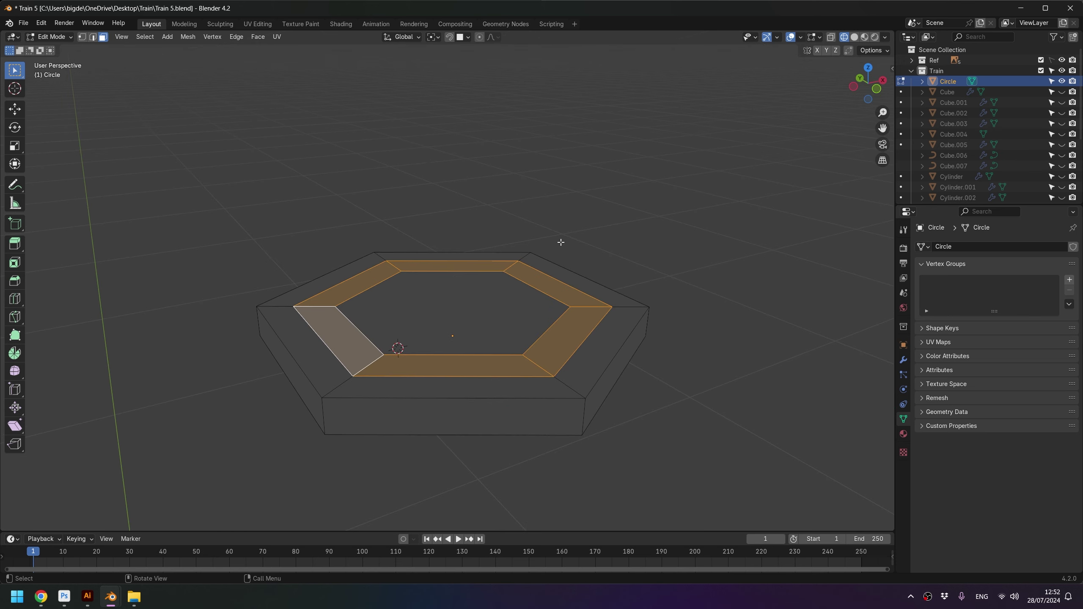
{"action": "key", "text": "e"}
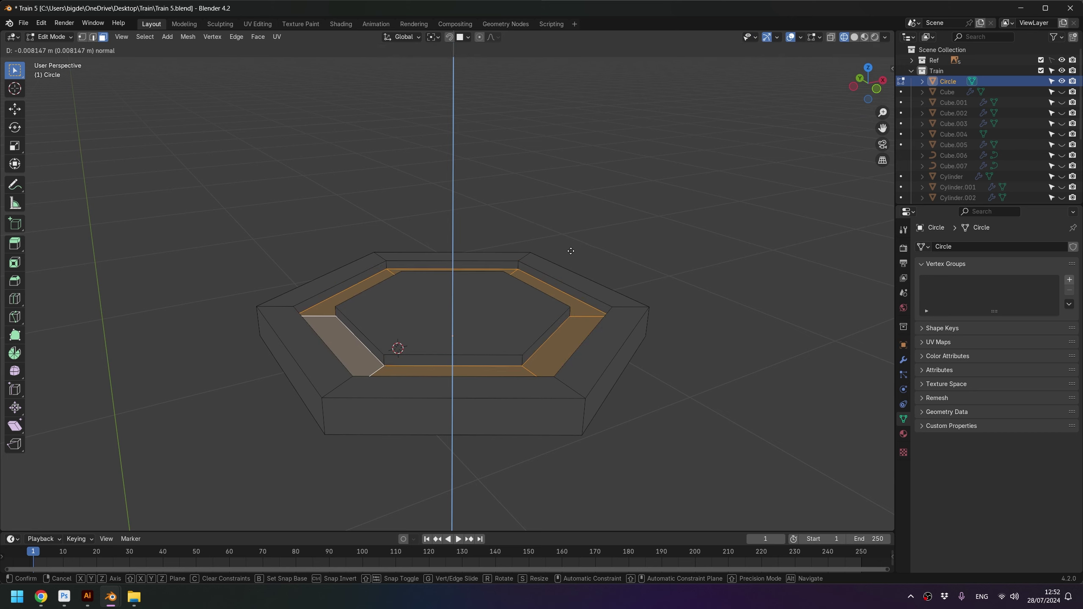
{"action": "left_click", "coordinate": [570, 254]}
{"action": "key", "text": "z"}
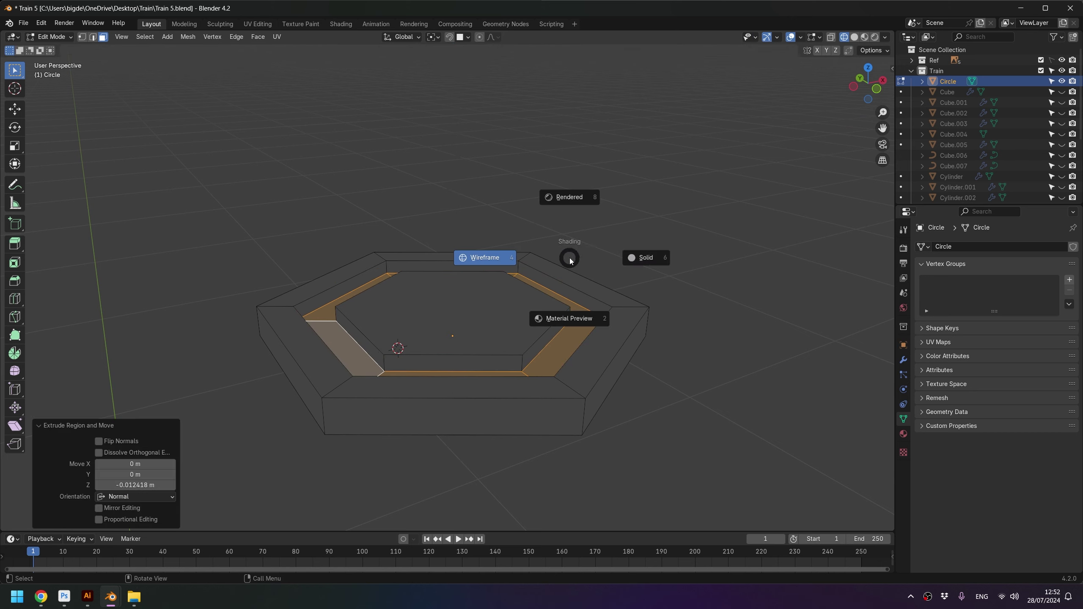
{"action": "key", "text": "alt+z"}
Step: Lower the inner-step face loop vertically to deepen the groove, then return to Object Mode
{"action": "key", "text": "Tab"}
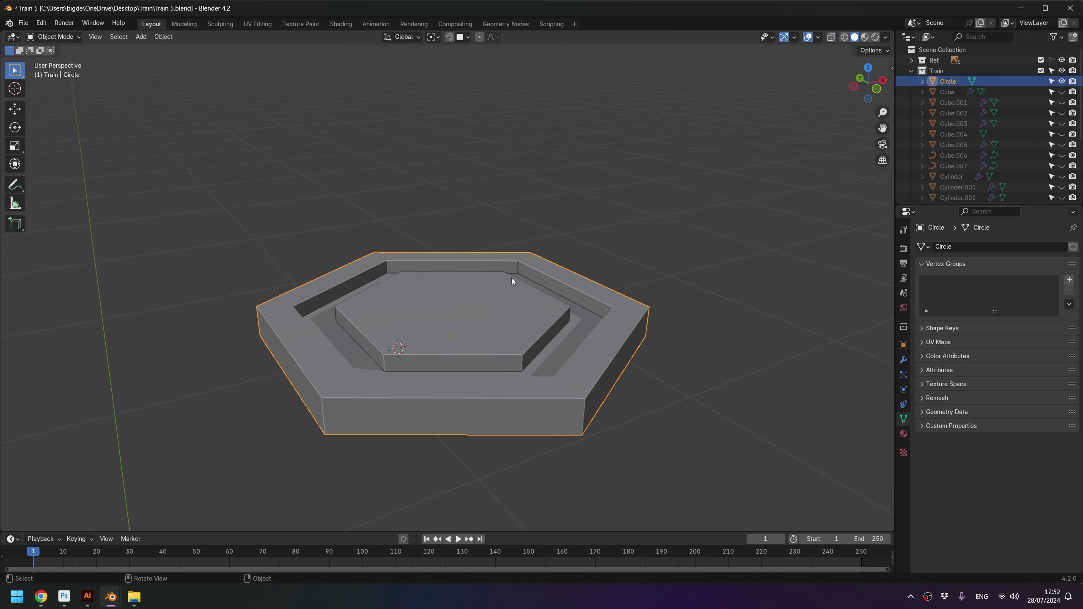
{"action": "mouse_move", "coordinate": [511, 278]}
{"action": "middle_mouse_down"}
{"action": "mouse_move", "coordinate": [362, 344]}
{"action": "mouse_move", "coordinate": [345, 305]}
{"action": "mouse_move", "coordinate": [466, 348]}
{"action": "middle_mouse_up"}
{"action": "key", "text": "Tab"}
{"action": "left_click", "coordinate": [482, 355]}
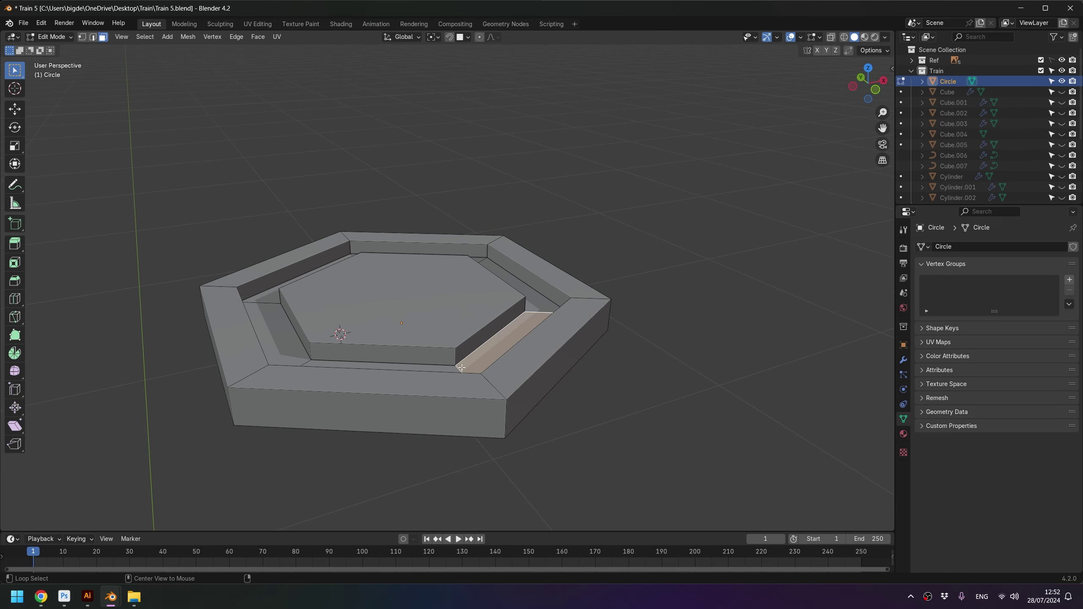
{"action": "key", "text": "g"}
{"action": "key", "text": "z"}
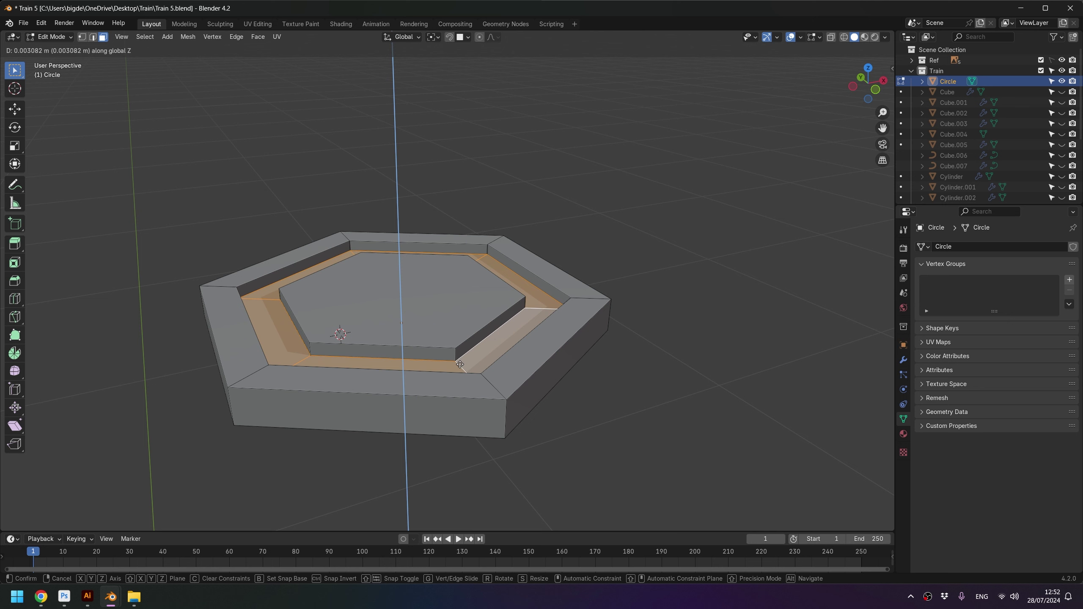
{"action": "left_click", "coordinate": [444, 346]}
{"action": "key", "text": "Tab"}
{"action": "mouse_move", "coordinate": [443, 347]}
{"action": "middle_mouse_down"}
{"action": "mouse_move", "coordinate": [416, 325]}
{"action": "mouse_move", "coordinate": [412, 340]}
{"action": "middle_mouse_up"}
{"action": "scroll", "coordinate": [450, 323], "scroll_direction": "up", "scroll_amount": 1}
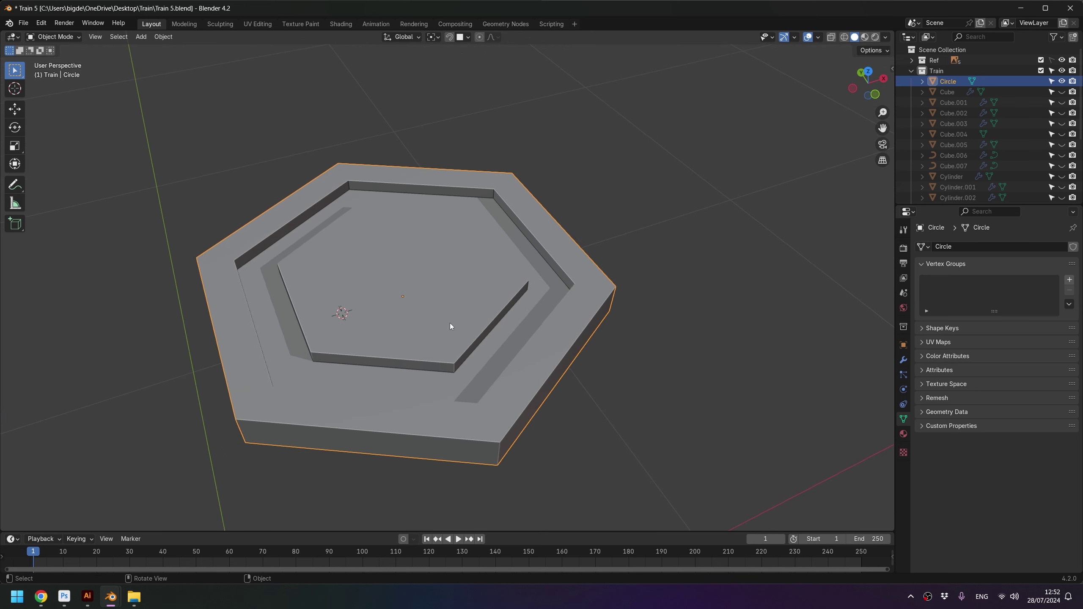
{"action": "scroll", "coordinate": [450, 323], "scroll_direction": "up", "scroll_amount": 1}
Step: Add a Bevel modifier with a 0.105 m amount and 3 segments
{"action": "left_click", "coordinate": [905, 360]}
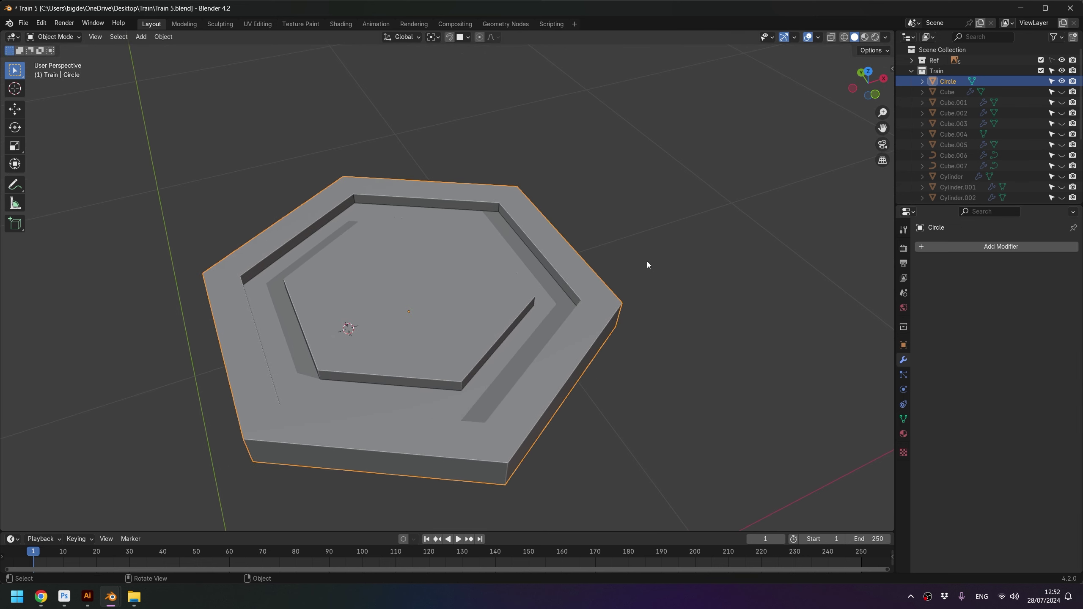
{"action": "left_click", "coordinate": [990, 245]}
{"action": "mouse_move", "coordinate": [964, 244]}
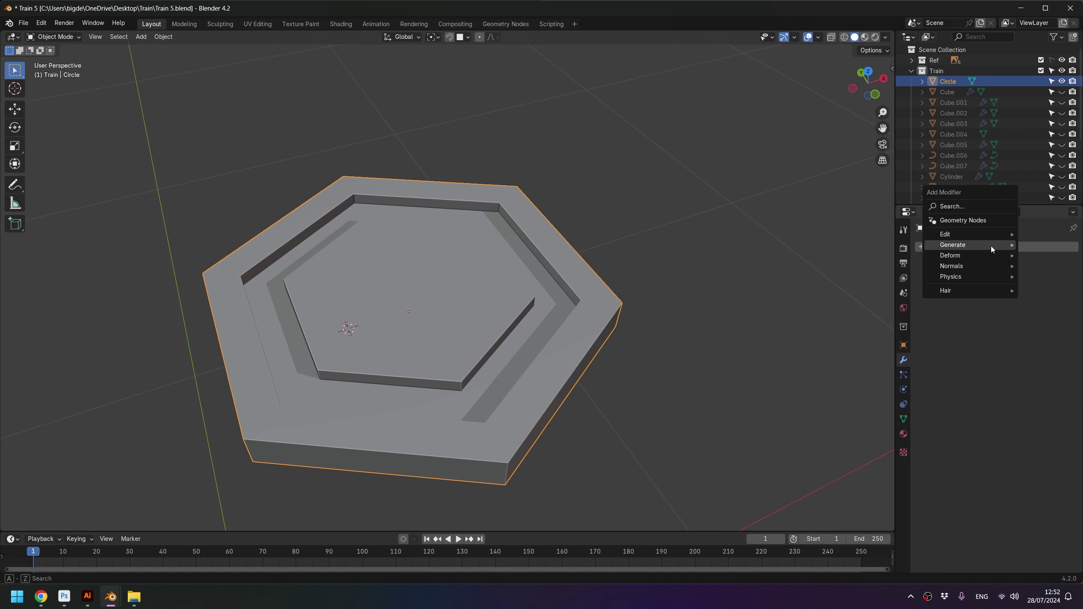
{"action": "left_click", "coordinate": [875, 258]}
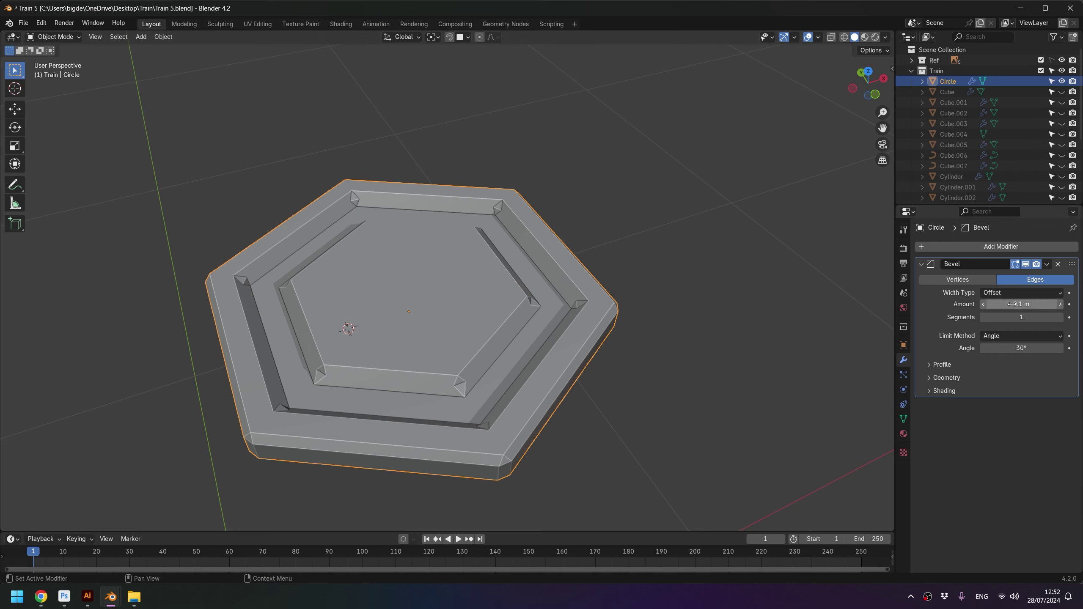
{"action": "double_click", "coordinate": [994, 304]}
{"action": "type", "text": "105"}
{"action": "key", "text": "Tab"}
{"action": "type", "text": "3"}
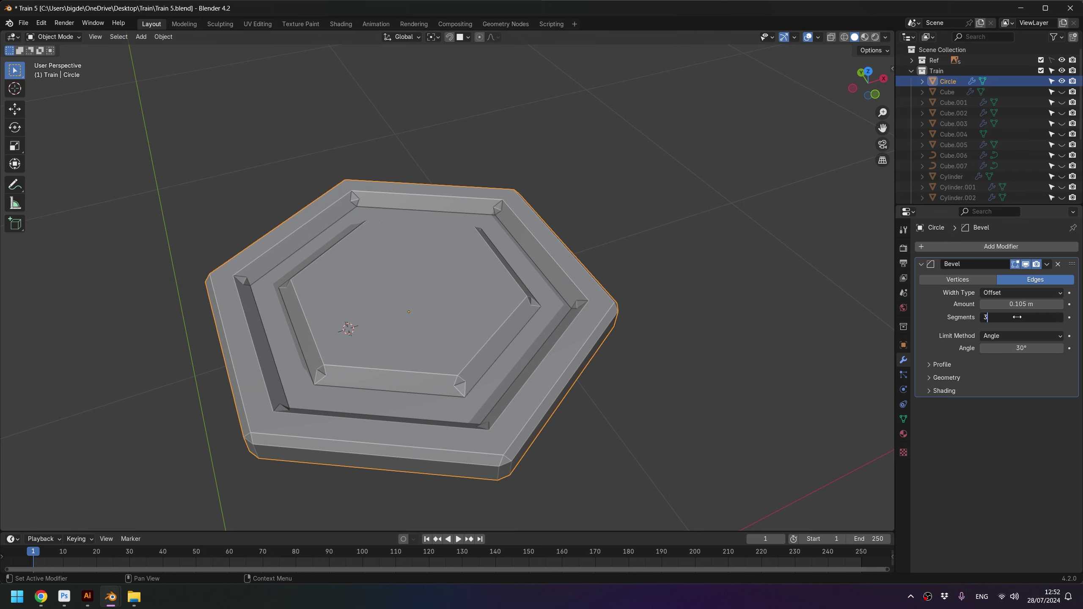
{"action": "key", "text": "Return"}
Step: Set the bevel's outer miter to Arc and apply Shade Auto Smooth to the plate
{"action": "left_click", "coordinate": [949, 379]}
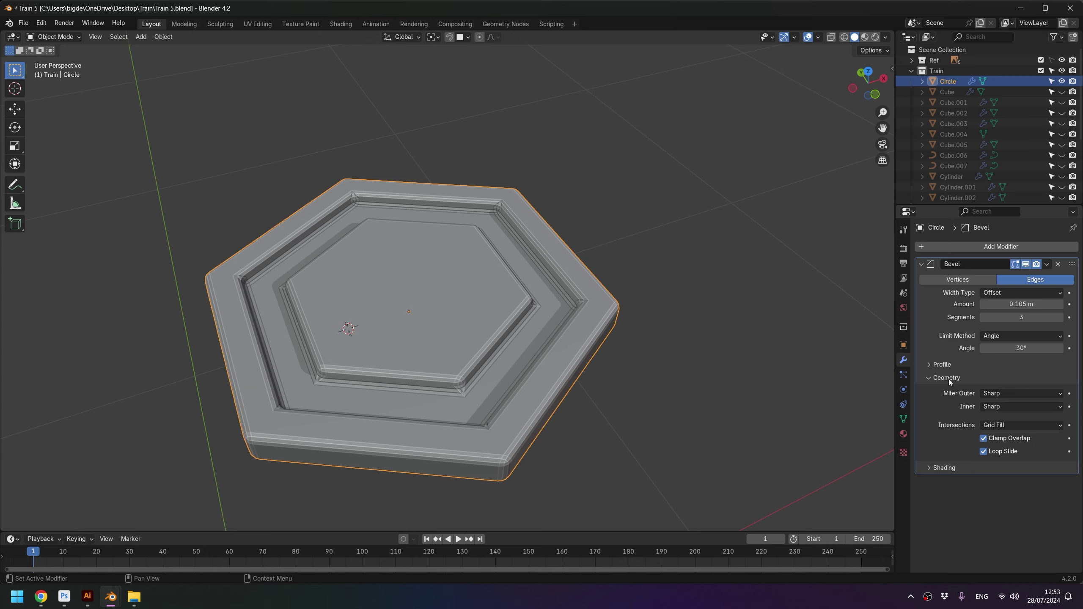
{"action": "left_click", "coordinate": [1005, 394]}
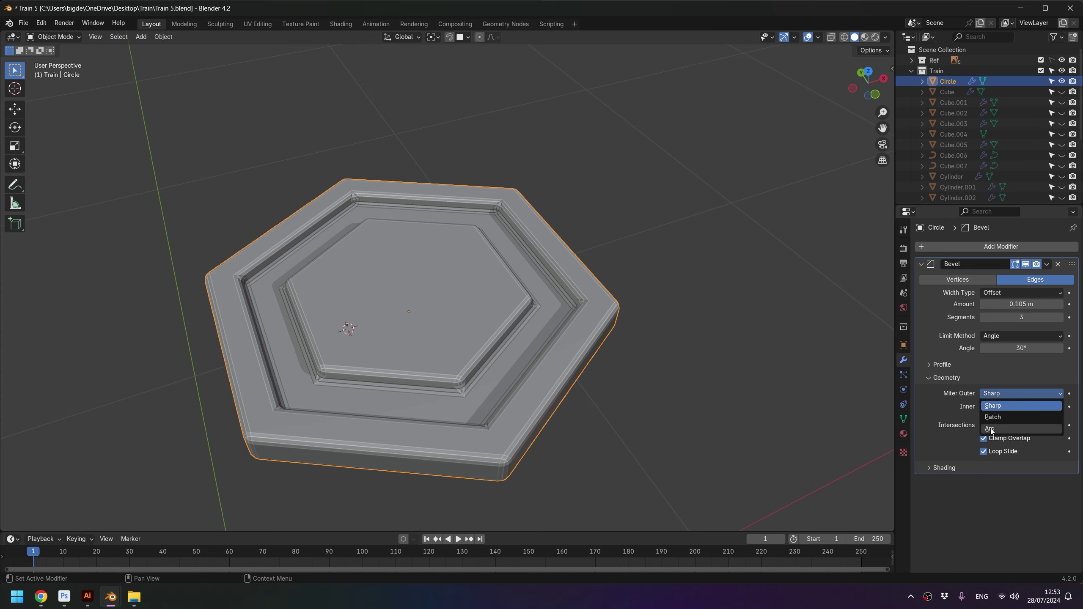
{"action": "left_click", "coordinate": [563, 422]}
{"action": "mouse_move", "coordinate": [563, 420]}
{"action": "middle_mouse_down", "text": "ctrl"}
{"action": "mouse_move", "coordinate": [483, 458]}
{"action": "mouse_move", "coordinate": [470, 403]}
{"action": "mouse_move", "coordinate": [517, 429]}
{"action": "mouse_move", "coordinate": [511, 492]}
{"action": "mouse_move", "coordinate": [511, 474]}
{"action": "middle_mouse_up", "text": "ctrl"}
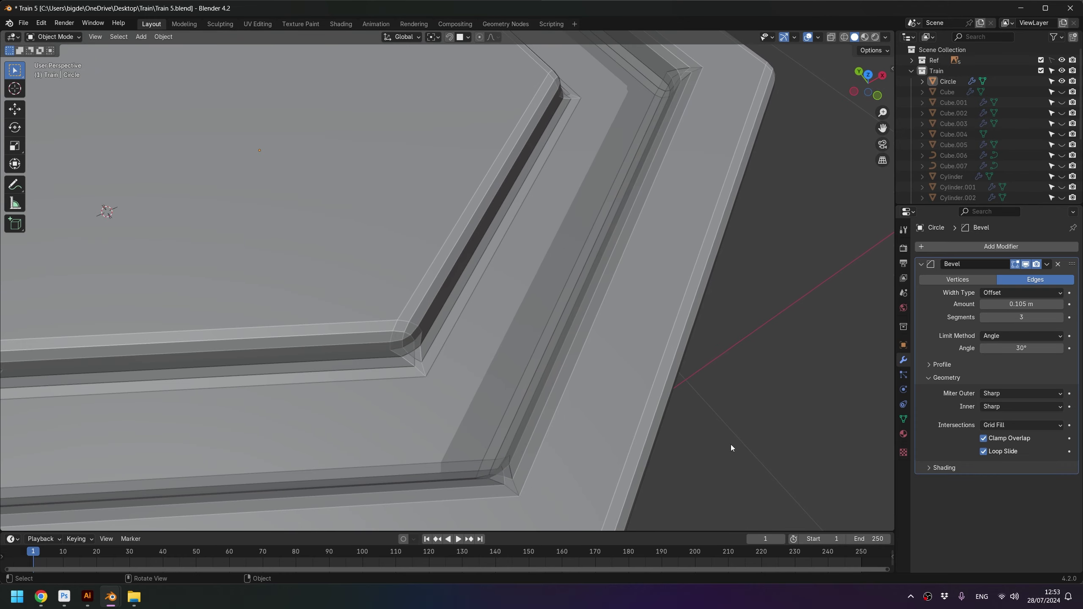
{"action": "left_click", "coordinate": [1003, 394]}
{"action": "left_click", "coordinate": [993, 427]}
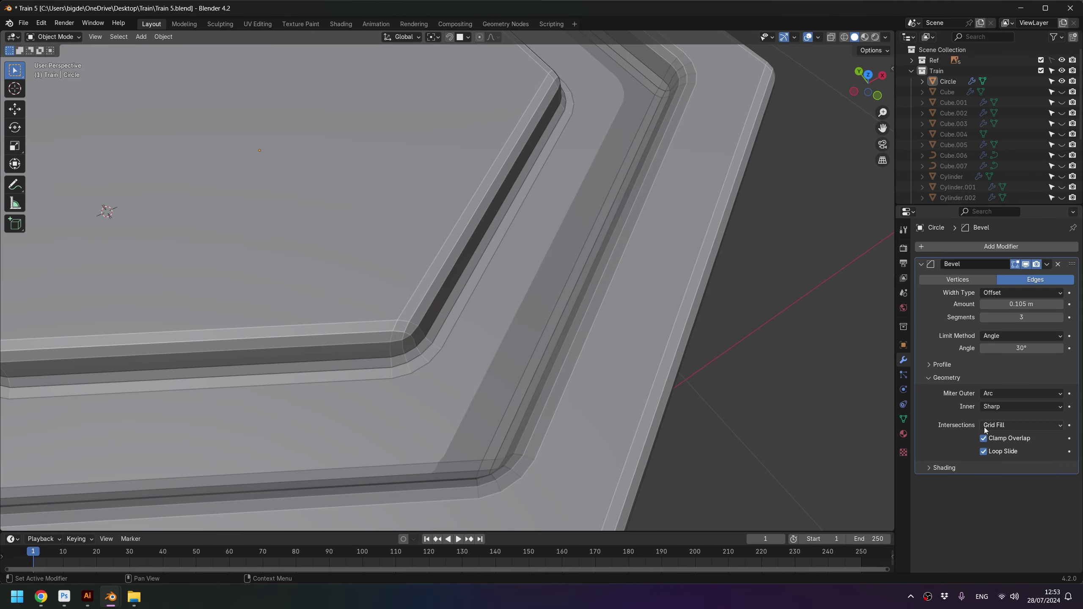
{"action": "scroll", "coordinate": [506, 399], "scroll_direction": "down", "scroll_amount": 6}
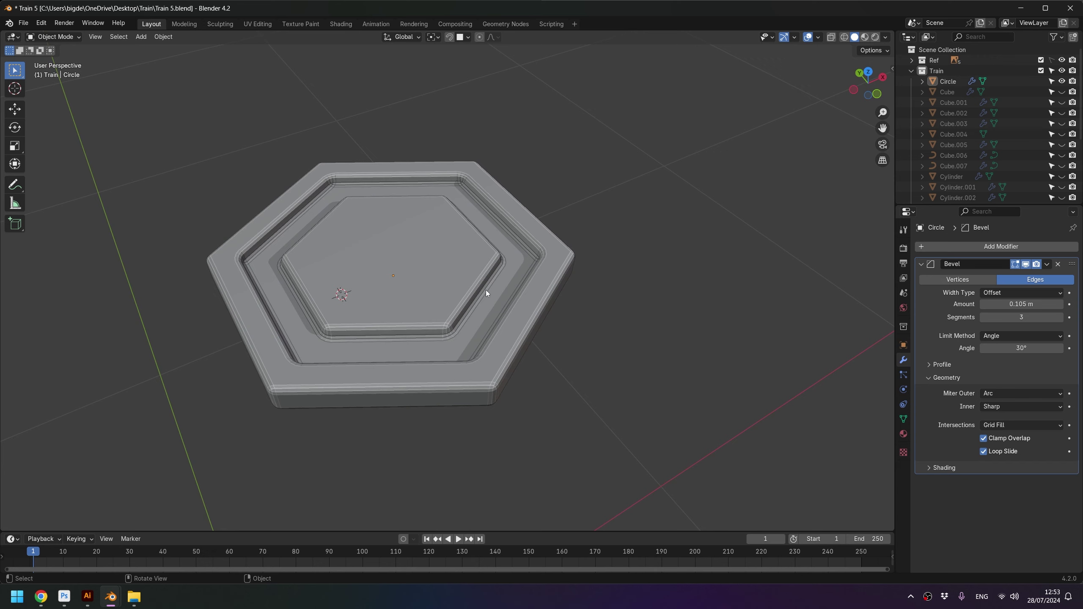
{"action": "left_click", "coordinate": [486, 290]}
{"action": "right_click", "coordinate": [509, 260]}
{"action": "left_click", "coordinate": [491, 271]}
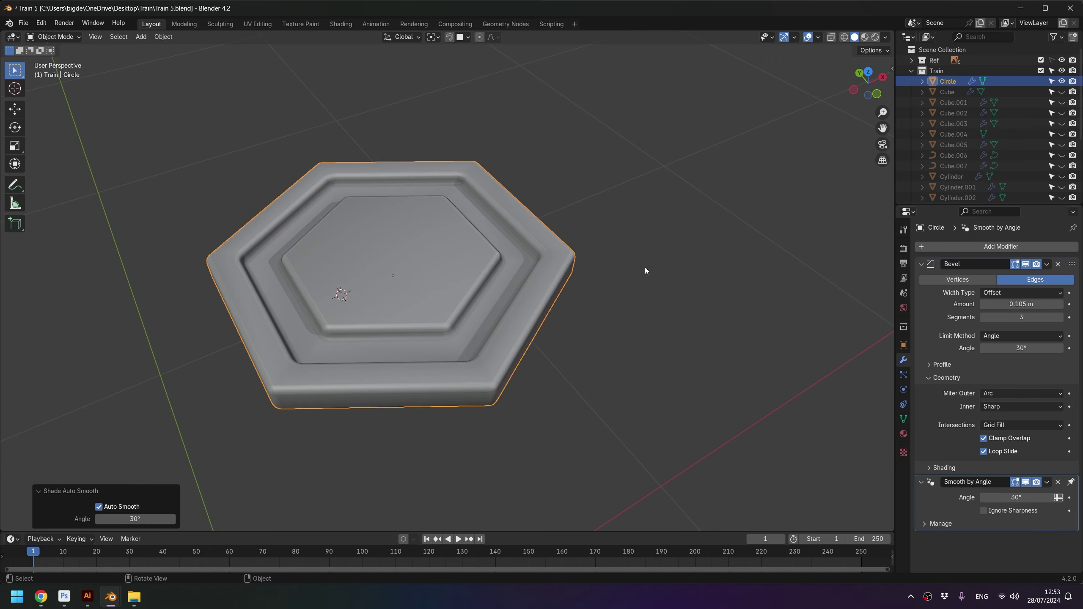
Step: Toggle the bevel modifier to compare the hexagon with and without bevelling
{"action": "mouse_move", "coordinate": [644, 268]}
{"action": "middle_mouse_down"}
{"action": "mouse_move", "coordinate": [575, 275]}
{"action": "mouse_move", "coordinate": [509, 232]}
{"action": "mouse_move", "coordinate": [518, 186]}
{"action": "mouse_move", "coordinate": [571, 275]}
{"action": "middle_mouse_up"}
{"action": "left_click", "coordinate": [481, 342]}
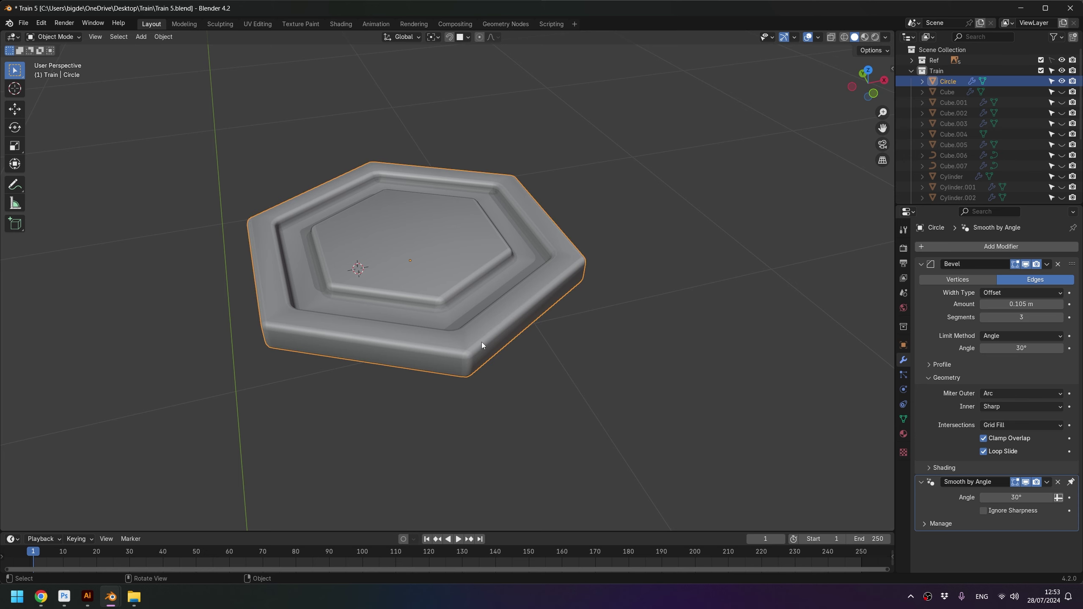
{"action": "scroll", "coordinate": [482, 342], "scroll_direction": "up", "scroll_amount": 2}
{"action": "scroll", "coordinate": [438, 301], "scroll_direction": "up", "scroll_amount": 1}
{"action": "left_click", "coordinate": [1025, 264]}
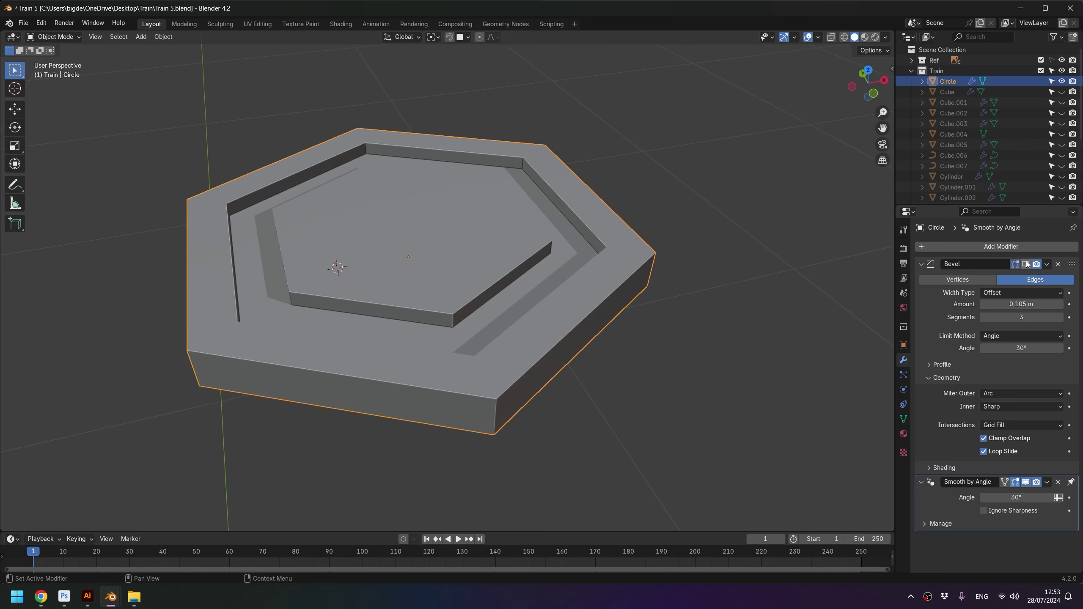
{"action": "middle_click_drag", "start_coordinate": [462, 295], "coordinate": [484, 309], "text": "shift"}
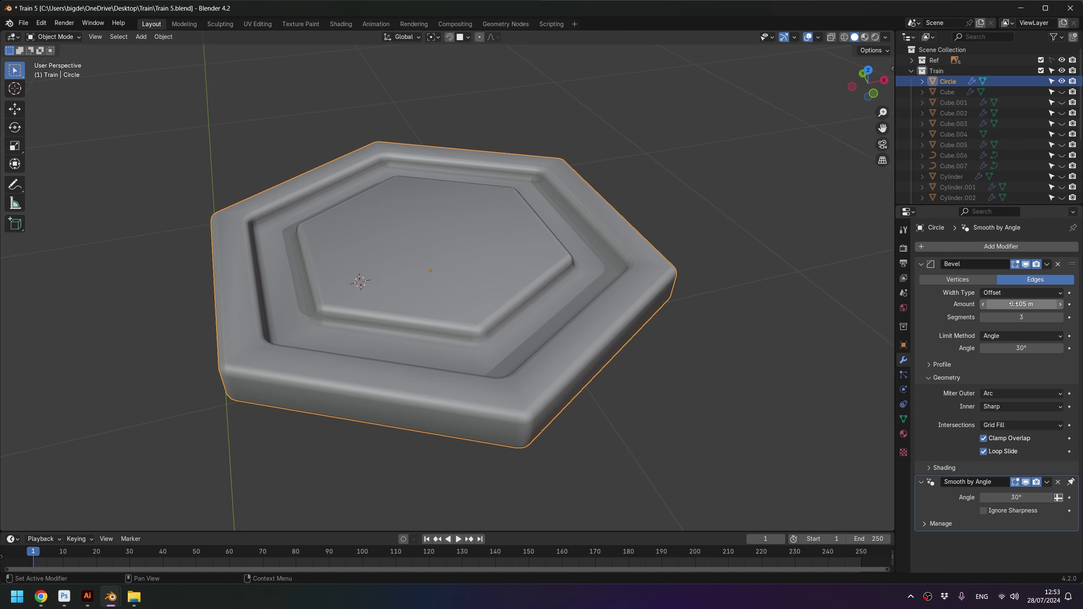
Step: Try smaller bevel amounts of 0.02, 0.01 and 0.005 m, comparing against zero
{"action": "double_click", "coordinate": [1012, 304]}
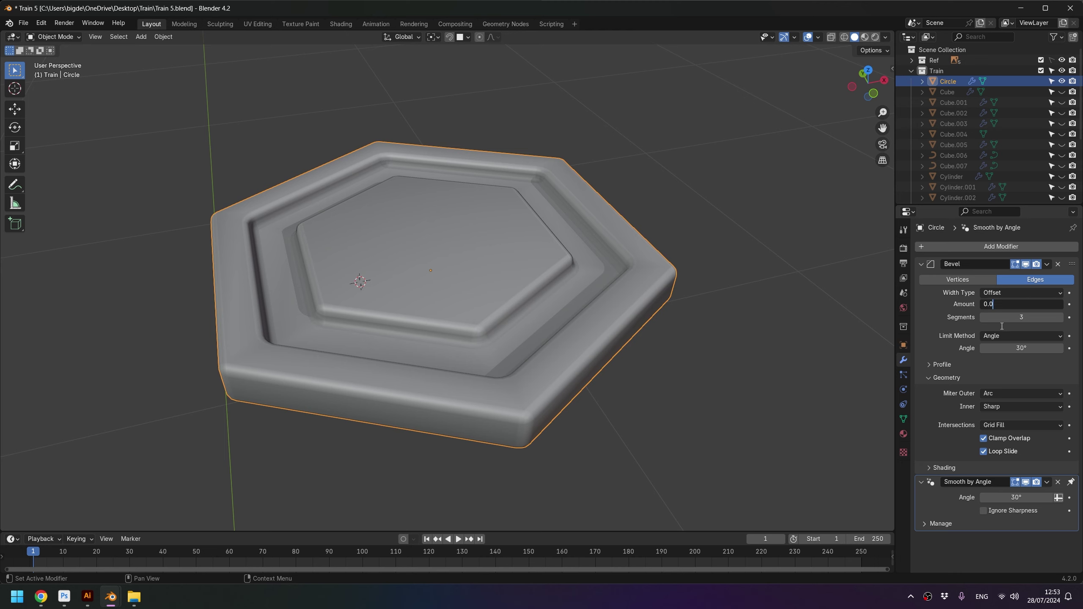
{"action": "double_click", "coordinate": [1003, 304]}
{"action": "key", "text": "Return"}
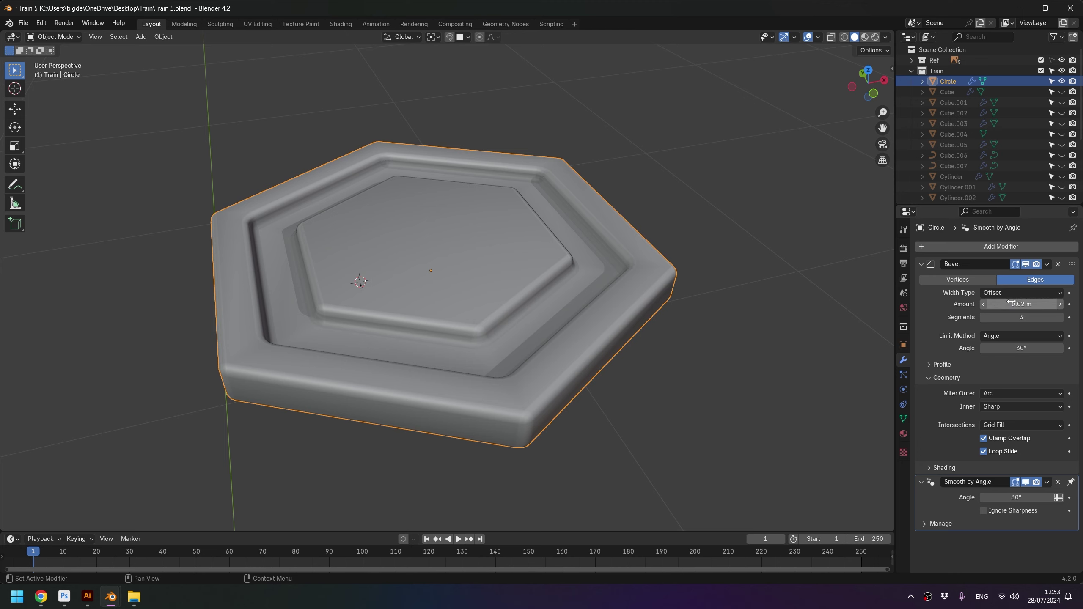
{"action": "double_click", "coordinate": [1010, 303]}
{"action": "type", "text": "1"}
{"action": "key", "text": "Return"}
{"action": "double_click", "coordinate": [1019, 306]}
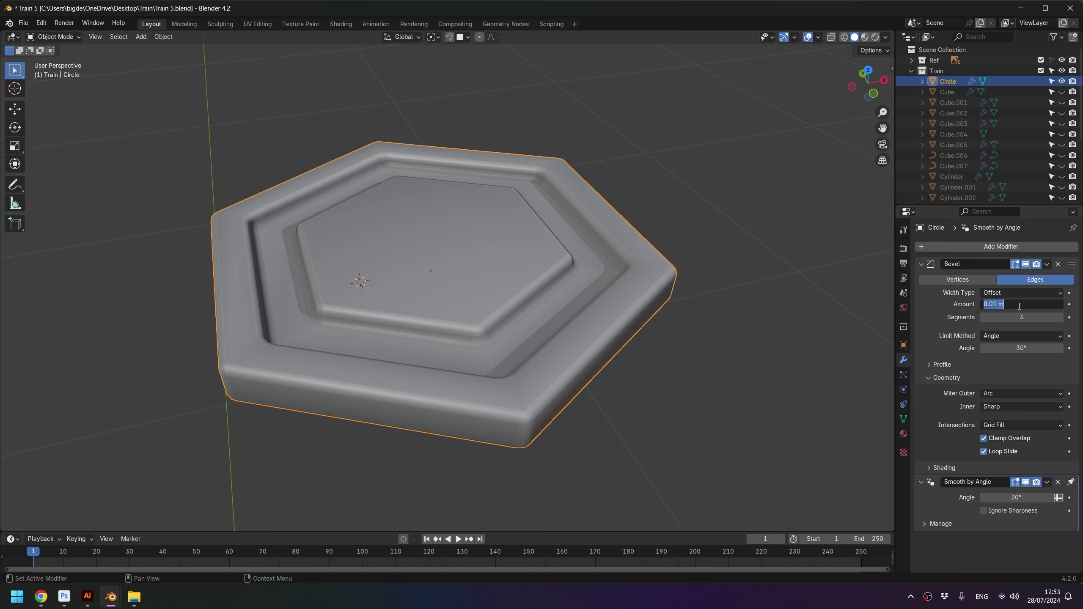
{"action": "key", "text": "Return"}
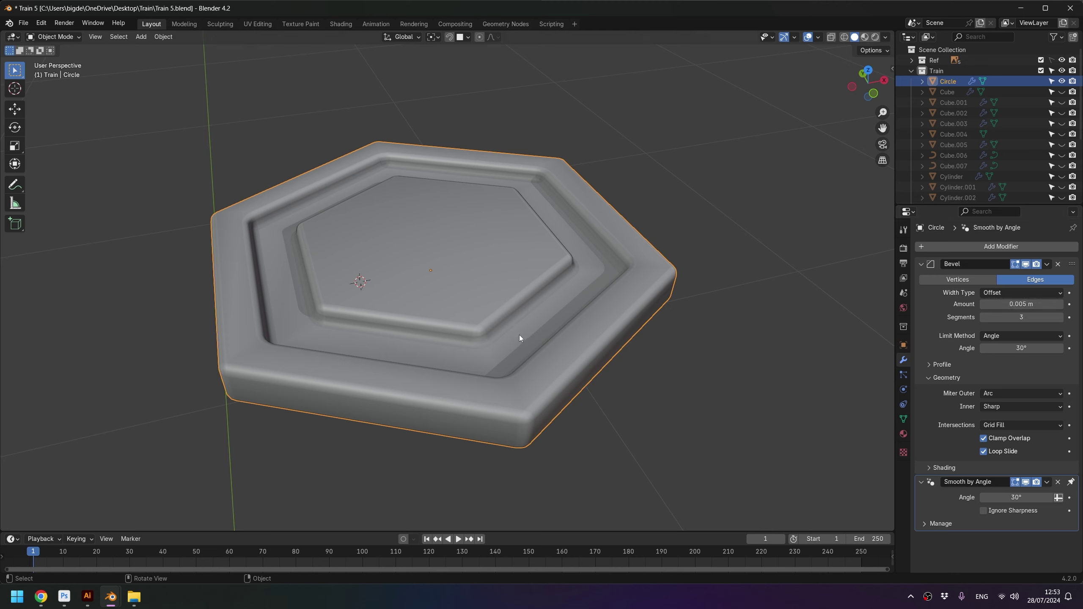
{"action": "left_click", "coordinate": [719, 350]}
{"action": "left_click", "coordinate": [489, 328]}
{"action": "key", "text": "BackSpace"}
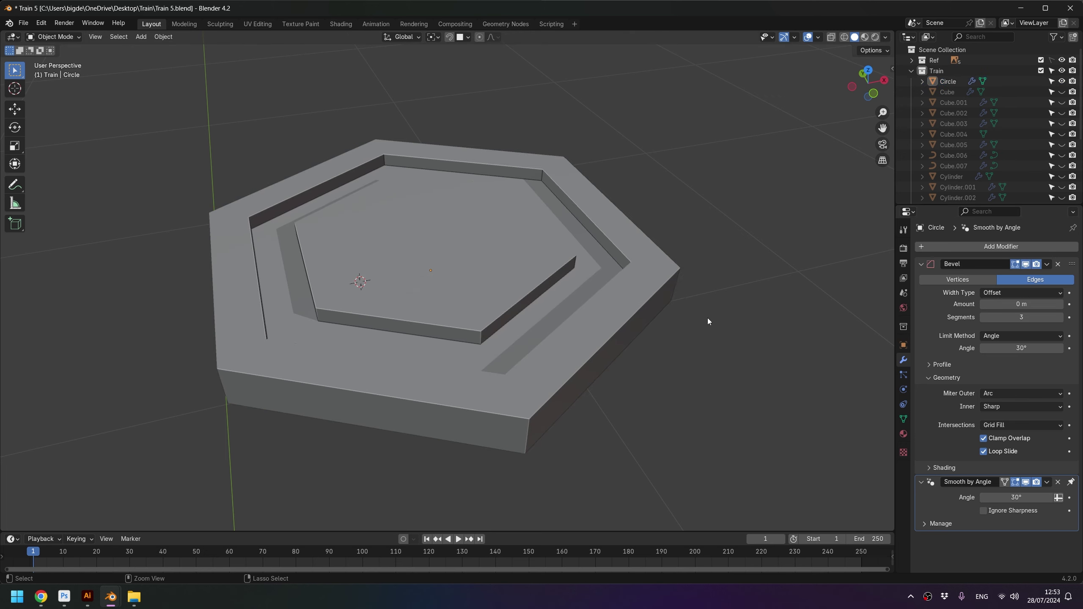
{"action": "key", "text": "ctrl+z"}
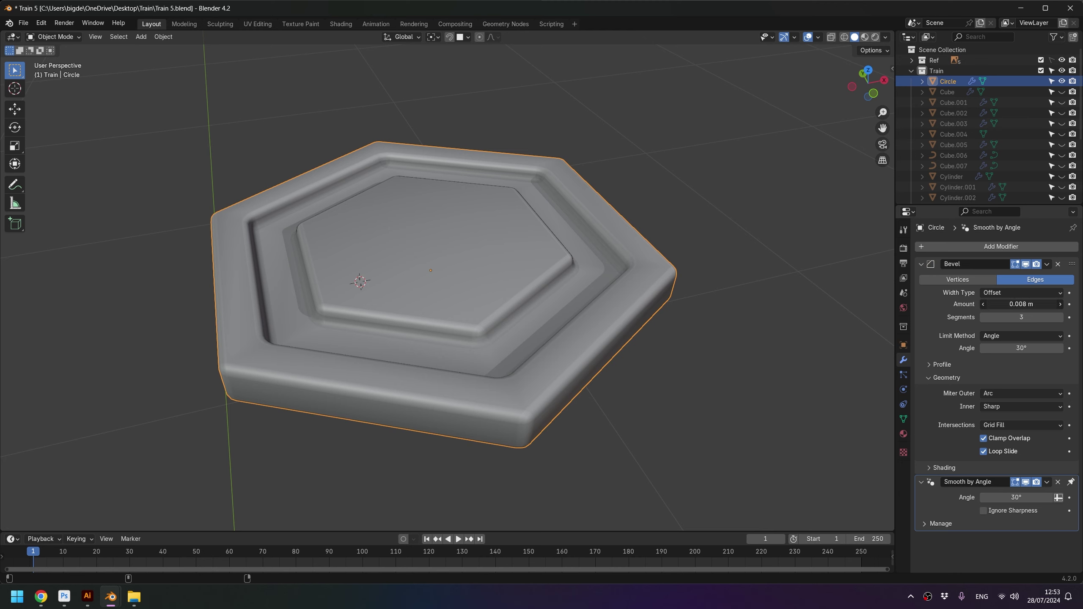
Step: Settle the bevel amount at 0.003 m after trying 0.007, 0.001 and 0.002 m
{"action": "left_click_drag", "start_coordinate": [1019, 303], "coordinate": [1015, 303]}
{"action": "left_click", "coordinate": [1011, 304]}
{"action": "type", "text": "1"}
{"action": "key", "text": "Return"}
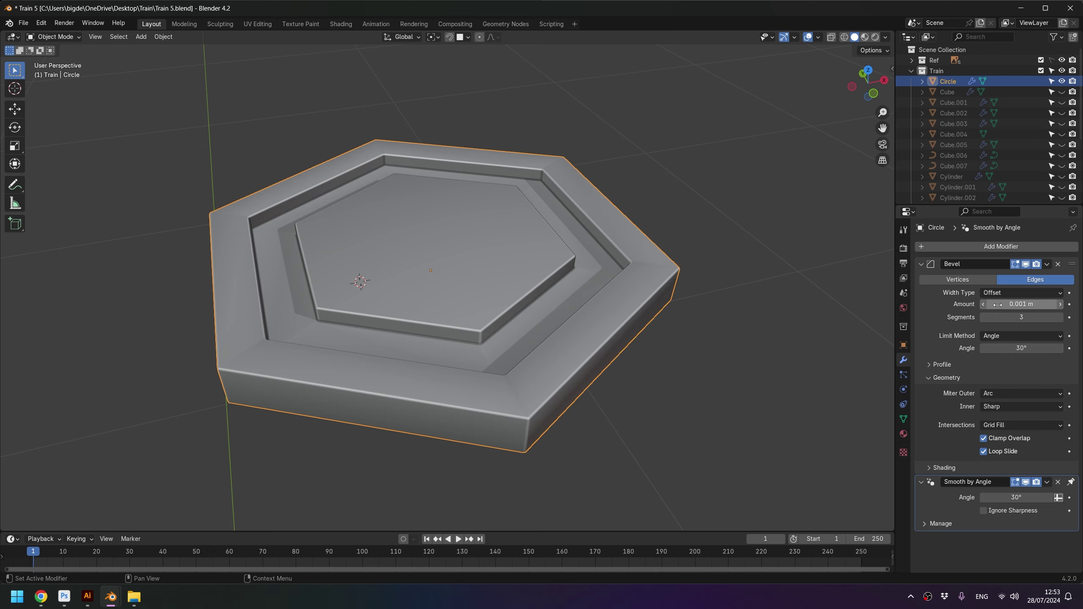
{"action": "left_click", "coordinate": [1015, 305]}
{"action": "type", "text": "2"}
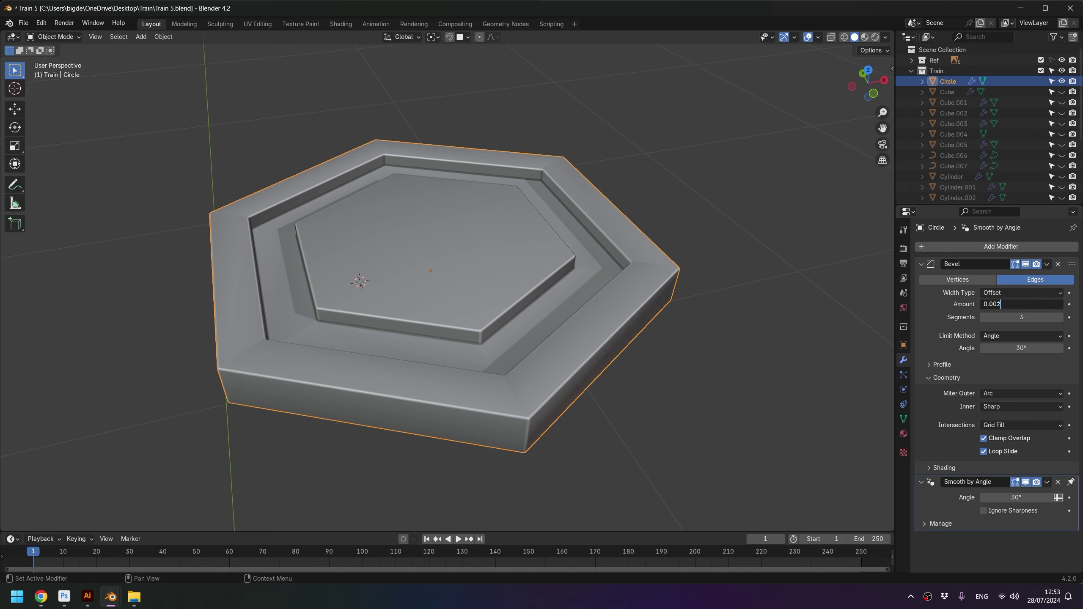
{"action": "key", "text": "Return"}
{"action": "left_click", "coordinate": [1022, 306]}
{"action": "type", "text": "3"}
{"action": "key", "text": "Return"}
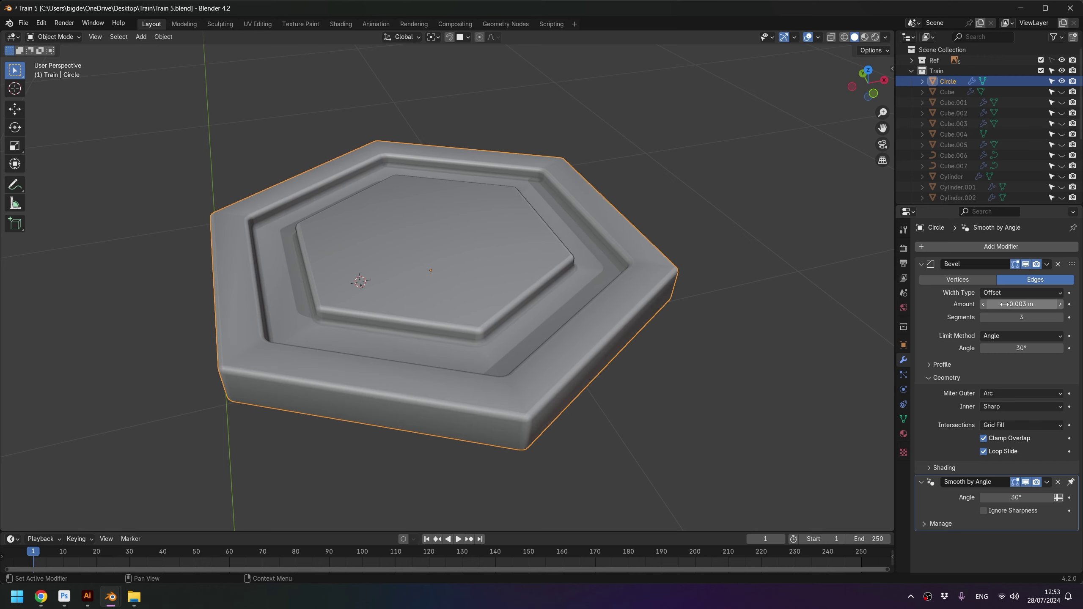
Step: Check the hexagon in local view, then unhide all the hidden train parts
{"action": "key", "text": "KP_Divide"}
{"action": "middle_click_drag", "start_coordinate": [628, 352], "coordinate": [565, 330]}
{"action": "key", "text": "KP_Divide"}
{"action": "mouse_move", "coordinate": [471, 337]}
{"action": "middle_mouse_down"}
{"action": "mouse_move", "coordinate": [450, 345]}
{"action": "mouse_move", "coordinate": [486, 330]}
{"action": "mouse_move", "coordinate": [492, 339]}
{"action": "middle_mouse_up"}
{"action": "key", "text": "alt+h"}
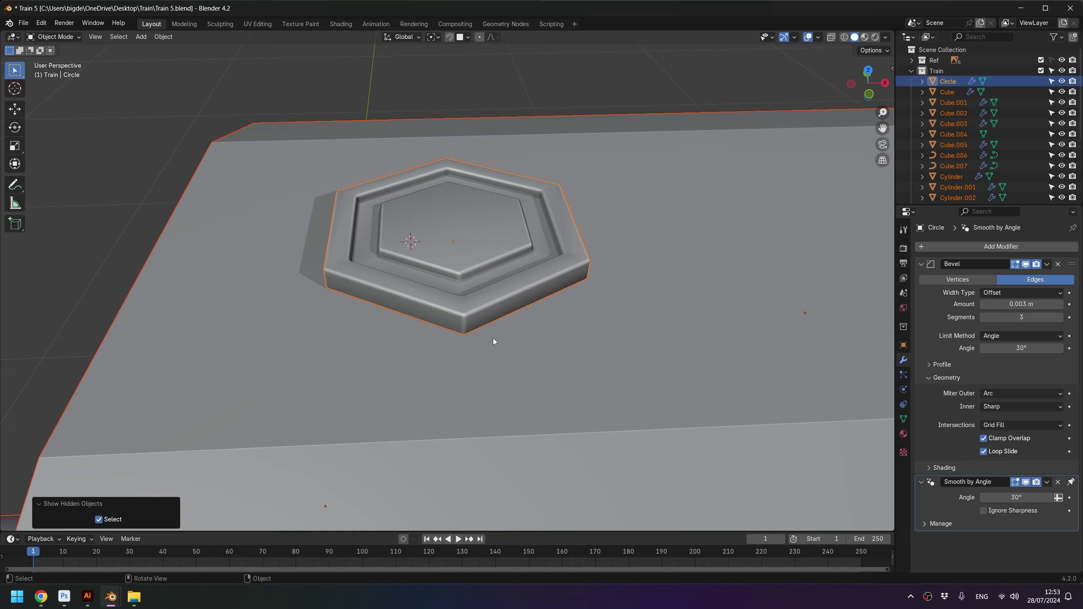
Step: Switch the top view to Solid shading and centre the view on the hexagon plate
{"action": "key", "text": "KP_7"}
{"action": "key", "text": "shift+z"}
{"action": "scroll", "coordinate": [488, 238], "scroll_direction": "down", "scroll_amount": 2}
{"action": "key", "text": "z"}
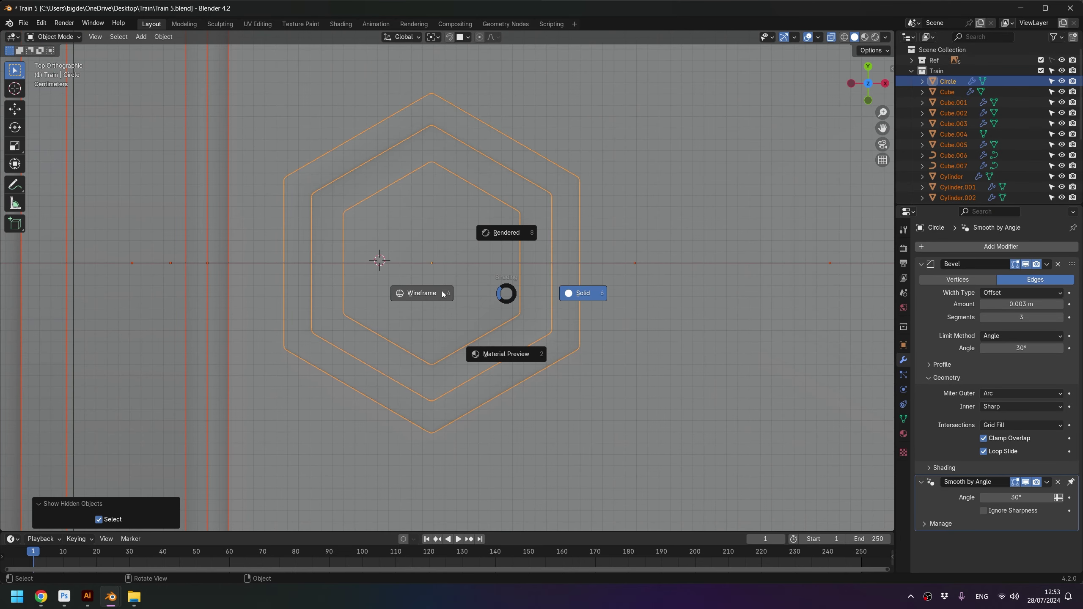
{"action": "left_click", "coordinate": [442, 291]}
{"action": "scroll", "coordinate": [472, 248], "scroll_direction": "down", "scroll_amount": 3}
{"action": "scroll", "coordinate": [472, 247], "scroll_direction": "up", "scroll_amount": 4}
{"action": "scroll", "coordinate": [471, 248], "scroll_direction": "up", "scroll_amount": 4}
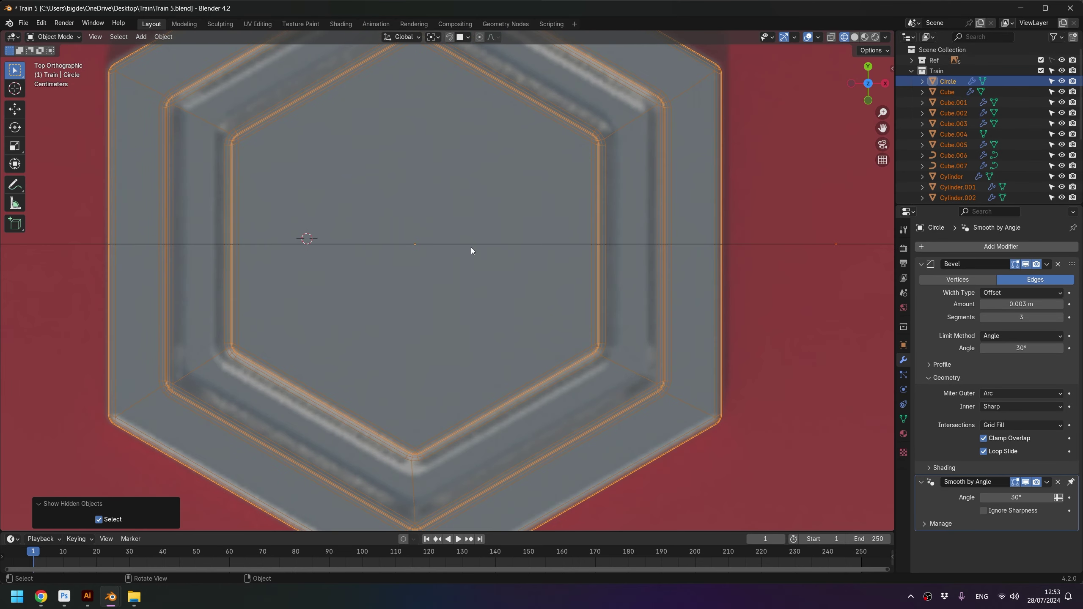
{"action": "scroll", "coordinate": [470, 247], "scroll_direction": "down", "scroll_amount": 2}
{"action": "scroll", "coordinate": [470, 247], "scroll_direction": "down", "scroll_amount": 1}
{"action": "middle_click_drag", "start_coordinate": [470, 247], "coordinate": [491, 280], "text": "shift"}
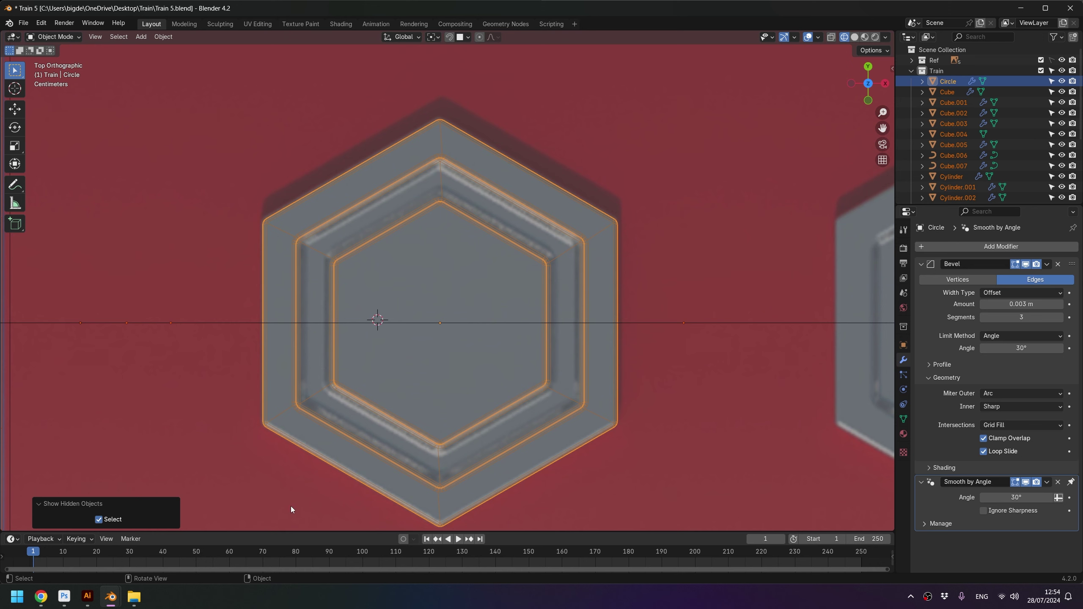
Step: Check the reference file's hexagon Bevel settings, then set this Bevel Amount to 0.005 m
{"action": "left_click", "coordinate": [172, 537]}
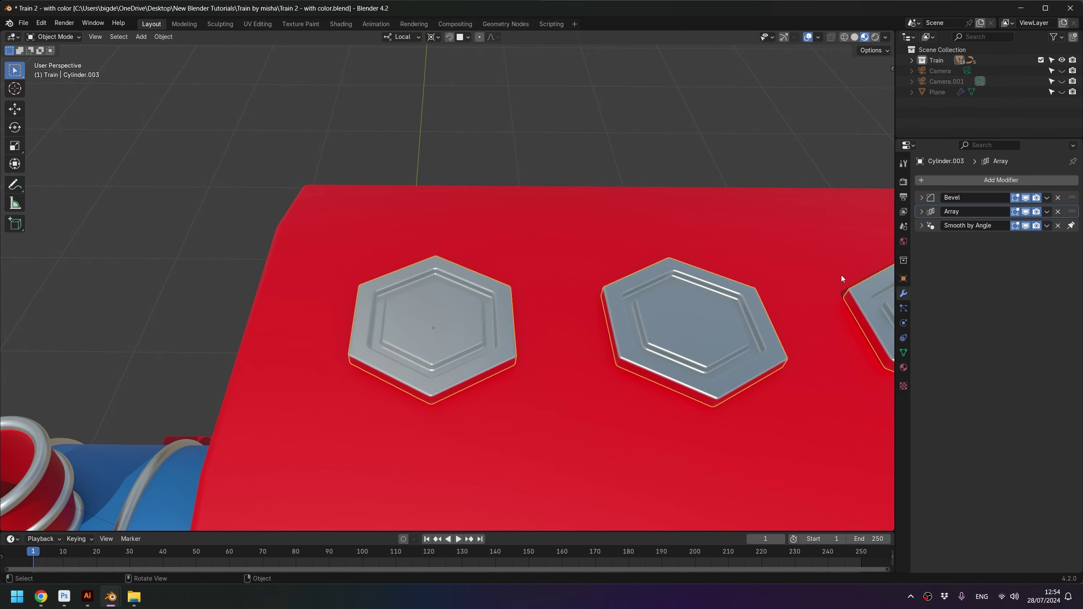
{"action": "left_click", "coordinate": [922, 203]}
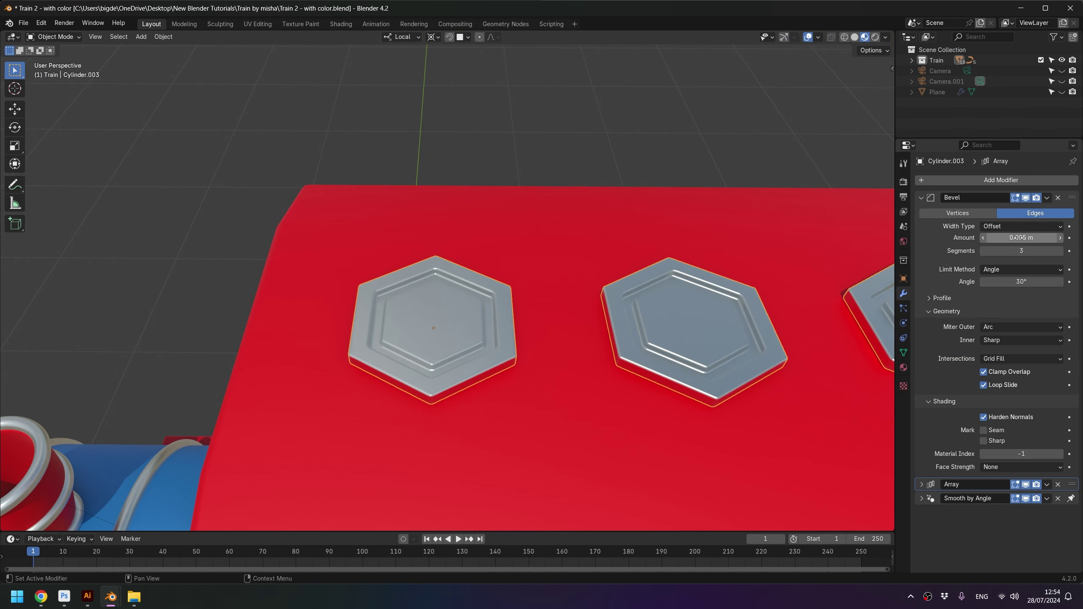
{"action": "key", "text": "alt+Tab"}
{"action": "double_click", "coordinate": [1017, 304]}
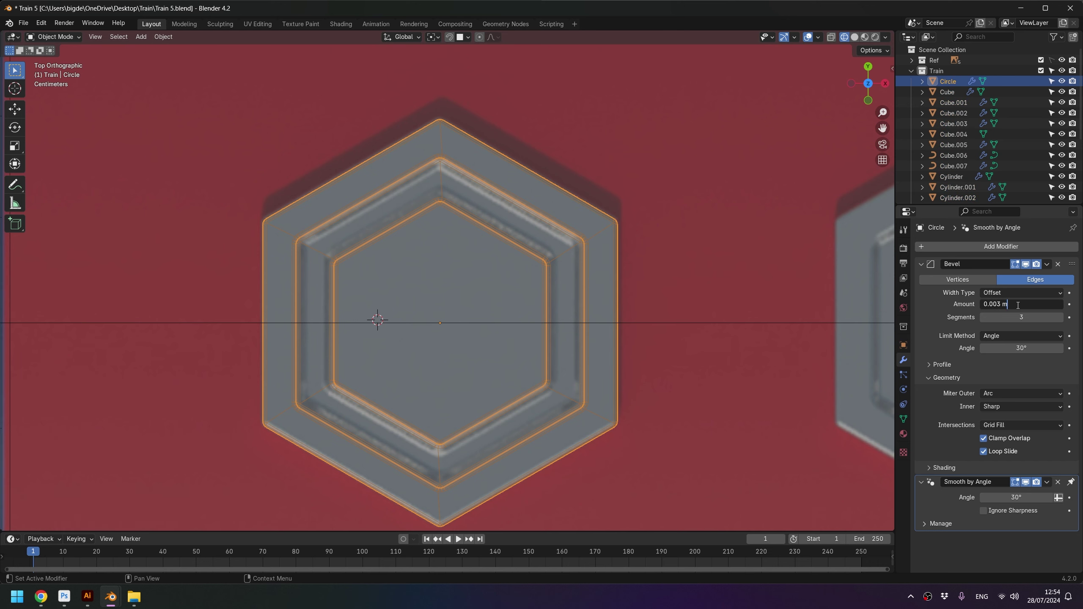
{"action": "type", "text": "5"}
{"action": "key", "text": "Return"}
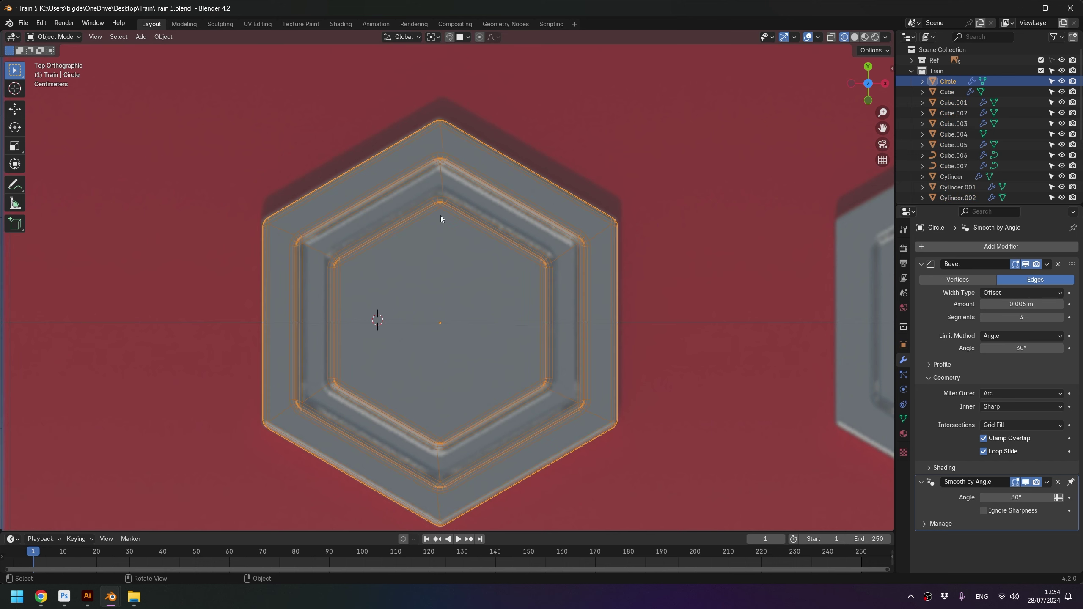
{"action": "scroll", "coordinate": [440, 215], "scroll_direction": "down", "scroll_amount": 4}
{"action": "scroll", "coordinate": [461, 299], "scroll_direction": "down", "scroll_amount": 3}
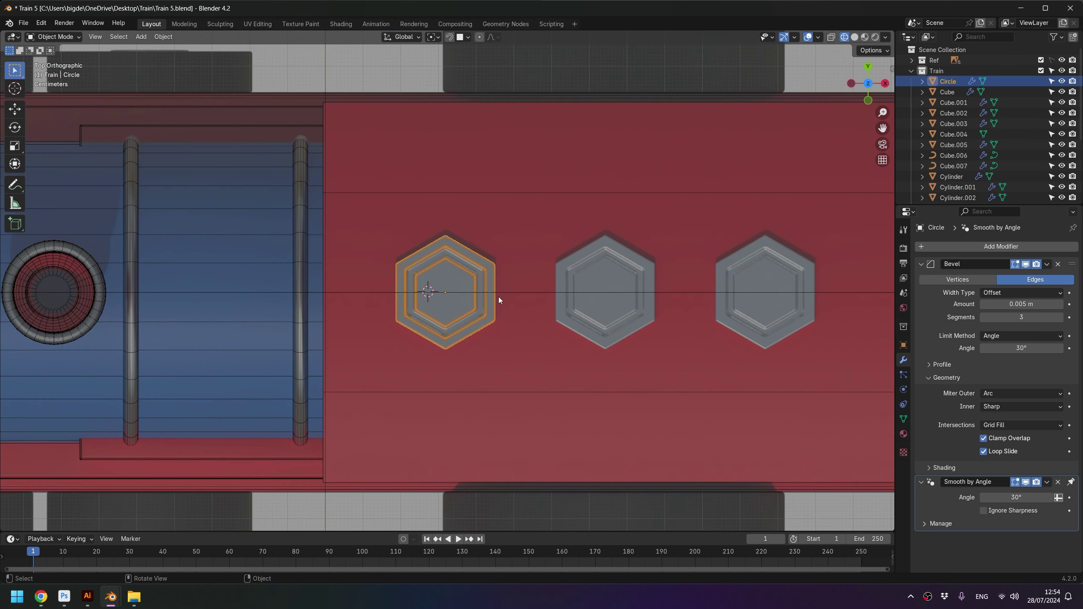
{"action": "middle_click_drag", "start_coordinate": [498, 297], "coordinate": [371, 331], "text": "shift"}
Step: Add an Array modifier to the hexagon plate with Relative Offset Factor X of 1.6
{"action": "left_click", "coordinate": [920, 264]}
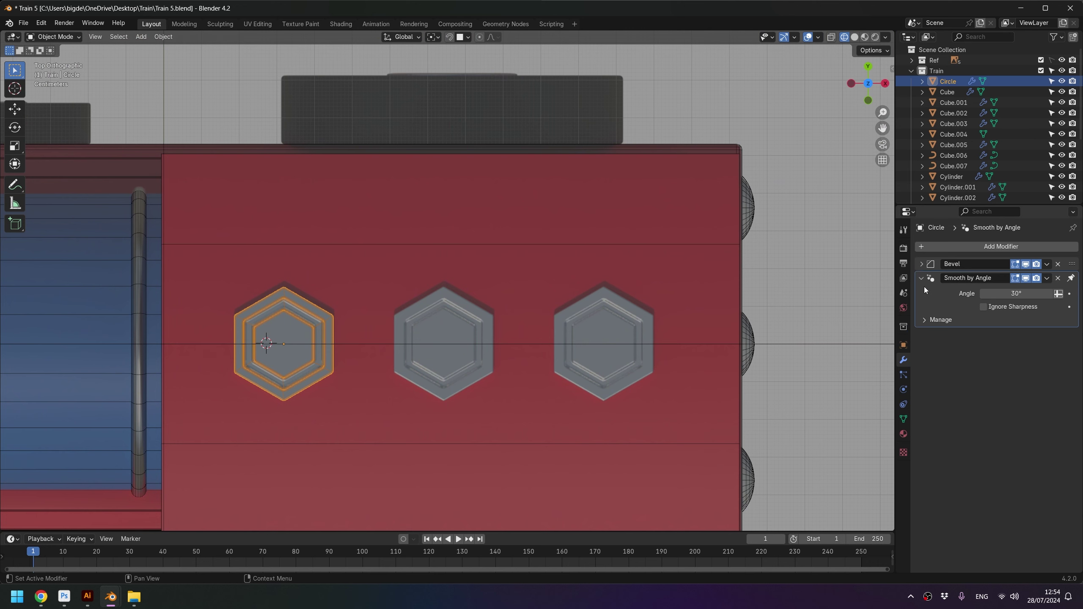
{"action": "left_click", "coordinate": [993, 246]}
{"action": "mouse_move", "coordinate": [945, 244]}
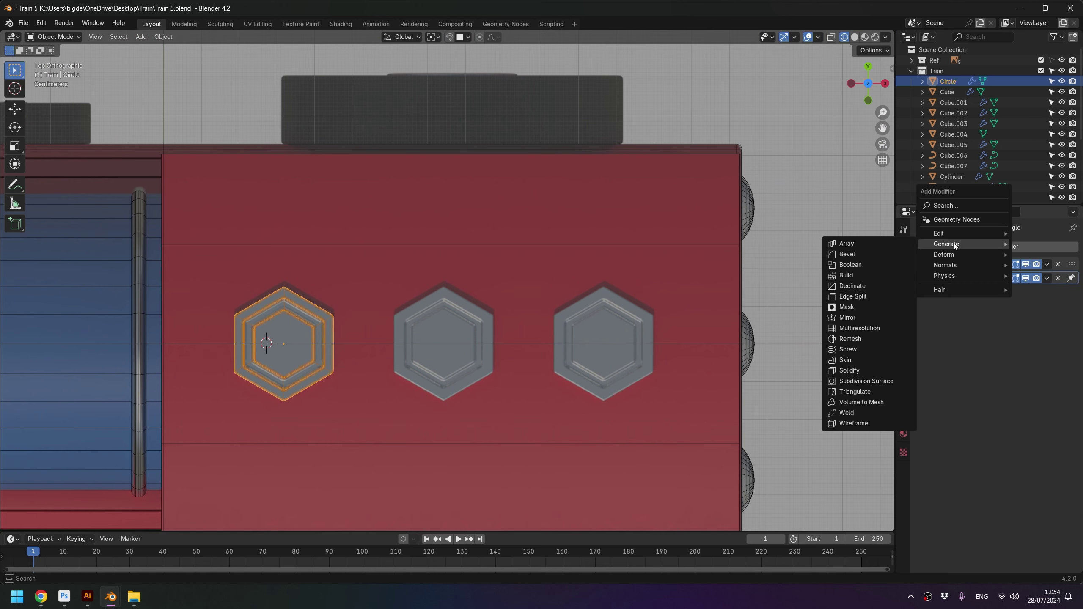
{"action": "left_click", "coordinate": [872, 242]}
{"action": "left_click", "coordinate": [1020, 339]}
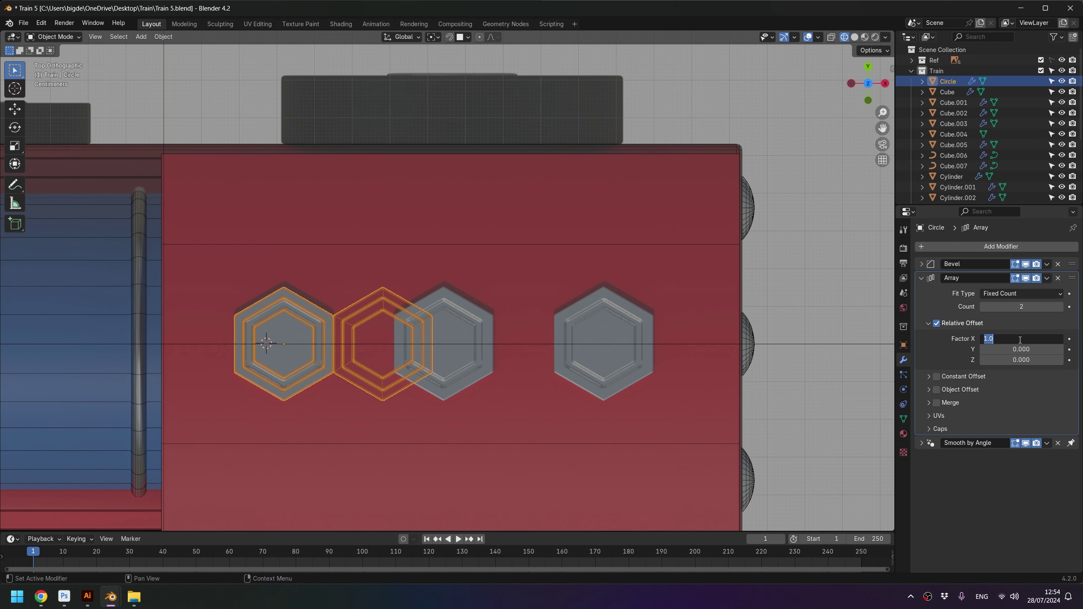
{"action": "type", "text": "2"}
{"action": "key", "text": "Return"}
{"action": "key", "text": "Return"}
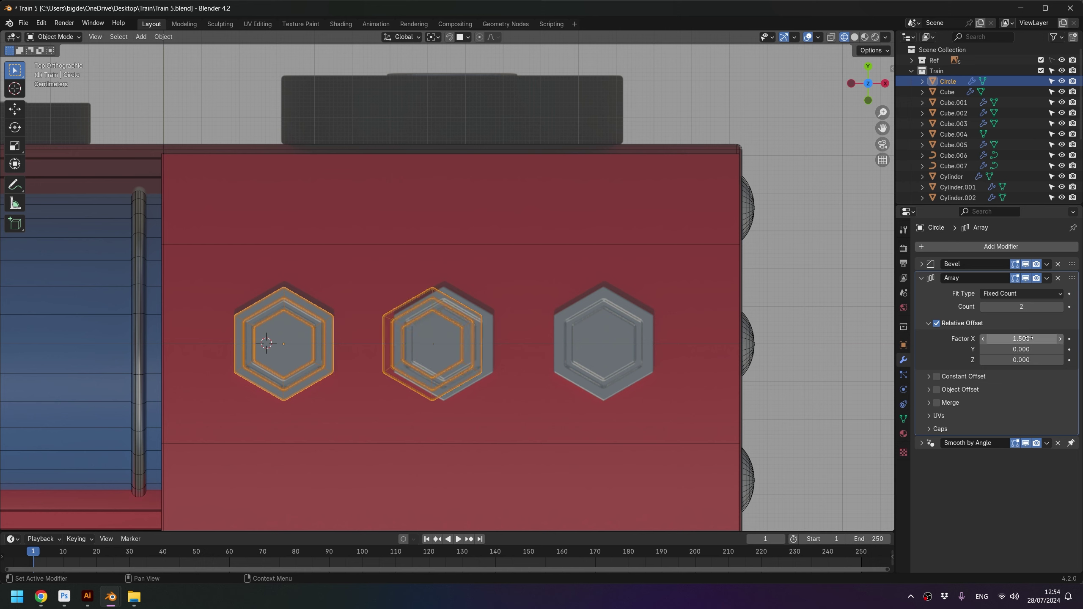
{"action": "left_click", "coordinate": [1029, 338]}
{"action": "type", "text": "1.6"}
{"action": "key", "text": "Return"}
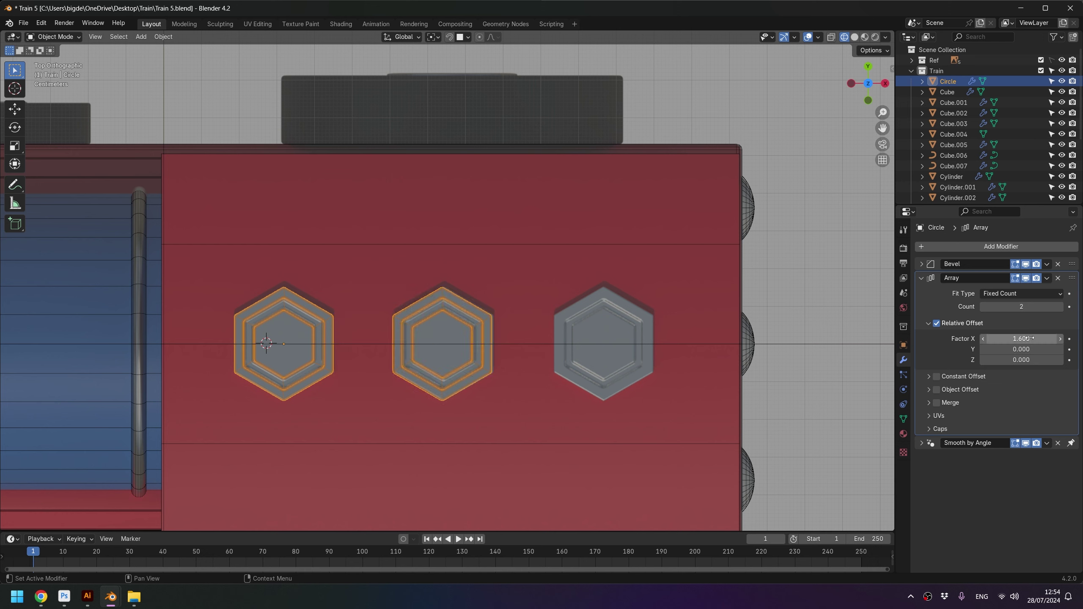
Step: Raise the array Count to 3 and check the plates in wireframe
{"action": "left_click", "coordinate": [1060, 307]}
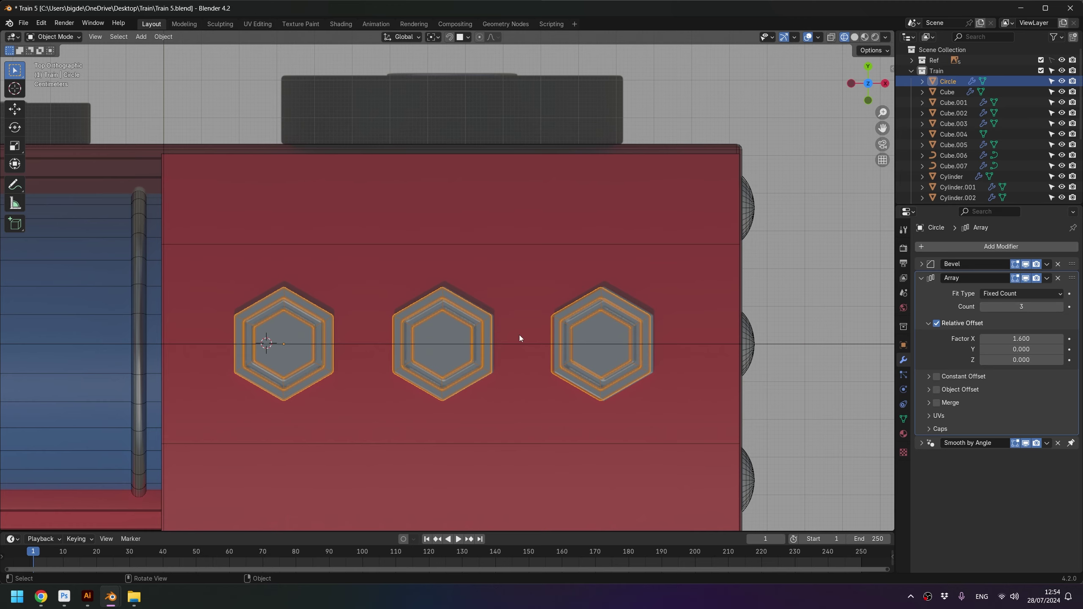
{"action": "scroll", "coordinate": [392, 334], "scroll_direction": "down", "scroll_amount": 4}
{"action": "key", "text": "shift+z"}
{"action": "mouse_move", "coordinate": [462, 341]}
{"action": "middle_mouse_down"}
{"action": "mouse_move", "coordinate": [446, 323]}
{"action": "mouse_move", "coordinate": [477, 242]}
{"action": "mouse_move", "coordinate": [433, 341]}
{"action": "middle_mouse_up"}
Step: Return to solid shading and orbit and zoom to inspect the three roof plates
{"action": "key", "text": "z"}
{"action": "left_click", "coordinate": [447, 288]}
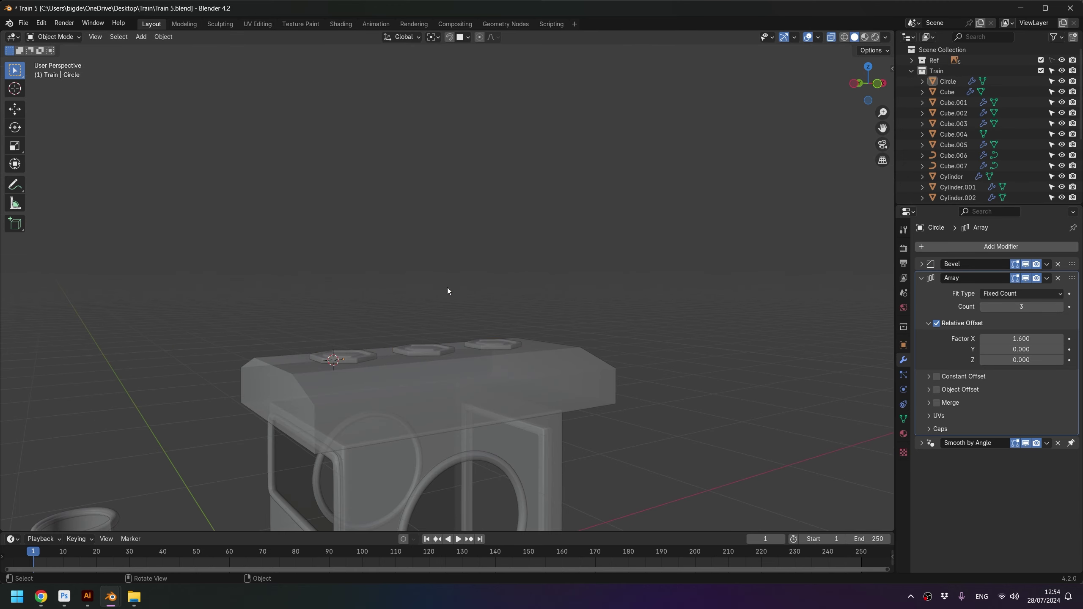
{"action": "middle_click_drag", "start_coordinate": [447, 288], "coordinate": [438, 322]}
{"action": "scroll", "coordinate": [354, 360], "scroll_direction": "up", "scroll_amount": 3}
{"action": "mouse_move", "coordinate": [350, 406]}
{"action": "middle_mouse_down"}
{"action": "mouse_move", "coordinate": [534, 297]}
{"action": "mouse_move", "coordinate": [591, 284]}
{"action": "mouse_move", "coordinate": [461, 286]}
{"action": "mouse_move", "coordinate": [451, 266]}
{"action": "mouse_move", "coordinate": [529, 284]}
{"action": "mouse_move", "coordinate": [460, 318]}
{"action": "middle_mouse_up"}
{"action": "scroll", "coordinate": [450, 322], "scroll_direction": "down", "scroll_amount": 4}
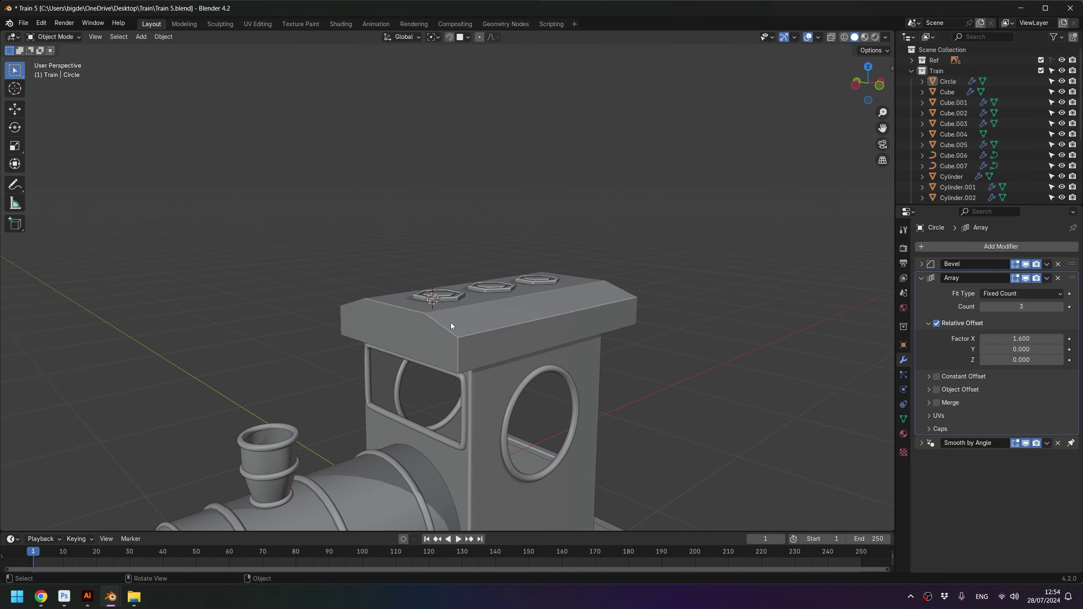
{"action": "key", "text": "KP_1"}
{"action": "scroll", "coordinate": [469, 316], "scroll_direction": "up", "scroll_amount": 5}
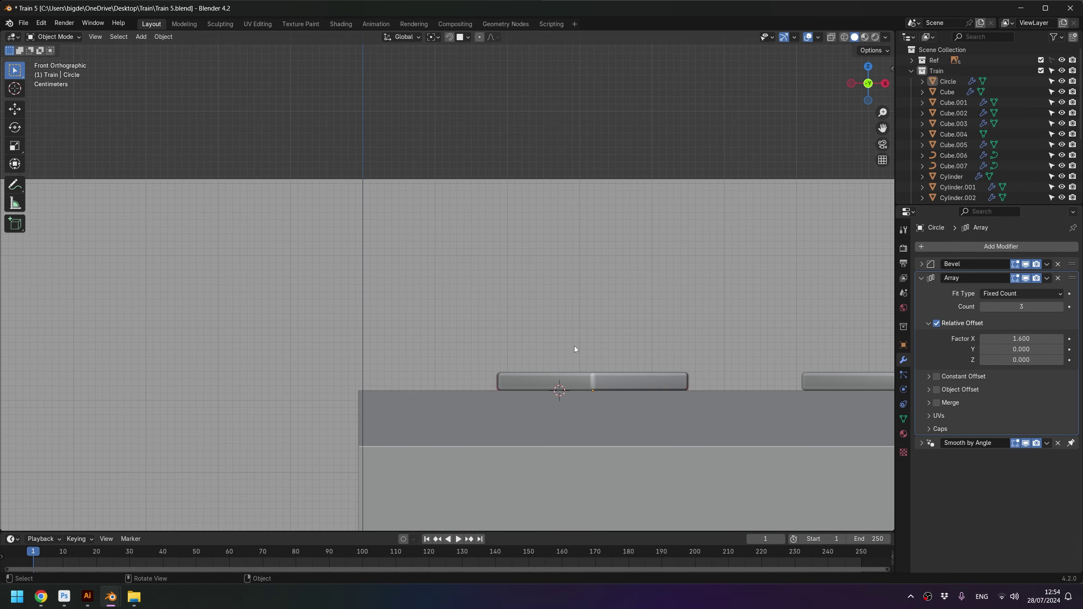
{"action": "middle_click_drag", "start_coordinate": [531, 351], "coordinate": [612, 474], "text": "shift"}
{"action": "scroll", "coordinate": [495, 346], "scroll_direction": "up", "scroll_amount": 3}
{"action": "scroll", "coordinate": [486, 388], "scroll_direction": "up", "scroll_amount": 2}
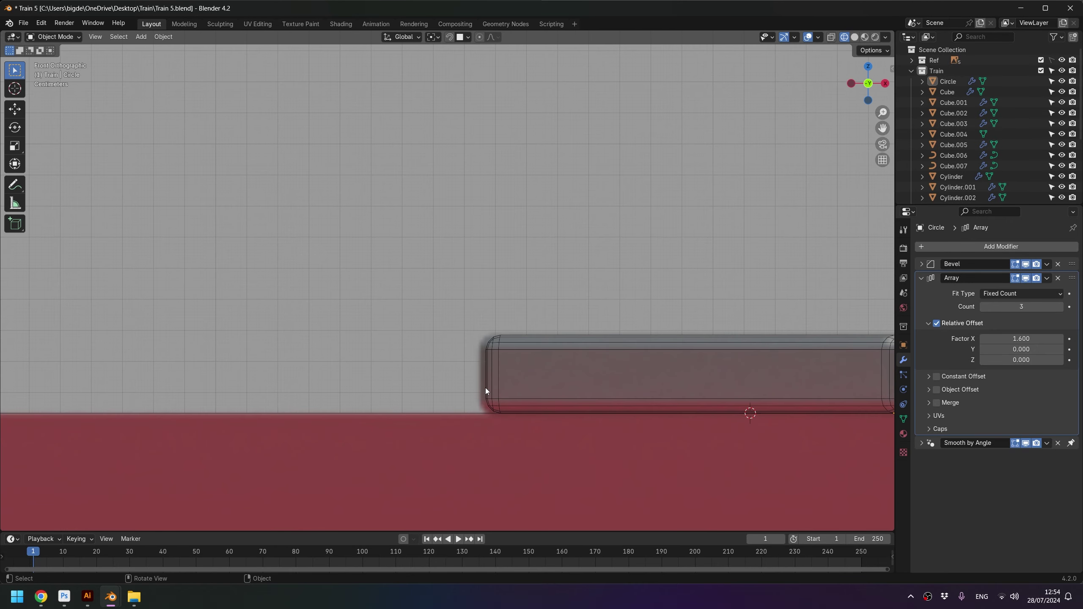
{"action": "scroll", "coordinate": [592, 435], "scroll_direction": "down", "scroll_amount": 3}
{"action": "scroll", "coordinate": [387, 312], "scroll_direction": "down", "scroll_amount": 4}
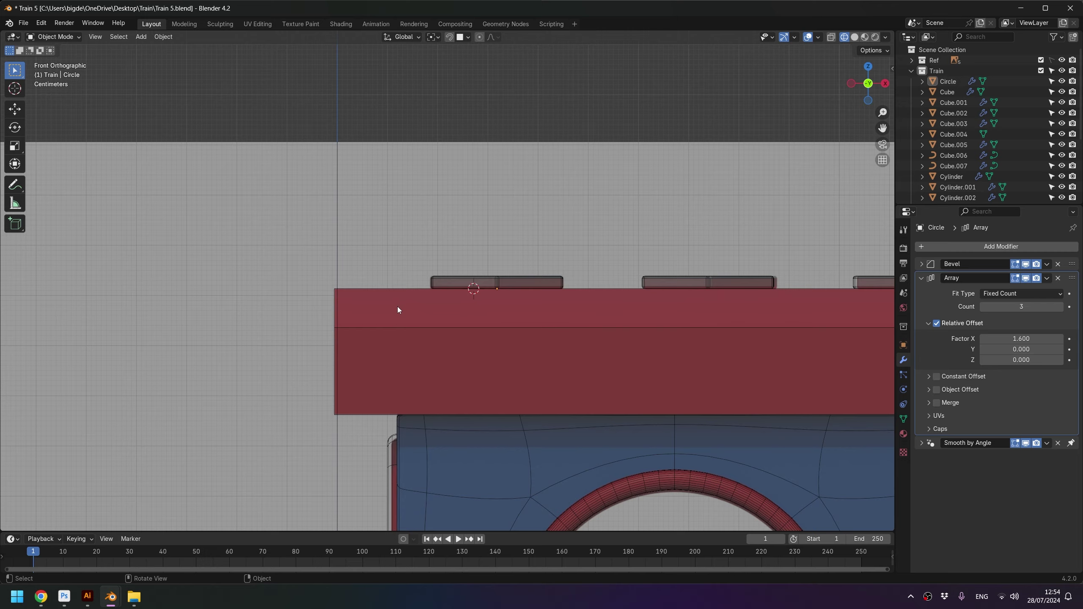
{"action": "mouse_move", "coordinate": [398, 306]}
{"action": "middle_mouse_down"}
{"action": "mouse_move", "coordinate": [494, 283]}
{"action": "mouse_move", "coordinate": [565, 330]}
{"action": "middle_mouse_up"}
{"action": "scroll", "coordinate": [451, 301], "scroll_direction": "down", "scroll_amount": 3}
{"action": "scroll", "coordinate": [447, 294], "scroll_direction": "up", "scroll_amount": 3}
{"action": "key", "text": "z"}
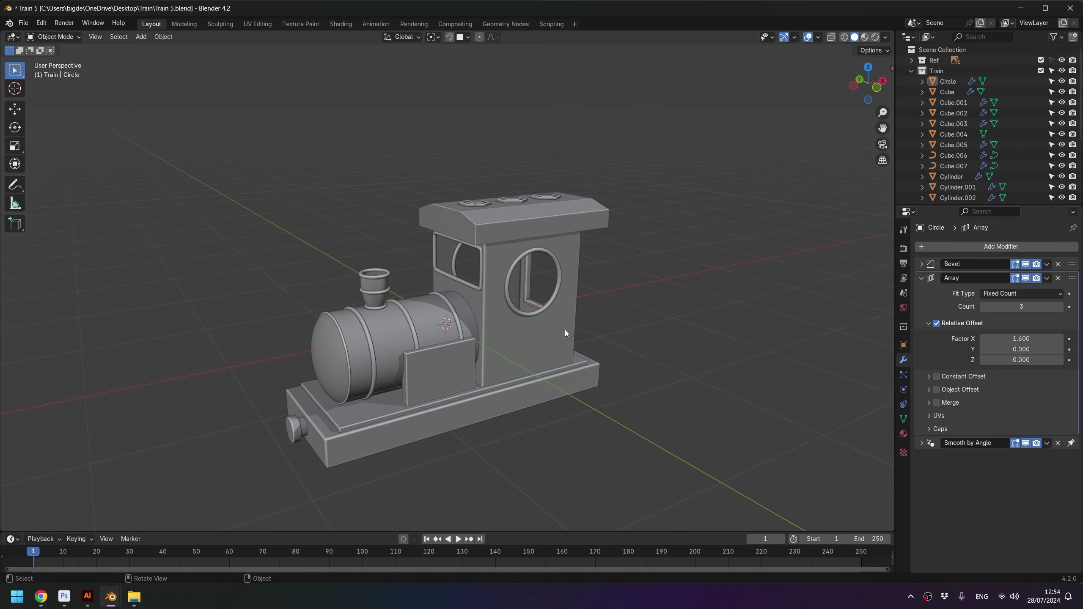
Step: Save Train 5.blend and look at the train from the front
{"action": "key", "text": "ctrl+s"}
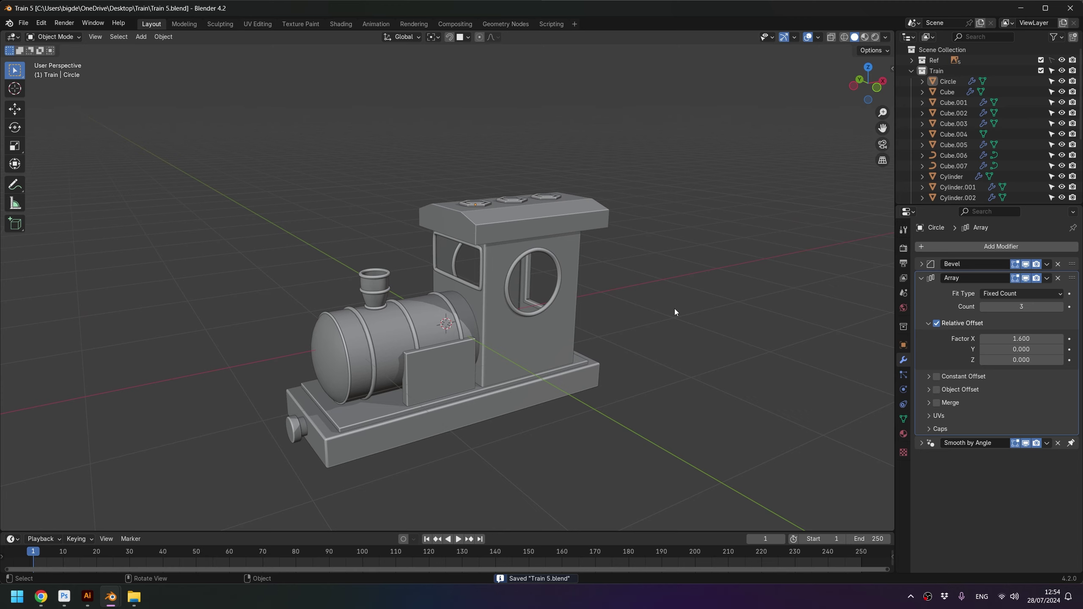
{"action": "key", "text": "KP_1"}
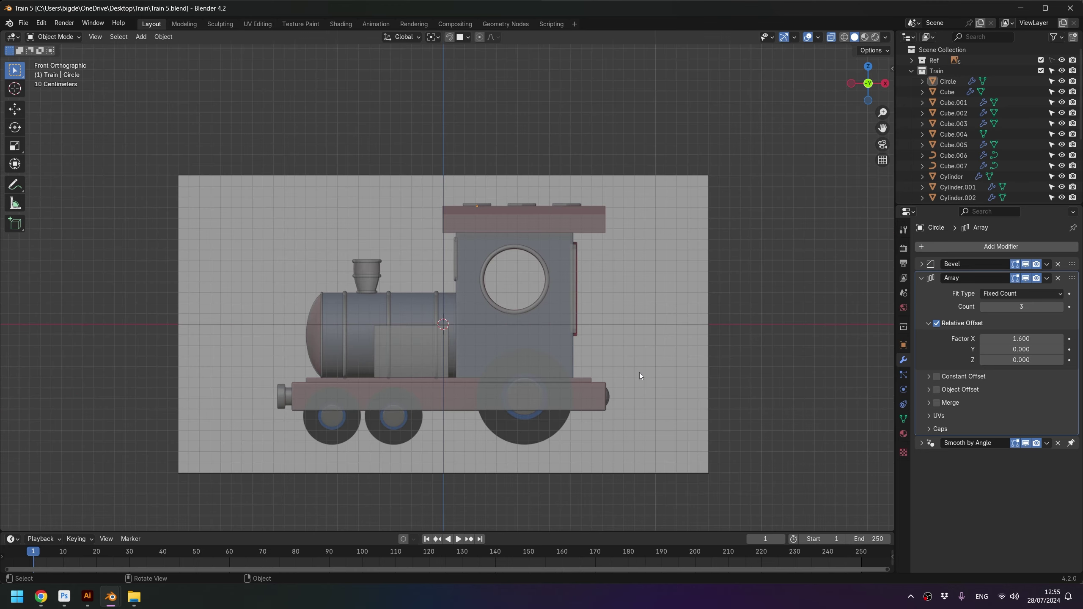
{"action": "scroll", "coordinate": [470, 442], "scroll_direction": "up", "scroll_amount": 2}
{"action": "scroll", "coordinate": [497, 305], "scroll_direction": "up", "scroll_amount": 1}
Step: Add a cylinder near the large rear wheel, rotated 90° on X to face front
{"action": "left_click", "coordinate": [474, 259]}
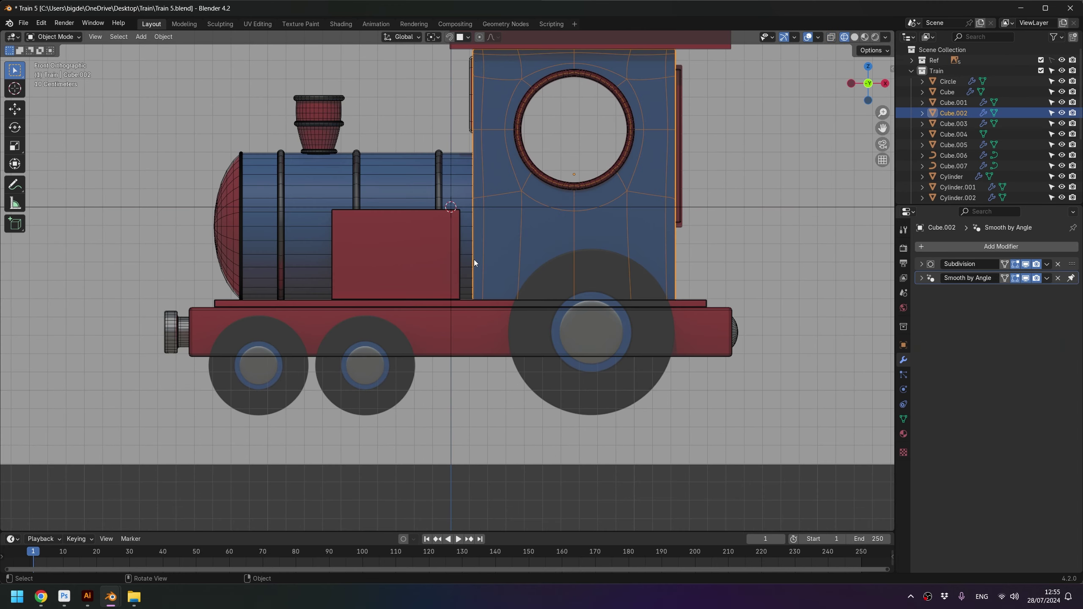
{"action": "left_click", "coordinate": [626, 418]}
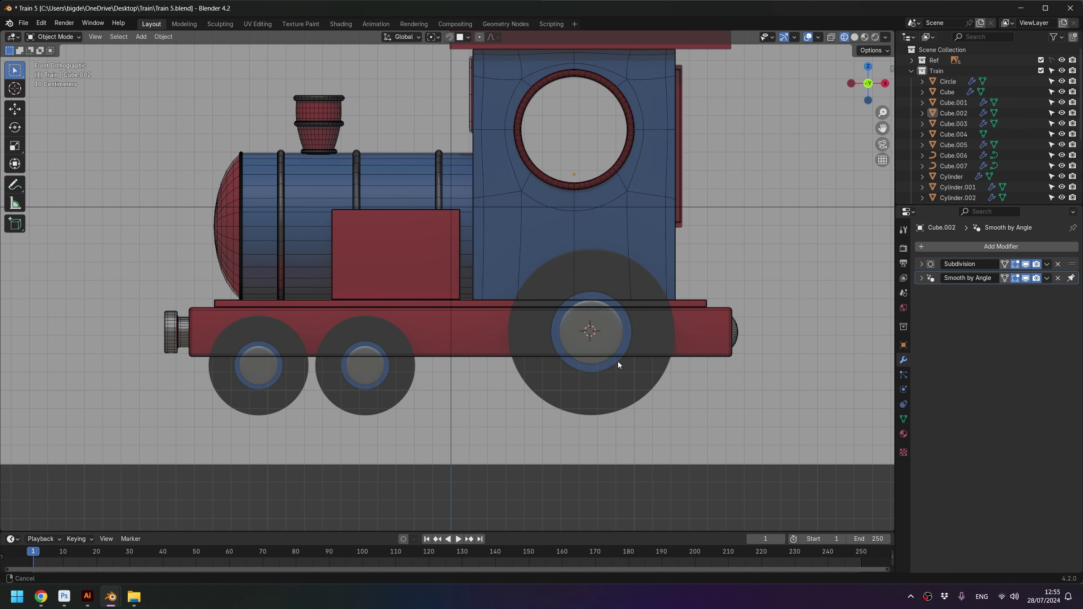
{"action": "middle_click_drag", "start_coordinate": [619, 367], "coordinate": [517, 346], "text": "shift"}
{"action": "scroll", "coordinate": [513, 344], "scroll_direction": "up", "scroll_amount": 2}
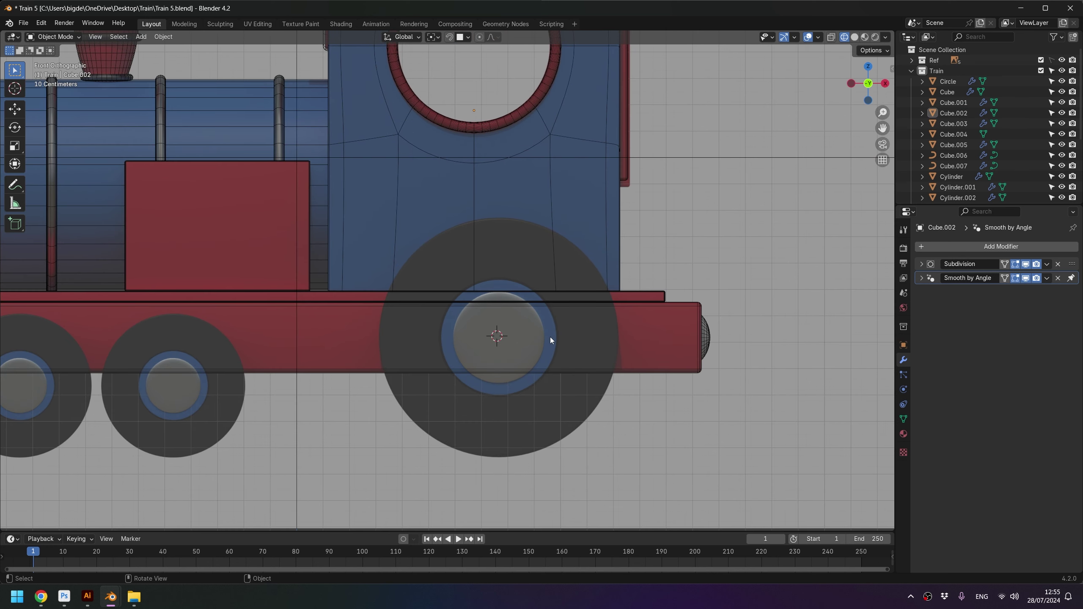
{"action": "key", "text": "shift+a"}
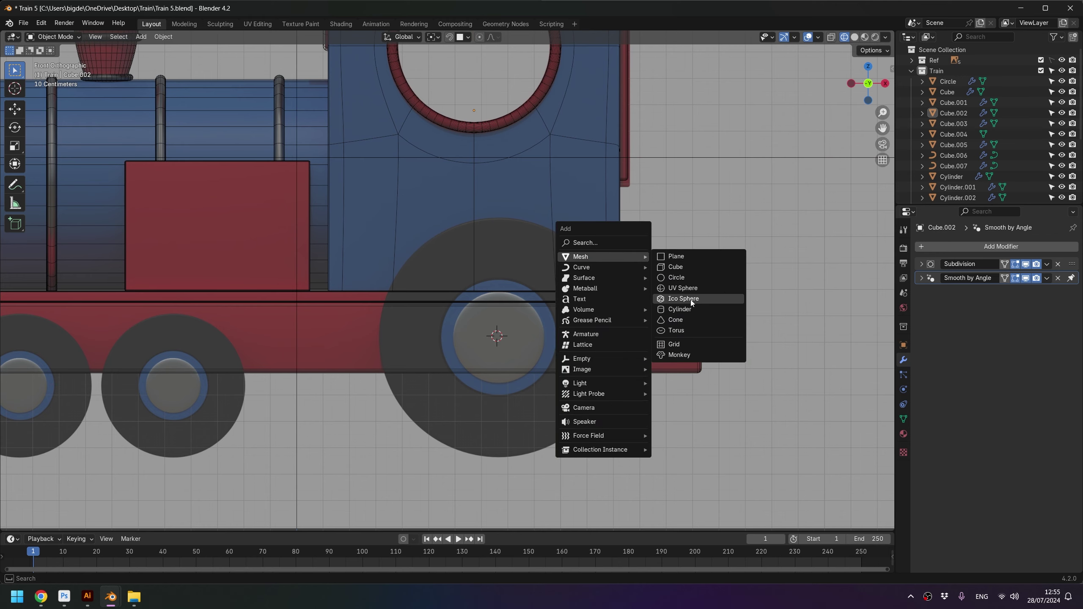
{"action": "left_click", "coordinate": [690, 309]}
{"action": "scroll", "coordinate": [600, 314], "scroll_direction": "down", "scroll_amount": 4}
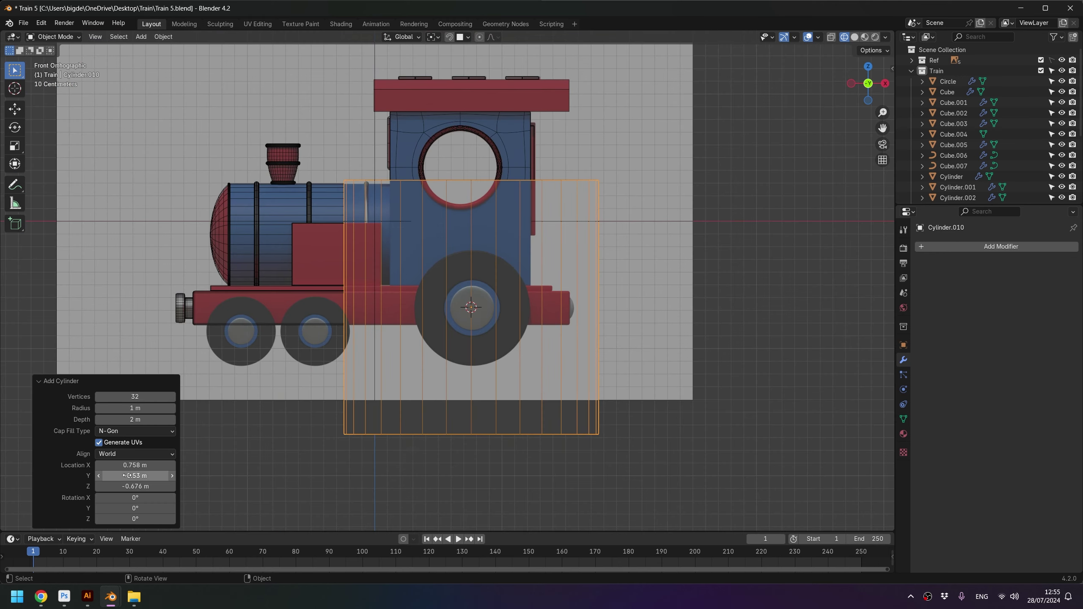
{"action": "left_click", "coordinate": [134, 497]}
{"action": "type", "text": "90"}
{"action": "key", "text": "Return"}
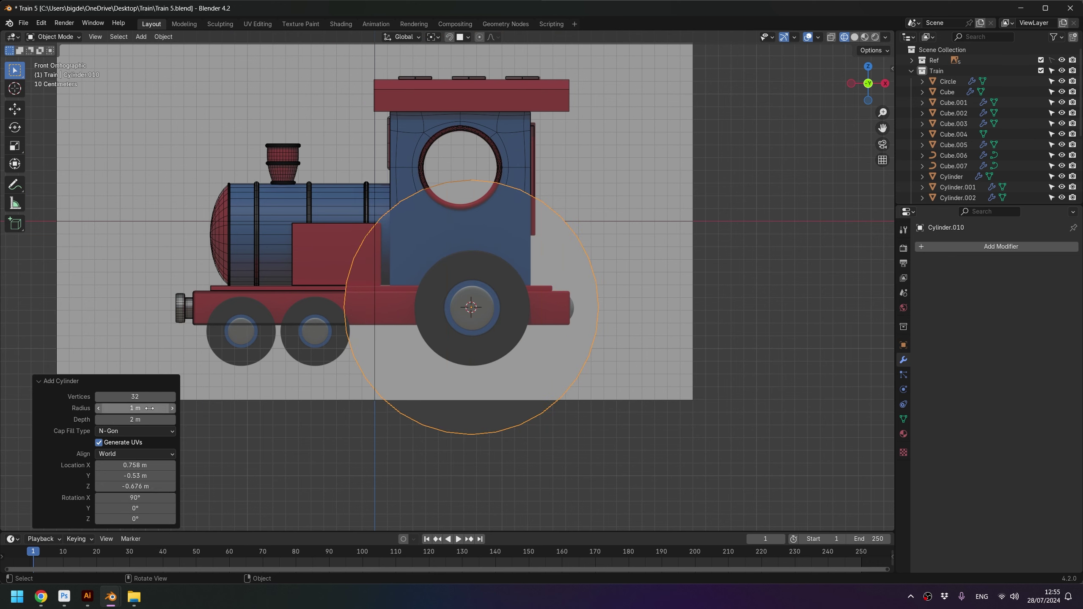
Step: Set the cylinder's radius to 0.45 m, after trying 0.5 and 0.4, and its depth to 0.1 m
{"action": "left_click", "coordinate": [135, 407]}
{"action": "type", "text": "0.5"}
{"action": "key", "text": "Return"}
{"action": "left_click", "coordinate": [134, 408]}
{"action": "type", "text": "0.4"}
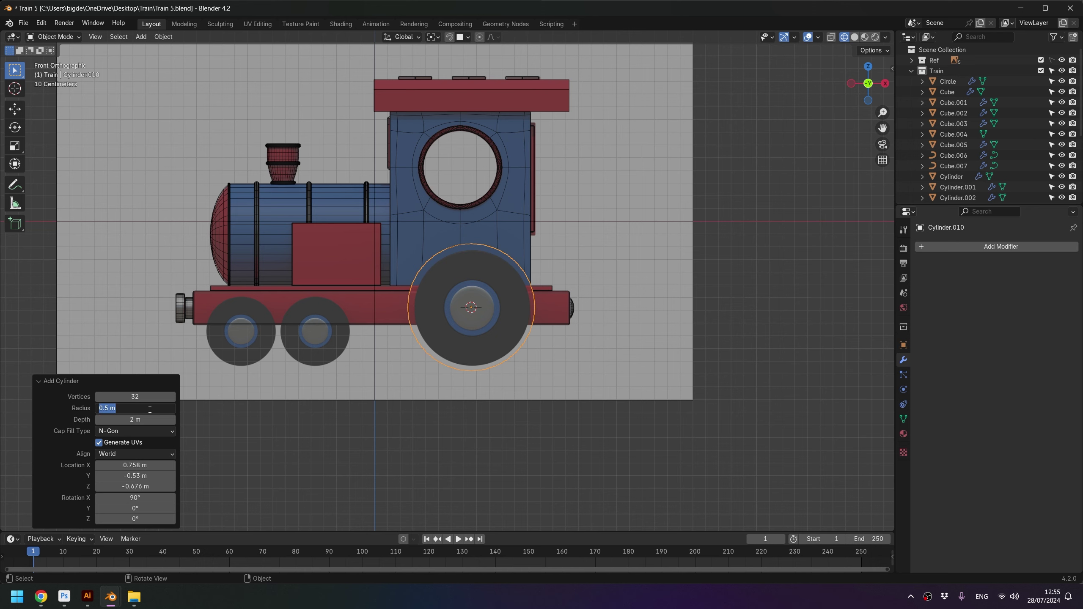
{"action": "key", "text": "Return"}
{"action": "left_click", "coordinate": [135, 408]}
{"action": "type", "text": "0.45"}
{"action": "key", "text": "Return"}
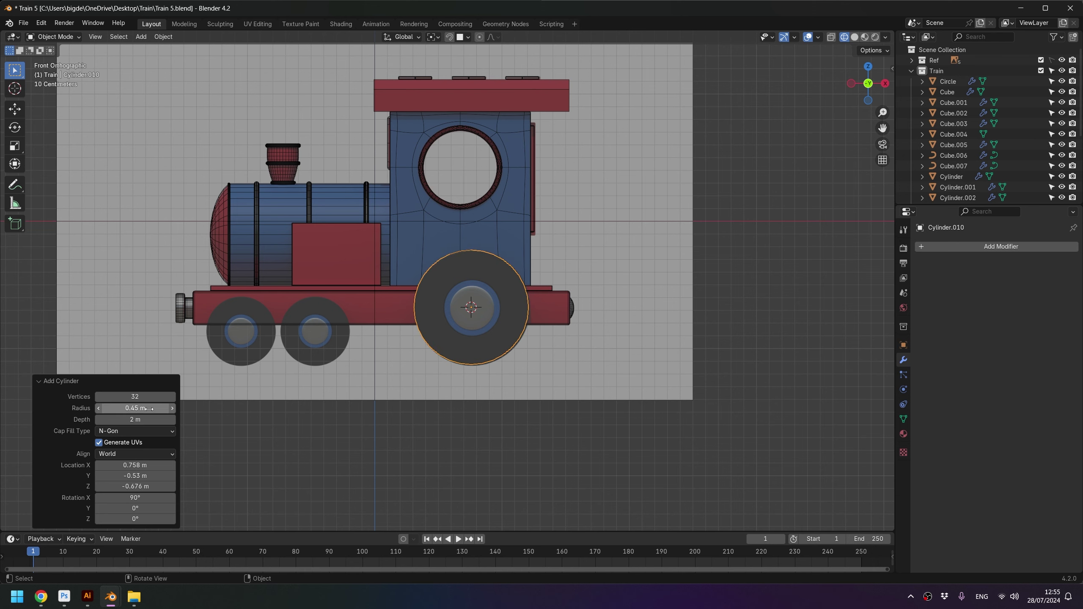
{"action": "left_click", "coordinate": [147, 419]}
{"action": "type", "text": "0.1"}
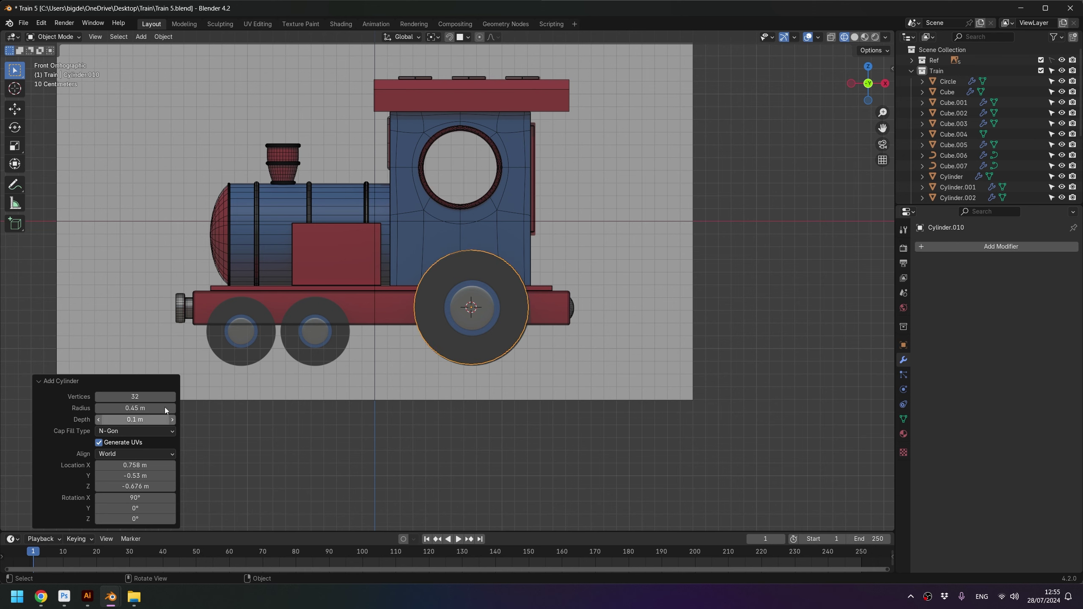
{"action": "mouse_move", "coordinate": [440, 280]}
{"action": "middle_mouse_down"}
{"action": "mouse_move", "coordinate": [476, 309]}
{"action": "mouse_move", "coordinate": [528, 318]}
{"action": "mouse_move", "coordinate": [514, 322]}
{"action": "middle_mouse_up"}
{"action": "scroll", "coordinate": [509, 301], "scroll_direction": "up", "scroll_amount": 4}
Step: Slide the cylinder along Y so it lines up with the rear wheel
{"action": "key", "text": "g"}
{"action": "key", "text": "y"}
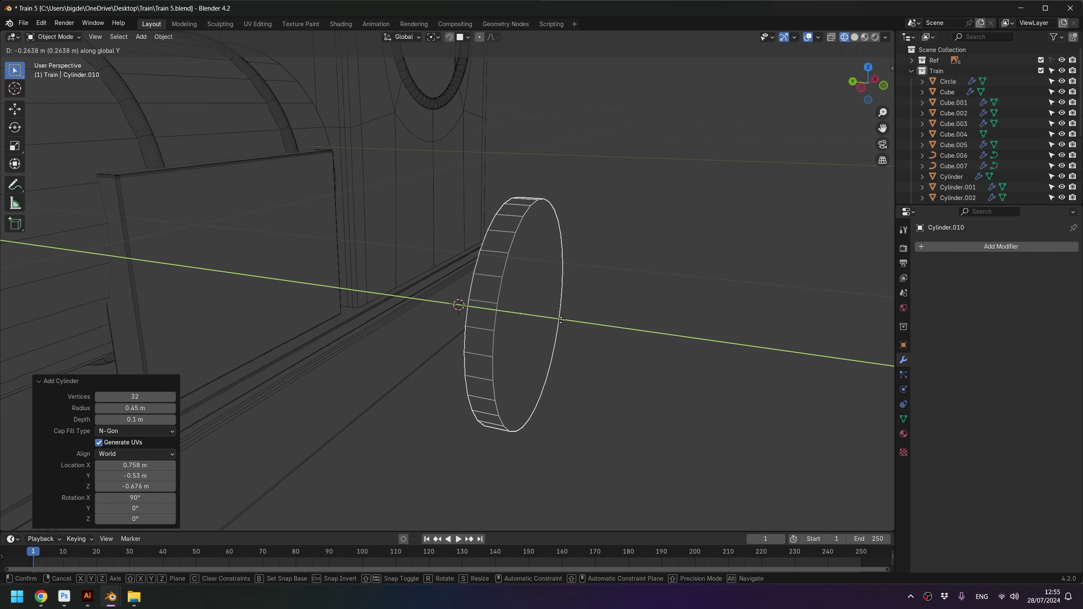
{"action": "left_click", "coordinate": [493, 320]}
{"action": "middle_click_drag", "start_coordinate": [515, 318], "coordinate": [523, 336], "text": "shift"}
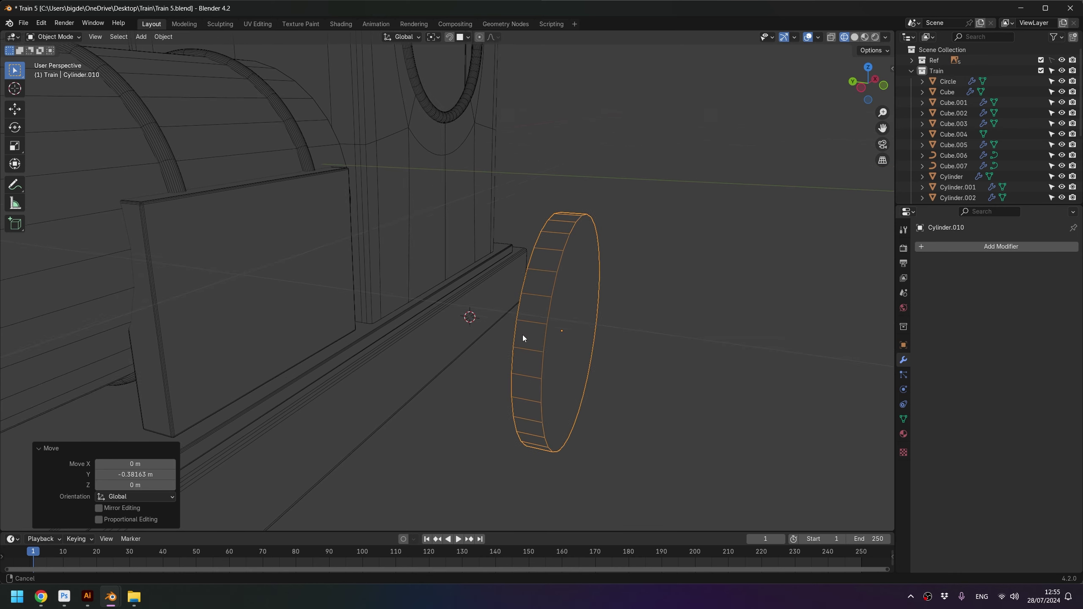
{"action": "key", "text": "g"}
{"action": "key", "text": "y"}
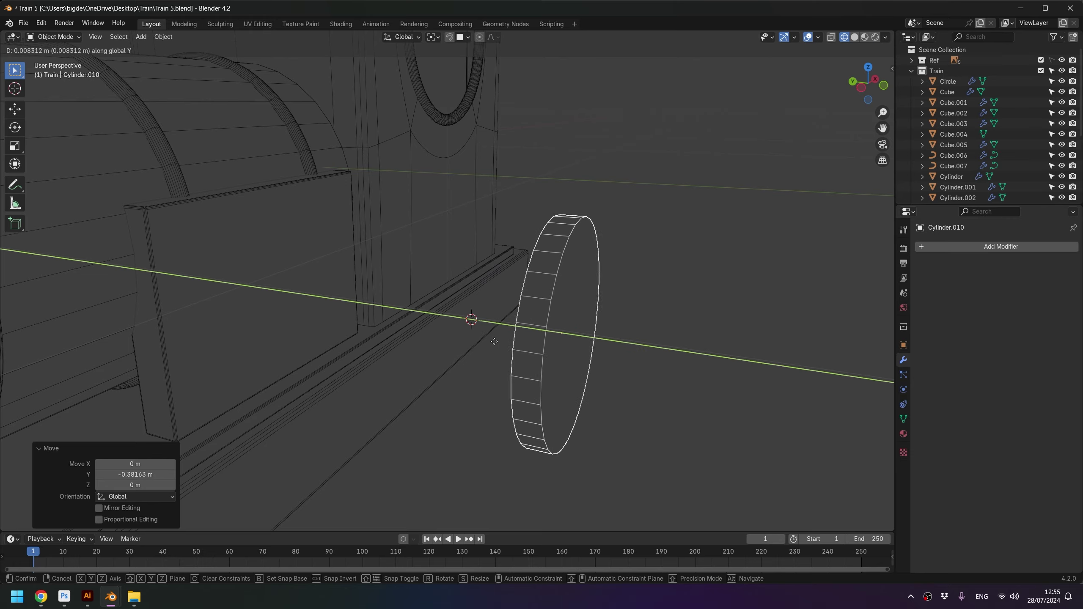
{"action": "left_click", "coordinate": [474, 338]}
{"action": "middle_click_drag", "start_coordinate": [472, 342], "coordinate": [497, 324]}
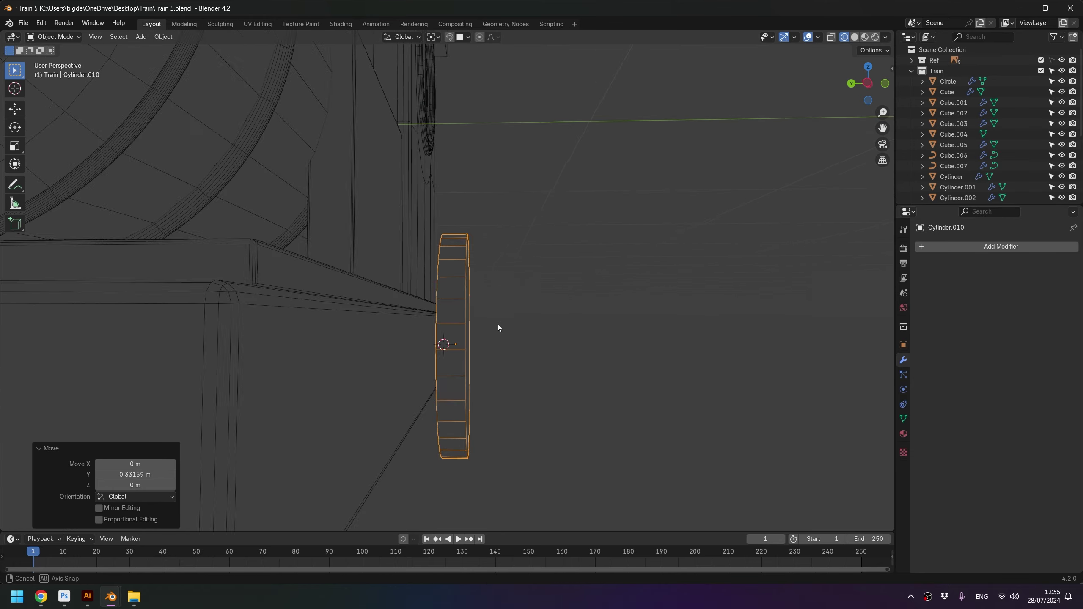
{"action": "scroll", "coordinate": [501, 322], "scroll_direction": "up", "scroll_amount": 3}
{"action": "key", "text": "KP_3"}
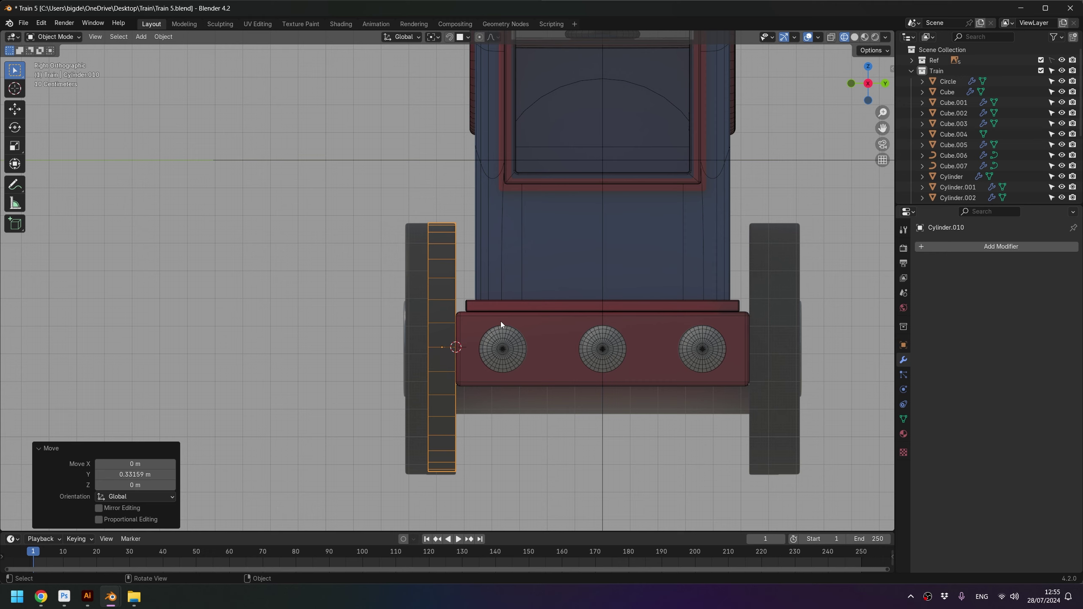
{"action": "key", "text": "g"}
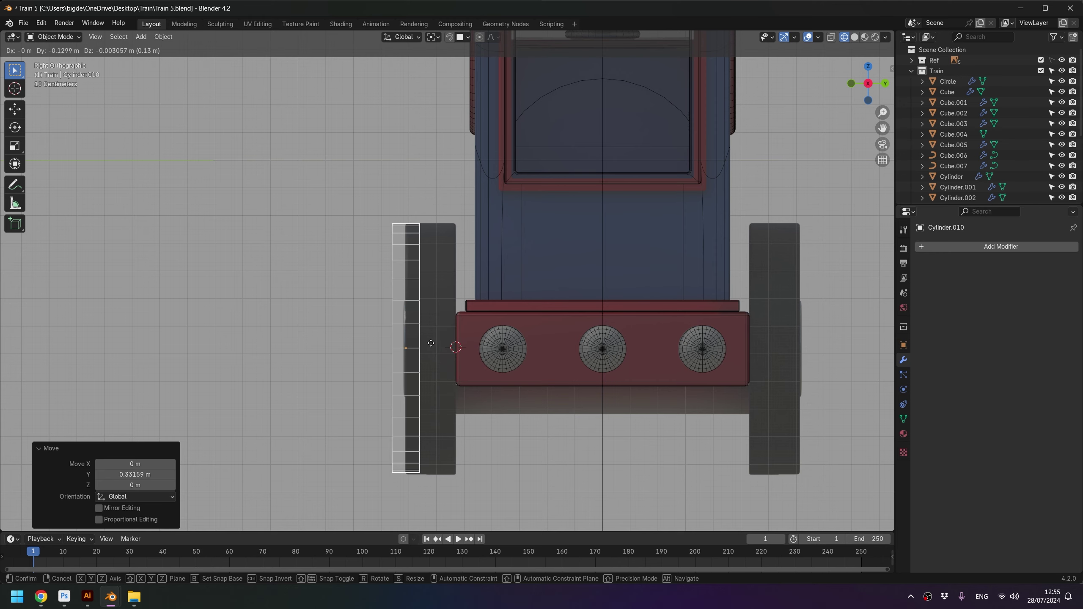
{"action": "right_click", "coordinate": [429, 344]}
{"action": "middle_click_drag", "start_coordinate": [414, 345], "coordinate": [464, 307], "text": "shift"}
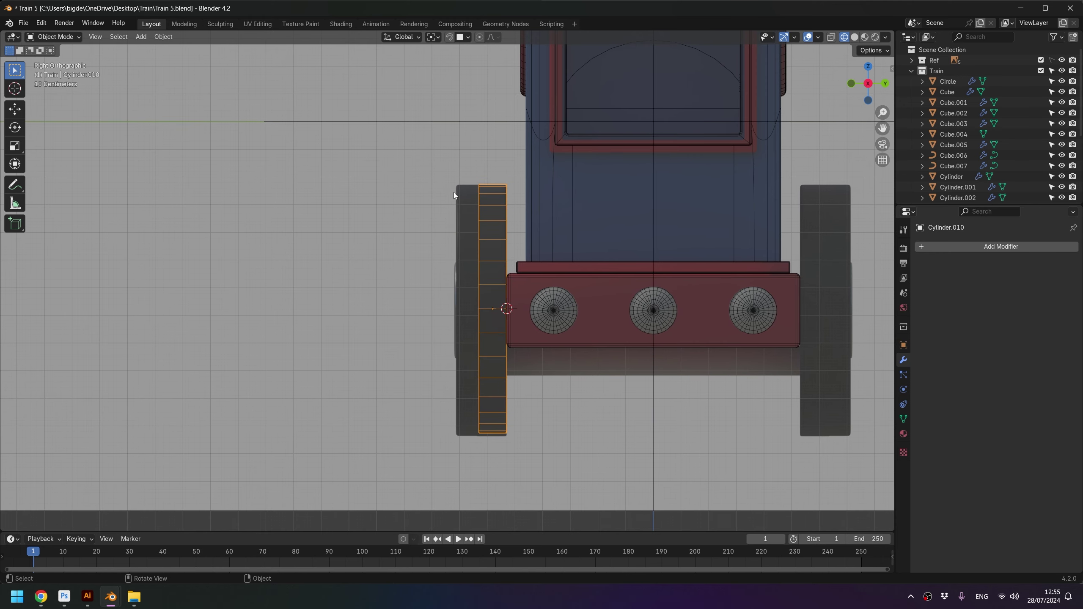
Step: In Edit Mode, push the left column of cylinder vertices outward along Y
{"action": "key", "text": "Tab"}
{"action": "left_click_drag", "start_coordinate": [413, 134], "coordinate": [486, 469]}
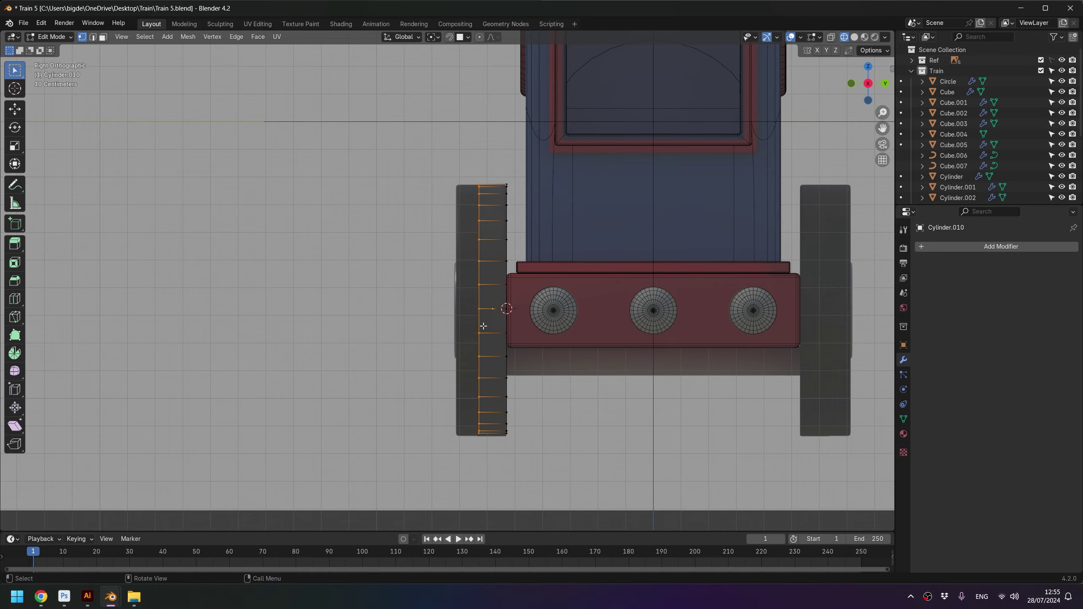
{"action": "scroll", "coordinate": [494, 324], "scroll_direction": "up", "scroll_amount": 6}
{"action": "key", "text": "g"}
{"action": "key", "text": "y"}
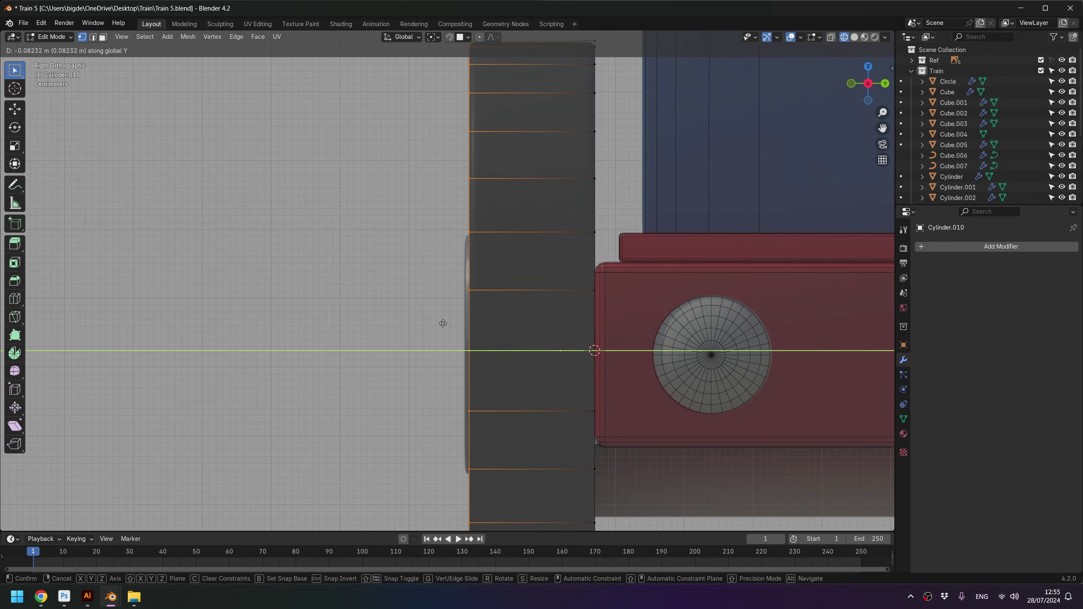
{"action": "left_click", "coordinate": [443, 324]}
{"action": "scroll", "coordinate": [477, 312], "scroll_direction": "up", "scroll_amount": 2}
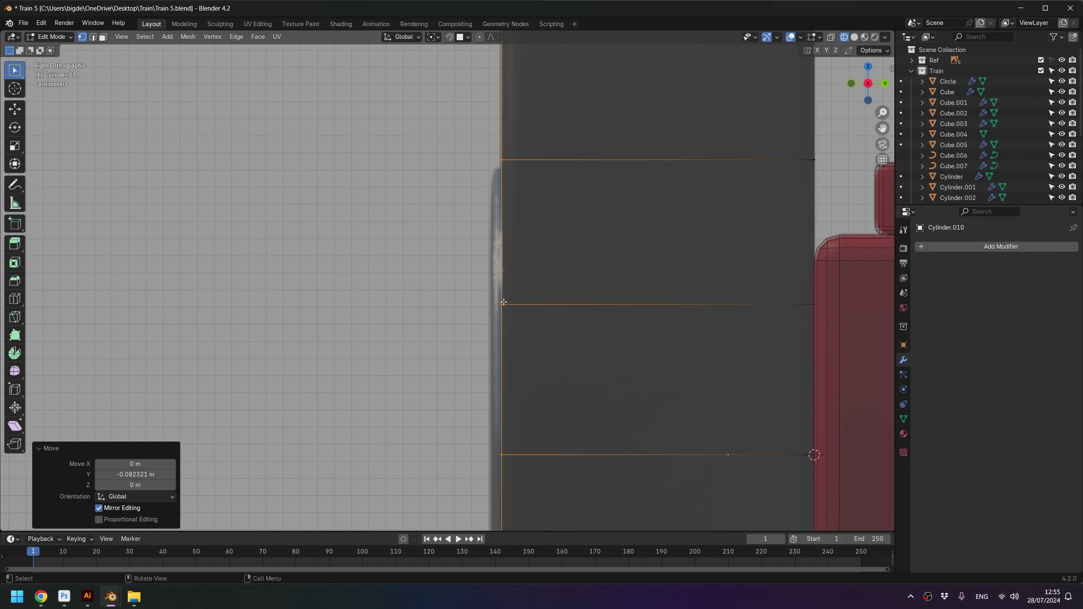
{"action": "key", "text": "g"}
{"action": "key", "text": "y"}
{"action": "left_click", "coordinate": [506, 299]}
{"action": "scroll", "coordinate": [507, 299], "scroll_direction": "down", "scroll_amount": 2}
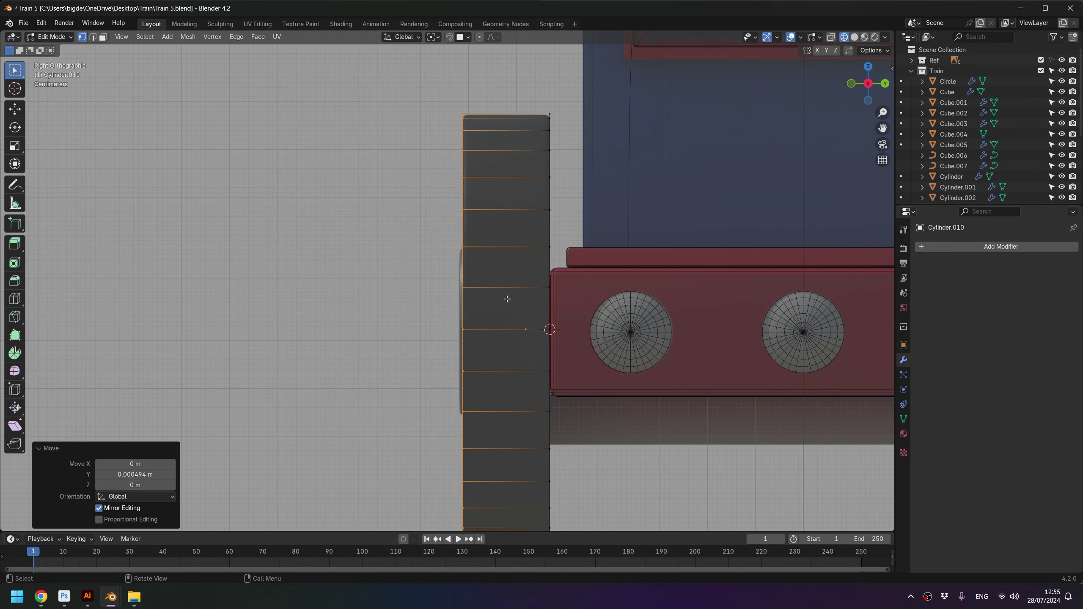
{"action": "key", "text": "KP_1"}
{"action": "mouse_move", "coordinate": [507, 298]}
{"action": "middle_mouse_down", "text": "shift"}
{"action": "mouse_move", "coordinate": [701, 271]}
{"action": "mouse_move", "coordinate": [687, 300]}
{"action": "middle_mouse_up", "text": "shift"}
{"action": "key", "text": "Tab"}
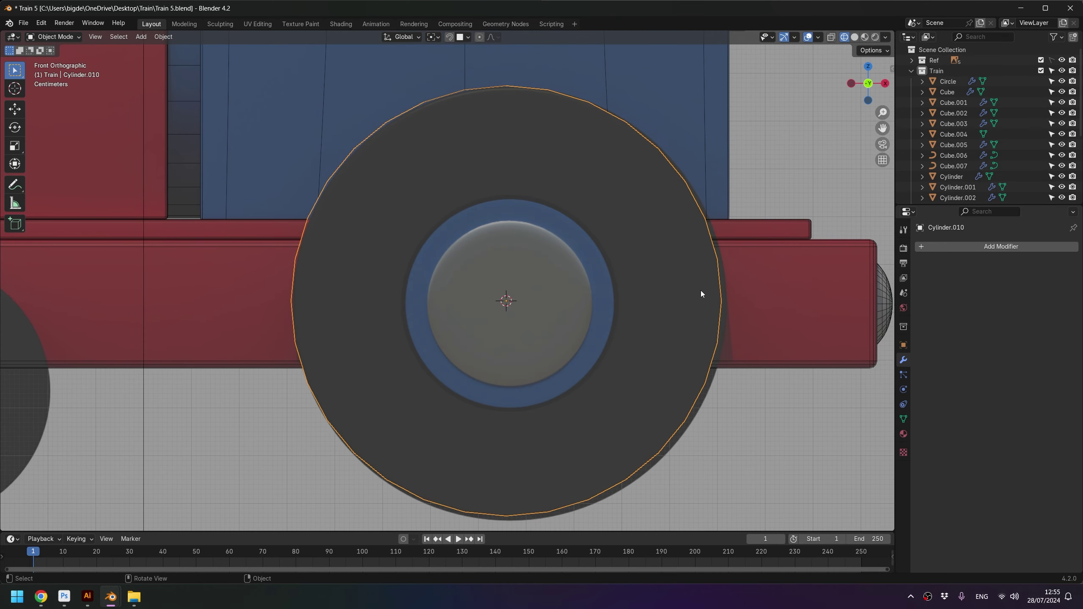
Step: Nudge the wheel into place and slightly enlarge its whole mesh in Edit Mode
{"action": "key", "text": "g"}
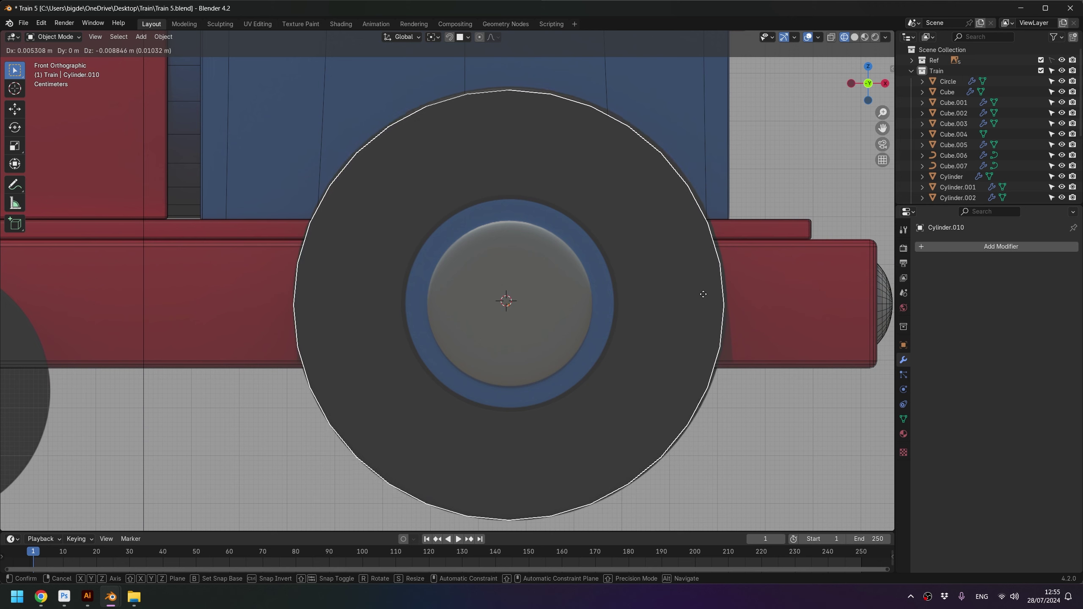
{"action": "left_click", "coordinate": [700, 295]}
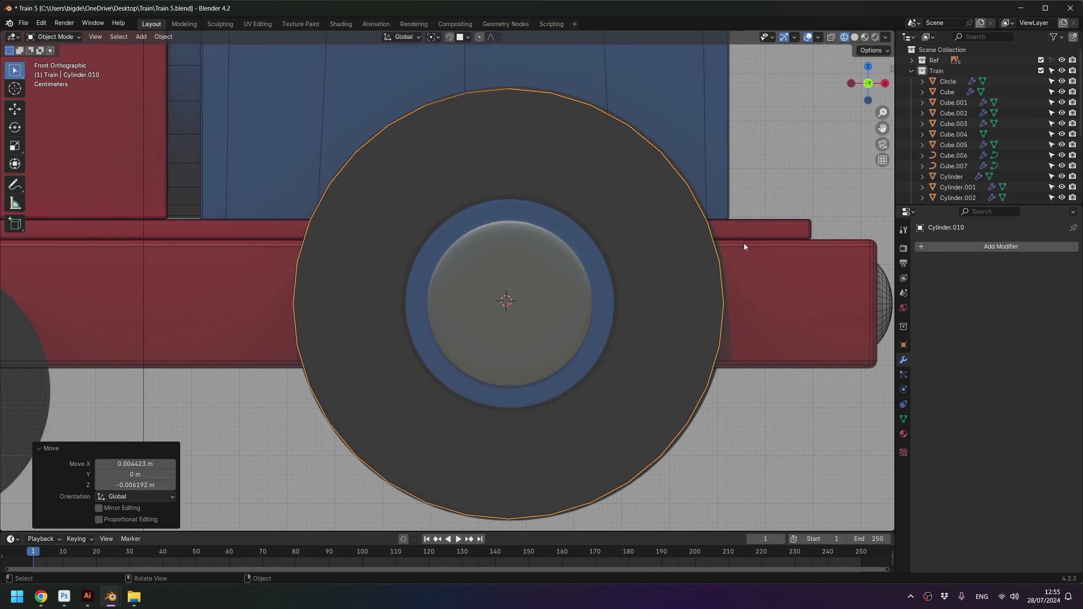
{"action": "key", "text": "Tab"}
{"action": "key", "text": "s"}
{"action": "left_click", "coordinate": [749, 242]}
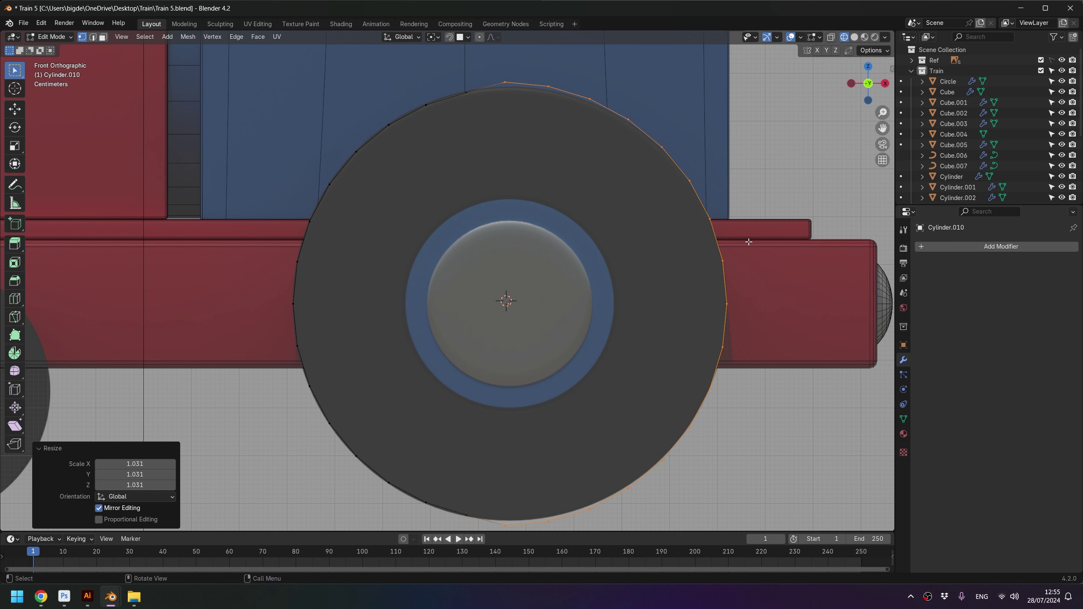
{"action": "key", "text": "g"}
{"action": "right_click", "coordinate": [747, 241]}
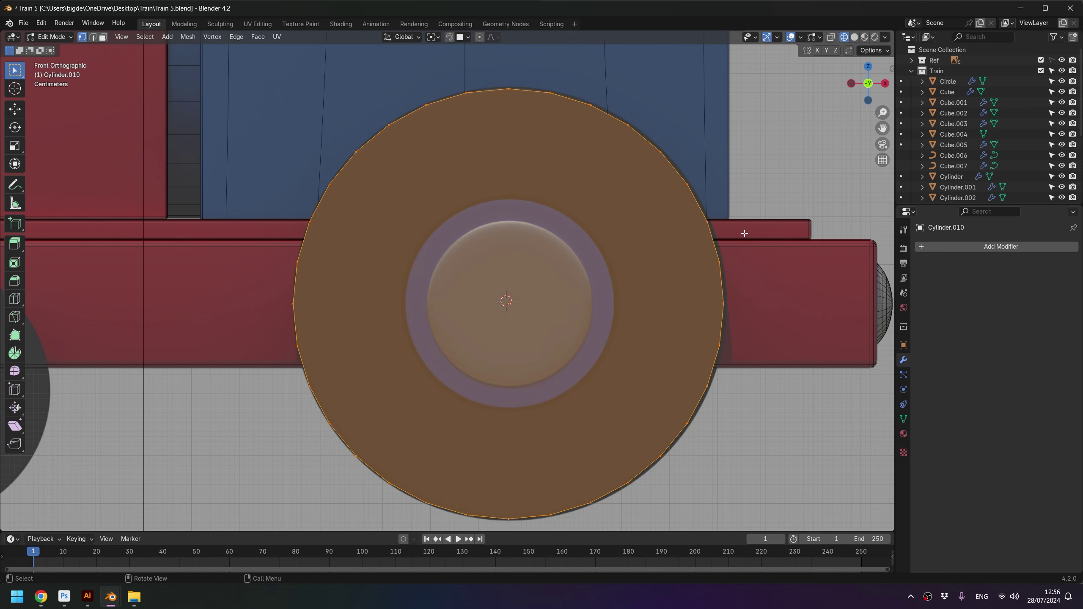
{"action": "key", "text": "a"}
{"action": "key", "text": "s"}
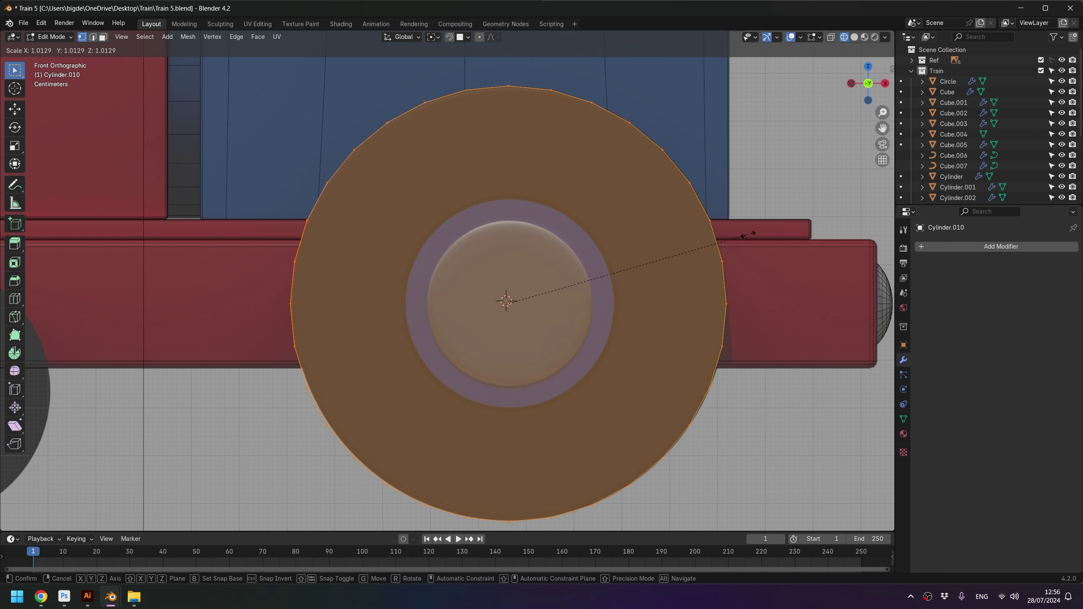
{"action": "left_click", "coordinate": [751, 234]}
{"action": "key", "text": "Tab"}
Step: Shift the wheel along Y and reselect its full mesh in front view
{"action": "scroll", "coordinate": [495, 264], "scroll_direction": "down", "scroll_amount": 3}
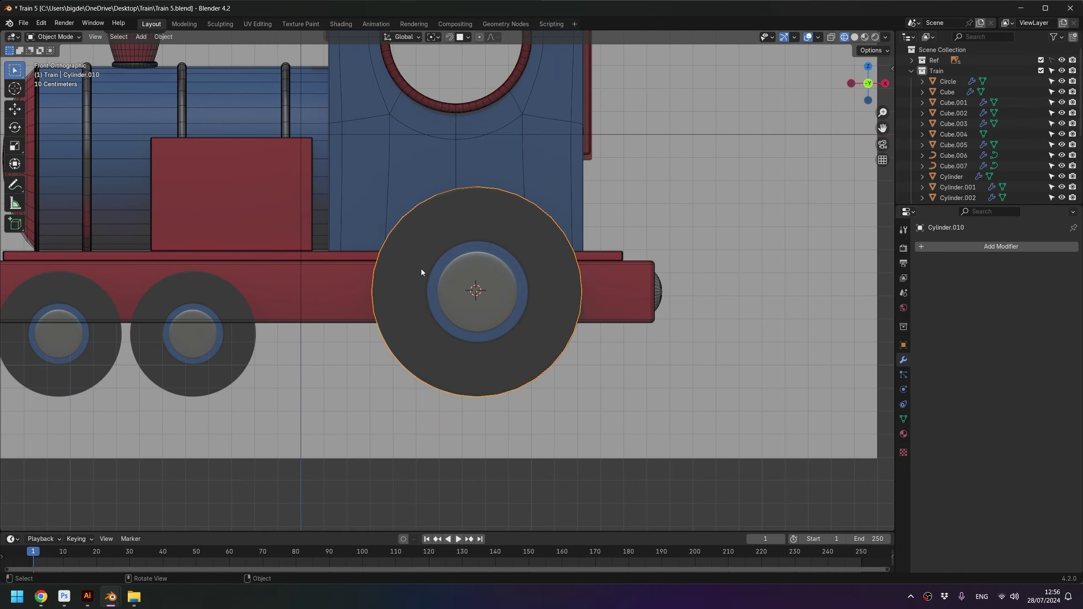
{"action": "middle_click_drag", "start_coordinate": [421, 269], "coordinate": [496, 298]}
{"action": "key", "text": "g"}
{"action": "key", "text": "y"}
{"action": "left_click", "coordinate": [428, 308]}
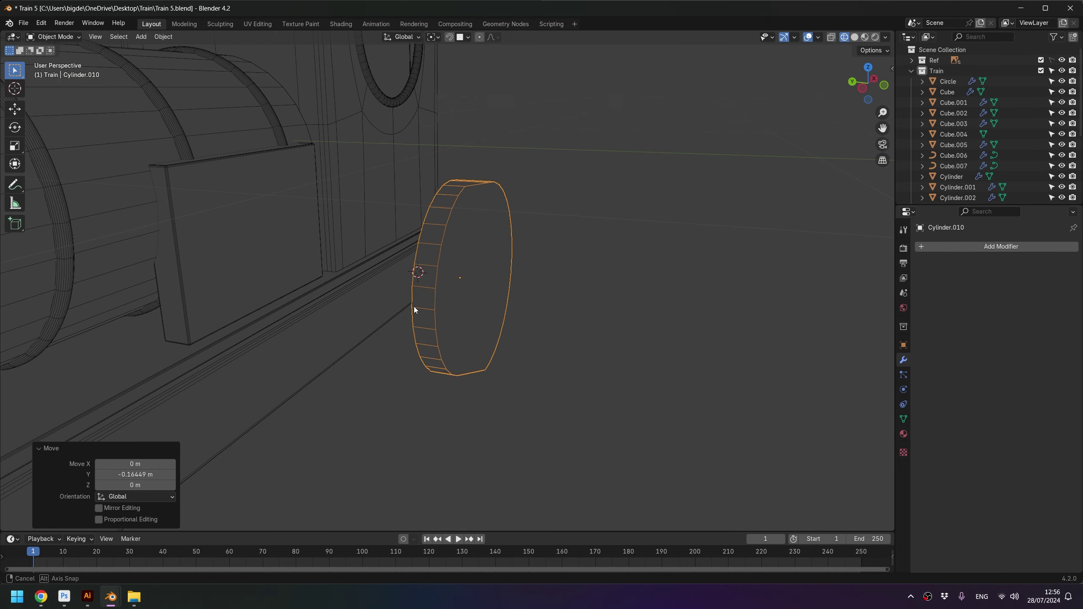
{"action": "mouse_move", "coordinate": [414, 306]}
{"action": "middle_mouse_down"}
{"action": "mouse_move", "coordinate": [392, 234]}
{"action": "mouse_move", "coordinate": [499, 415]}
{"action": "mouse_move", "coordinate": [508, 377]}
{"action": "middle_mouse_up"}
{"action": "key", "text": "Tab"}
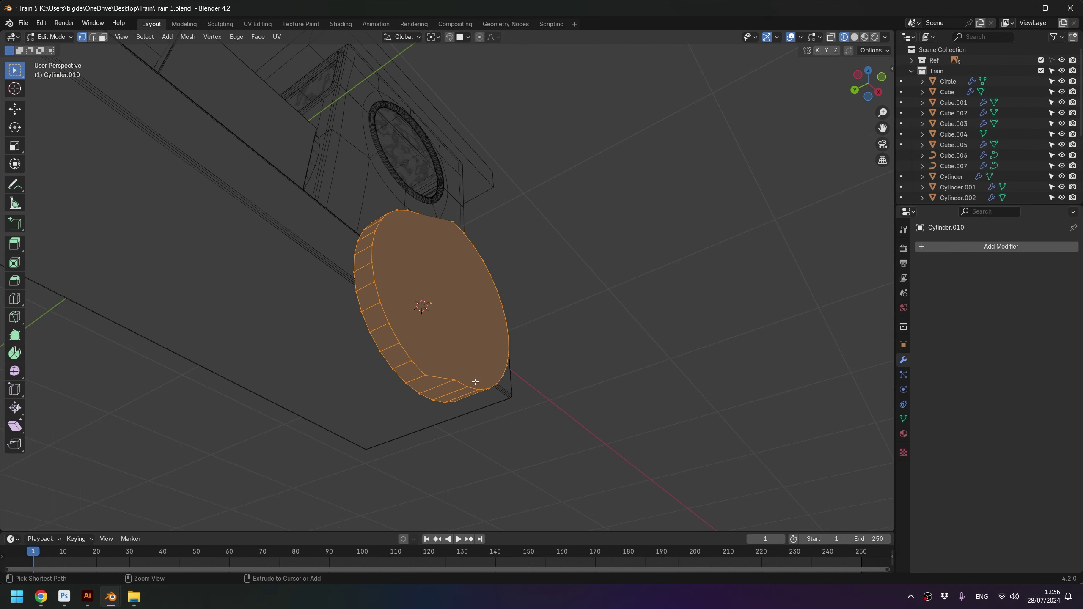
{"action": "left_click", "coordinate": [463, 387], "text": "alt"}
{"action": "key", "text": "ctrl+z"}
{"action": "left_click", "coordinate": [462, 384], "text": "alt"}
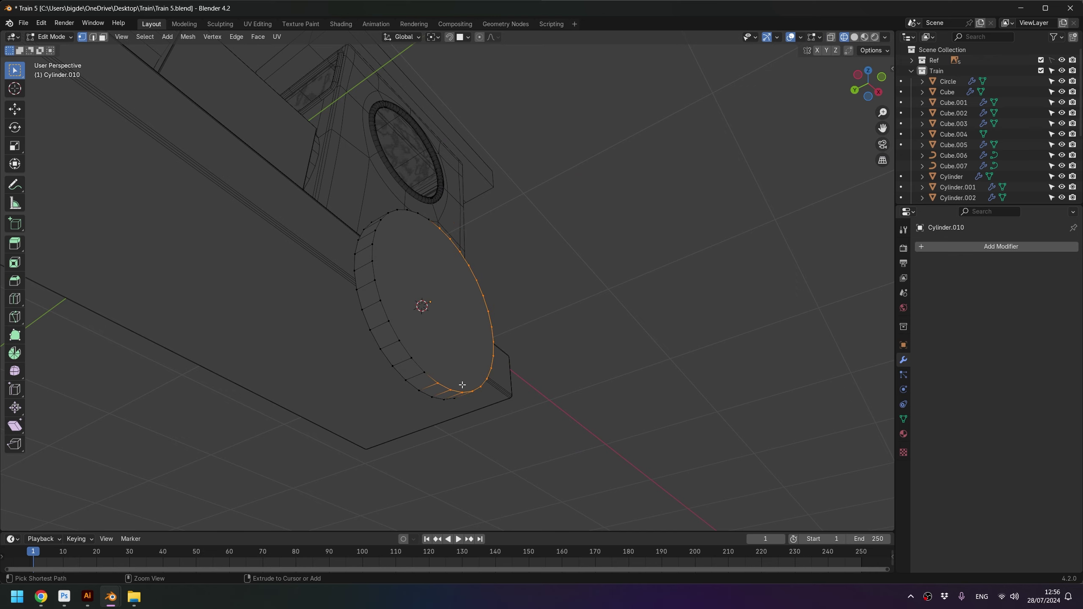
{"action": "key", "text": "a"}
{"action": "key", "text": "KP_1"}
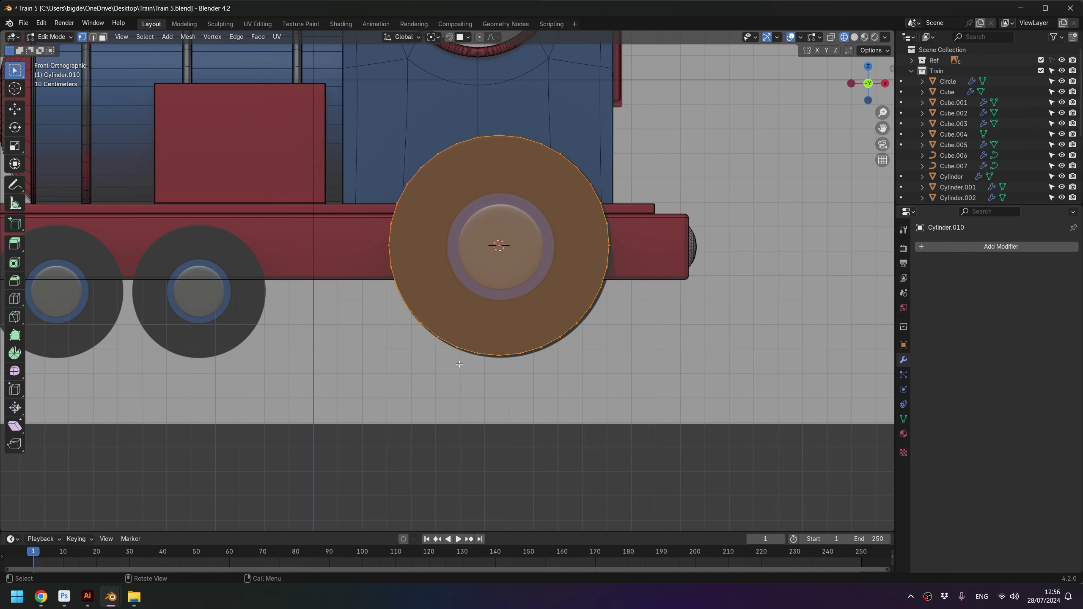
{"action": "scroll", "coordinate": [569, 300], "scroll_direction": "up", "scroll_amount": 2}
{"action": "middle_click_drag", "start_coordinate": [569, 300], "coordinate": [562, 313], "text": "shift"}
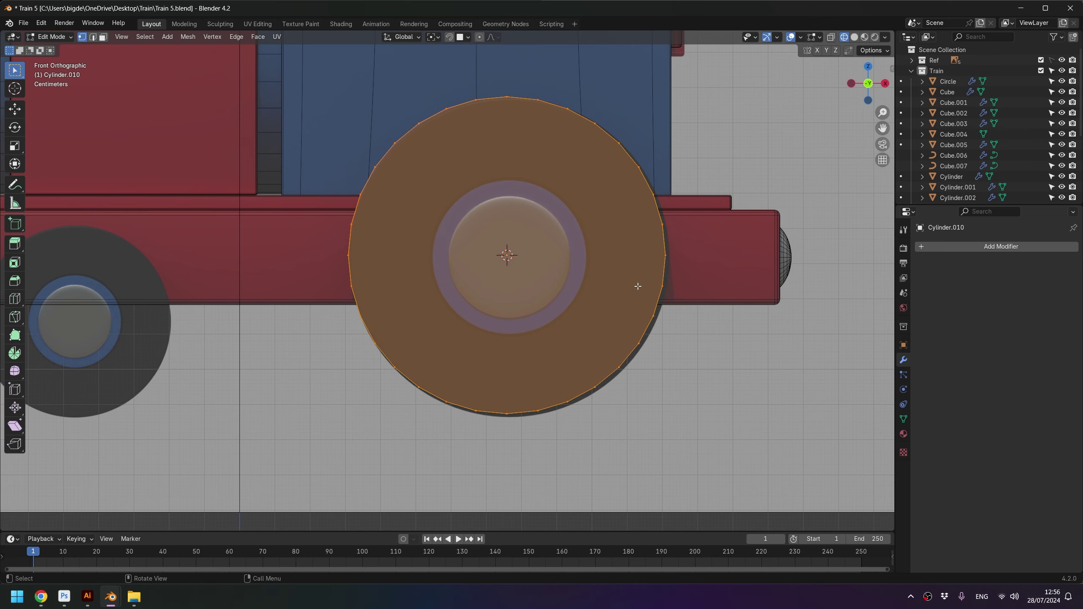
{"action": "middle_click_drag", "start_coordinate": [635, 302], "coordinate": [613, 307], "text": "shift"}
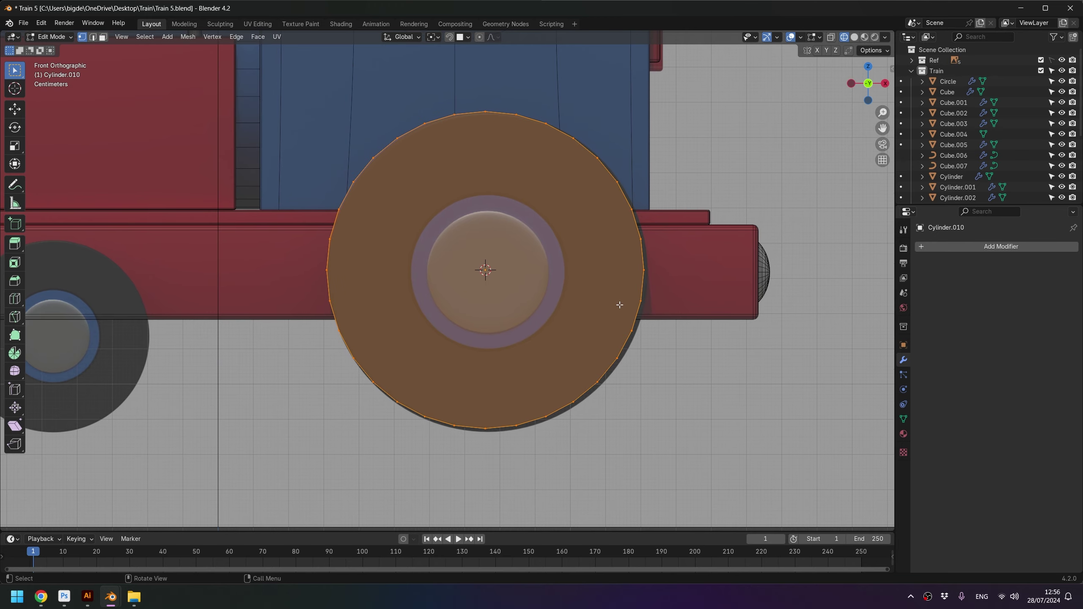
{"action": "key", "text": "Tab"}
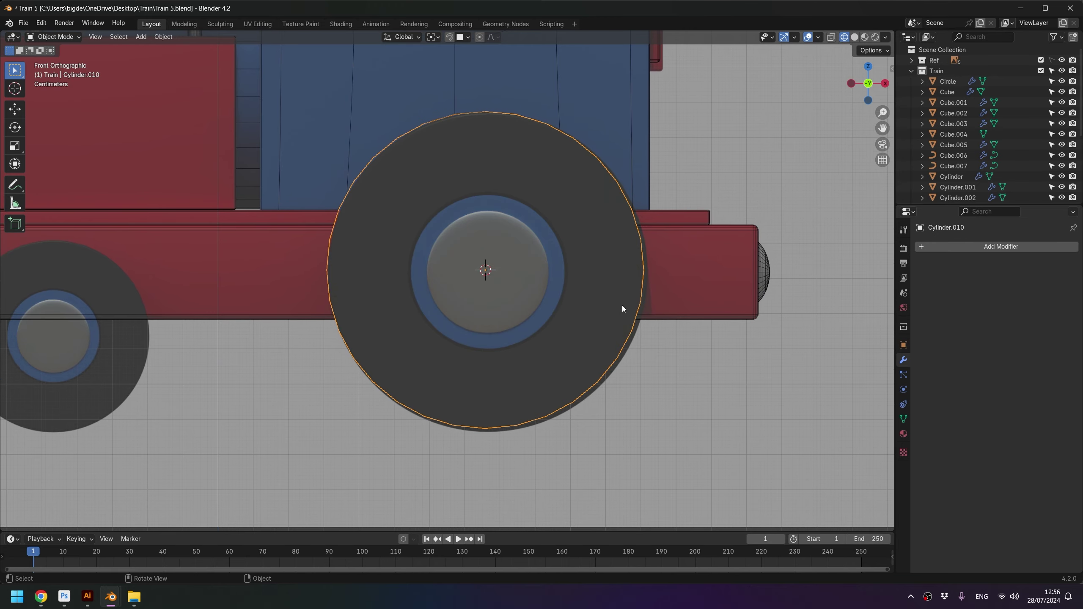
Step: Nudge the wheel lower and scale it 1.01 in X and Z, keeping Y unchanged
{"action": "key", "text": "g"}
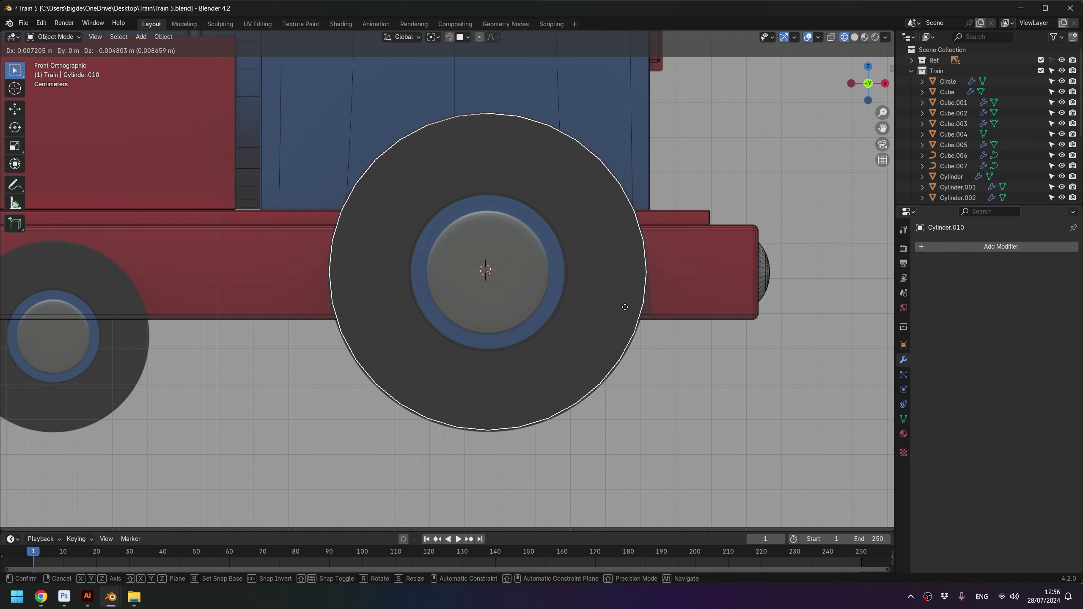
{"action": "left_click", "coordinate": [624, 311]}
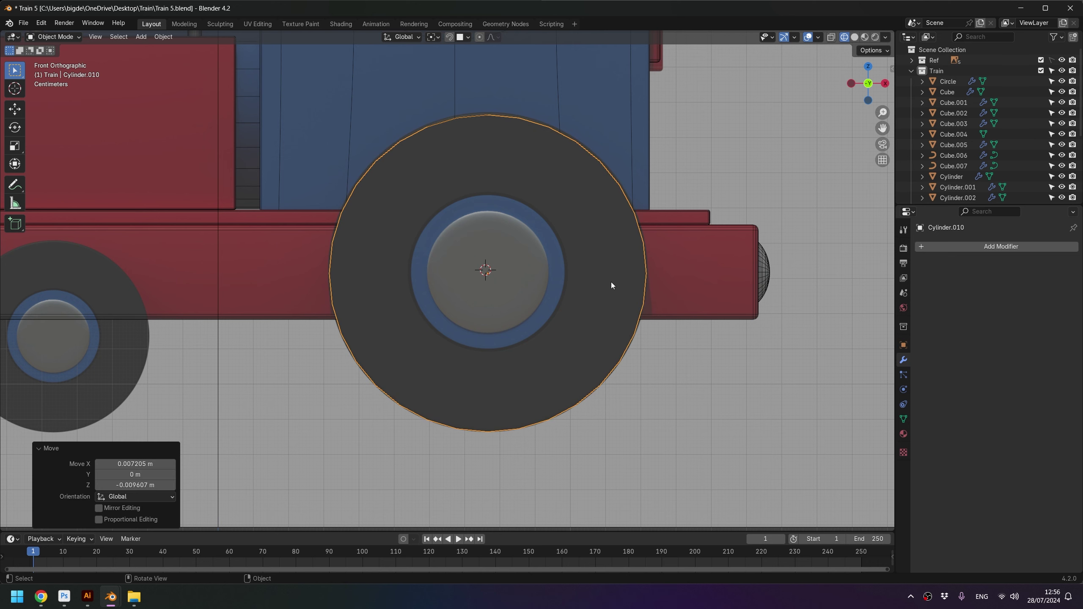
{"action": "key", "text": "s"}
{"action": "key", "text": "shift+y"}
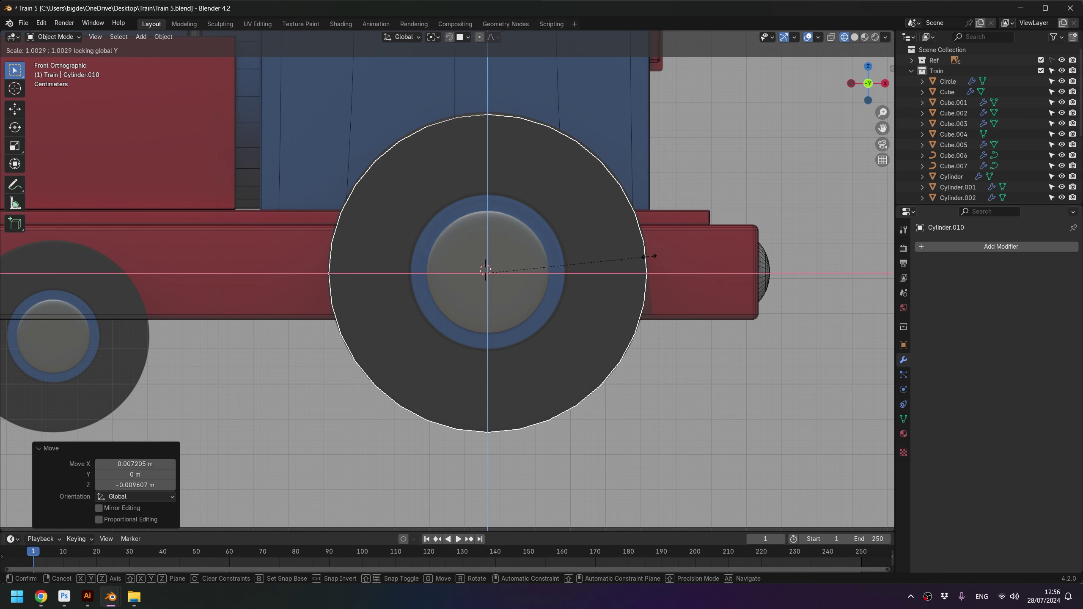
{"action": "left_click", "coordinate": [649, 258]}
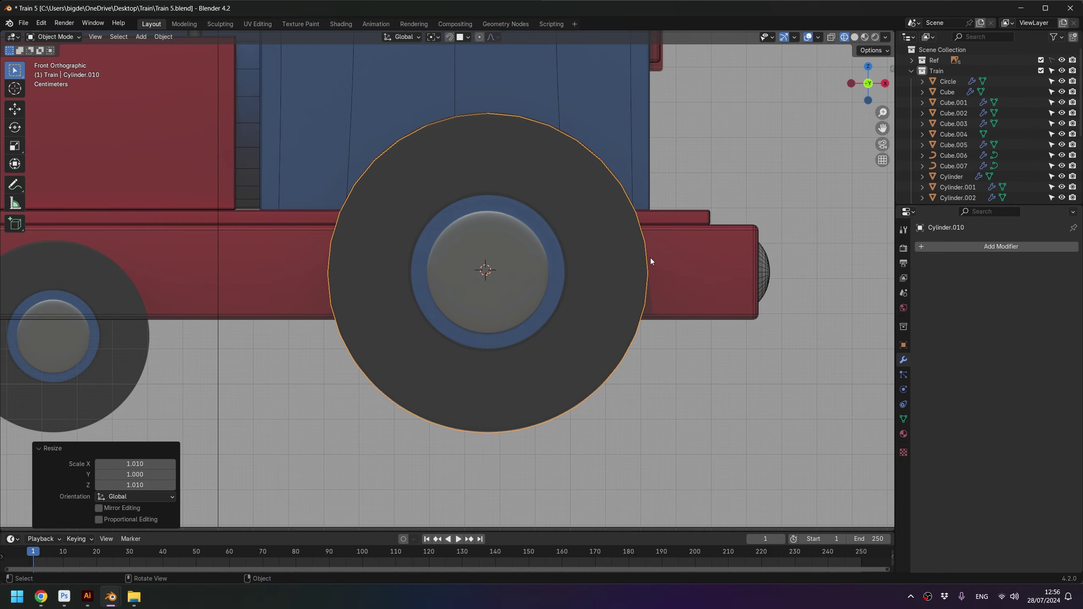
{"action": "mouse_move", "coordinate": [649, 257]}
{"action": "middle_mouse_down"}
{"action": "mouse_move", "coordinate": [574, 271]}
{"action": "mouse_move", "coordinate": [609, 277]}
{"action": "middle_mouse_up"}
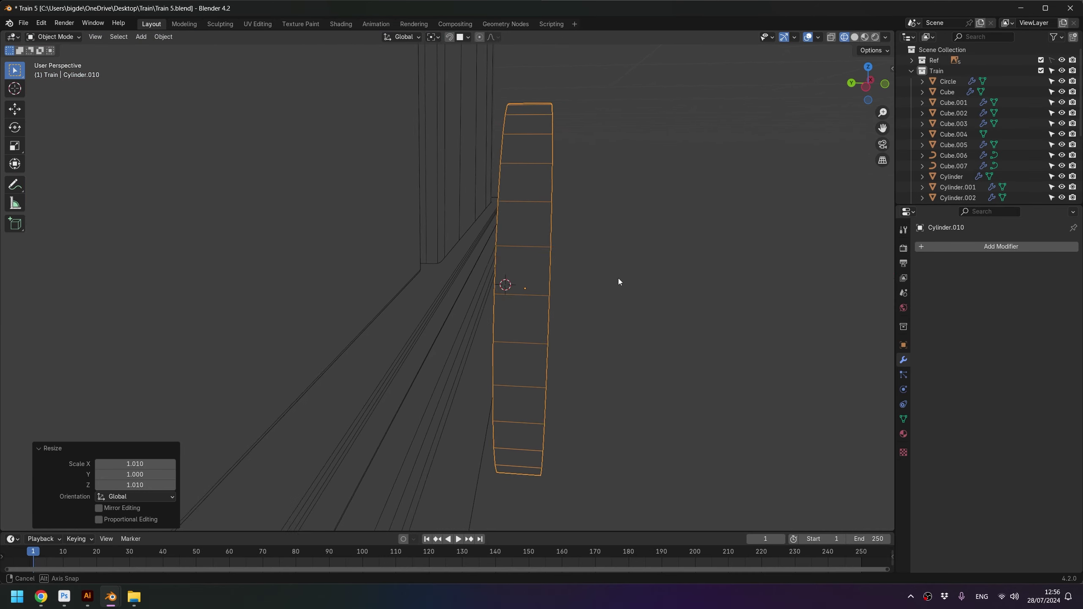
{"action": "key", "text": "KP_3"}
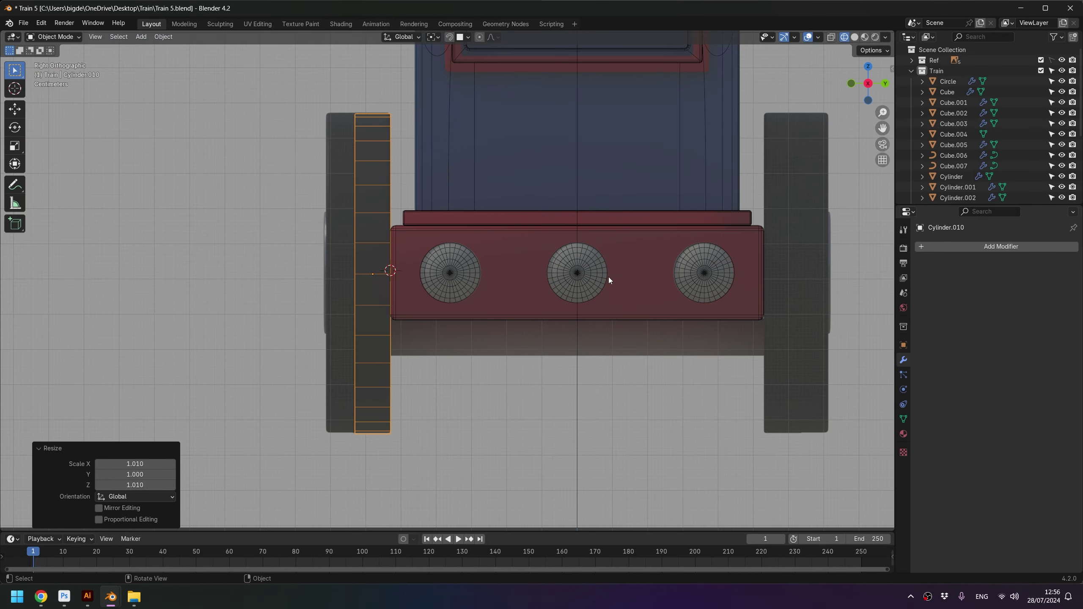
Step: Push the rear wheel's front face along Y to thicken the disc
{"action": "key", "text": "Tab"}
{"action": "left_click_drag", "start_coordinate": [320, 92], "coordinate": [375, 473]}
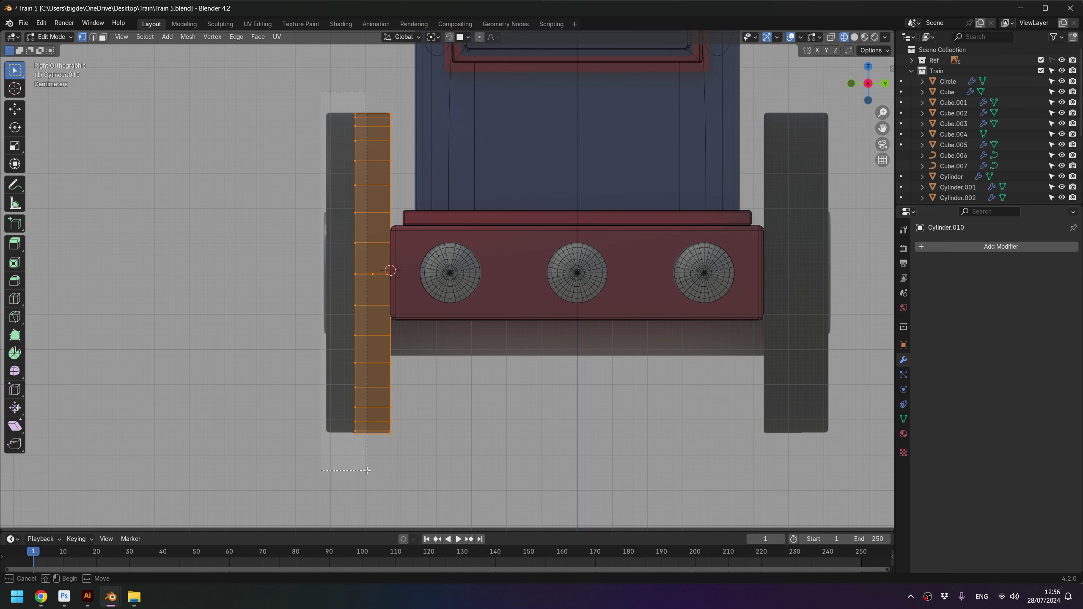
{"action": "key", "text": "alt+z"}
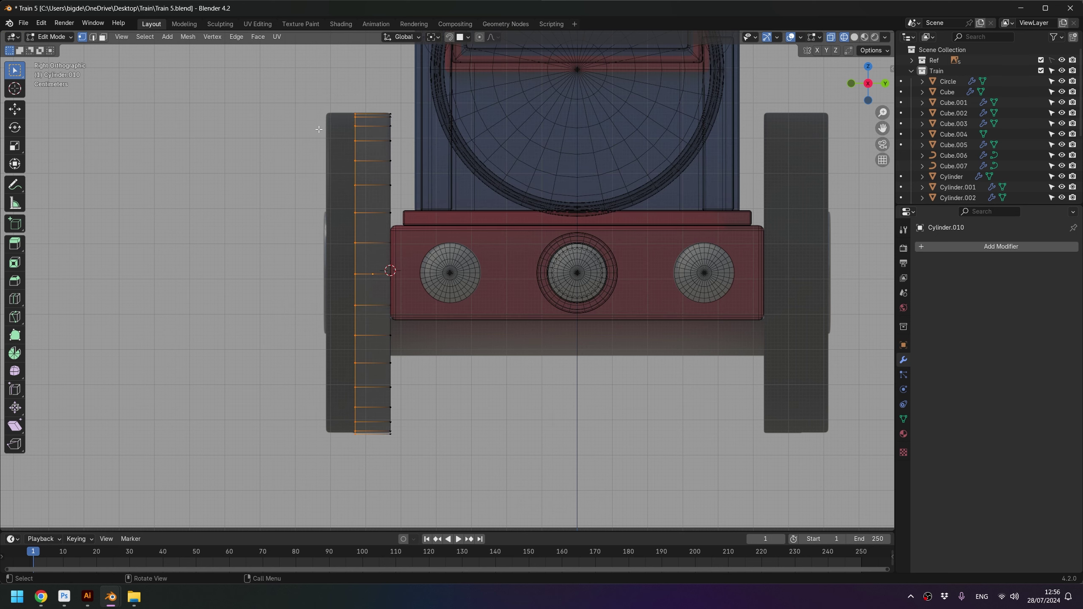
{"action": "key", "text": "g"}
{"action": "key", "text": "y"}
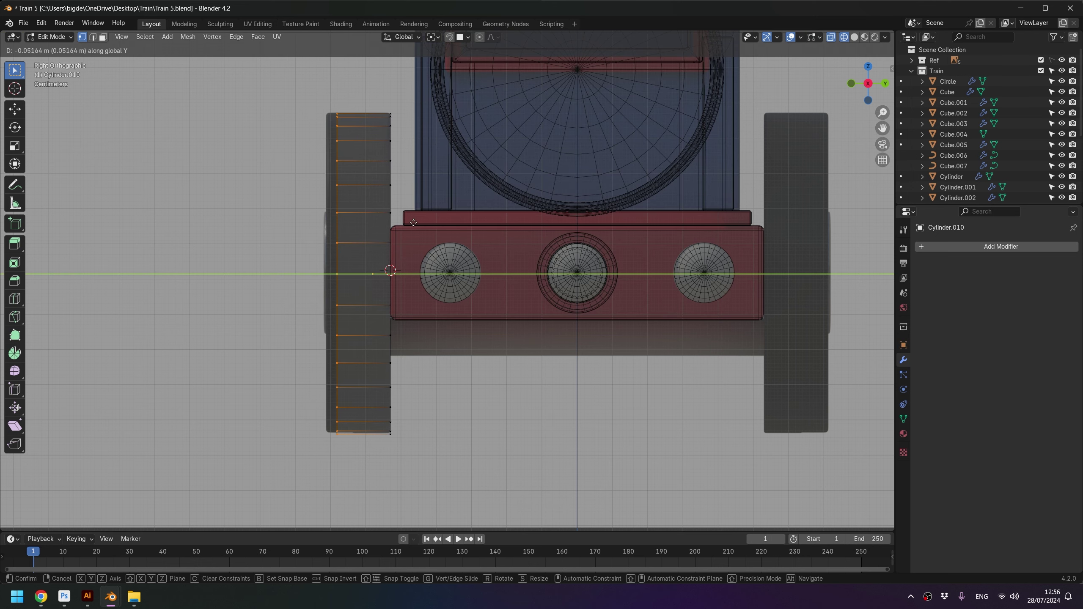
{"action": "left_click", "coordinate": [405, 222]}
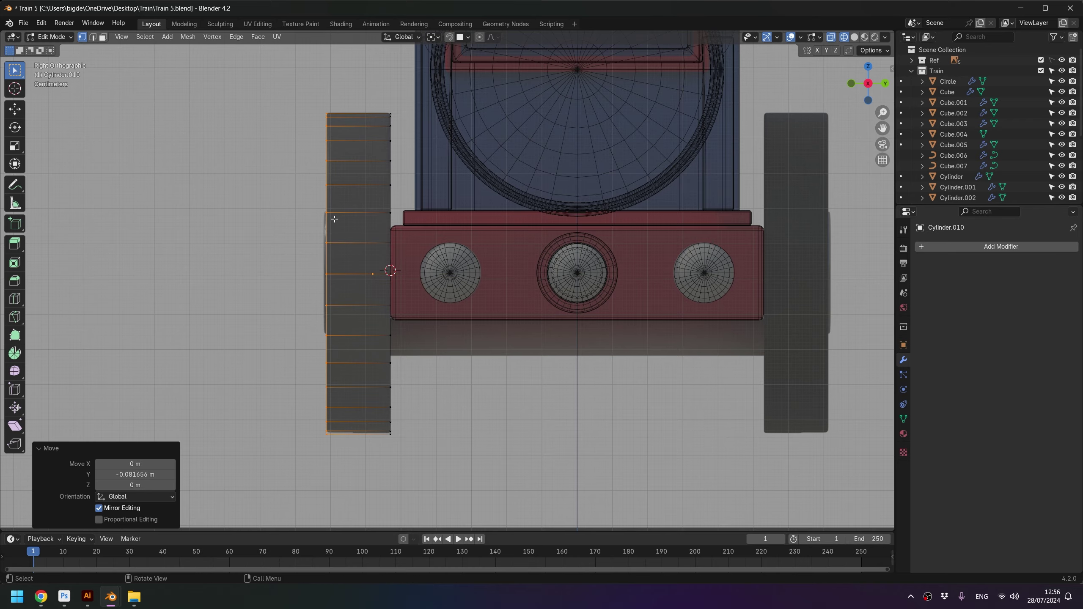
Step: Orbit to check the wheel's thickness, returning to Front Orthographic view
{"action": "key", "text": "KP_1"}
{"action": "scroll", "coordinate": [480, 260], "scroll_direction": "down", "scroll_amount": 5}
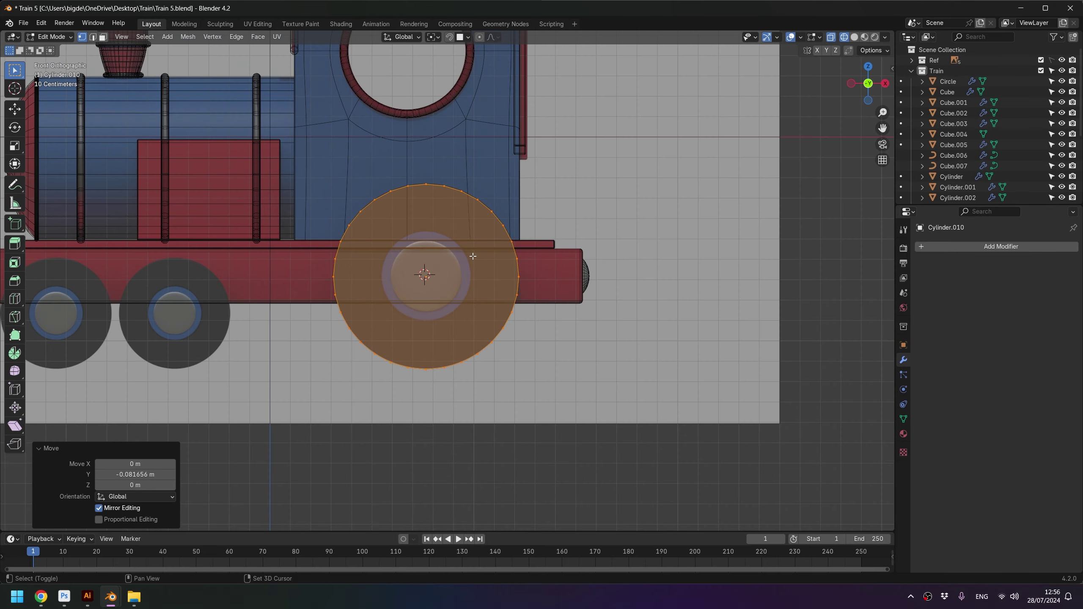
{"action": "mouse_move", "coordinate": [479, 259]}
{"action": "middle_mouse_down"}
{"action": "mouse_move", "coordinate": [553, 328]}
{"action": "mouse_move", "coordinate": [532, 306]}
{"action": "middle_mouse_up"}
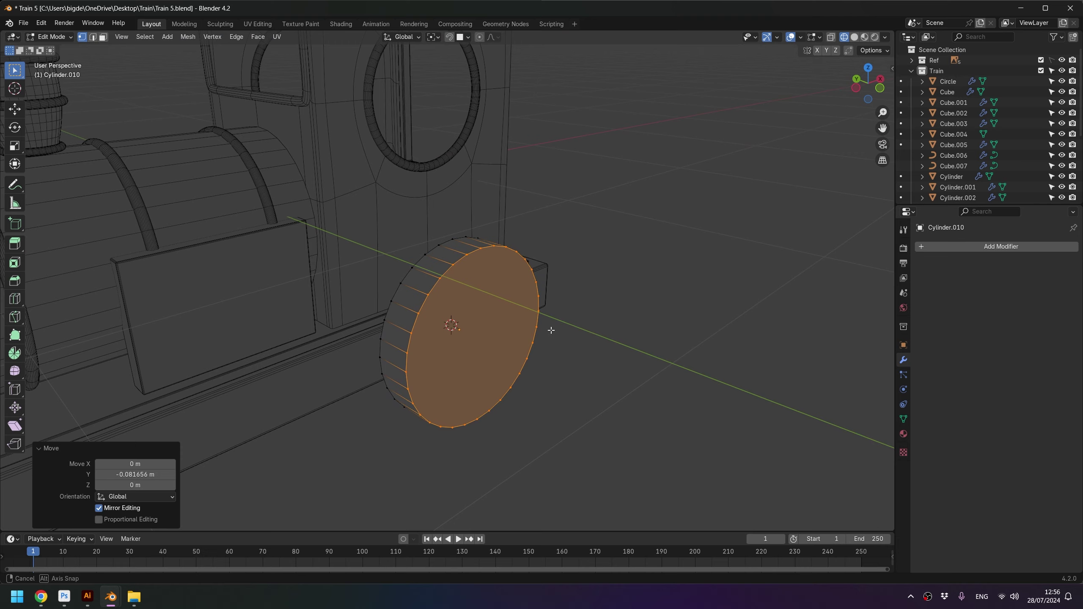
{"action": "key", "text": "KP_1"}
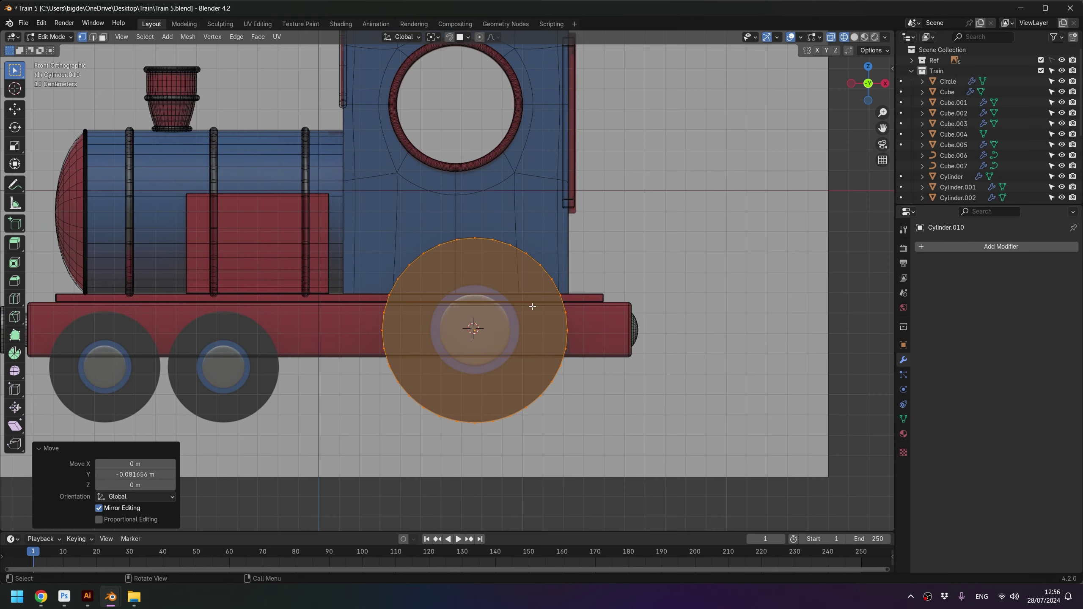
{"action": "scroll", "coordinate": [533, 306], "scroll_direction": "up", "scroll_amount": 3}
{"action": "middle_click_drag", "start_coordinate": [581, 326], "coordinate": [598, 352]}
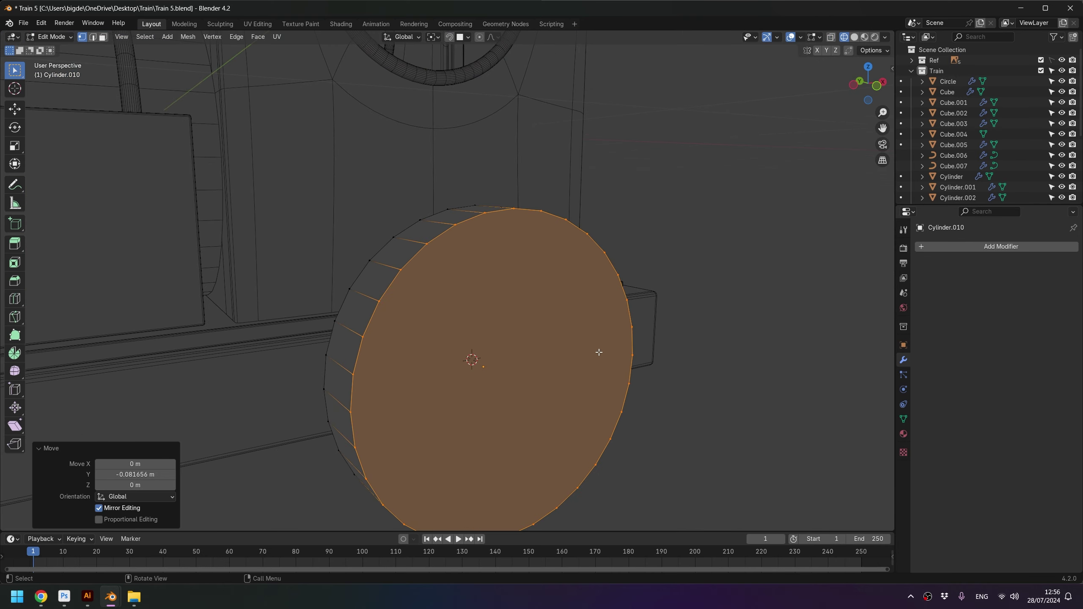
{"action": "key", "text": "KP_1"}
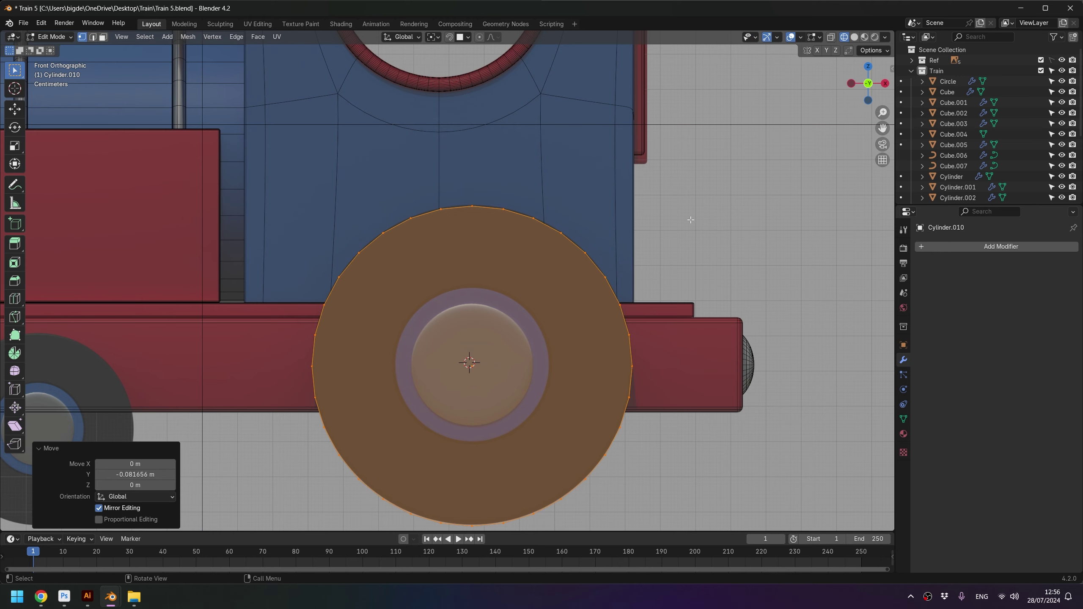
Step: Inset the wheel's front face twice to form concentric rings
{"action": "key", "text": "i"}
{"action": "left_click", "coordinate": [627, 271]}
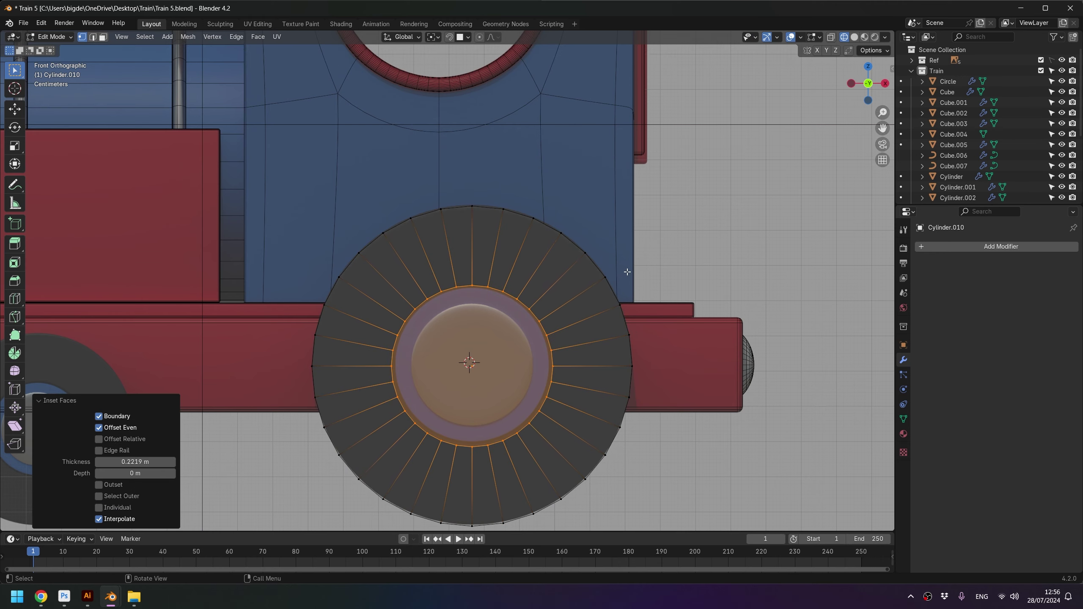
{"action": "scroll", "coordinate": [627, 271], "scroll_direction": "up", "scroll_amount": 5}
{"action": "scroll", "coordinate": [632, 273], "scroll_direction": "down", "scroll_amount": 1}
{"action": "key", "text": "i"}
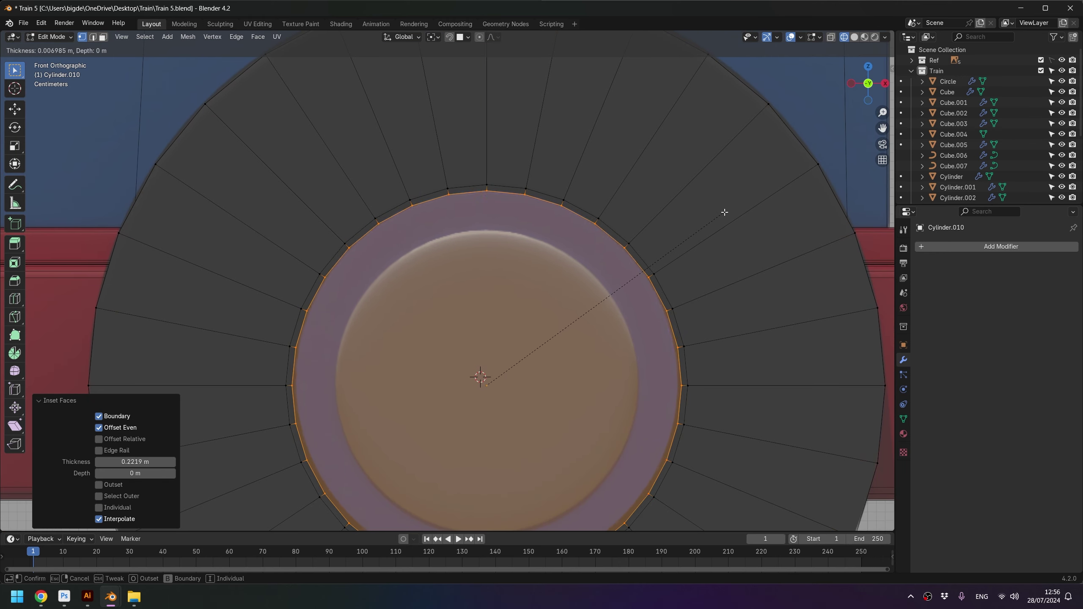
{"action": "left_click", "coordinate": [689, 233]}
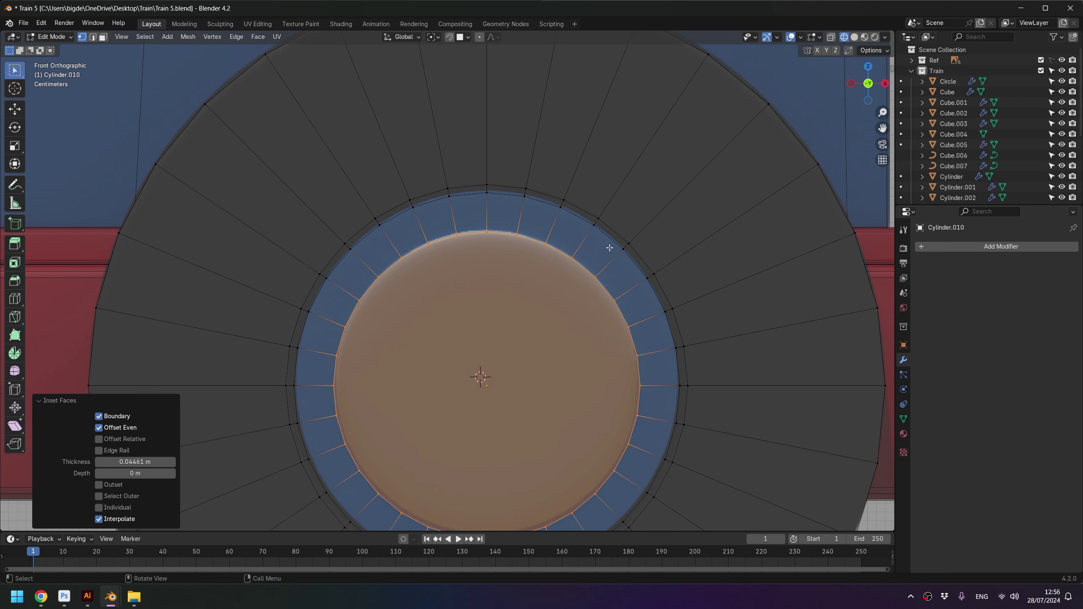
{"action": "scroll", "coordinate": [606, 246], "scroll_direction": "down", "scroll_amount": 5}
Step: Save the train file and switch the viewport to solid shading
{"action": "key", "text": "Tab"}
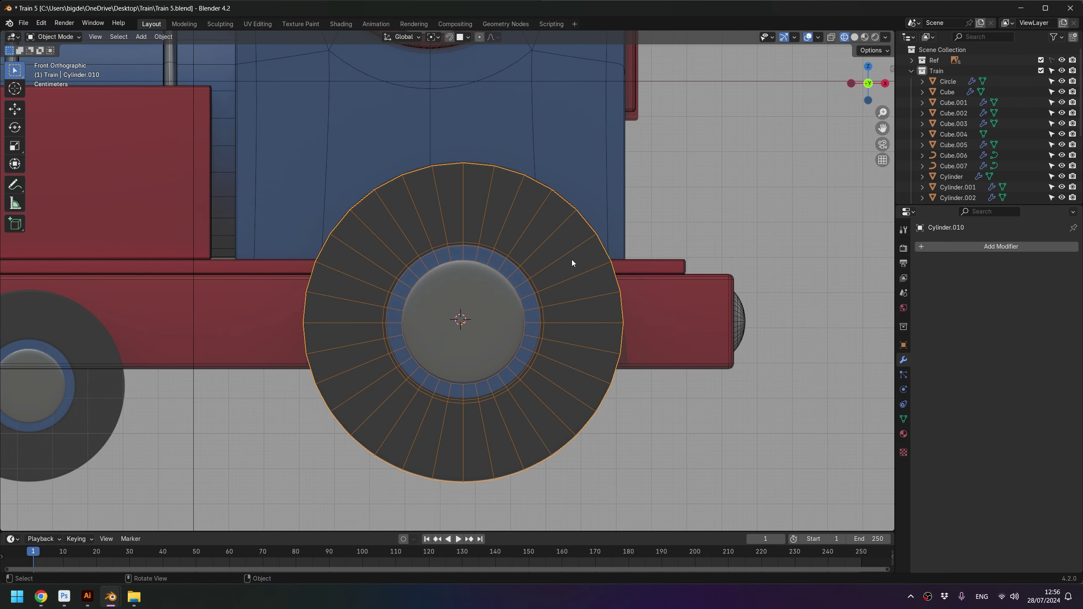
{"action": "key", "text": "ctrl+s"}
{"action": "scroll", "coordinate": [423, 278], "scroll_direction": "up", "scroll_amount": 3}
{"action": "scroll", "coordinate": [423, 278], "scroll_direction": "up", "scroll_amount": 3}
{"action": "key", "text": "z"}
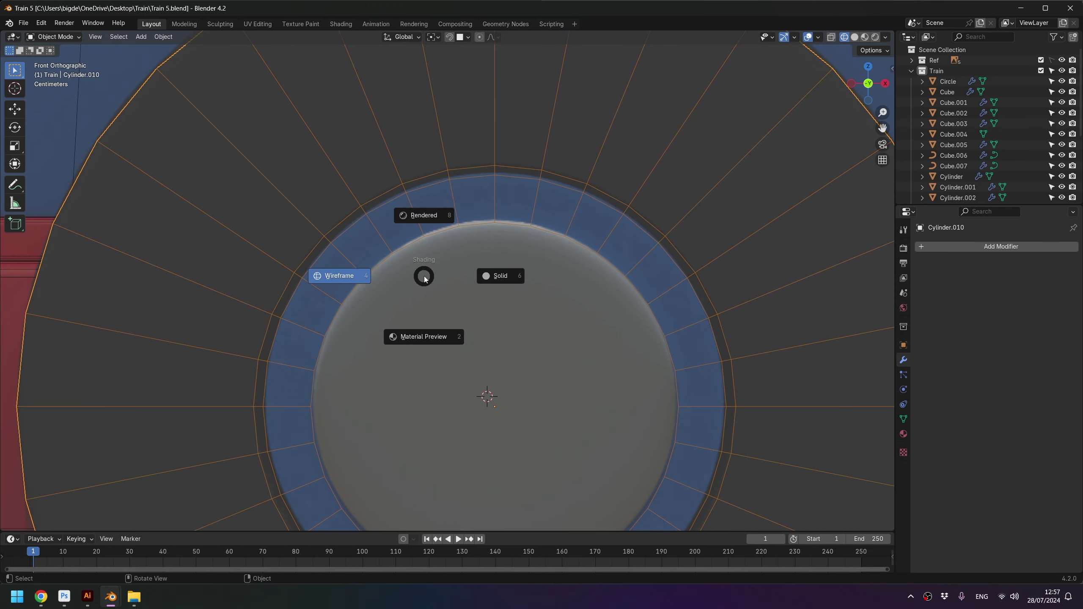
{"action": "left_click", "coordinate": [467, 276]}
{"action": "middle_click_drag", "start_coordinate": [306, 287], "coordinate": [355, 304]}
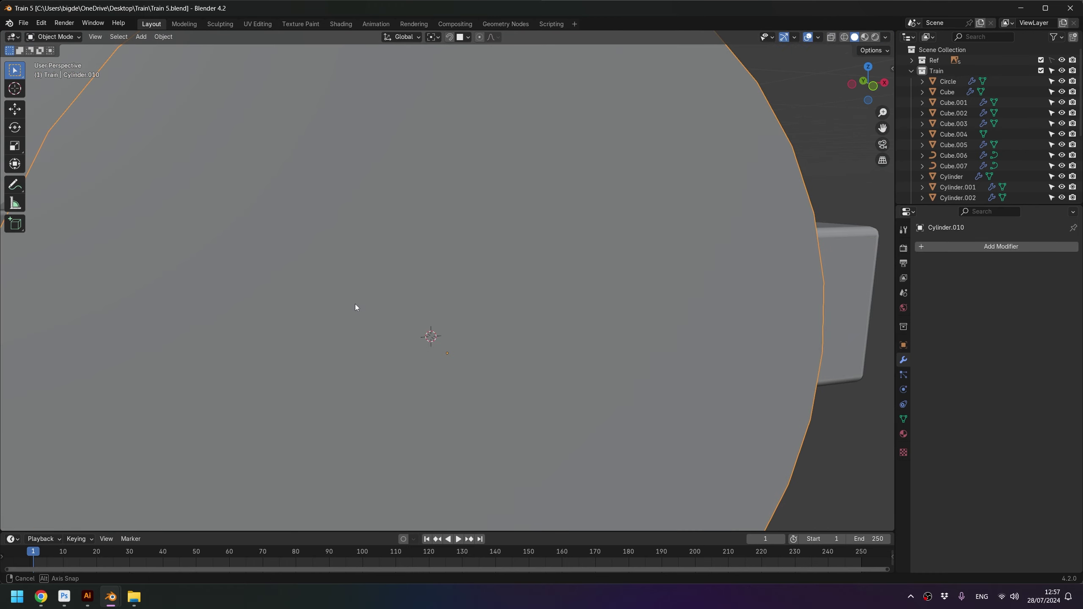
Step: Select the inner ring face loop and extrude it inward
{"action": "key", "text": "Tab"}
{"action": "key", "text": "3"}
{"action": "left_click", "coordinate": [301, 277]}
{"action": "mouse_move", "coordinate": [300, 277]}
{"action": "middle_mouse_down"}
{"action": "mouse_move", "coordinate": [419, 261]}
{"action": "mouse_move", "coordinate": [653, 307]}
{"action": "middle_mouse_up"}
{"action": "left_click", "coordinate": [414, 258], "text": "alt"}
{"action": "key", "text": "e"}
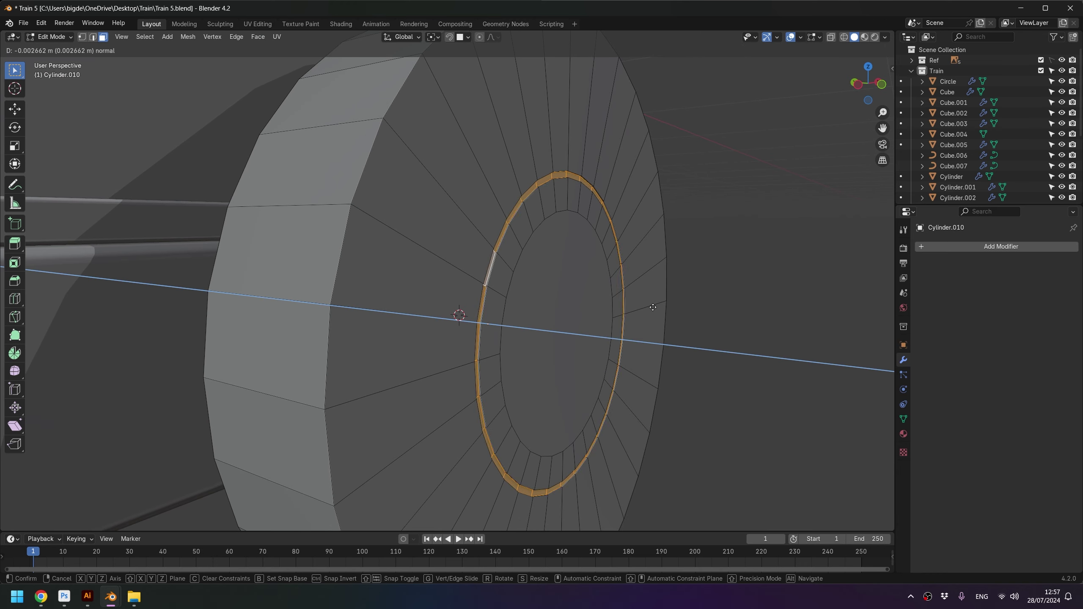
{"action": "left_click", "coordinate": [612, 301]}
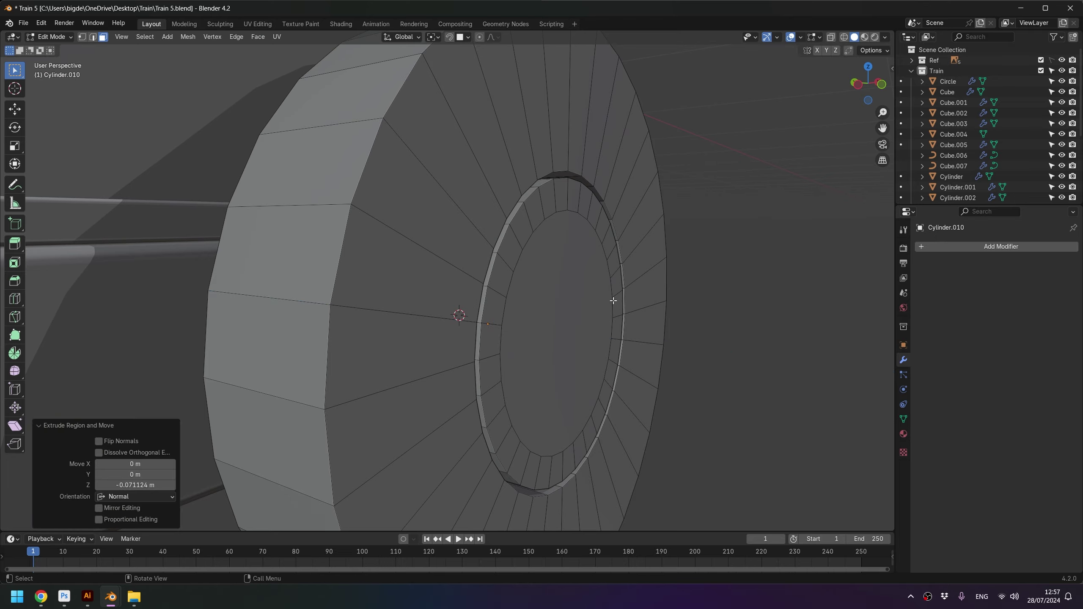
Step: Extrude the ring faces inward a second time to deepen the groove
{"action": "key", "text": "alt+z"}
{"action": "key", "text": "e"}
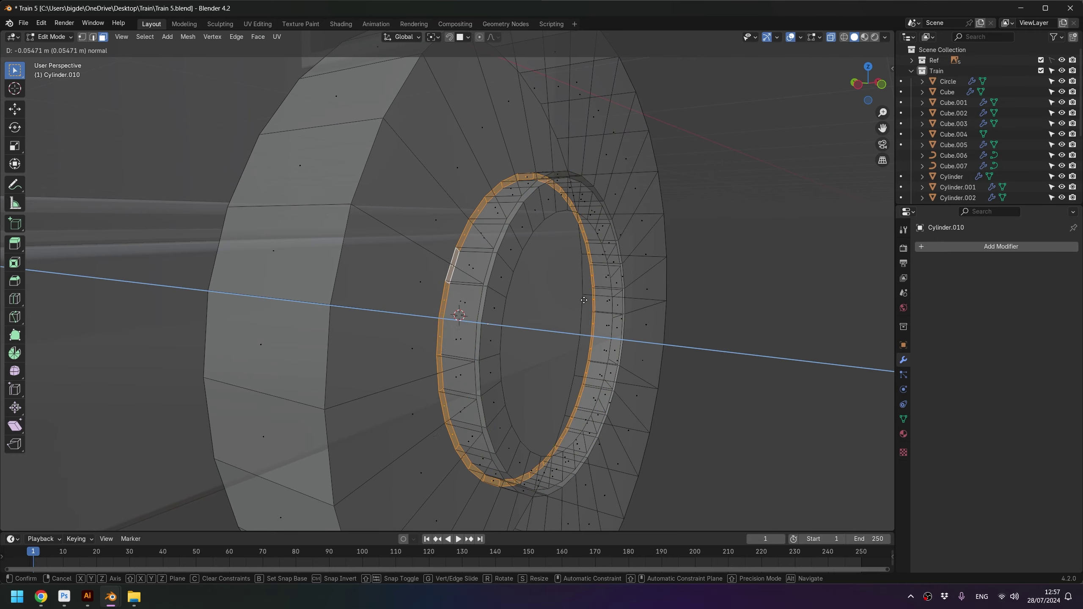
{"action": "left_click", "coordinate": [576, 293]}
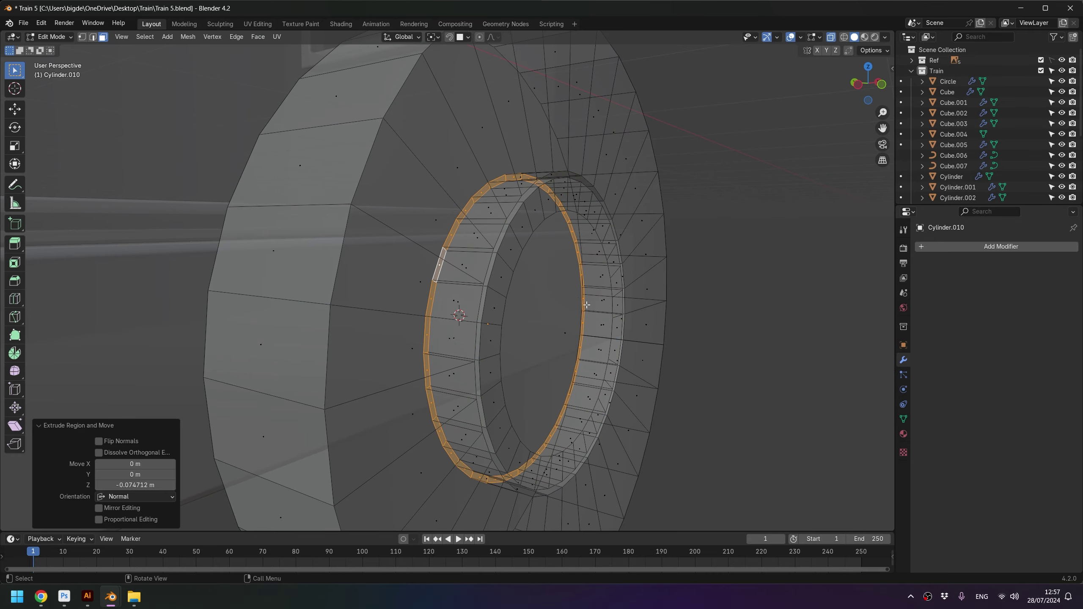
{"action": "mouse_move", "coordinate": [575, 294]}
{"action": "middle_mouse_down"}
{"action": "mouse_move", "coordinate": [495, 298]}
{"action": "mouse_move", "coordinate": [495, 316]}
{"action": "mouse_move", "coordinate": [496, 305]}
{"action": "mouse_move", "coordinate": [553, 305]}
{"action": "mouse_move", "coordinate": [593, 321]}
{"action": "mouse_move", "coordinate": [622, 369]}
{"action": "mouse_move", "coordinate": [691, 390]}
{"action": "middle_mouse_up"}
{"action": "key", "text": "alt+z"}
Step: Inset the central hub face and push it along Y
{"action": "left_click", "coordinate": [517, 295]}
{"action": "key", "text": "i"}
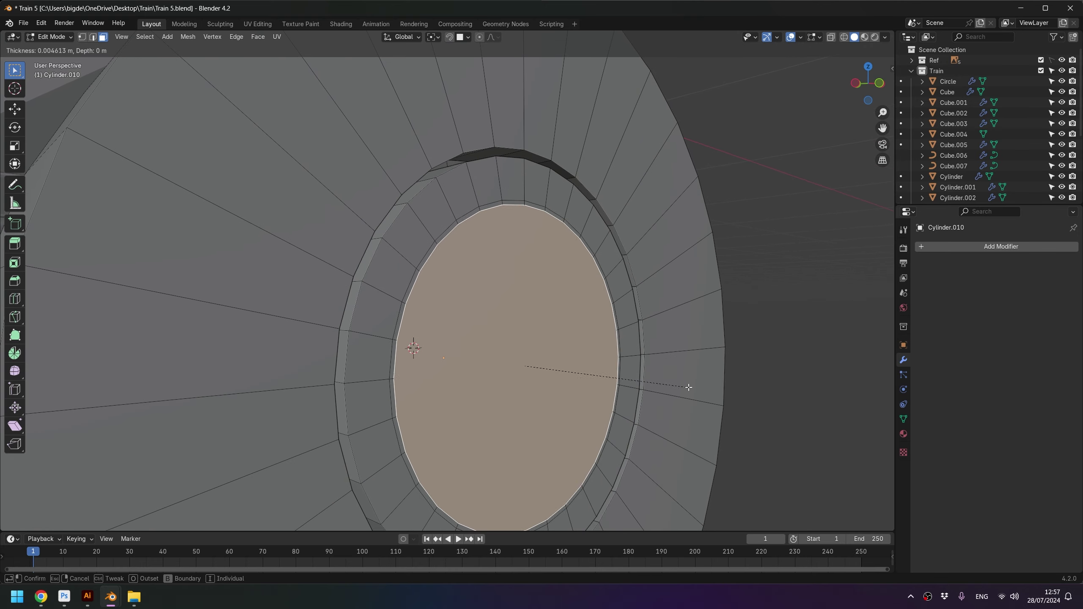
{"action": "left_click", "coordinate": [669, 378]}
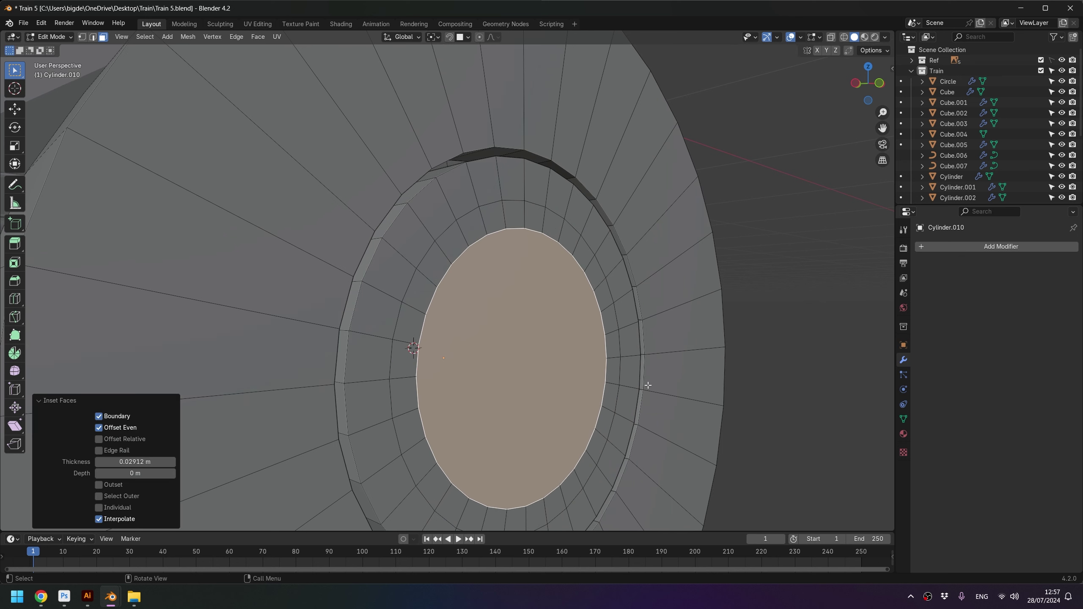
{"action": "mouse_move", "coordinate": [647, 383]}
{"action": "middle_mouse_down"}
{"action": "mouse_move", "coordinate": [551, 328]}
{"action": "mouse_move", "coordinate": [570, 338]}
{"action": "middle_mouse_up"}
{"action": "key", "text": "g"}
{"action": "key", "text": "y"}
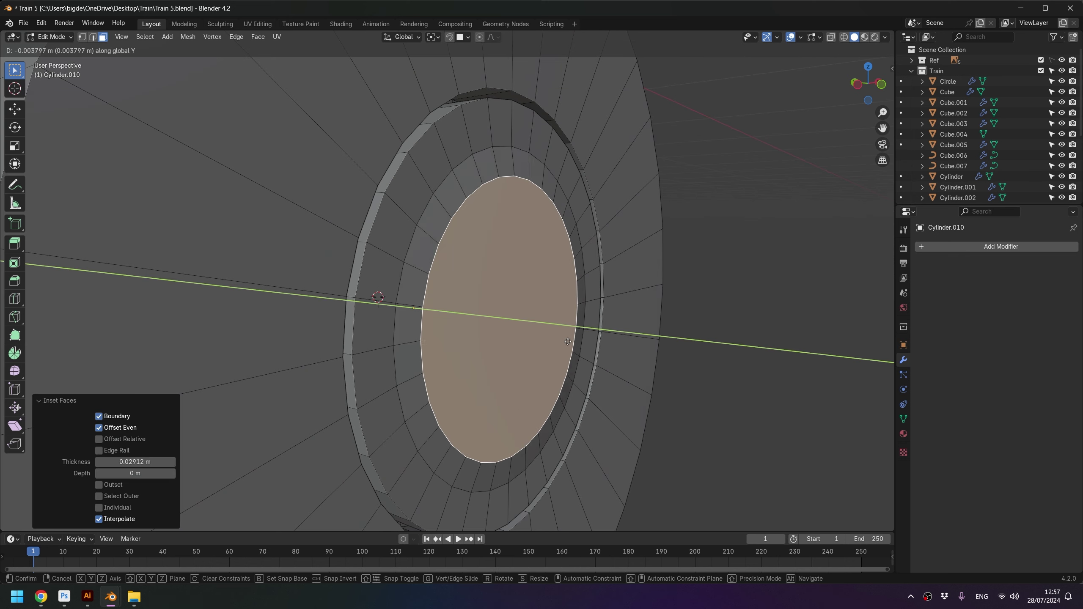
{"action": "left_click", "coordinate": [572, 343]}
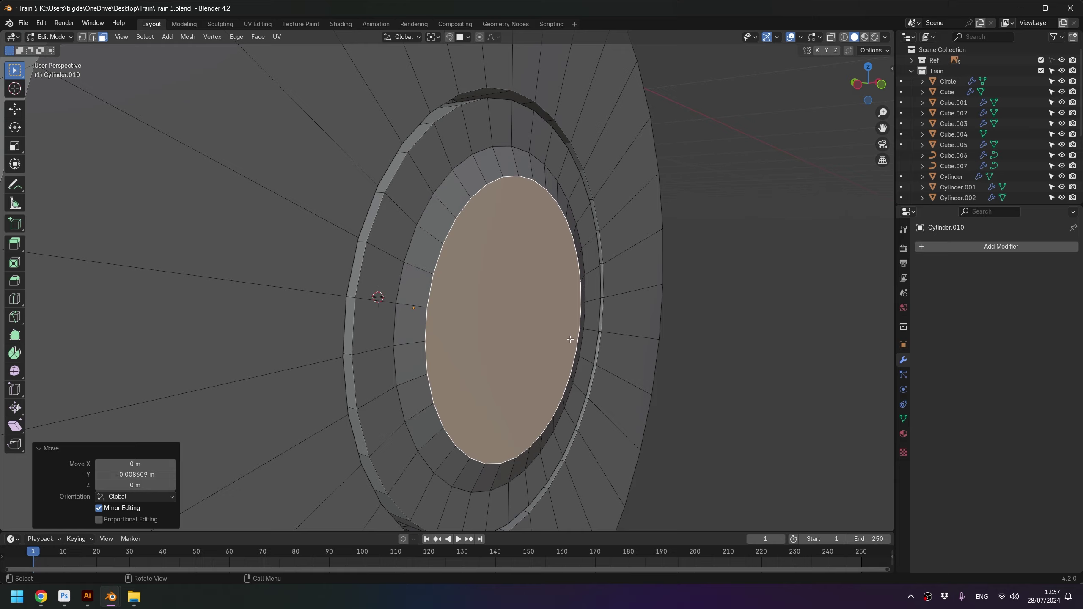
Step: From the side view, nudge the hub faces along Y and scale them down
{"action": "key", "text": "KP_1"}
{"action": "key", "text": "KP_3"}
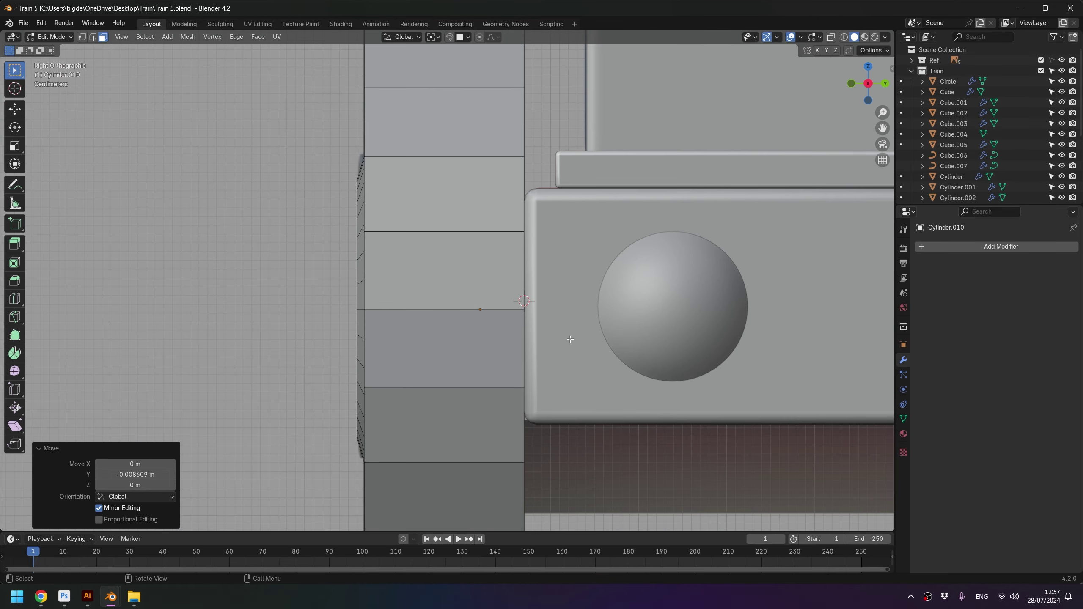
{"action": "middle_click_drag", "start_coordinate": [570, 339], "coordinate": [407, 216], "text": "ctrl"}
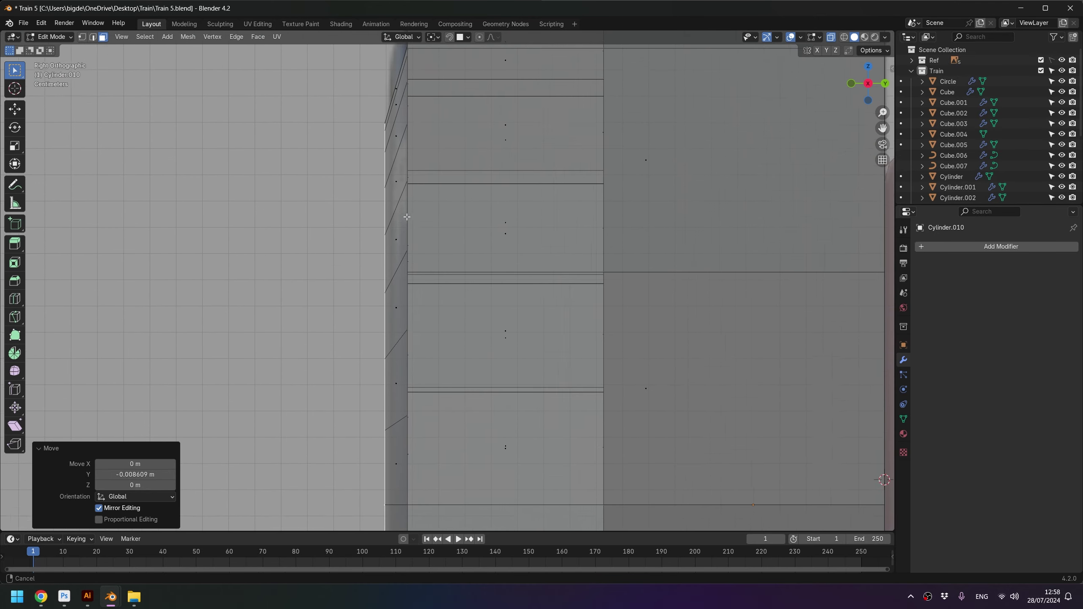
{"action": "key", "text": "g"}
{"action": "key", "text": "y"}
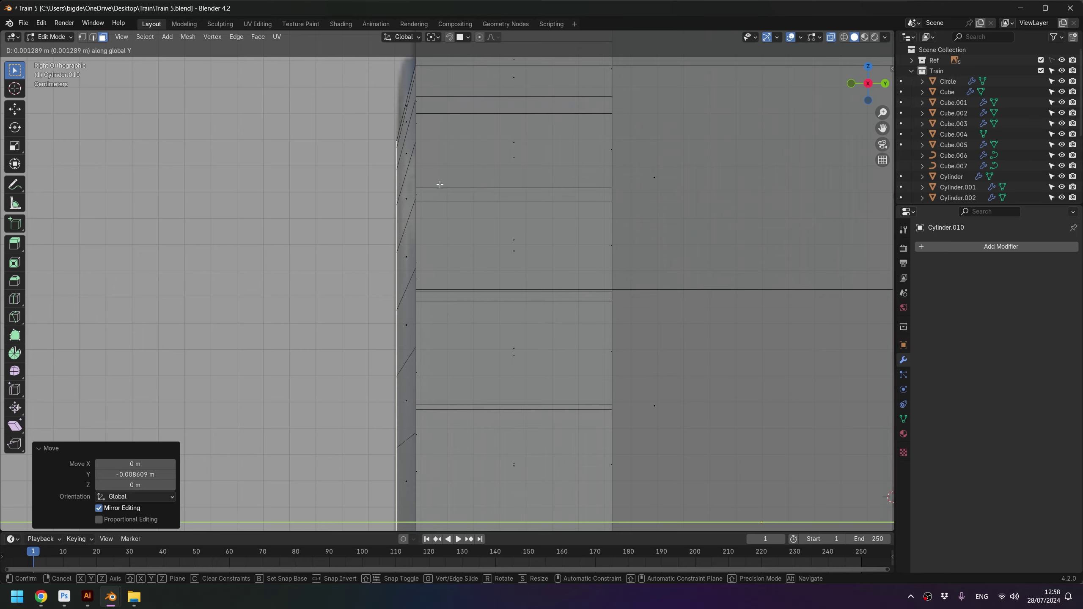
{"action": "left_click", "coordinate": [440, 184]}
{"action": "scroll", "coordinate": [461, 209], "scroll_direction": "down", "scroll_amount": 4}
{"action": "key", "text": "s"}
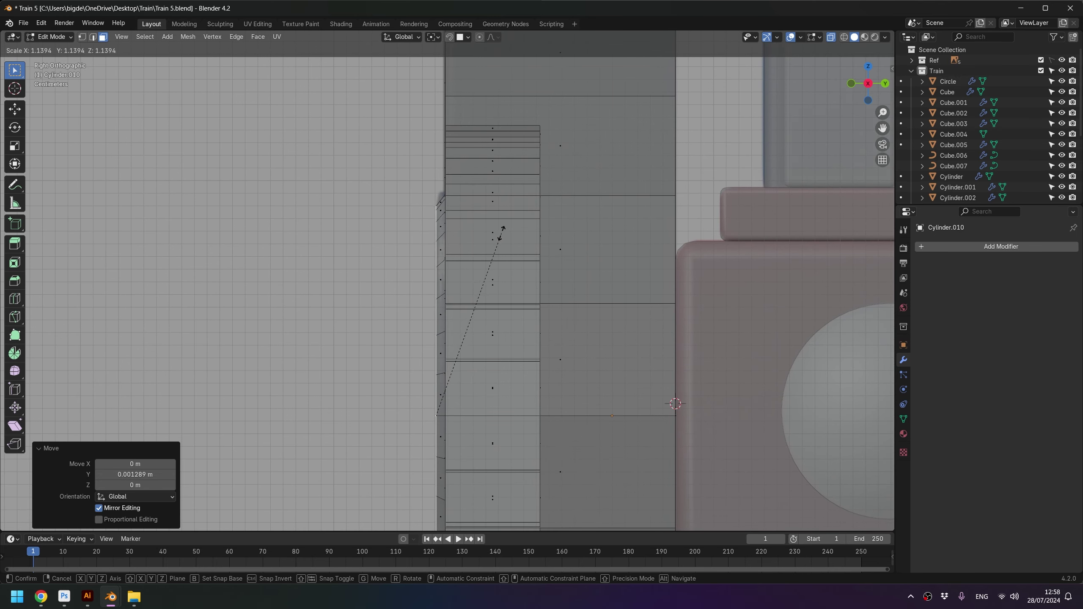
{"action": "left_click", "coordinate": [502, 232]}
{"action": "key", "text": "Tab"}
{"action": "mouse_move", "coordinate": [445, 259]}
{"action": "middle_mouse_down"}
{"action": "mouse_move", "coordinate": [455, 288]}
{"action": "mouse_move", "coordinate": [522, 296]}
{"action": "mouse_move", "coordinate": [503, 311]}
{"action": "mouse_move", "coordinate": [640, 283]}
{"action": "mouse_move", "coordinate": [646, 266]}
{"action": "mouse_move", "coordinate": [667, 290]}
{"action": "mouse_move", "coordinate": [654, 311]}
{"action": "middle_mouse_up"}
Step: Auto-smooth the wheel, add level-3 subdivision (render 3), and isolate it in Local View
{"action": "right_click", "coordinate": [646, 265]}
{"action": "left_click", "coordinate": [646, 266]}
{"action": "key", "text": "ctrl+2"}
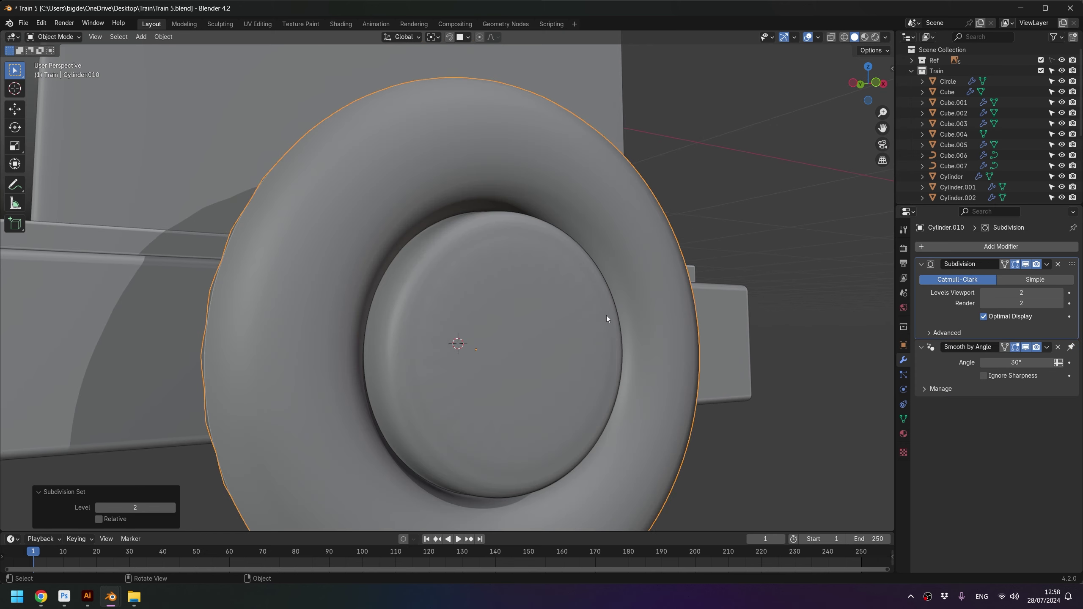
{"action": "key", "text": "ctrl+3"}
{"action": "mouse_move", "coordinate": [521, 347]}
{"action": "middle_mouse_down"}
{"action": "mouse_move", "coordinate": [482, 342]}
{"action": "mouse_move", "coordinate": [502, 357]}
{"action": "middle_mouse_up"}
{"action": "left_click_drag", "start_coordinate": [1021, 302], "coordinate": [1035, 304]}
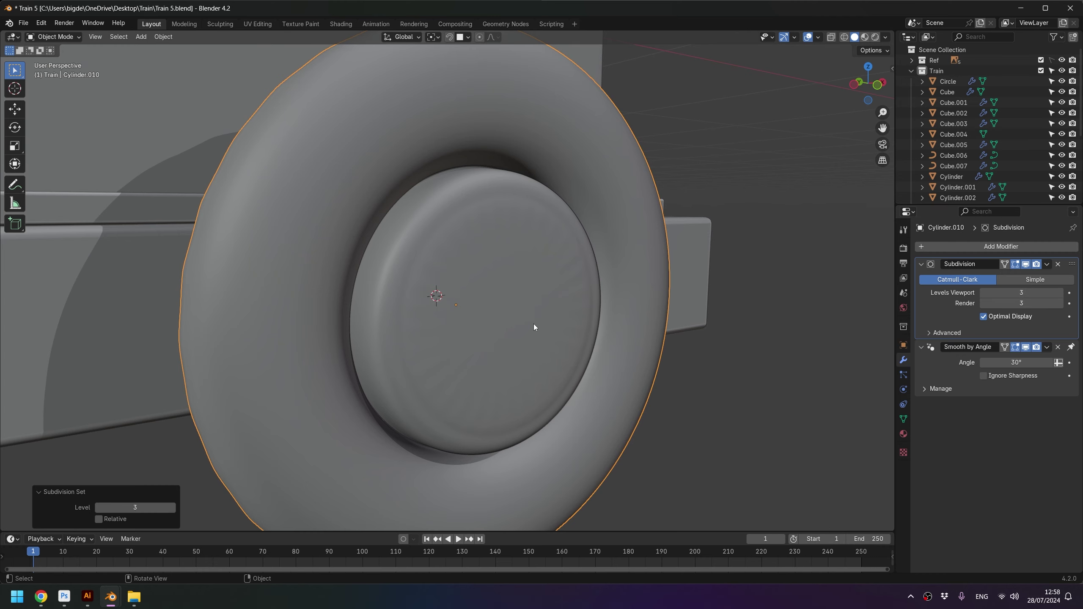
{"action": "mouse_move", "coordinate": [533, 327]}
{"action": "middle_mouse_down"}
{"action": "mouse_move", "coordinate": [496, 324]}
{"action": "mouse_move", "coordinate": [484, 309]}
{"action": "mouse_move", "coordinate": [509, 281]}
{"action": "mouse_move", "coordinate": [477, 275]}
{"action": "mouse_move", "coordinate": [500, 314]}
{"action": "mouse_move", "coordinate": [400, 310]}
{"action": "mouse_move", "coordinate": [445, 358]}
{"action": "mouse_move", "coordinate": [442, 290]}
{"action": "middle_mouse_up"}
{"action": "key", "text": "KP_Divide"}
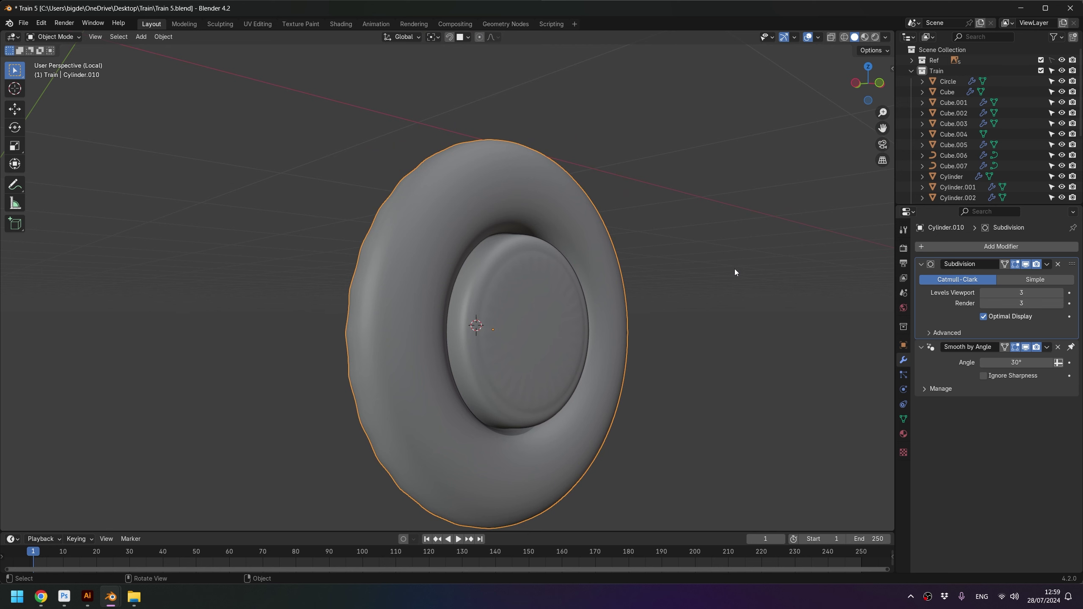
Step: Bevel the tire's outer rim edge loop with two segments, about 0.026 m wide
{"action": "key", "text": "Tab"}
{"action": "middle_click_drag", "start_coordinate": [418, 264], "coordinate": [391, 258]}
{"action": "left_click", "coordinate": [395, 250]}
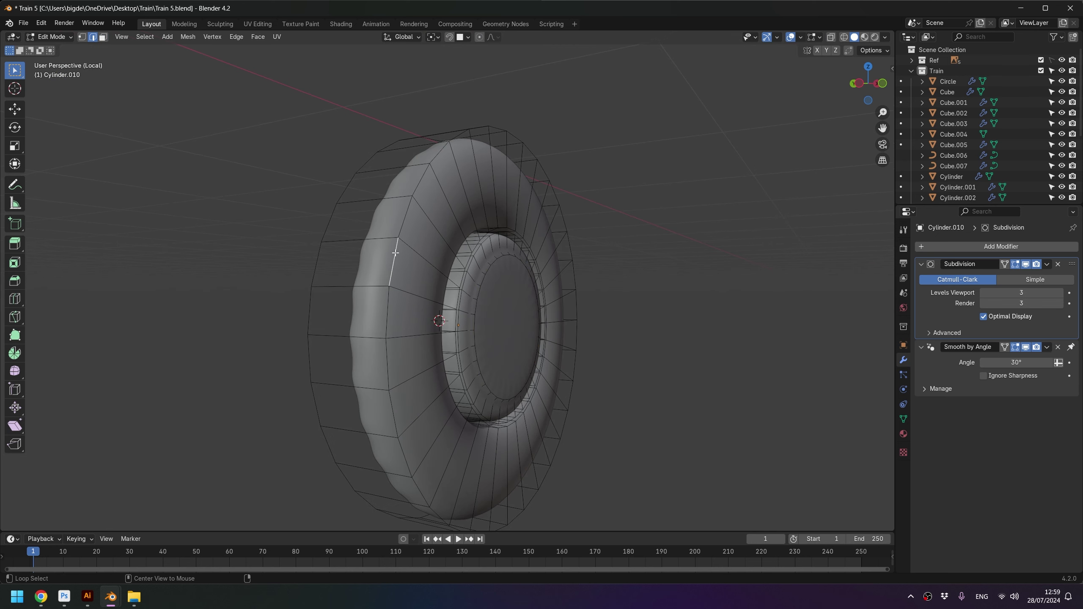
{"action": "left_click", "coordinate": [395, 252], "text": "alt"}
{"action": "left_click", "coordinate": [319, 253], "text": "alt+shift"}
{"action": "mouse_move", "coordinate": [320, 252]}
{"action": "middle_mouse_down"}
{"action": "mouse_move", "coordinate": [513, 282]}
{"action": "mouse_move", "coordinate": [495, 214]}
{"action": "middle_mouse_up"}
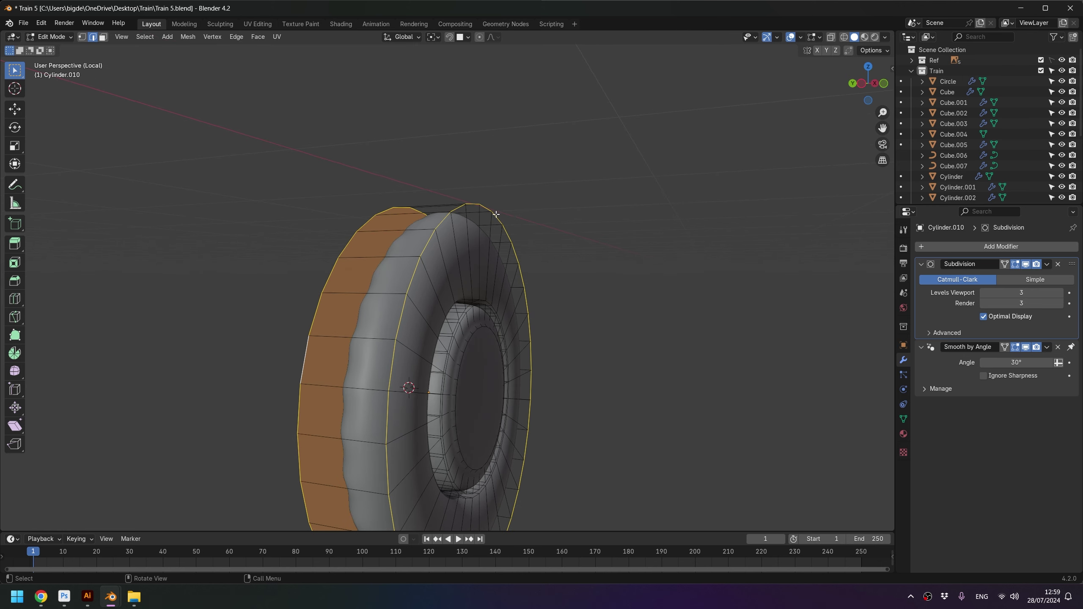
{"action": "key", "text": "ctrl+b"}
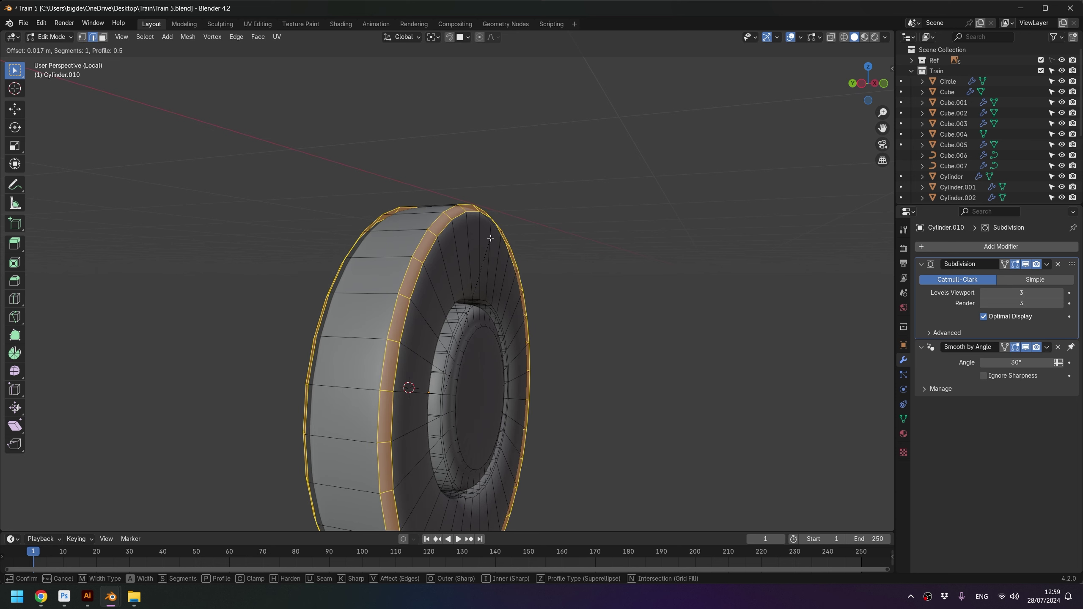
{"action": "scroll", "coordinate": [494, 233], "scroll_direction": "up", "scroll_amount": 1}
{"action": "scroll", "coordinate": [495, 233], "scroll_direction": "down", "scroll_amount": 1}
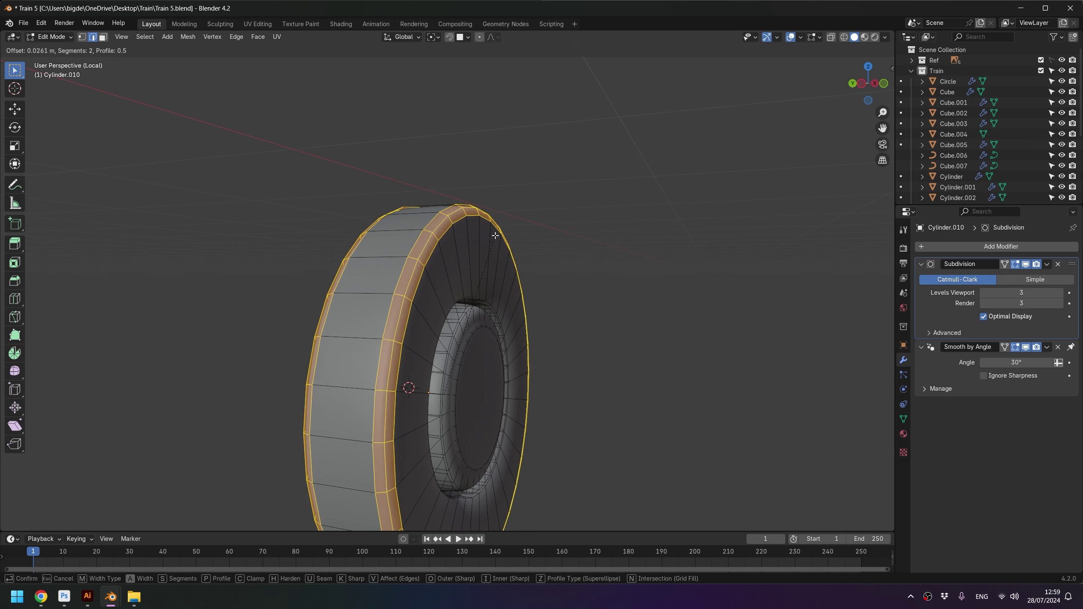
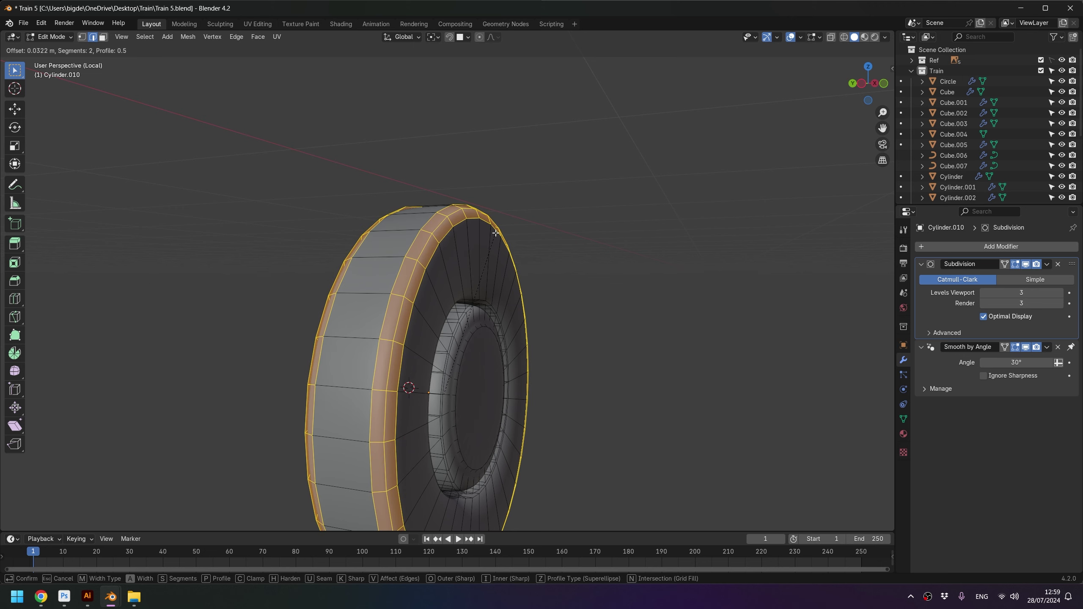
Step: Finish the three-segment bevel on the tire's rim loop and view the smoothed tire
{"action": "scroll", "coordinate": [495, 233], "scroll_direction": "up", "scroll_amount": 1}
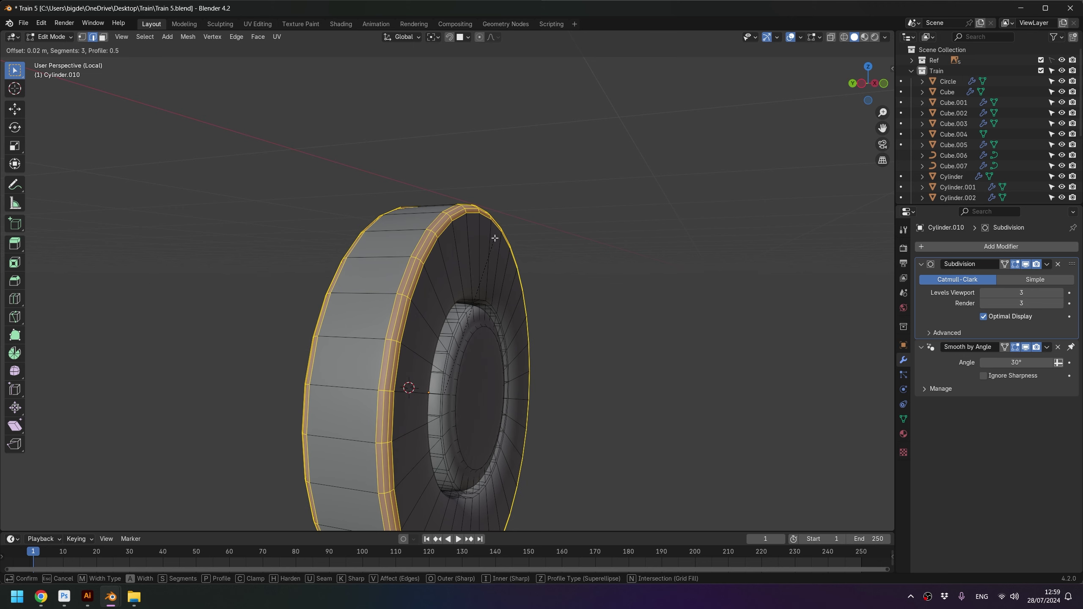
{"action": "left_click", "coordinate": [494, 238]}
{"action": "key", "text": "Tab"}
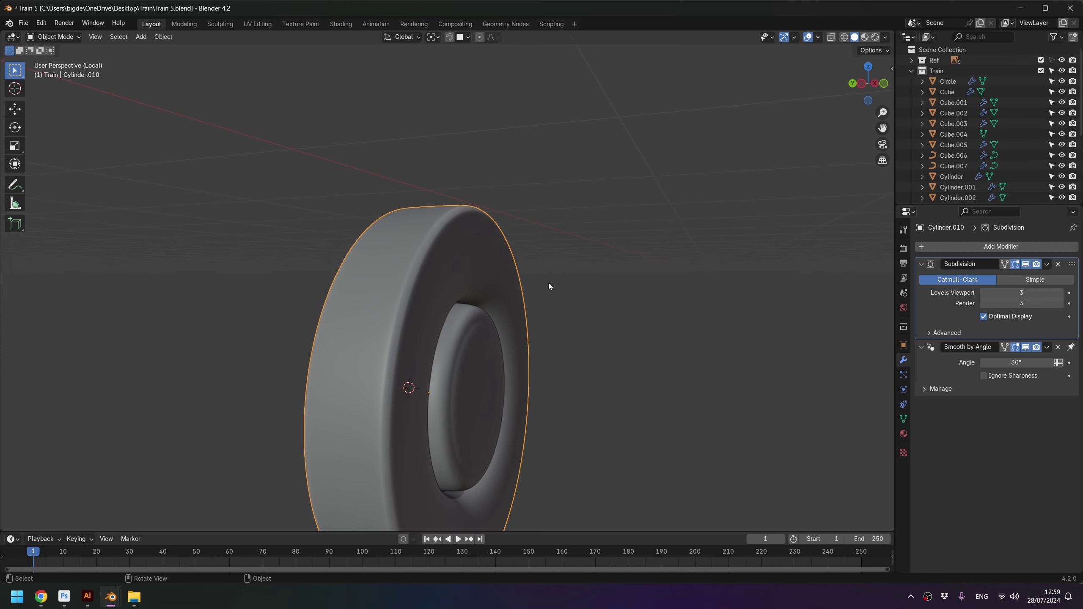
{"action": "mouse_move", "coordinate": [548, 283]}
{"action": "middle_mouse_down"}
{"action": "mouse_move", "coordinate": [551, 294]}
{"action": "mouse_move", "coordinate": [490, 289]}
{"action": "mouse_move", "coordinate": [587, 393]}
{"action": "mouse_move", "coordinate": [475, 274]}
{"action": "middle_mouse_up"}
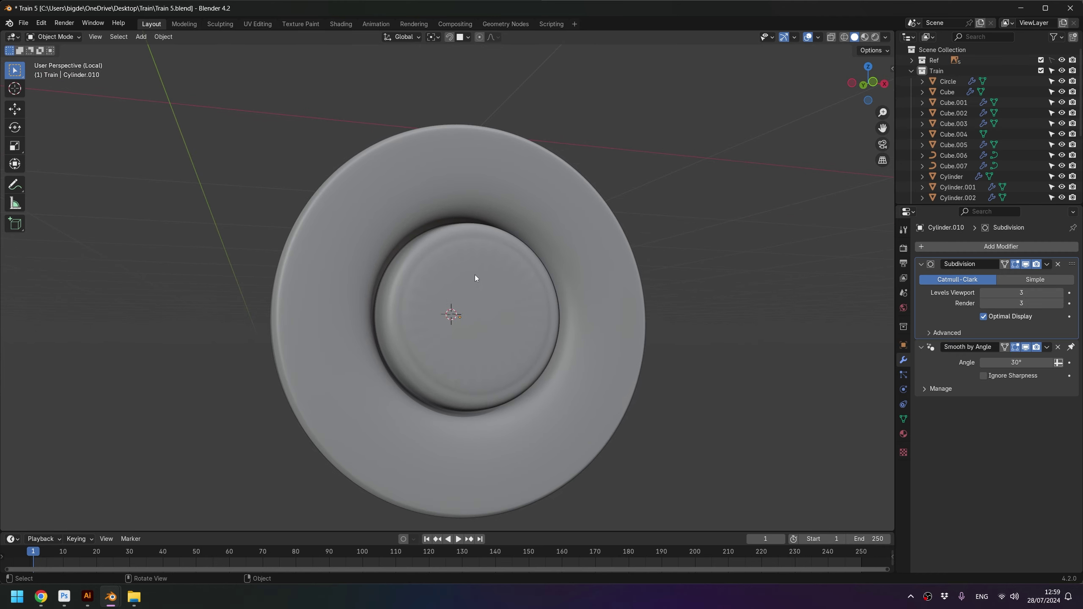
Step: Bevel the two inner-ring edge loops with three segments
{"action": "key", "text": "Tab"}
{"action": "scroll", "coordinate": [474, 274], "scroll_direction": "up", "scroll_amount": 2}
{"action": "scroll", "coordinate": [384, 260], "scroll_direction": "up", "scroll_amount": 1}
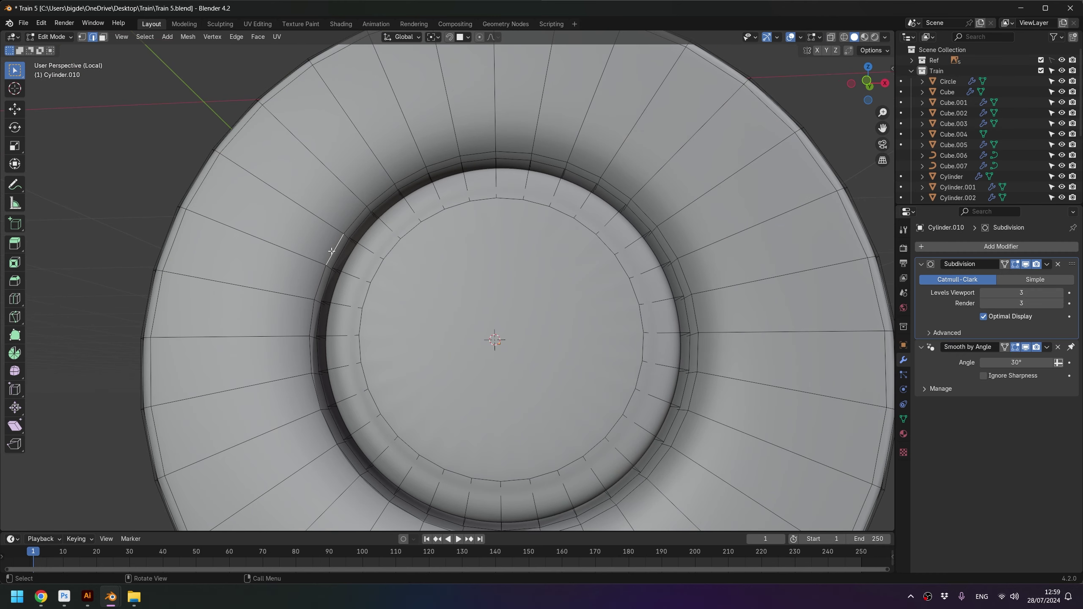
{"action": "left_click", "coordinate": [337, 253], "text": "alt"}
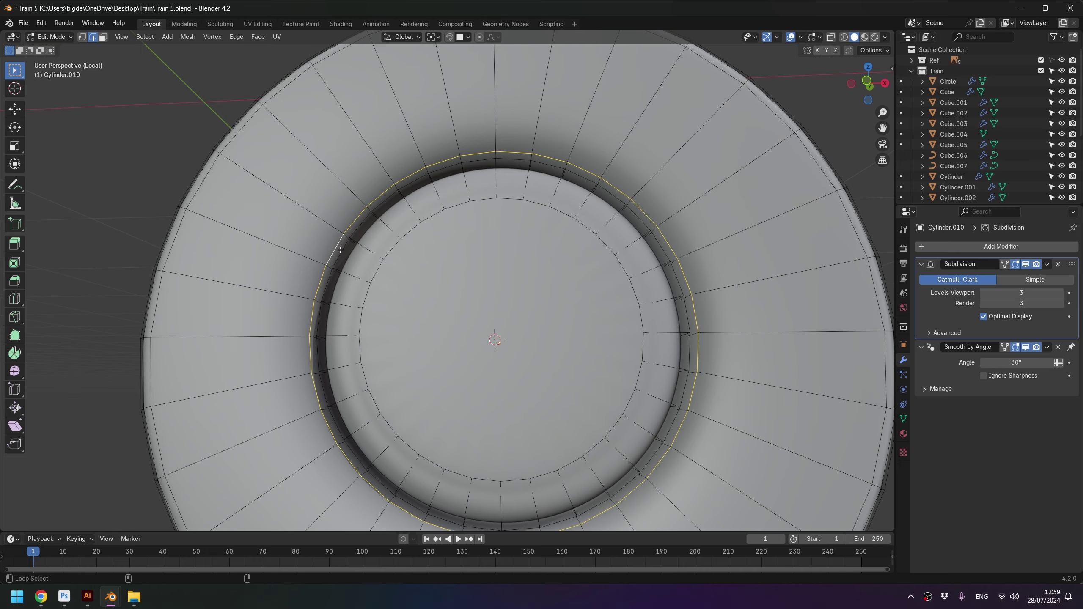
{"action": "left_click", "coordinate": [340, 249], "text": "alt+shift"}
{"action": "middle_click_drag", "start_coordinate": [340, 250], "coordinate": [401, 258]}
{"action": "scroll", "coordinate": [338, 244], "scroll_direction": "up", "scroll_amount": 2}
{"action": "key", "text": "ctrl+b"}
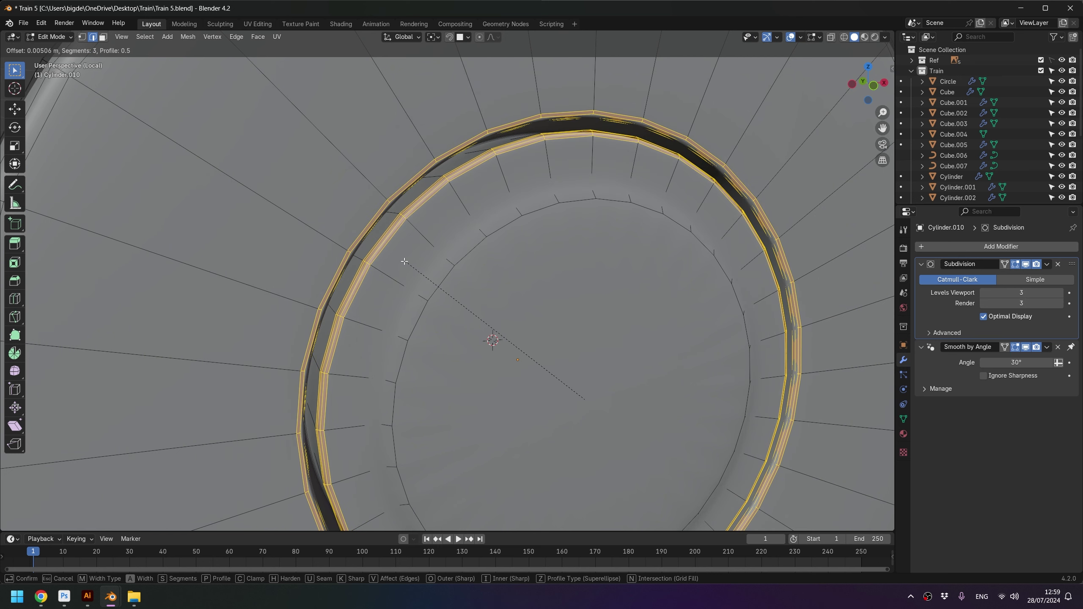
{"action": "left_click", "coordinate": [402, 259]}
{"action": "scroll", "coordinate": [439, 301], "scroll_direction": "down", "scroll_amount": 3}
{"action": "key", "text": "Tab"}
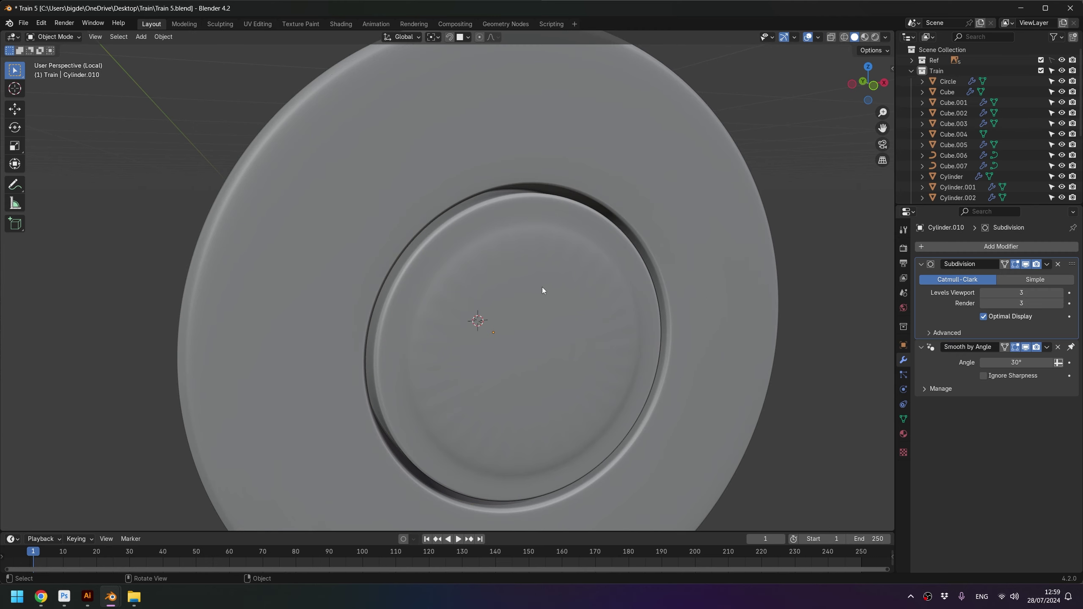
Step: Inset the wheel's circular hub face to form a recessed centre
{"action": "scroll", "coordinate": [541, 287], "scroll_direction": "down", "scroll_amount": 2}
{"action": "mouse_move", "coordinate": [545, 307]}
{"action": "middle_mouse_down"}
{"action": "mouse_move", "coordinate": [508, 290]}
{"action": "mouse_move", "coordinate": [558, 302]}
{"action": "middle_mouse_up"}
{"action": "key", "text": "Tab"}
{"action": "scroll", "coordinate": [558, 302], "scroll_direction": "up", "scroll_amount": 4}
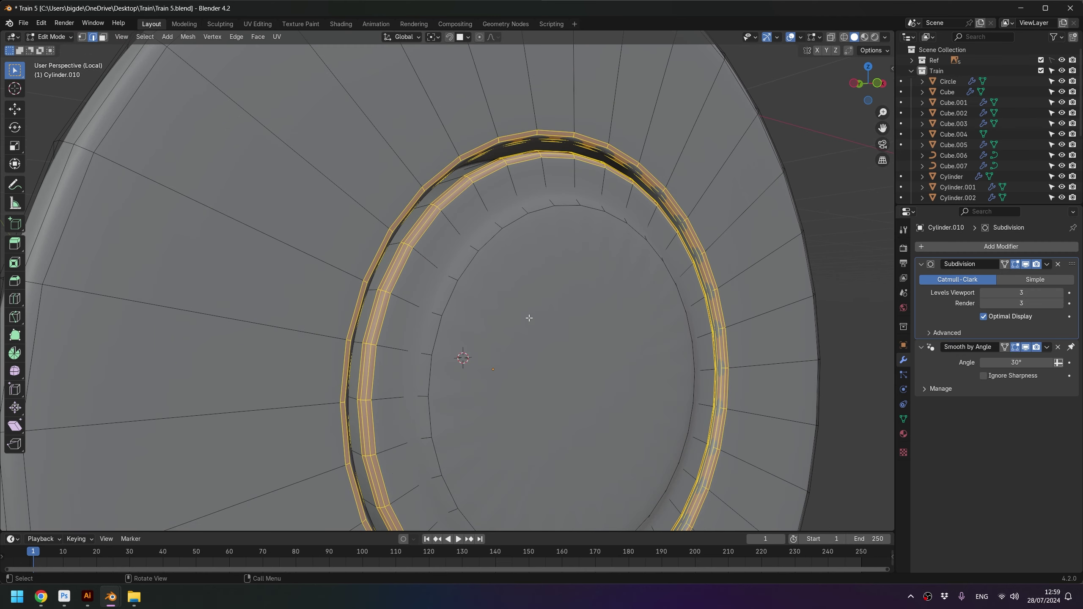
{"action": "scroll", "coordinate": [442, 272], "scroll_direction": "up", "scroll_amount": 1}
{"action": "left_click", "coordinate": [442, 272]}
{"action": "middle_click_drag", "start_coordinate": [429, 265], "coordinate": [494, 293]}
{"action": "key", "text": "i"}
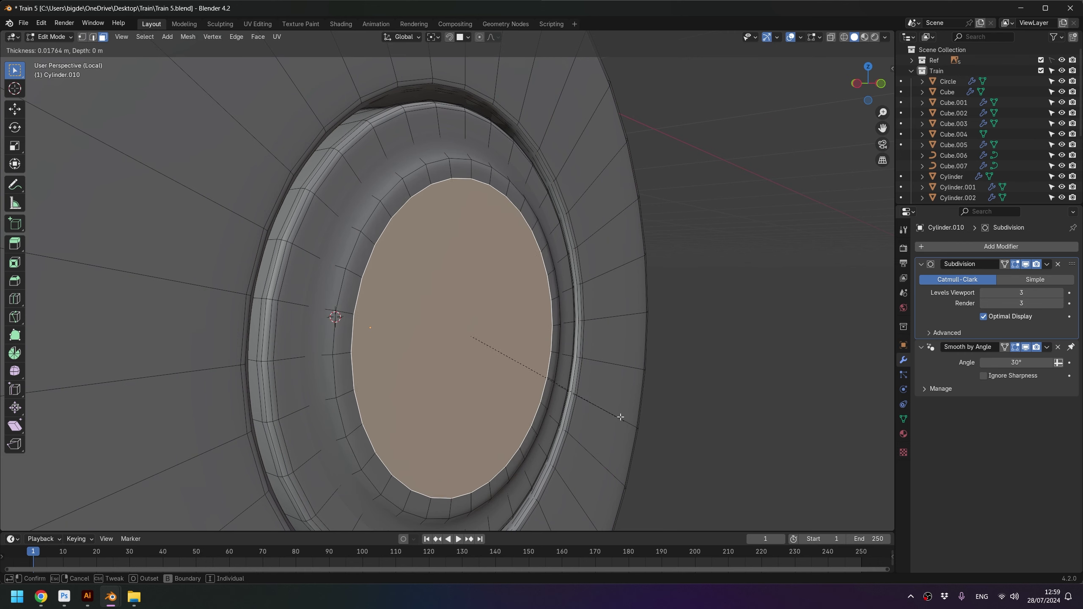
{"action": "left_click", "coordinate": [516, 328]}
Step: Orbit around the wheel in Object Mode to inspect the smoothed, dished hub
{"action": "key", "text": "Tab"}
{"action": "middle_click_drag", "start_coordinate": [492, 312], "coordinate": [458, 290]}
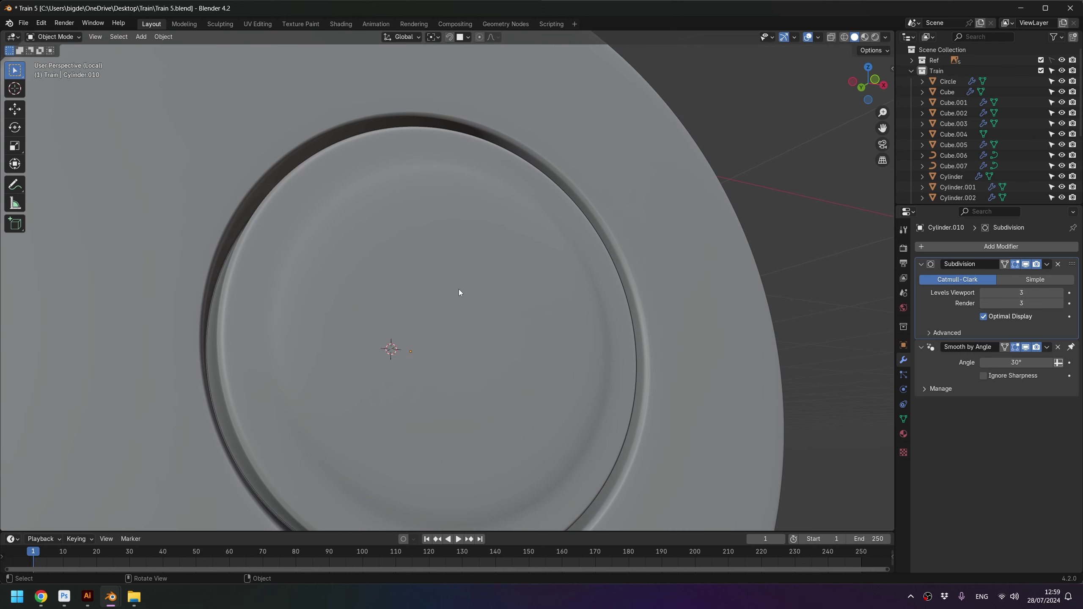
{"action": "key", "text": "Tab"}
{"action": "key", "text": "Tab"}
{"action": "mouse_move", "coordinate": [669, 233]}
{"action": "middle_mouse_down"}
{"action": "mouse_move", "coordinate": [467, 240]}
{"action": "mouse_move", "coordinate": [435, 256]}
{"action": "mouse_move", "coordinate": [380, 217]}
{"action": "middle_mouse_up"}
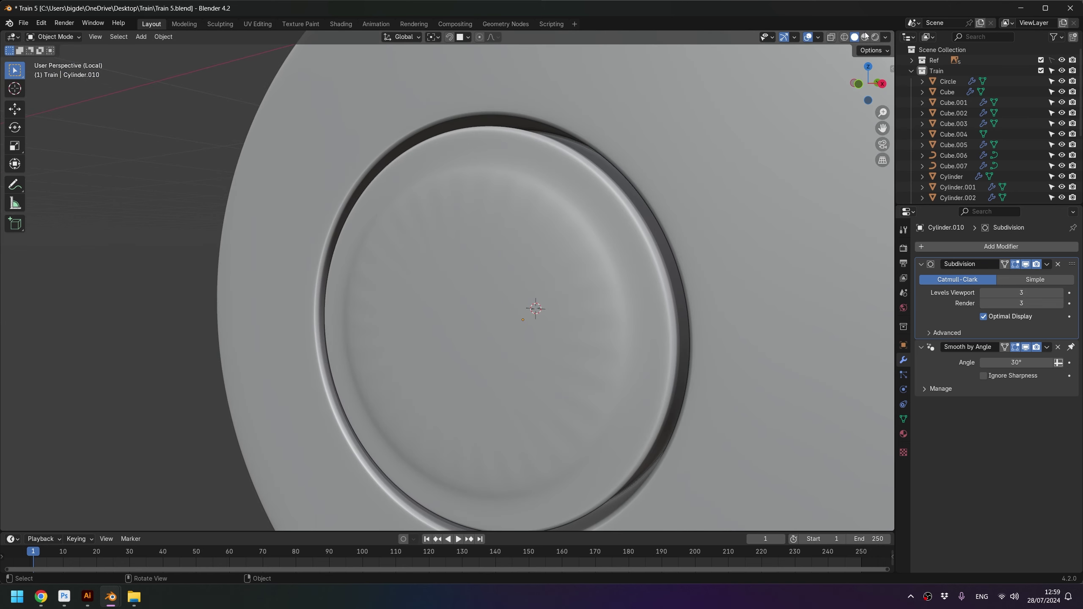
Step: Set viewport lighting to MatCap, trying a red MatCap before settling on grey
{"action": "left_click", "coordinate": [884, 38]}
{"action": "left_click", "coordinate": [876, 87]}
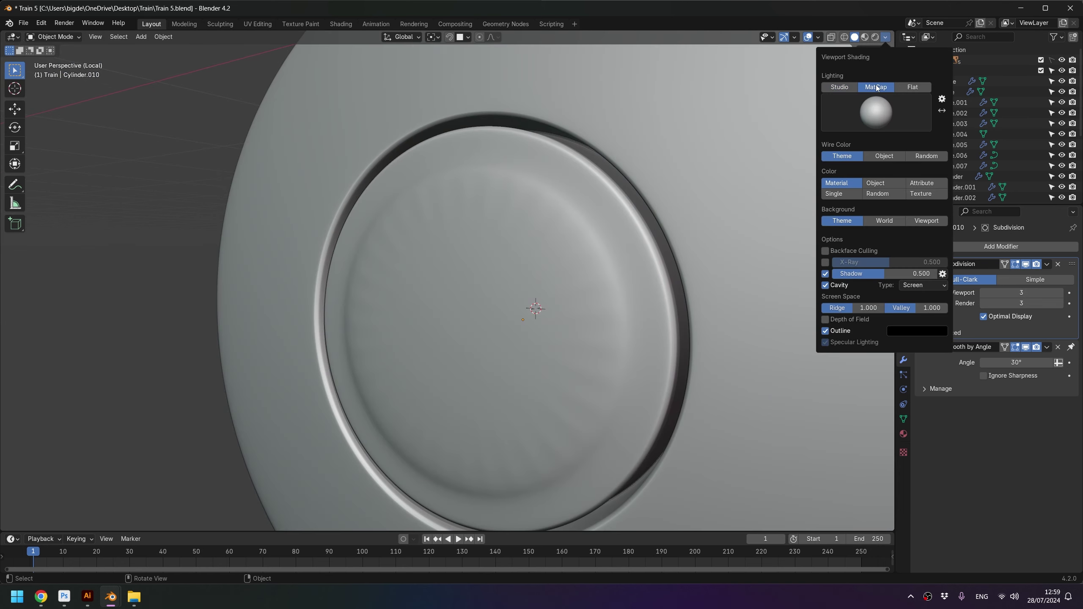
{"action": "left_click", "coordinate": [879, 109]}
{"action": "left_click", "coordinate": [878, 175]}
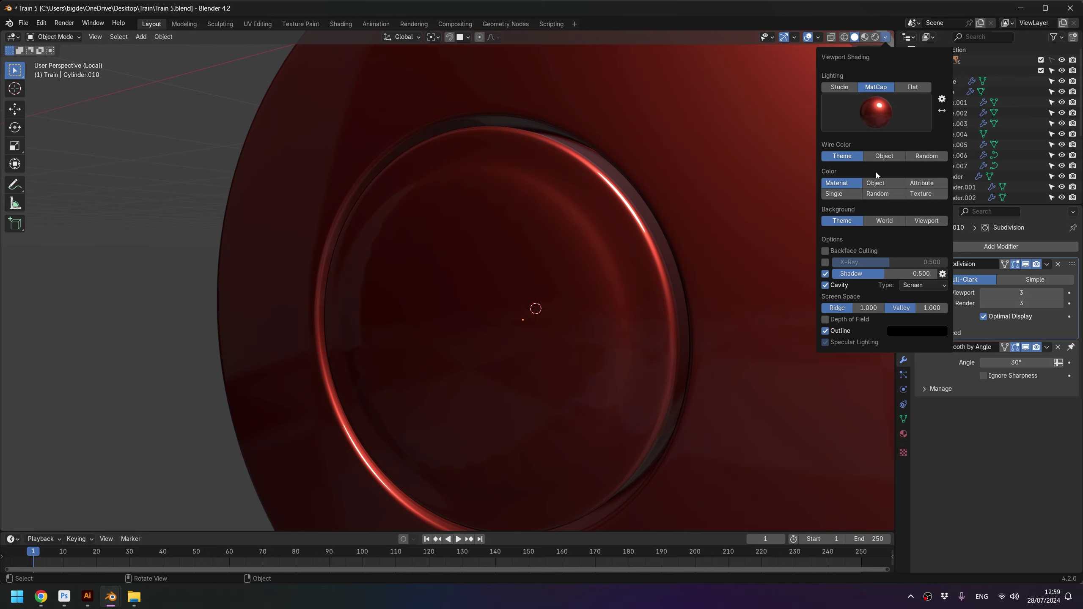
{"action": "left_click", "coordinate": [874, 126]}
{"action": "left_click", "coordinate": [845, 147]}
{"action": "mouse_move", "coordinate": [531, 266]}
{"action": "middle_mouse_down"}
{"action": "mouse_move", "coordinate": [528, 222]}
{"action": "mouse_move", "coordinate": [399, 269]}
{"action": "middle_mouse_up"}
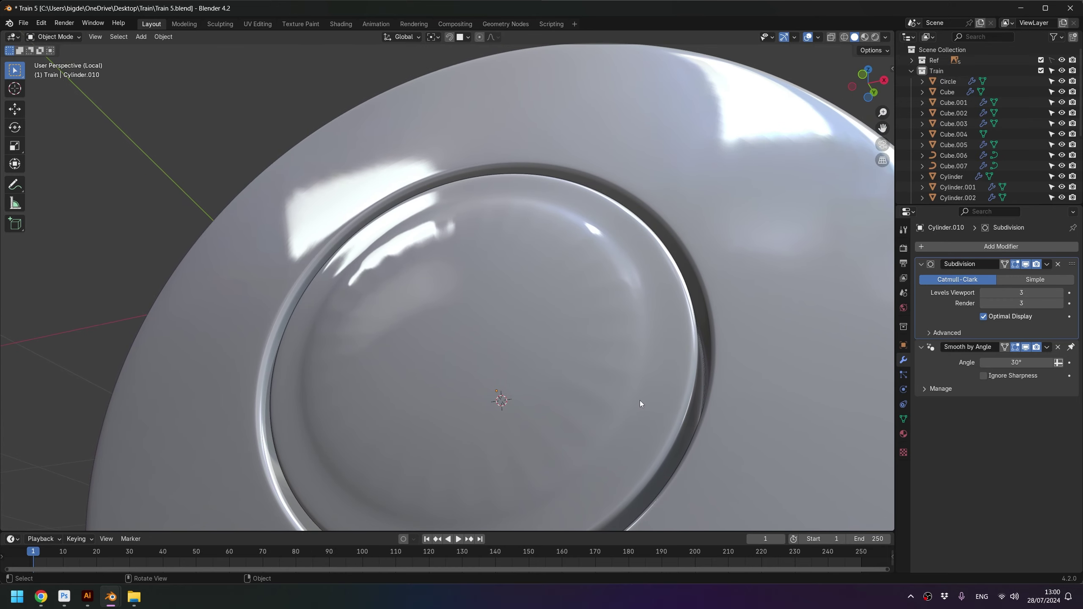
{"action": "mouse_move", "coordinate": [639, 322]}
{"action": "middle_mouse_down"}
{"action": "mouse_move", "coordinate": [561, 423]}
{"action": "mouse_move", "coordinate": [575, 380]}
{"action": "middle_mouse_up"}
Step: Inset a smaller circle into the hub plate's centre face
{"action": "key", "text": "Tab"}
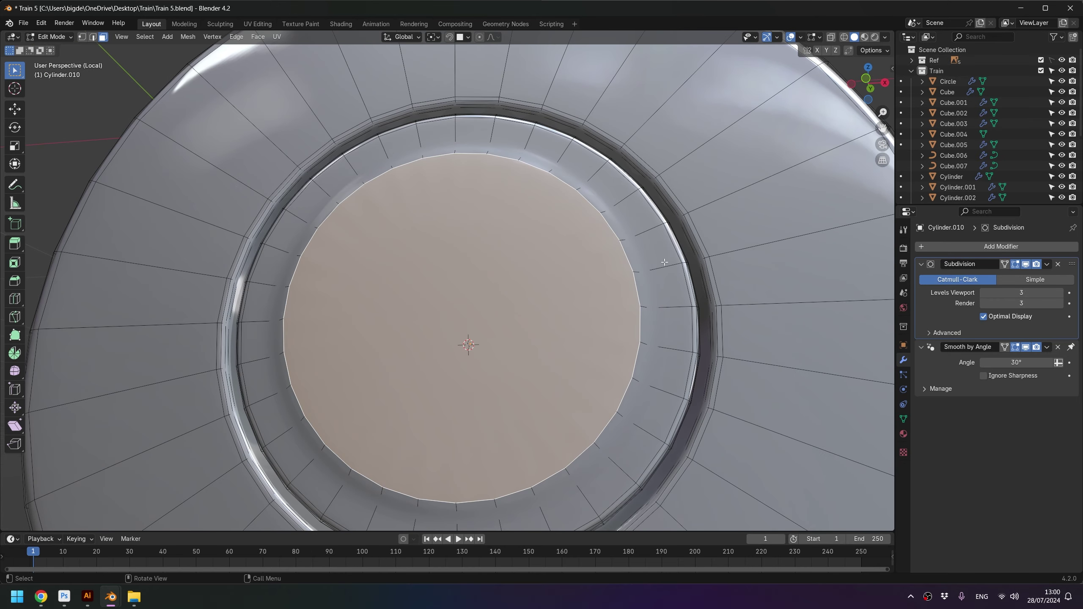
{"action": "key", "text": "i"}
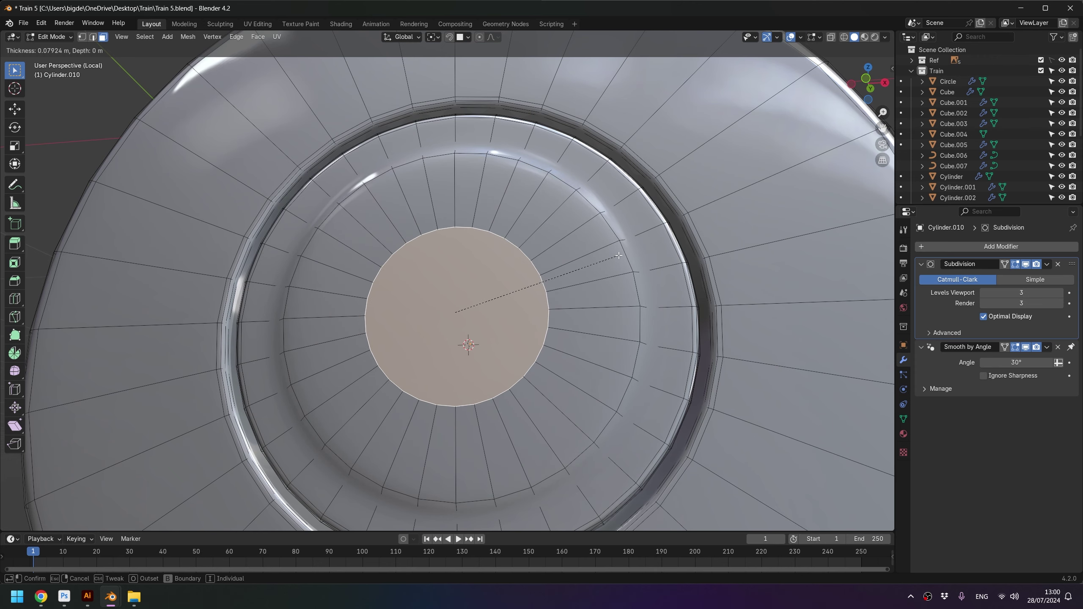
{"action": "left_click", "coordinate": [515, 292]}
{"action": "key", "text": "Tab"}
{"action": "mouse_move", "coordinate": [515, 290]}
{"action": "middle_mouse_down"}
{"action": "mouse_move", "coordinate": [478, 266]}
{"action": "mouse_move", "coordinate": [527, 263]}
{"action": "mouse_move", "coordinate": [552, 298]}
{"action": "middle_mouse_up"}
Step: Change the viewport lighting and display the wheel in Wireframe shading
{"action": "left_click", "coordinate": [881, 37]}
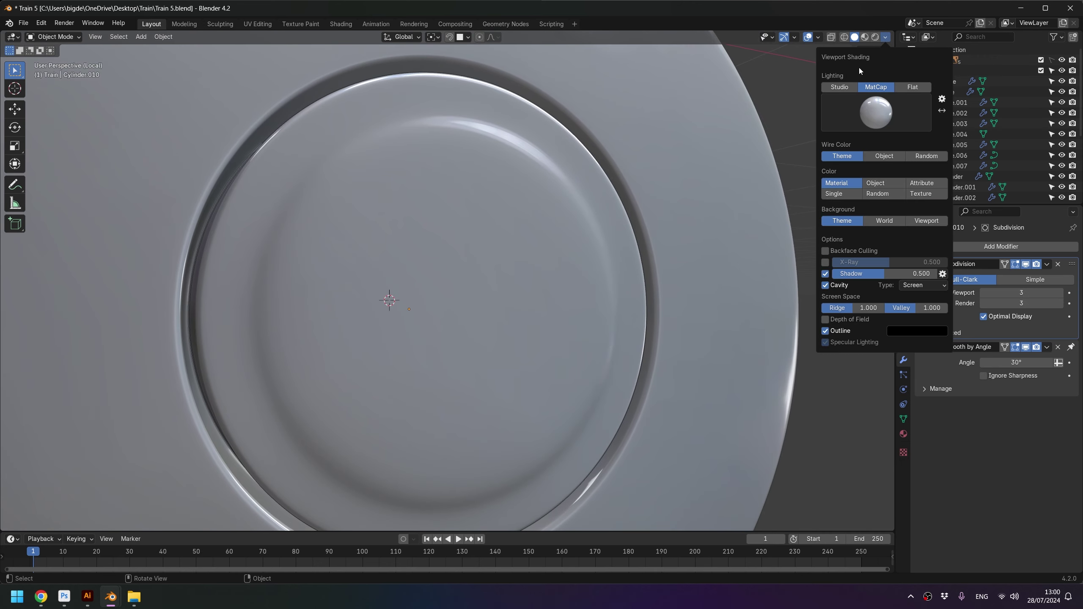
{"action": "left_click", "coordinate": [847, 87]}
{"action": "scroll", "coordinate": [396, 275], "scroll_direction": "down", "scroll_amount": 3}
{"action": "mouse_move", "coordinate": [402, 287]}
{"action": "middle_mouse_down"}
{"action": "mouse_move", "coordinate": [418, 283]}
{"action": "mouse_move", "coordinate": [405, 261]}
{"action": "mouse_move", "coordinate": [435, 318]}
{"action": "mouse_move", "coordinate": [424, 310]}
{"action": "middle_mouse_up"}
{"action": "key", "text": "Tab"}
{"action": "key", "text": "Tab"}
{"action": "scroll", "coordinate": [406, 261], "scroll_direction": "down", "scroll_amount": 2}
{"action": "key", "text": "z"}
{"action": "left_click", "coordinate": [415, 306]}
Step: Exit Local View to show the whole train, check the front view, and return to Solid shading
{"action": "key", "text": "KP_Divide"}
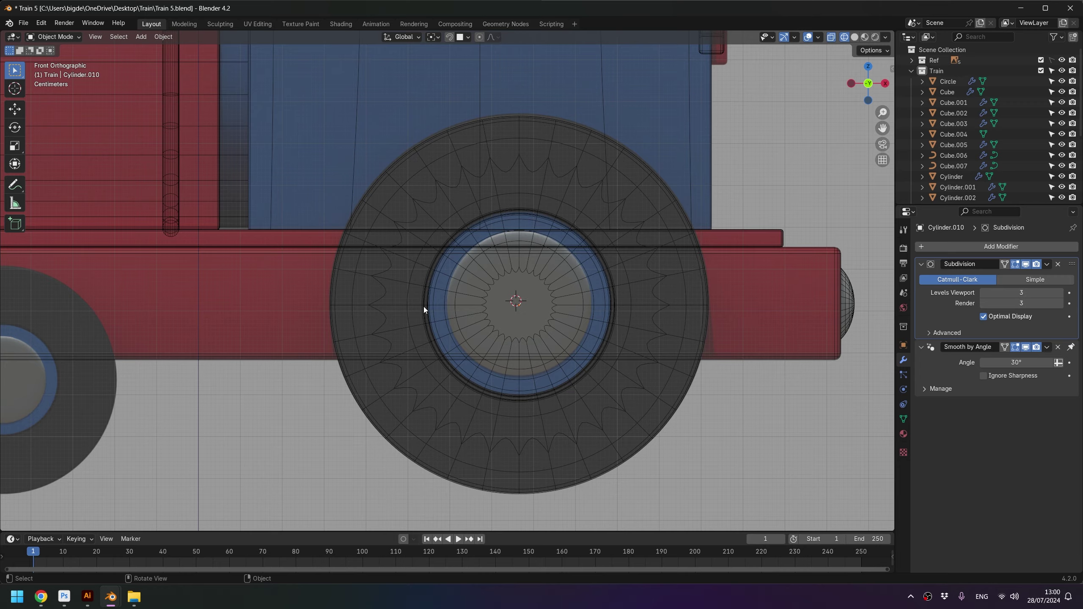
{"action": "scroll", "coordinate": [462, 297], "scroll_direction": "up", "scroll_amount": 2}
{"action": "scroll", "coordinate": [543, 282], "scroll_direction": "down", "scroll_amount": 2}
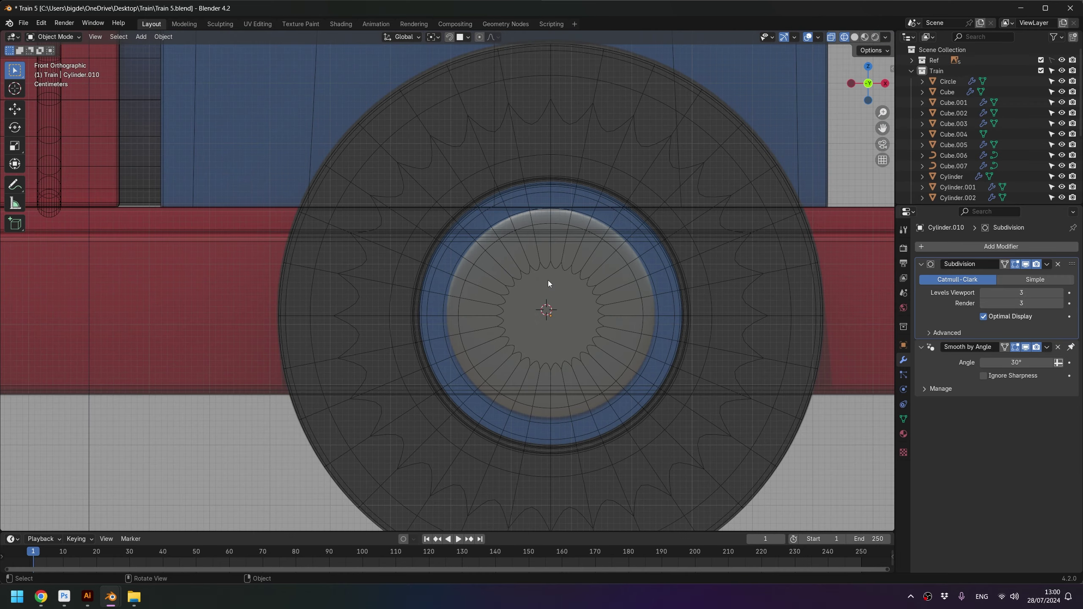
{"action": "middle_click_drag", "start_coordinate": [426, 276], "coordinate": [437, 280]}
{"action": "key", "text": "shift+z"}
{"action": "key", "text": "KP_1"}
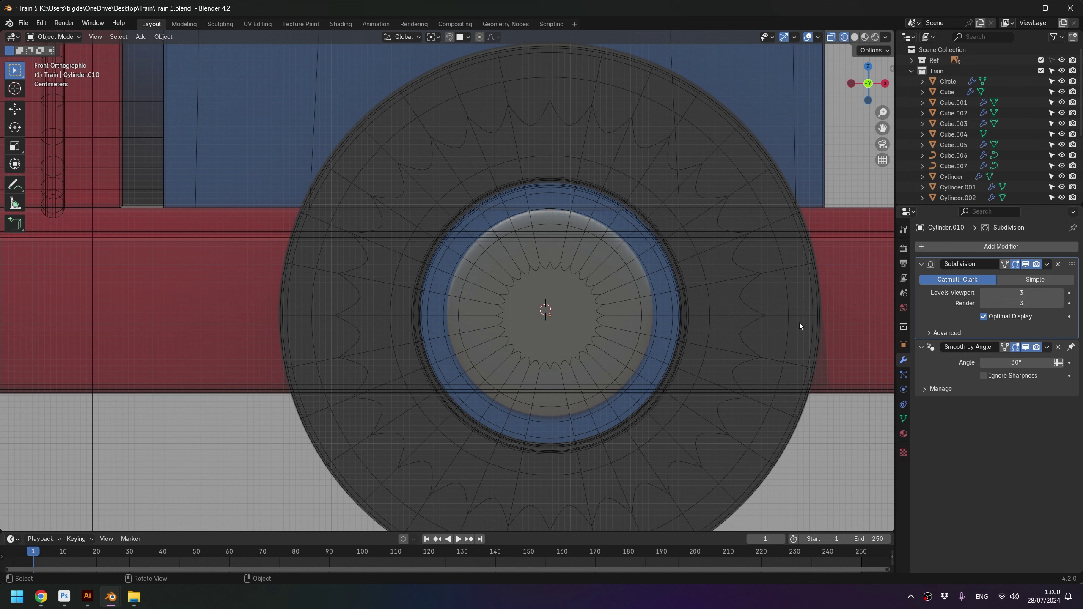
{"action": "scroll", "coordinate": [655, 223], "scroll_direction": "down", "scroll_amount": 6}
{"action": "mouse_move", "coordinate": [604, 227]}
{"action": "middle_mouse_down", "text": "shift"}
{"action": "mouse_move", "coordinate": [581, 269]}
{"action": "mouse_move", "coordinate": [593, 299]}
{"action": "middle_mouse_up", "text": "shift"}
{"action": "key", "text": "z"}
{"action": "left_click", "coordinate": [583, 280]}
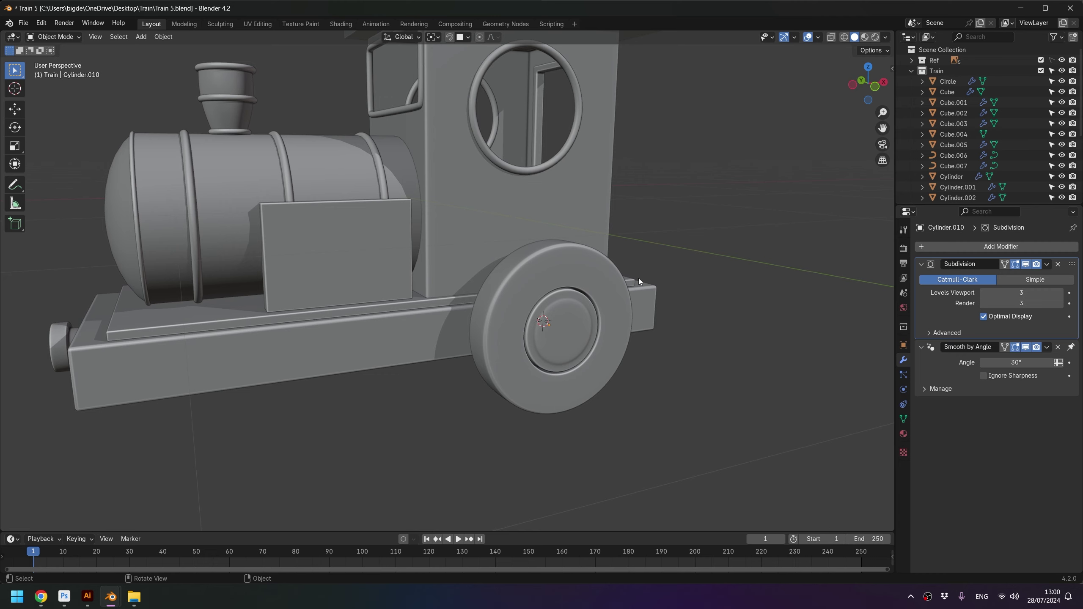
Step: View the train from below in wireframe shading and hide all objects
{"action": "left_click", "coordinate": [868, 101]}
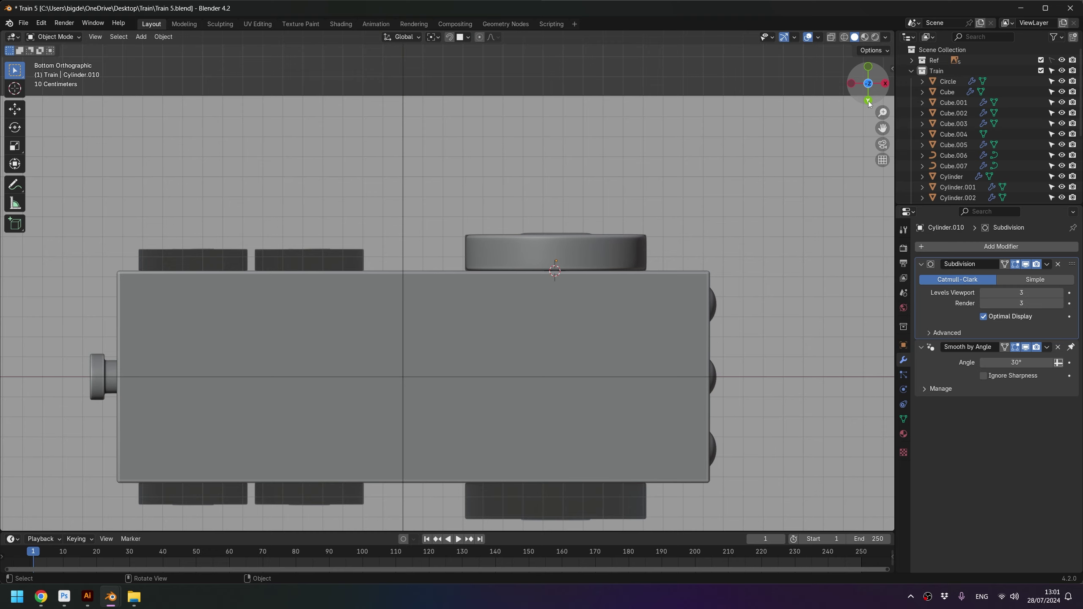
{"action": "key", "text": "z"}
{"action": "left_click", "coordinate": [469, 222]}
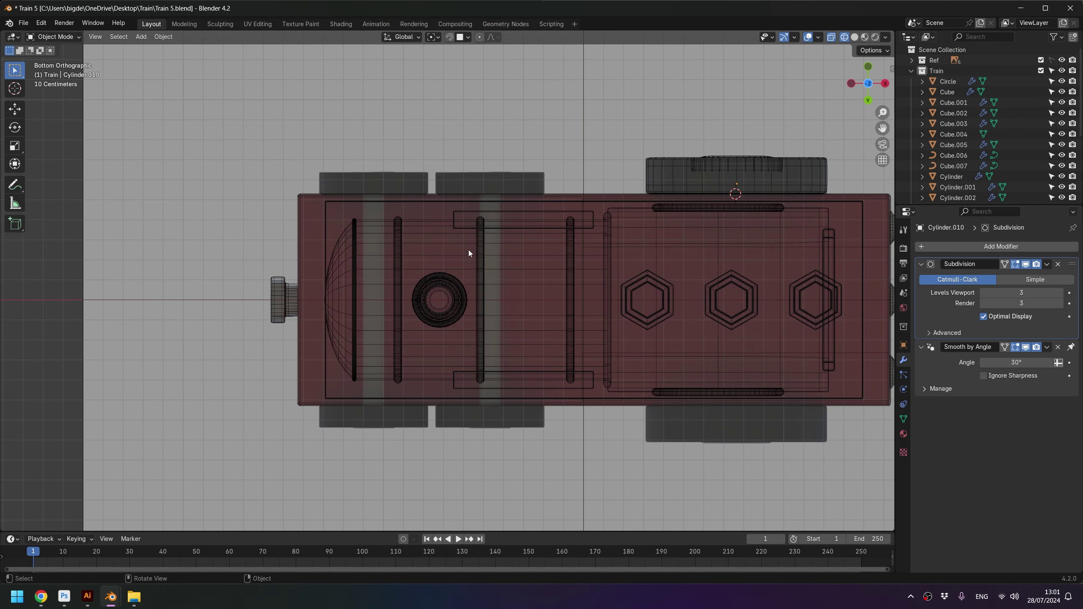
{"action": "key", "text": "a"}
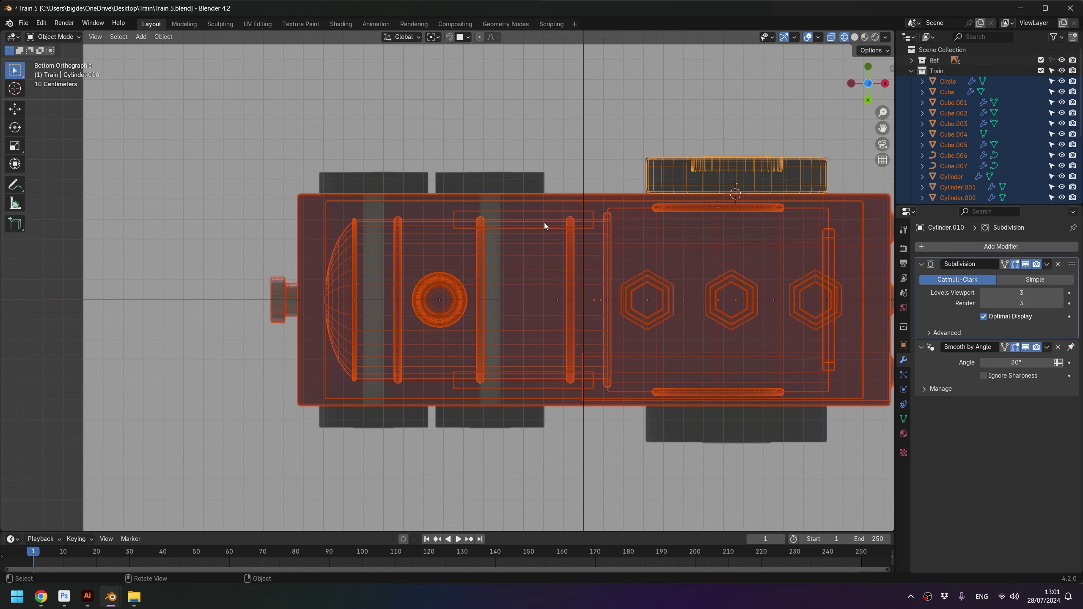
{"action": "key", "text": "h"}
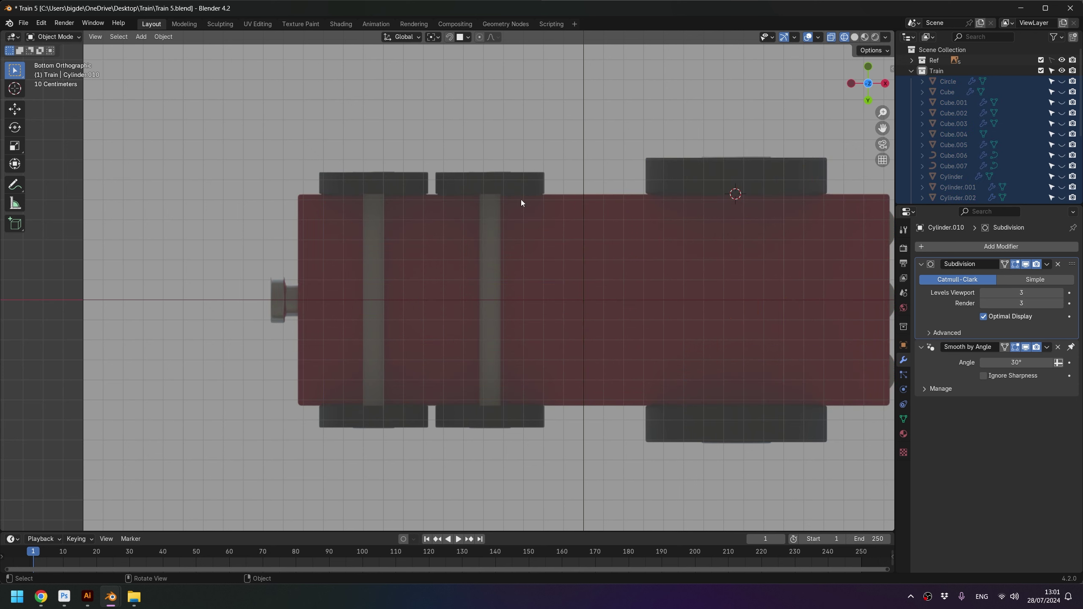
{"action": "scroll", "coordinate": [521, 199], "scroll_direction": "up", "scroll_amount": 1}
{"action": "scroll", "coordinate": [525, 245], "scroll_direction": "up", "scroll_amount": 1}
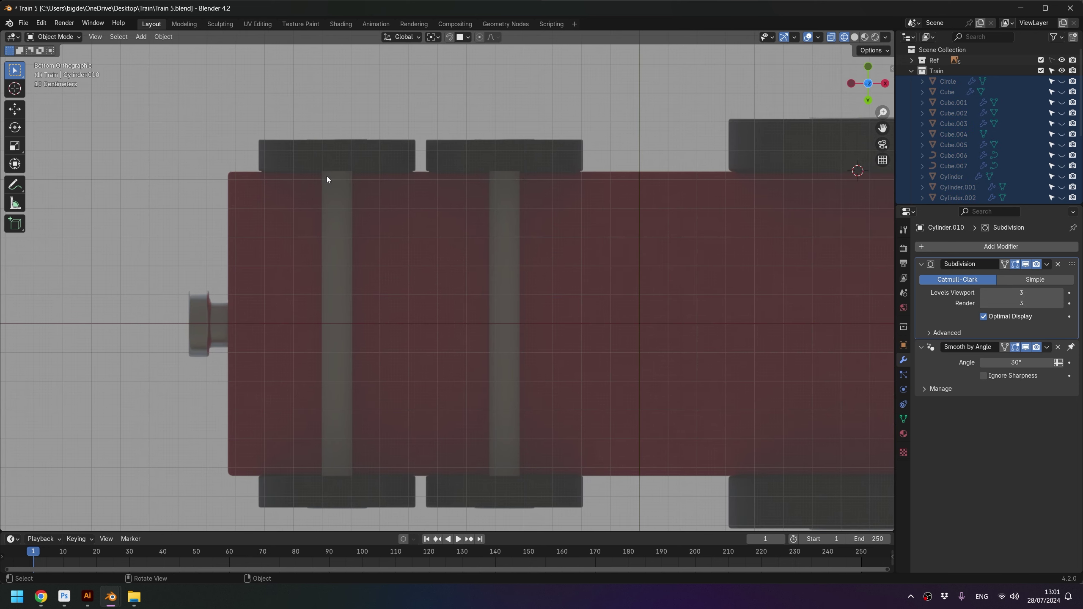
{"action": "scroll", "coordinate": [447, 311], "scroll_direction": "up", "scroll_amount": 2, "text": "ctrl"}
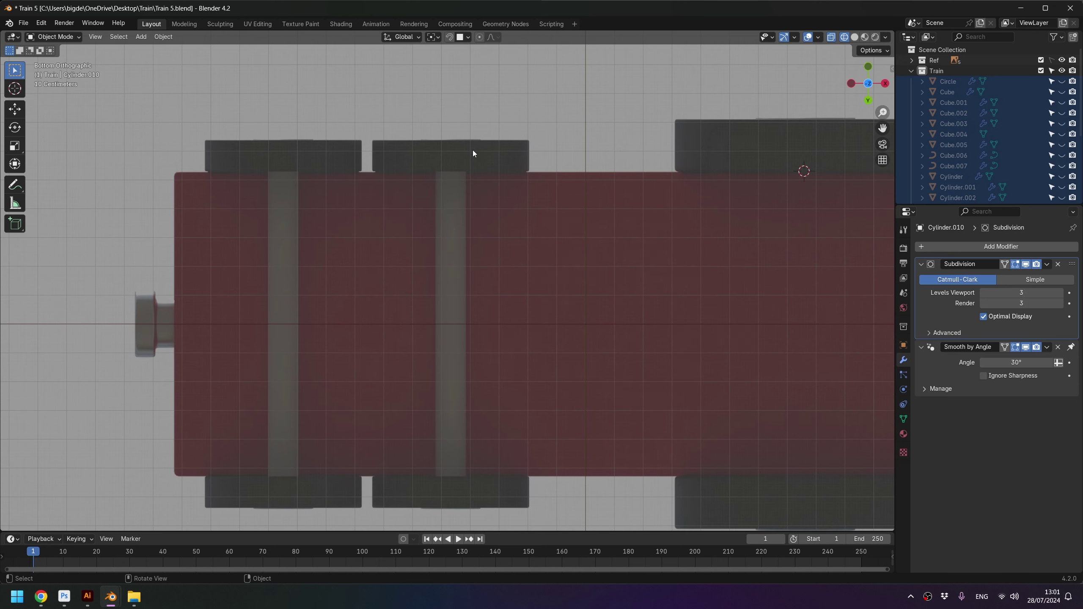
{"action": "scroll", "coordinate": [451, 256], "scroll_direction": "up", "scroll_amount": 1, "text": "ctrl"}
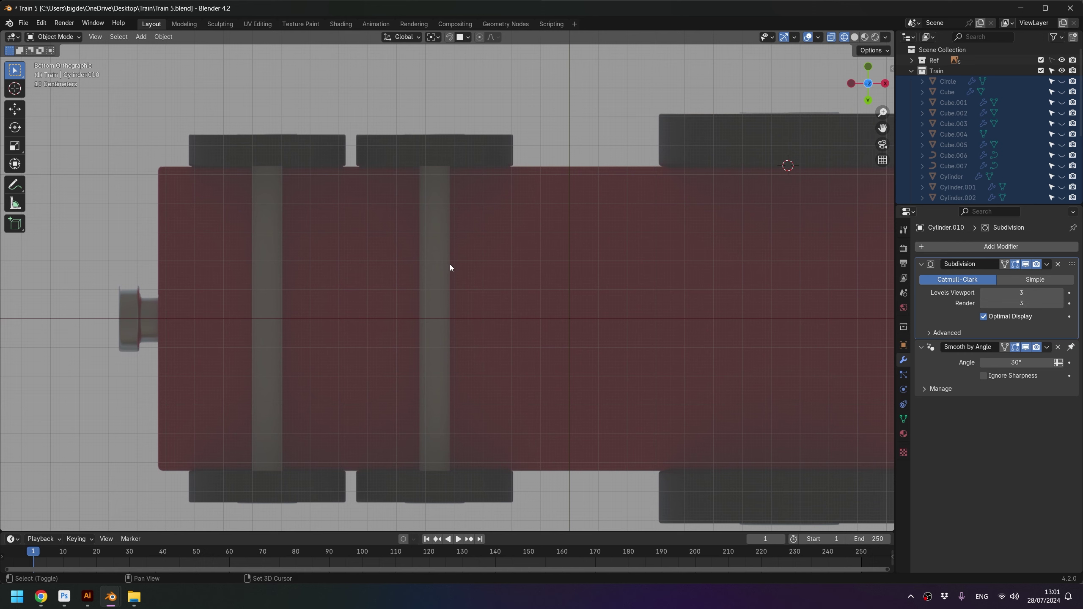
{"action": "scroll", "coordinate": [450, 268], "scroll_direction": "down", "scroll_amount": 1, "text": "shift"}
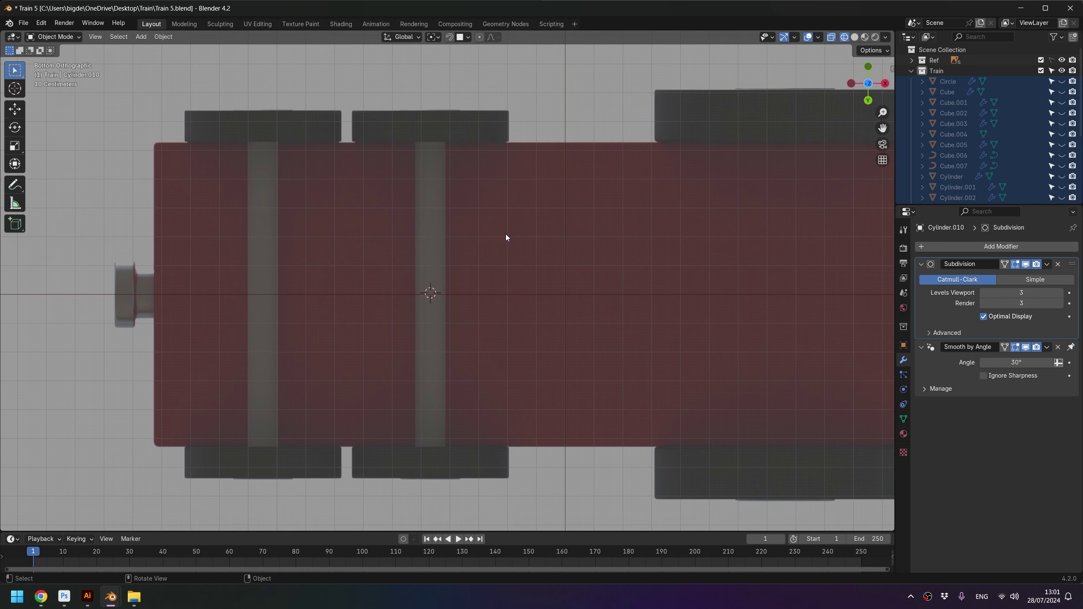
{"action": "scroll", "coordinate": [503, 255], "scroll_direction": "down", "scroll_amount": 2}
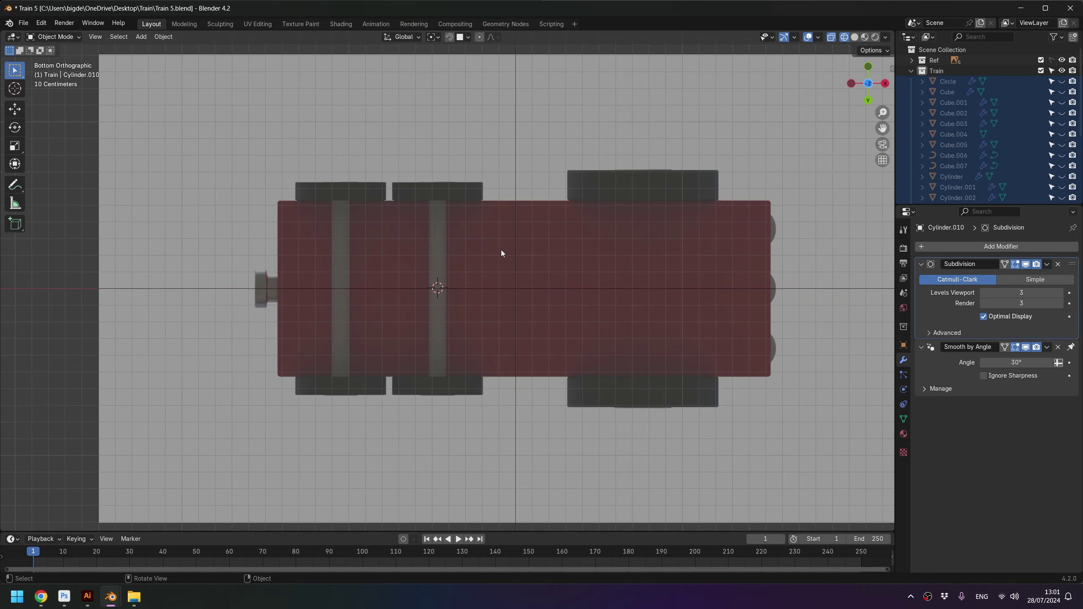
Step: Snap the 3D cursor to the world origin, ready to add a new mesh
{"action": "right_click", "coordinate": [492, 160], "text": "shift"}
{"action": "key", "text": "shift+c"}
{"action": "scroll", "coordinate": [436, 285], "scroll_direction": "up", "scroll_amount": 5}
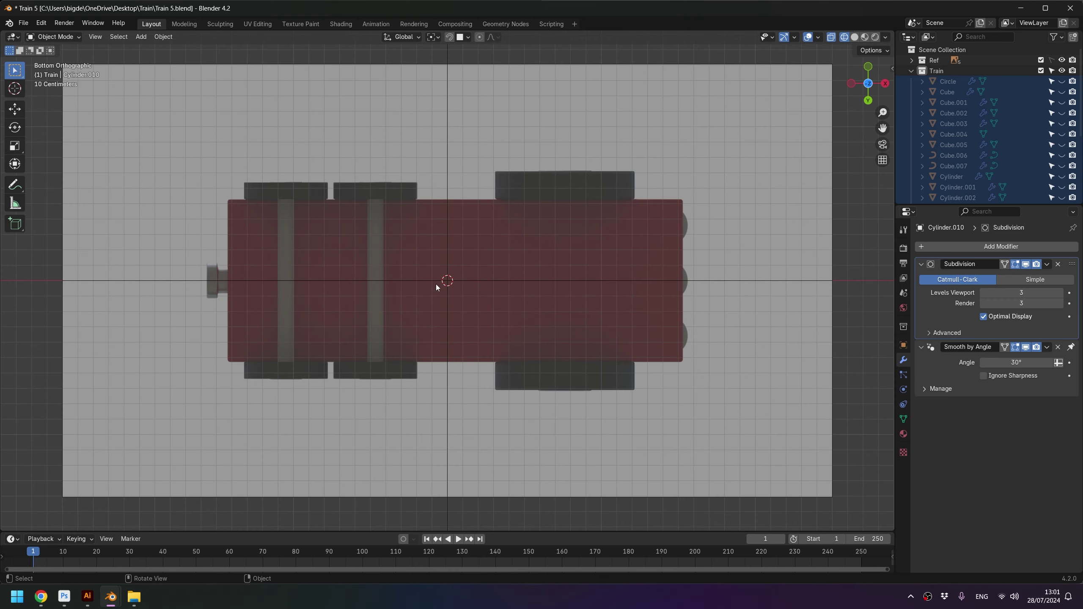
{"action": "scroll", "coordinate": [477, 287], "scroll_direction": "up", "scroll_amount": 3}
{"action": "key", "text": "shift+a"}
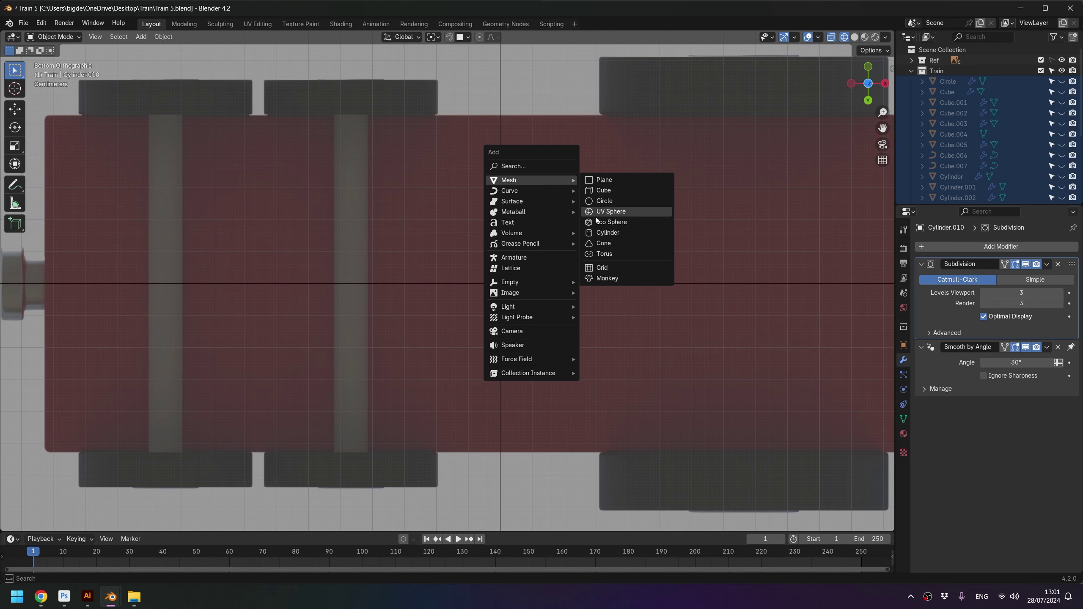
Step: Add a cylinder rotated 90° on X with radius 0.05 m and depth 1 m
{"action": "left_click", "coordinate": [614, 242]}
{"action": "scroll", "coordinate": [522, 250], "scroll_direction": "down", "scroll_amount": 2}
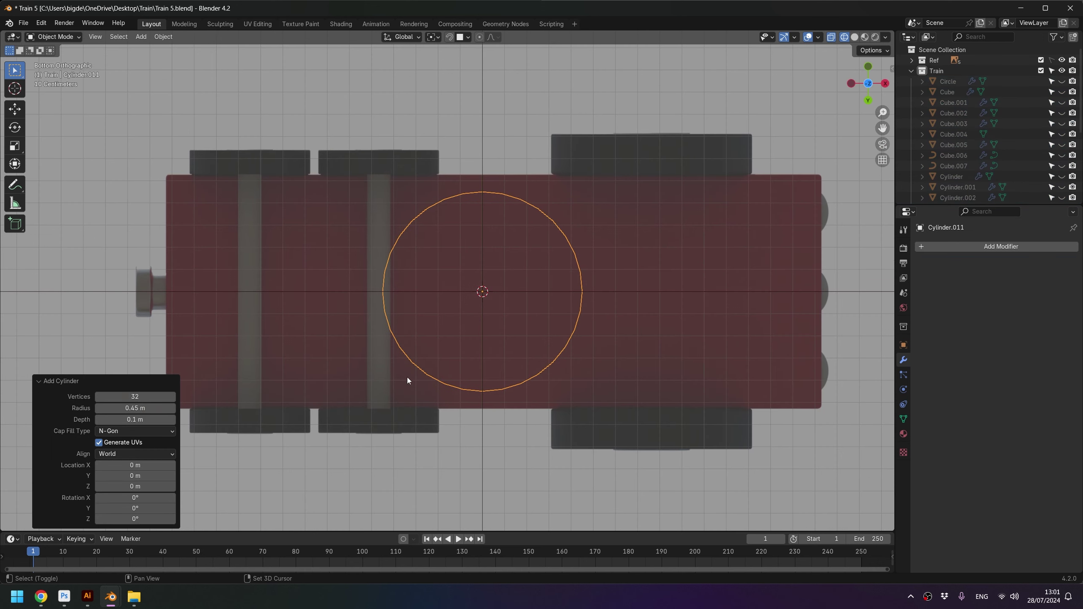
{"action": "left_click", "coordinate": [140, 498]}
{"action": "type", "text": "90"}
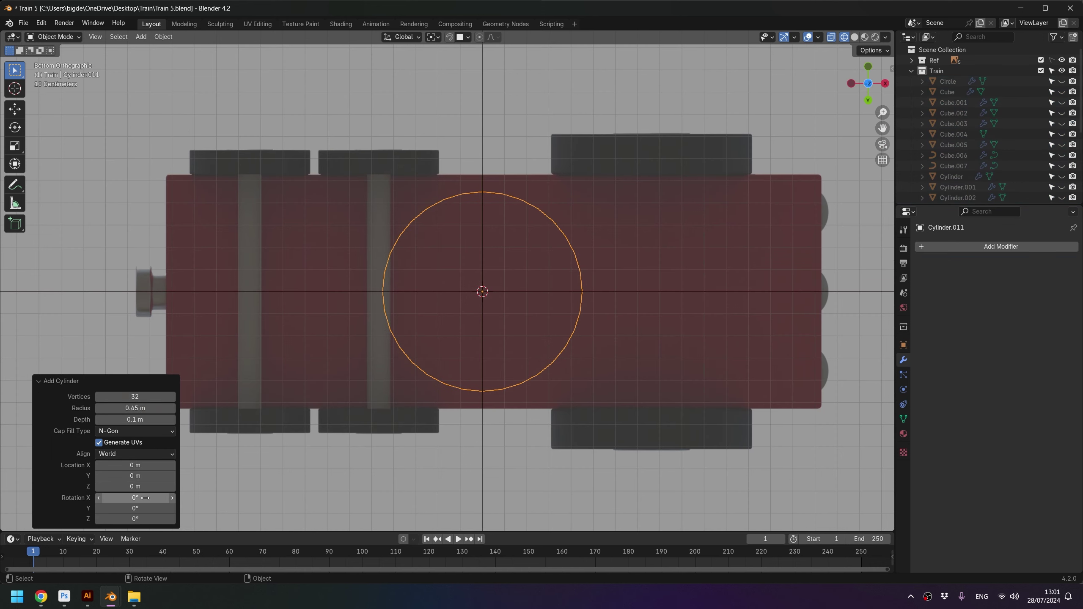
{"action": "key", "text": "Return"}
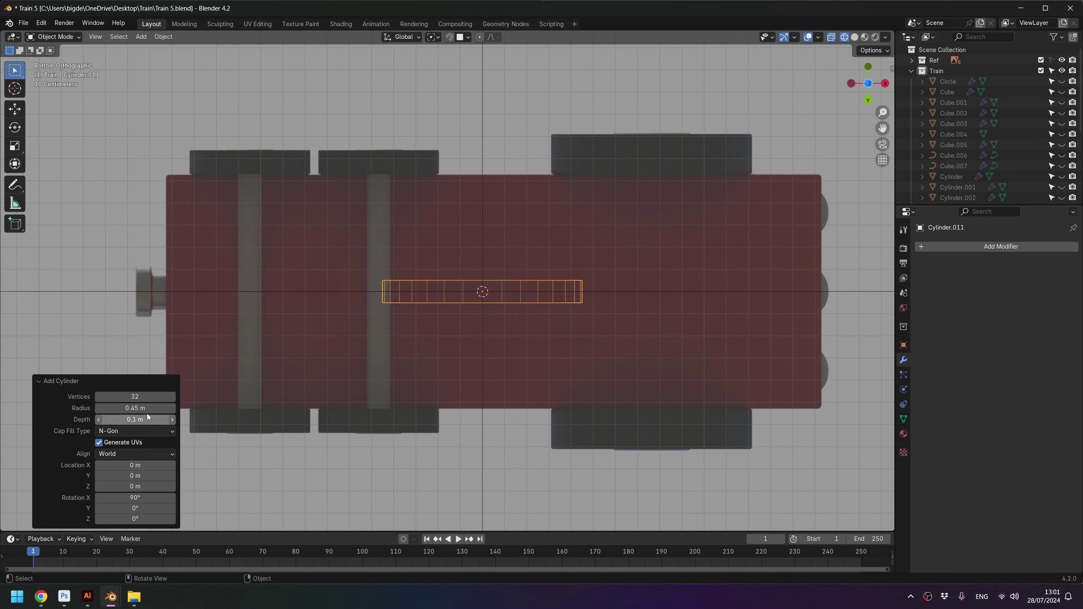
{"action": "left_click", "coordinate": [146, 407]}
{"action": "type", "text": "0.1"}
{"action": "key", "text": "Return"}
{"action": "left_click", "coordinate": [148, 408]}
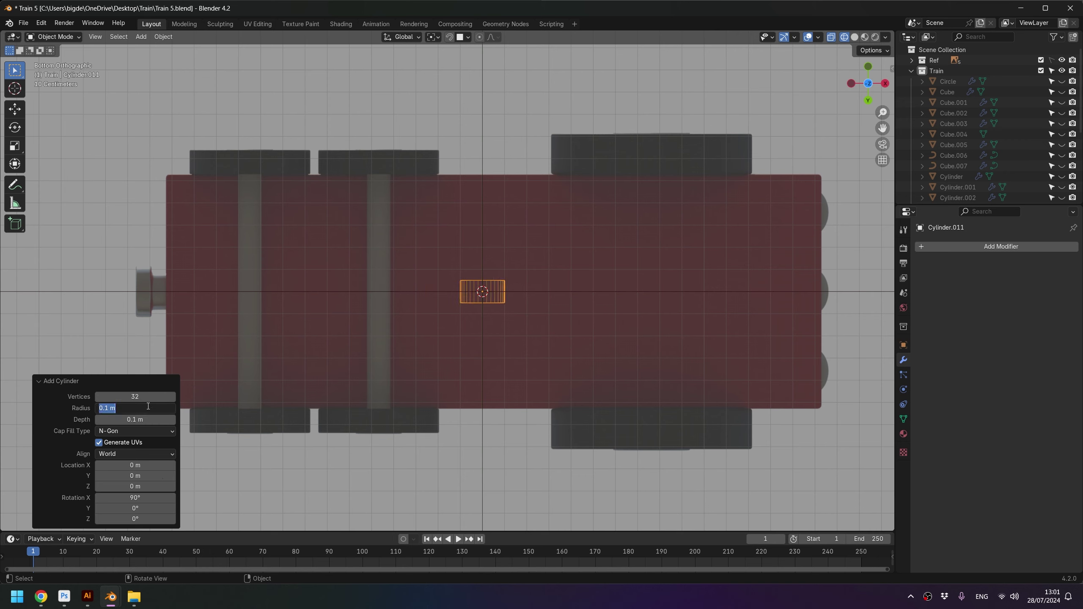
{"action": "key", "text": "Return"}
{"action": "left_click", "coordinate": [142, 419]}
{"action": "type", "text": "1"}
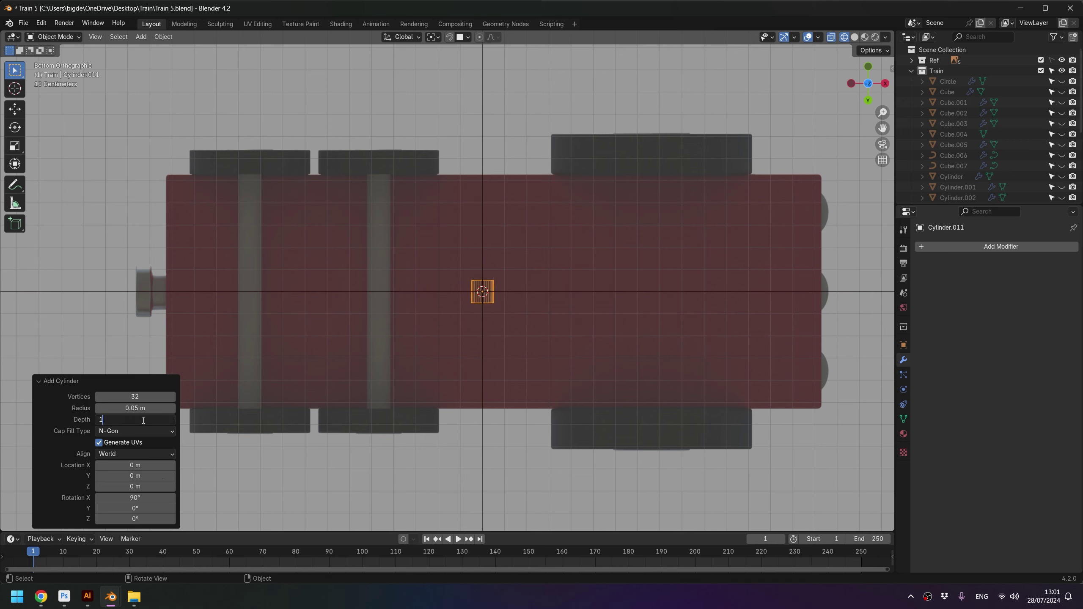
{"action": "key", "text": "Return"}
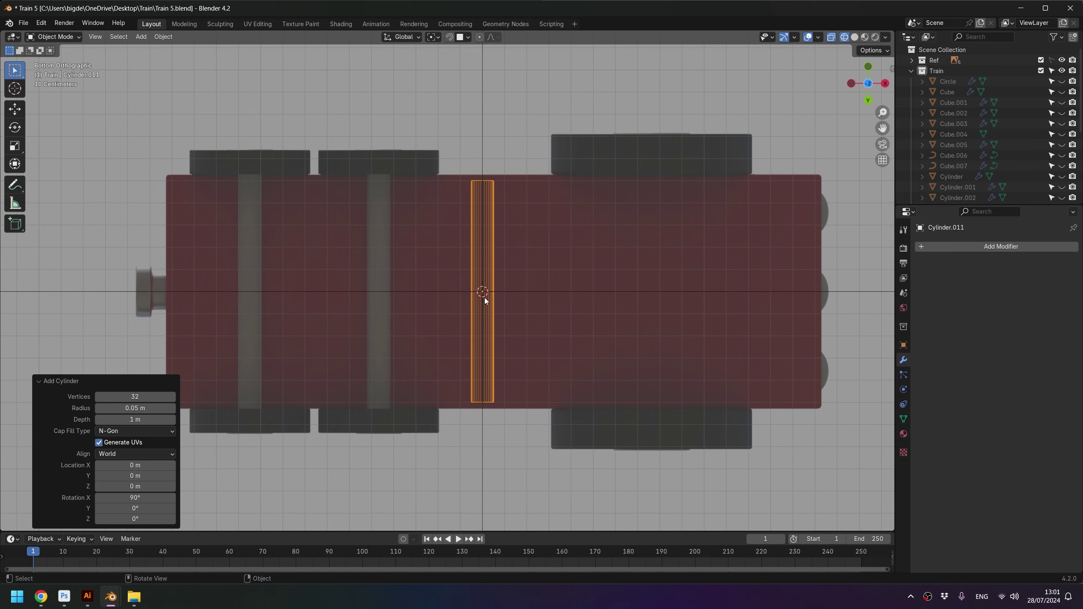
Step: Move the rod to the second wheel's position and lengthen it along Y
{"action": "key", "text": "g"}
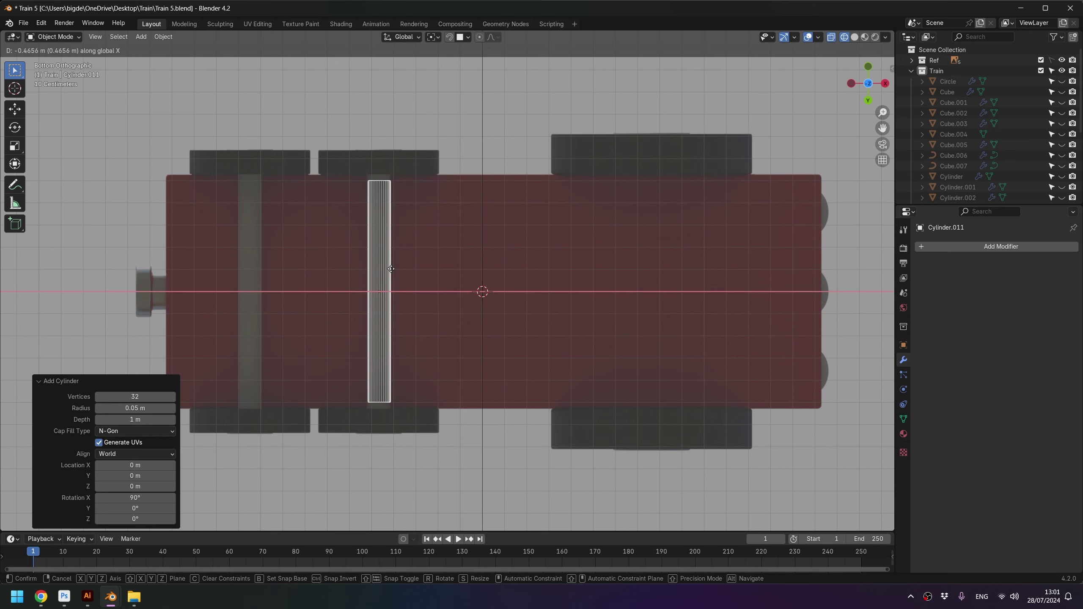
{"action": "left_click", "coordinate": [382, 279]}
{"action": "middle_click_drag", "start_coordinate": [382, 281], "coordinate": [425, 282], "text": "shift"}
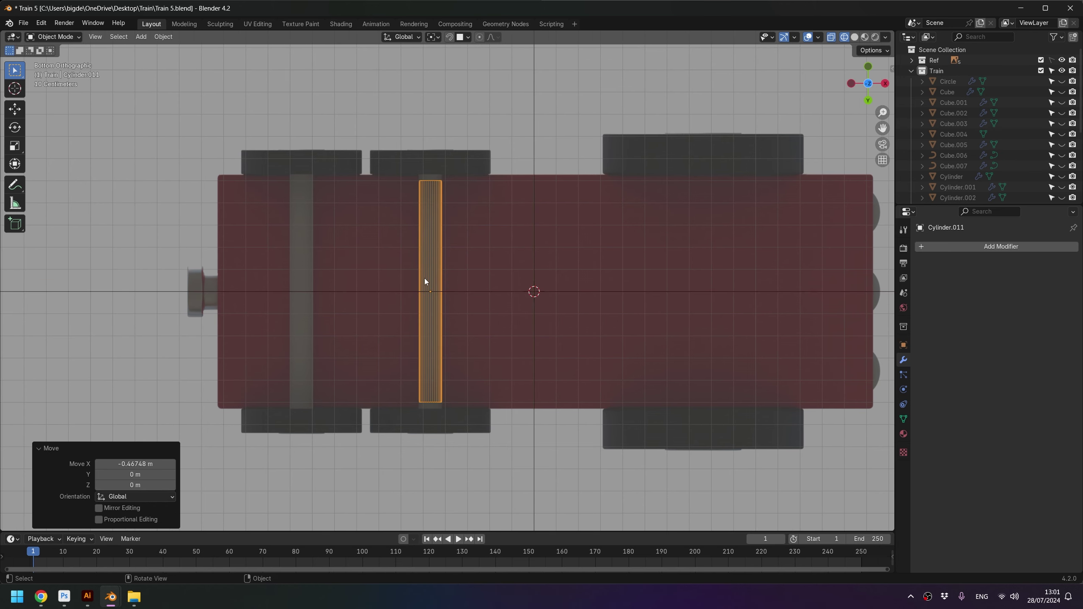
{"action": "scroll", "coordinate": [475, 167], "scroll_direction": "up", "scroll_amount": 3}
{"action": "mouse_move", "coordinate": [476, 167]}
{"action": "middle_mouse_down", "text": "shift"}
{"action": "mouse_move", "coordinate": [468, 281]}
{"action": "mouse_move", "coordinate": [472, 244]}
{"action": "middle_mouse_up", "text": "shift"}
{"action": "key", "text": "s"}
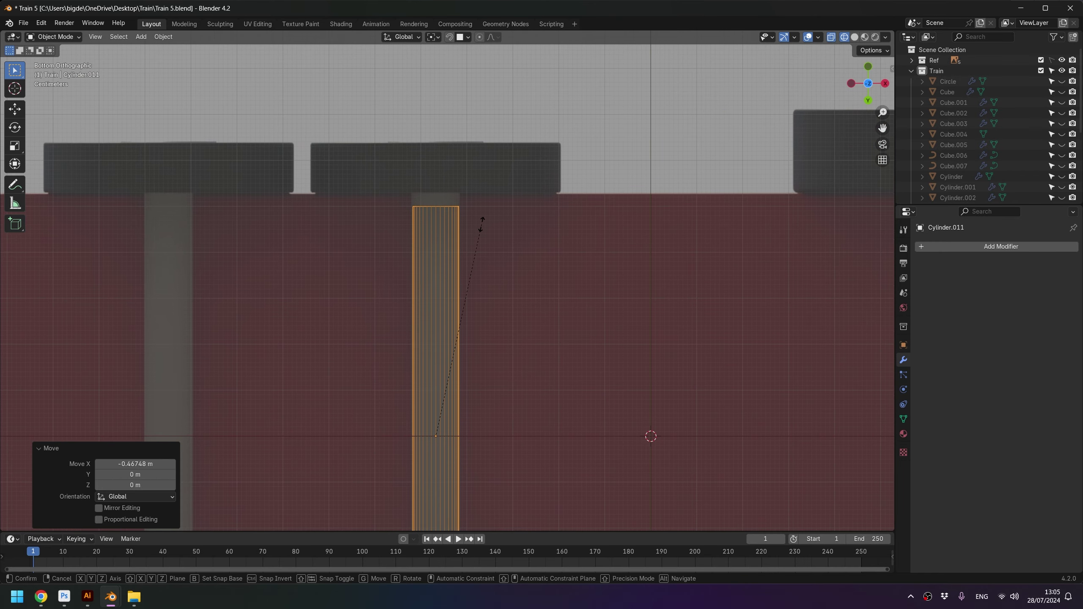
{"action": "key", "text": "y"}
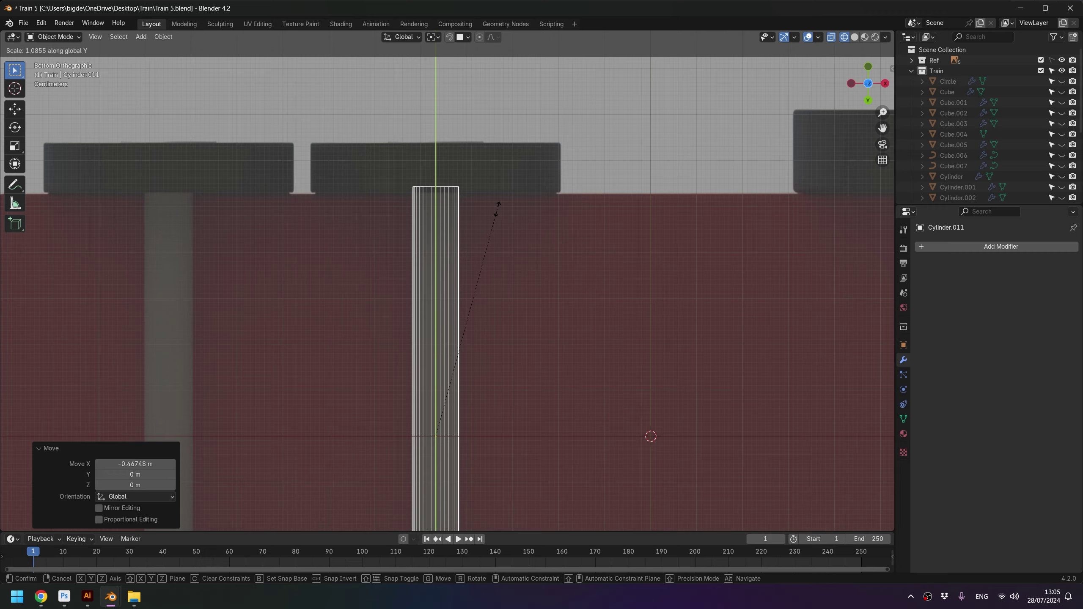
{"action": "left_click", "coordinate": [505, 206]}
{"action": "scroll", "coordinate": [491, 222], "scroll_direction": "down", "scroll_amount": 5}
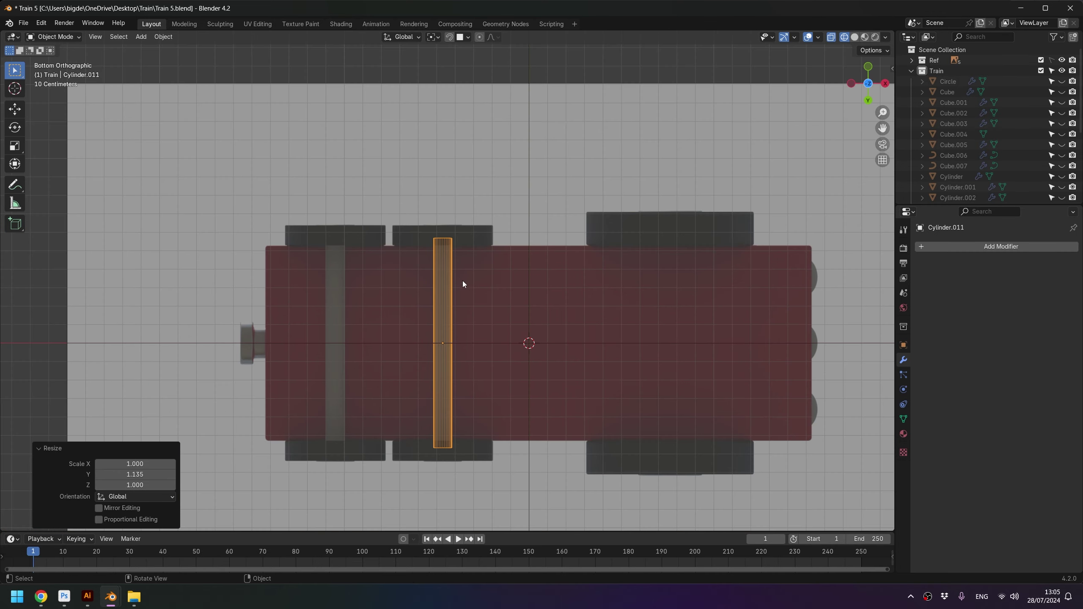
Step: Unhide the train parts, then lower the axle rod along Z to wheel height
{"action": "key", "text": "alt+a"}
{"action": "key", "text": "KP_1"}
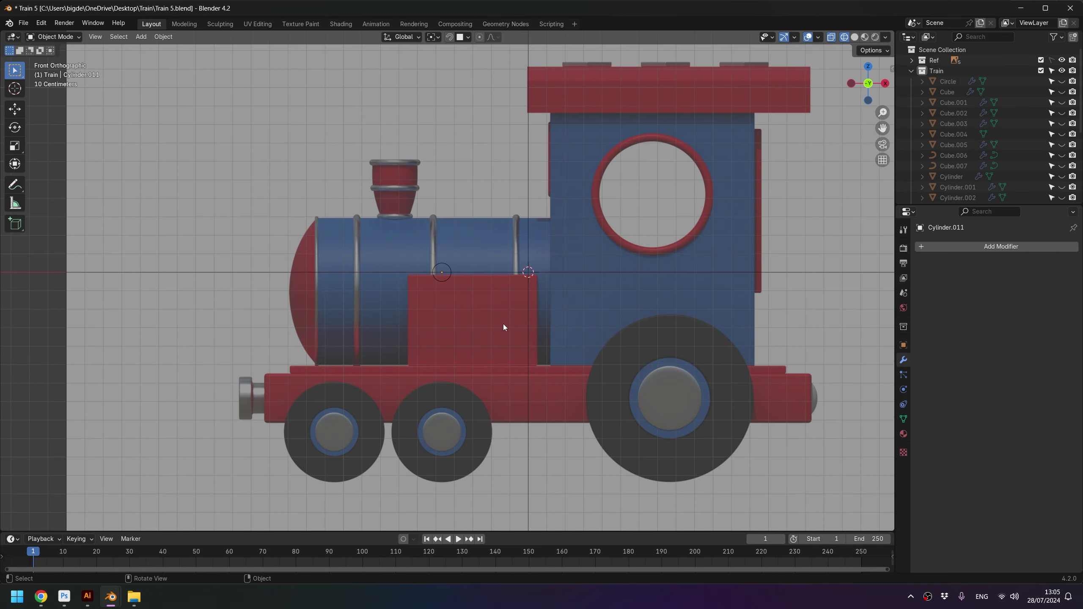
{"action": "key", "text": "alt+h"}
{"action": "key", "text": "space"}
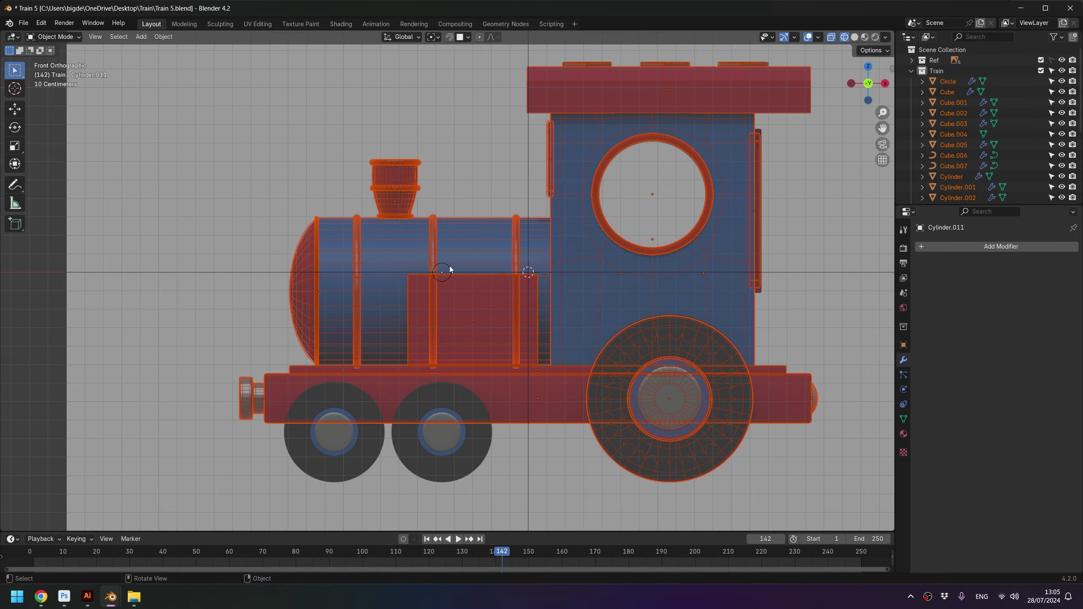
{"action": "key", "text": "alt+a"}
{"action": "left_click", "coordinate": [442, 272]}
{"action": "key", "text": "g"}
{"action": "key", "text": "z"}
{"action": "left_click", "coordinate": [458, 454]}
Step: Raise the axle rod along Z so it sits just under the frame
{"action": "scroll", "coordinate": [446, 498], "scroll_direction": "up", "scroll_amount": 4}
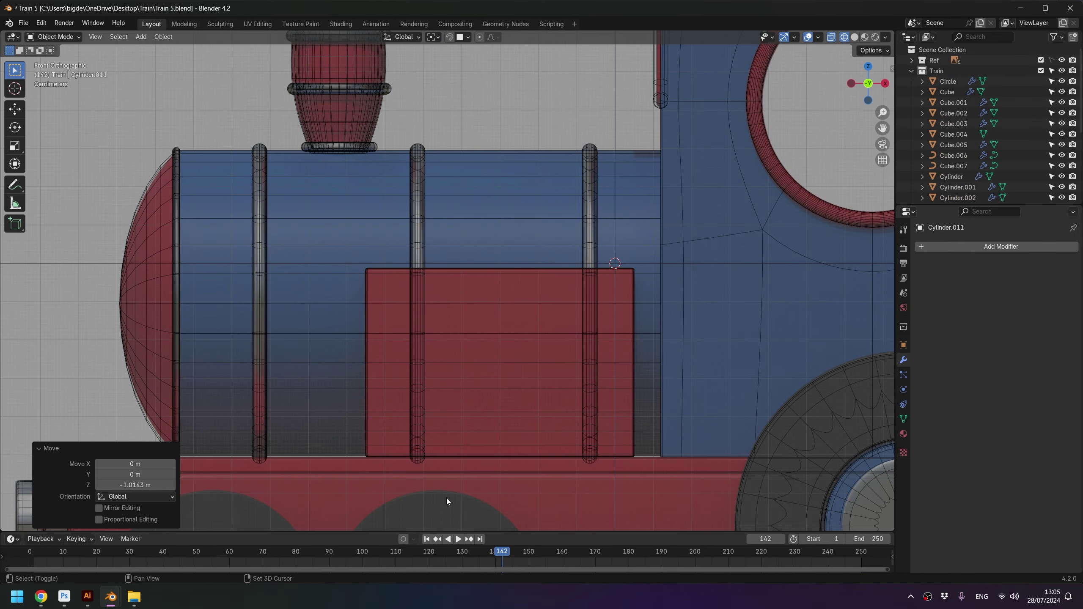
{"action": "middle_click_drag", "start_coordinate": [446, 498], "coordinate": [503, 319], "text": "shift"}
{"action": "scroll", "coordinate": [502, 319], "scroll_direction": "up", "scroll_amount": 3}
{"action": "scroll", "coordinate": [508, 398], "scroll_direction": "up", "scroll_amount": 2}
{"action": "mouse_move", "coordinate": [504, 378]}
{"action": "middle_mouse_down"}
{"action": "mouse_move", "coordinate": [524, 345]}
{"action": "mouse_move", "coordinate": [489, 334]}
{"action": "middle_mouse_up"}
{"action": "key", "text": "shift+z"}
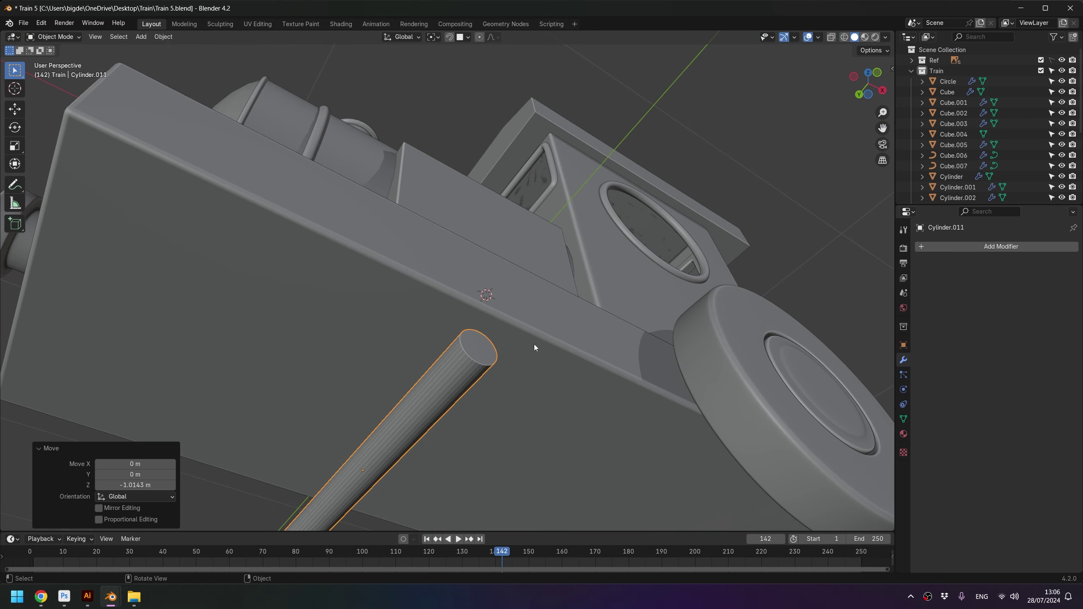
{"action": "scroll", "coordinate": [530, 336], "scroll_direction": "up", "scroll_amount": 3, "text": "ctrl"}
{"action": "key", "text": "g"}
{"action": "key", "text": "z"}
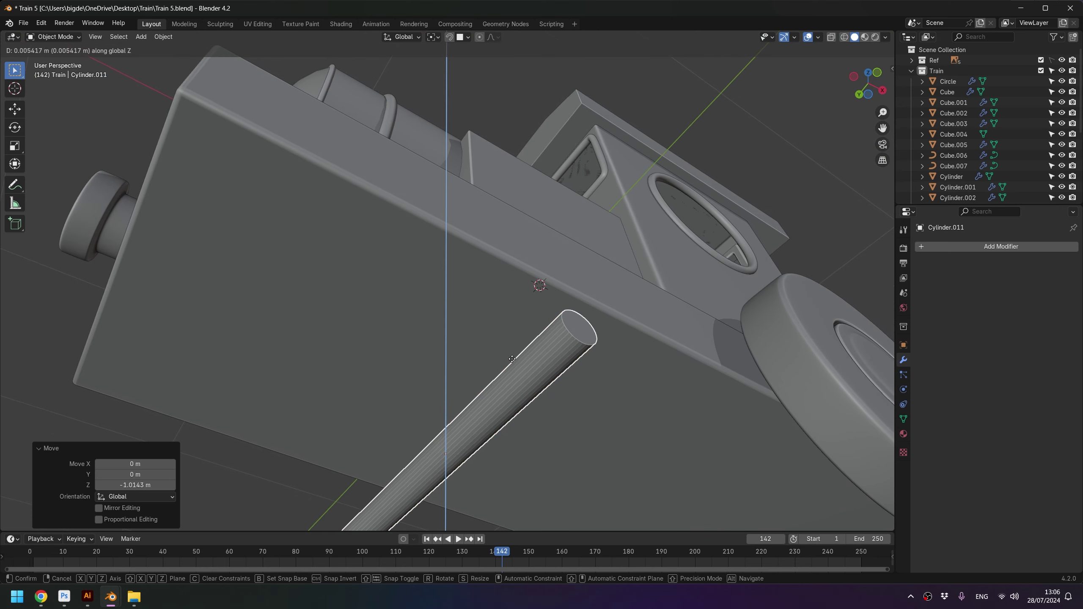
{"action": "left_click", "coordinate": [511, 357]}
Step: Apply Shade Auto Smooth to the axle rod
{"action": "middle_click_drag", "start_coordinate": [512, 357], "coordinate": [526, 377]}
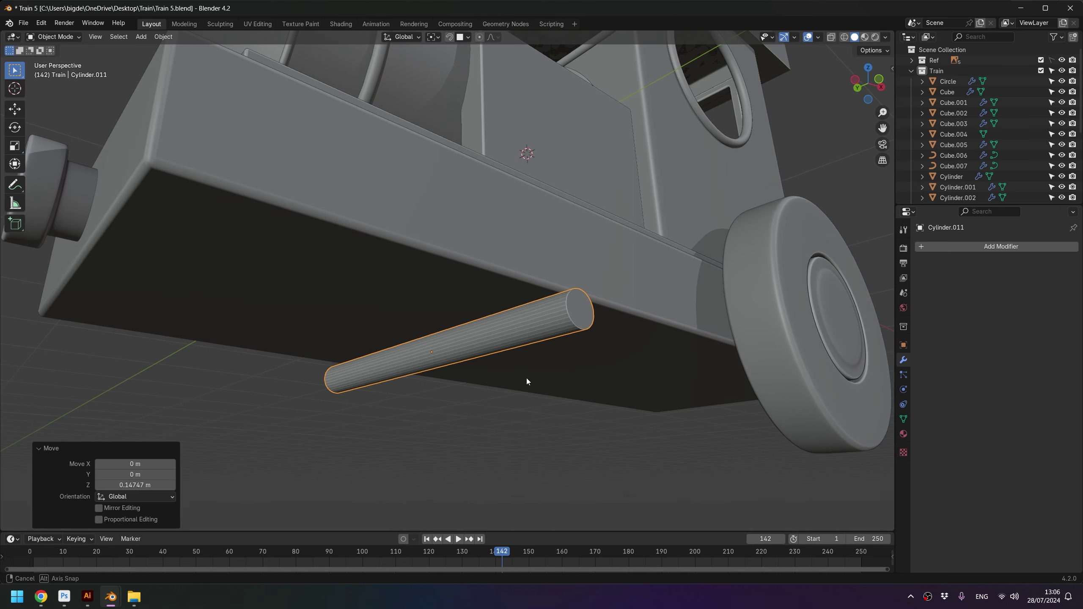
{"action": "right_click", "coordinate": [550, 331]}
{"action": "left_click", "coordinate": [550, 331]}
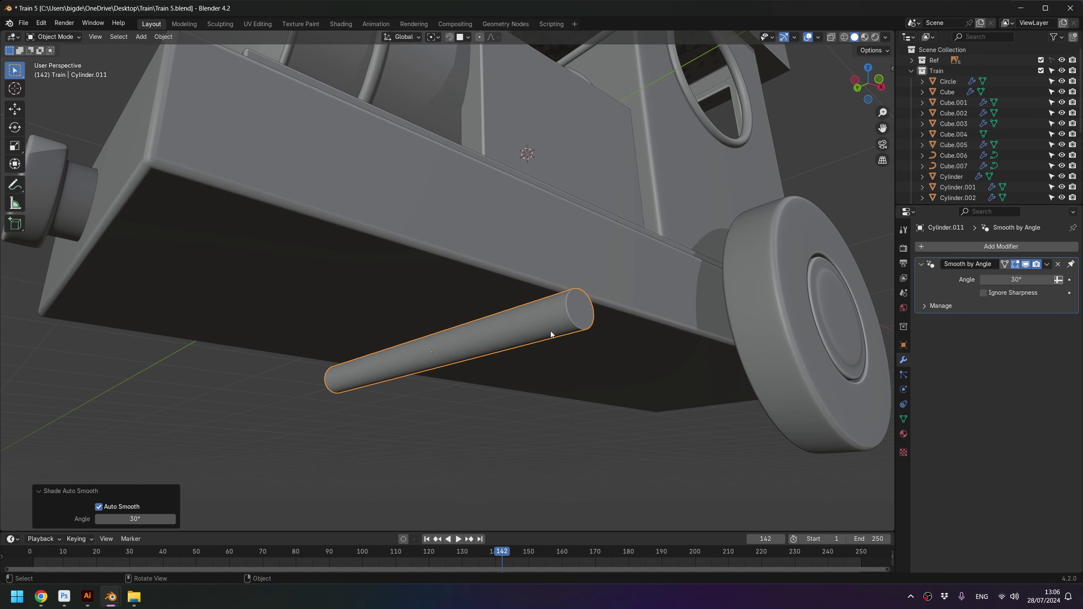
{"action": "key", "text": "KP_1"}
Step: Duplicate the large wheel and slide the copy along X toward the front
{"action": "left_click", "coordinate": [642, 345]}
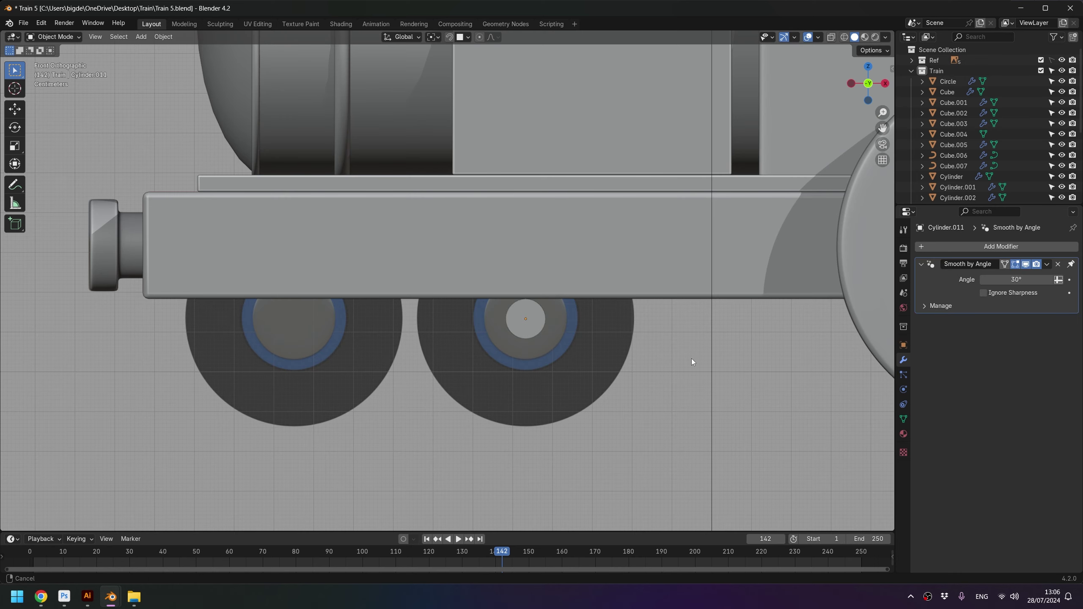
{"action": "scroll", "coordinate": [691, 359], "scroll_direction": "down", "scroll_amount": 5, "text": "ctrl"}
{"action": "left_click", "coordinate": [753, 308]}
{"action": "mouse_move", "coordinate": [723, 313]}
{"action": "middle_mouse_down", "text": "shift"}
{"action": "mouse_move", "coordinate": [747, 323]}
{"action": "mouse_move", "coordinate": [707, 366]}
{"action": "middle_mouse_up", "text": "shift"}
{"action": "key", "text": "shift+d"}
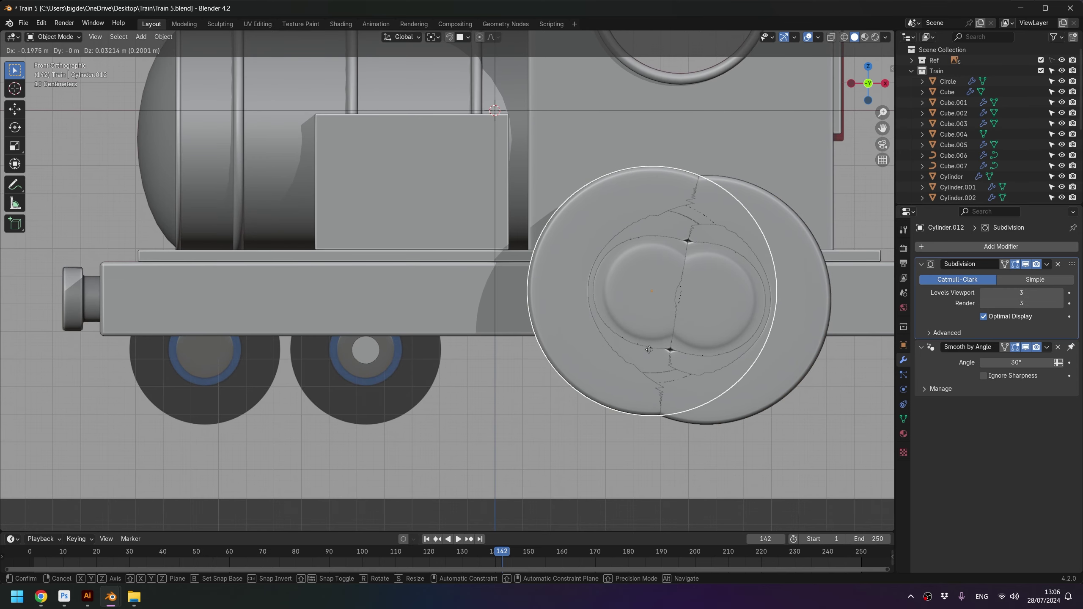
{"action": "key", "text": "x"}
{"action": "left_click", "coordinate": [233, 330]}
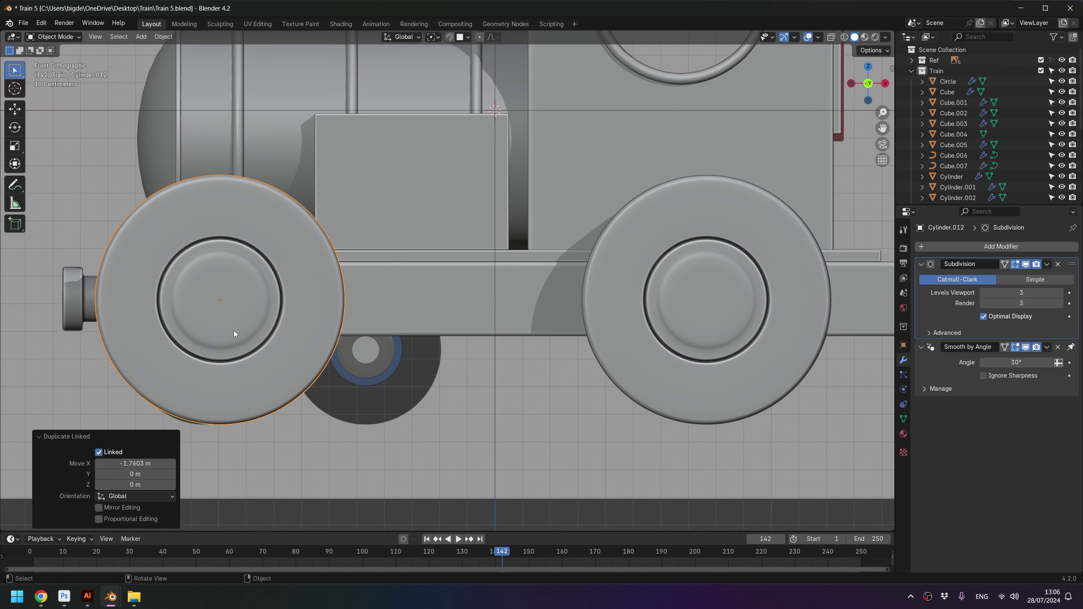
{"action": "middle_click_drag", "start_coordinate": [396, 494], "coordinate": [457, 499], "text": "shift"}
{"action": "left_click", "coordinate": [426, 540]}
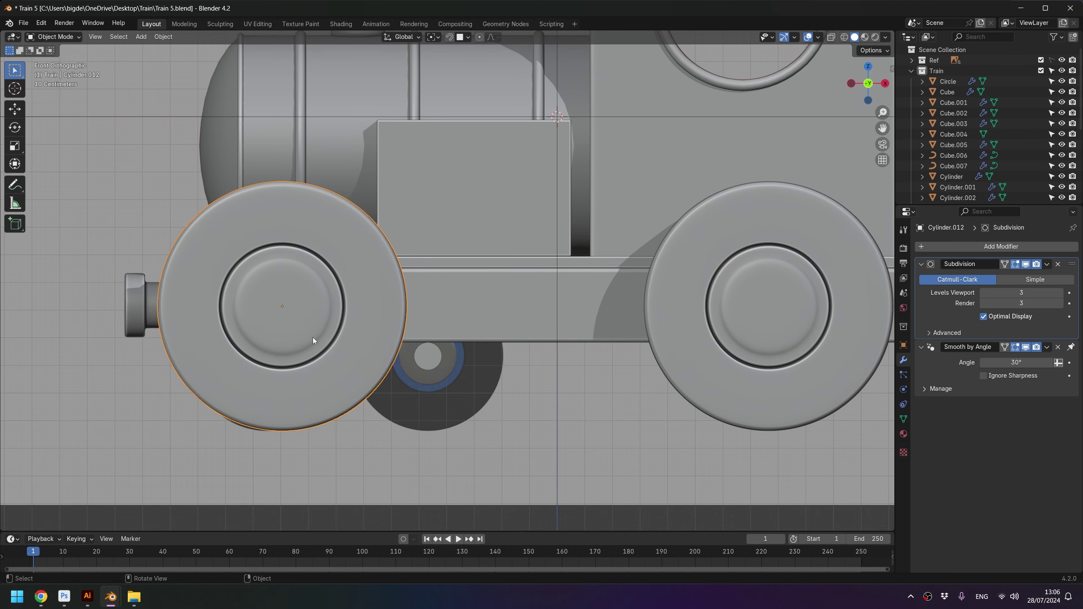
Step: Undo the recessed centre face, leaving a flat inset hub cap, then view the front in X-ray
{"action": "key", "text": "Tab"}
{"action": "middle_click_drag", "start_coordinate": [282, 303], "coordinate": [384, 324]}
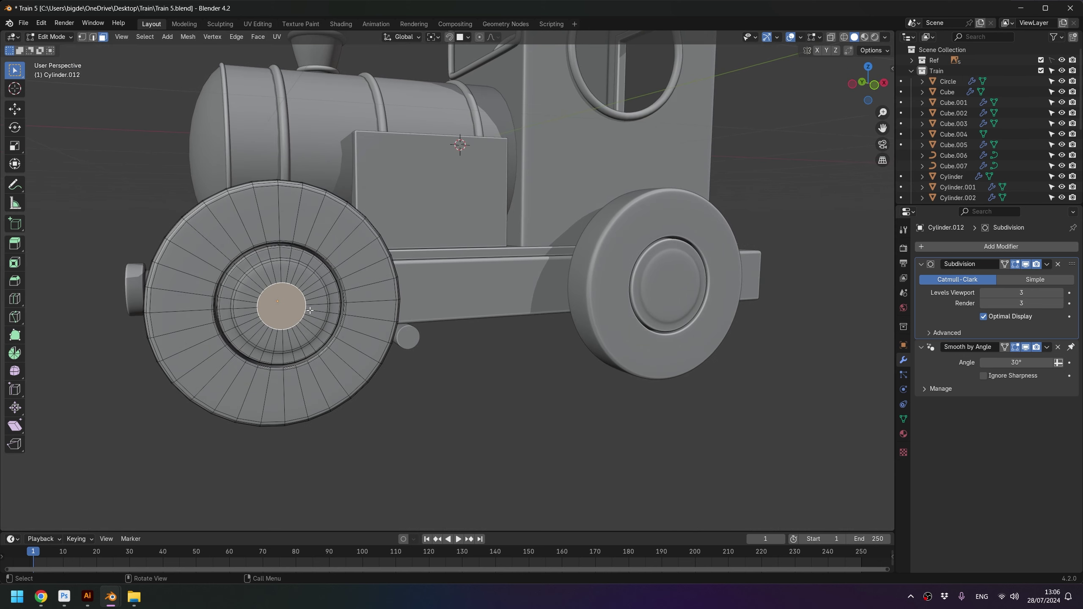
{"action": "key", "text": "s"}
{"action": "left_click", "coordinate": [314, 512]}
{"action": "key", "text": "Tab"}
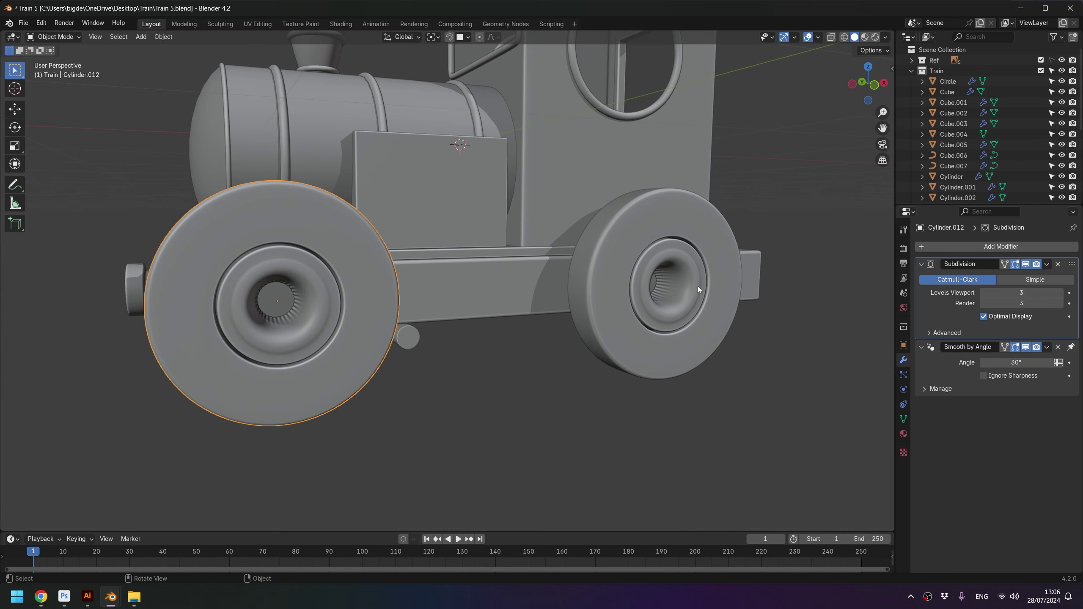
{"action": "key", "text": "Tab"}
{"action": "key", "text": "ctrl+z"}
{"action": "key", "text": "Tab"}
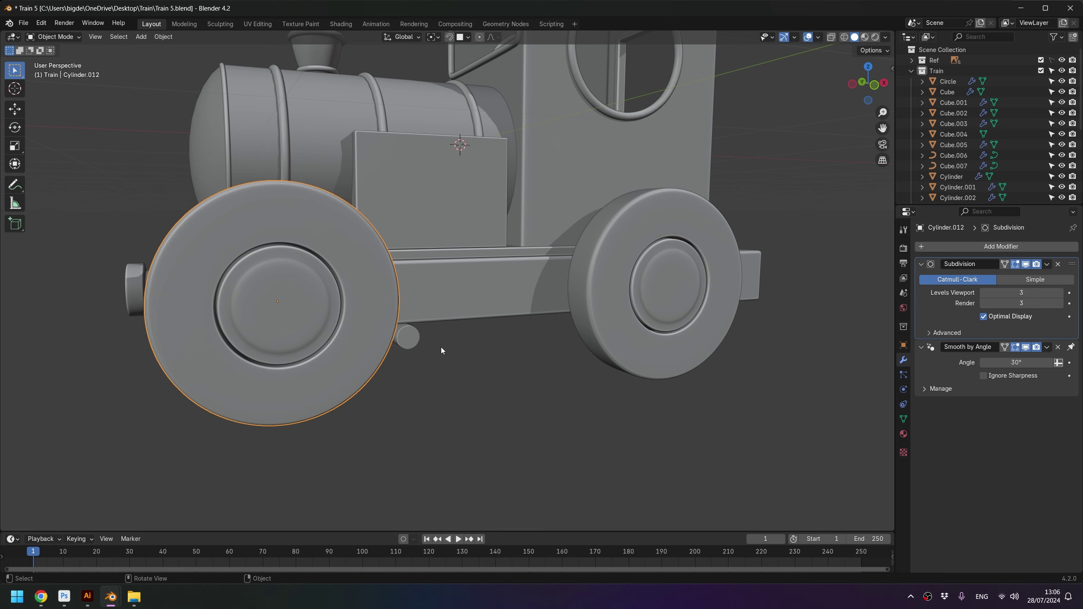
{"action": "key", "text": "KP_1"}
{"action": "key", "text": "alt+z"}
Step: Shift the copied front wheel back along the X axis
{"action": "key", "text": "g"}
{"action": "key", "text": "x"}
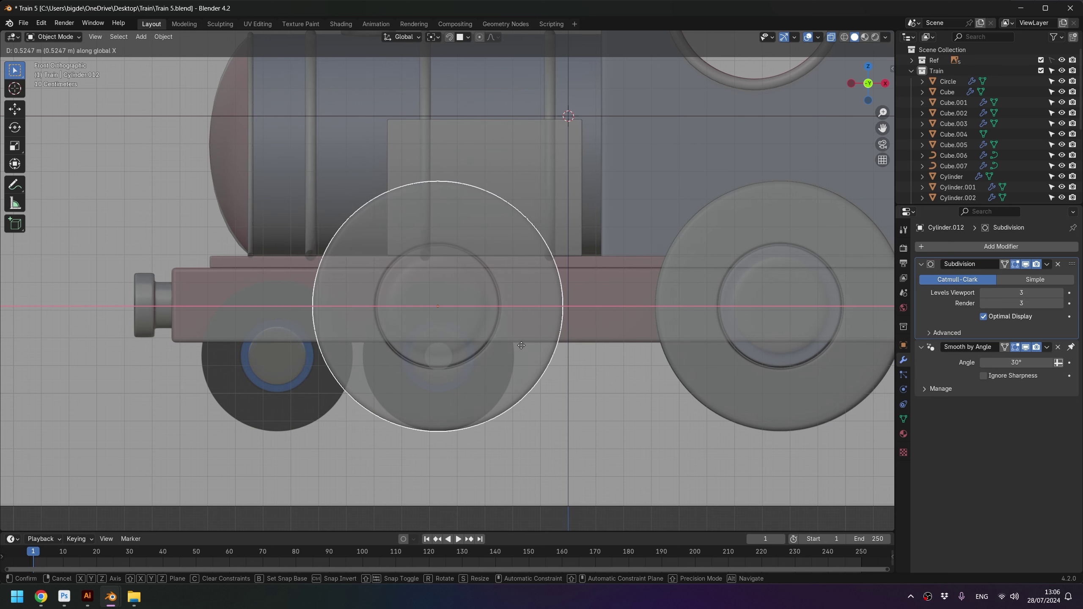
{"action": "left_click", "coordinate": [521, 345]}
{"action": "scroll", "coordinate": [522, 345], "scroll_direction": "up", "scroll_amount": 2}
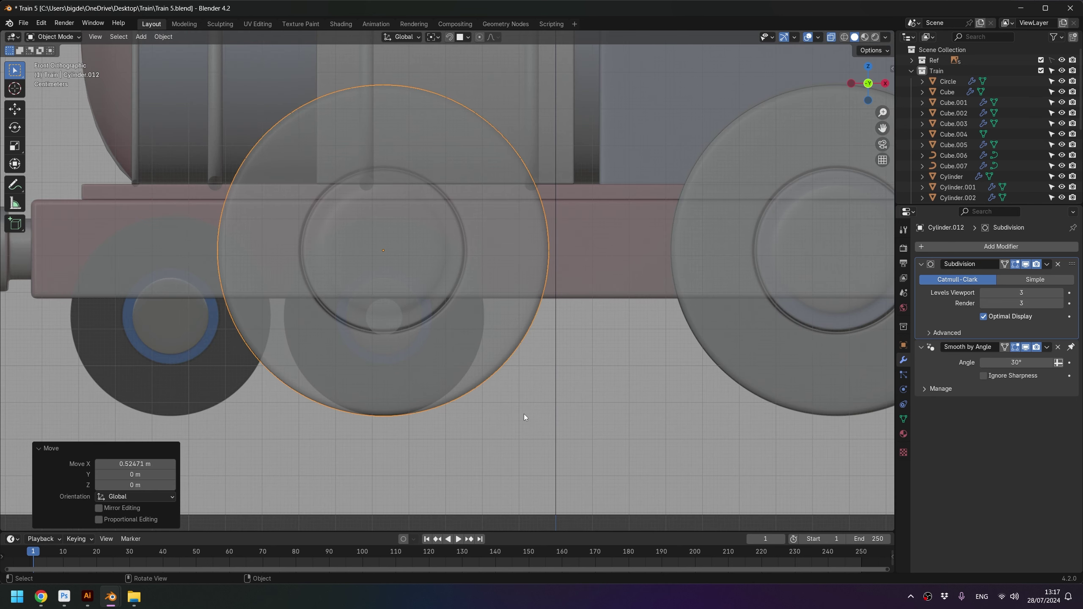
{"action": "middle_click_drag", "start_coordinate": [386, 397], "coordinate": [443, 363], "text": "shift"}
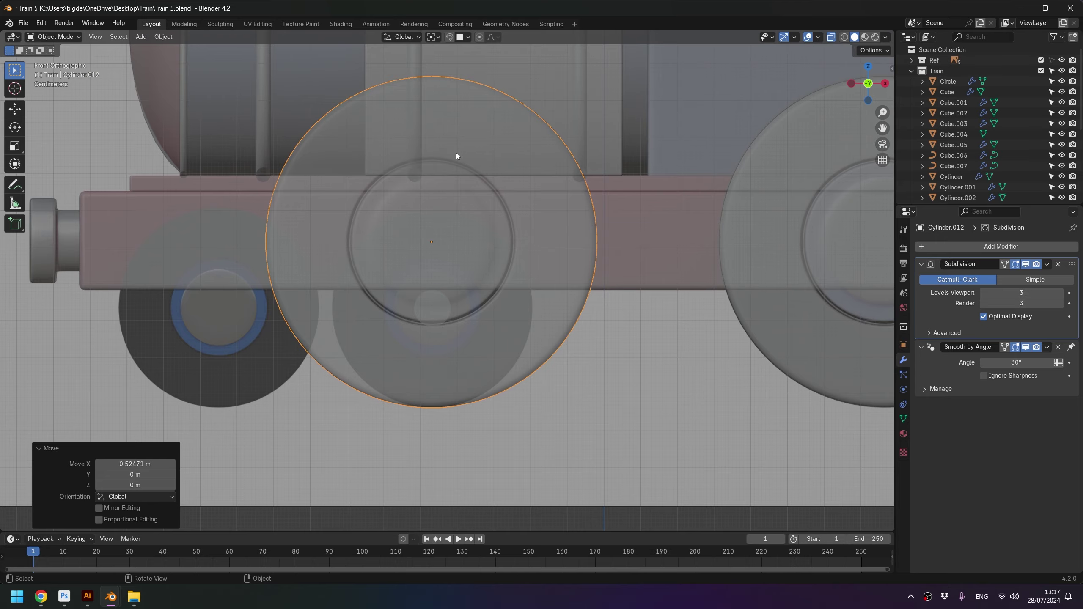
Step: Snap the 3D cursor to the wheel's bottom edge and make it the pivot point
{"action": "key", "text": "Tab"}
{"action": "middle_click_drag", "start_coordinate": [441, 423], "coordinate": [421, 432]}
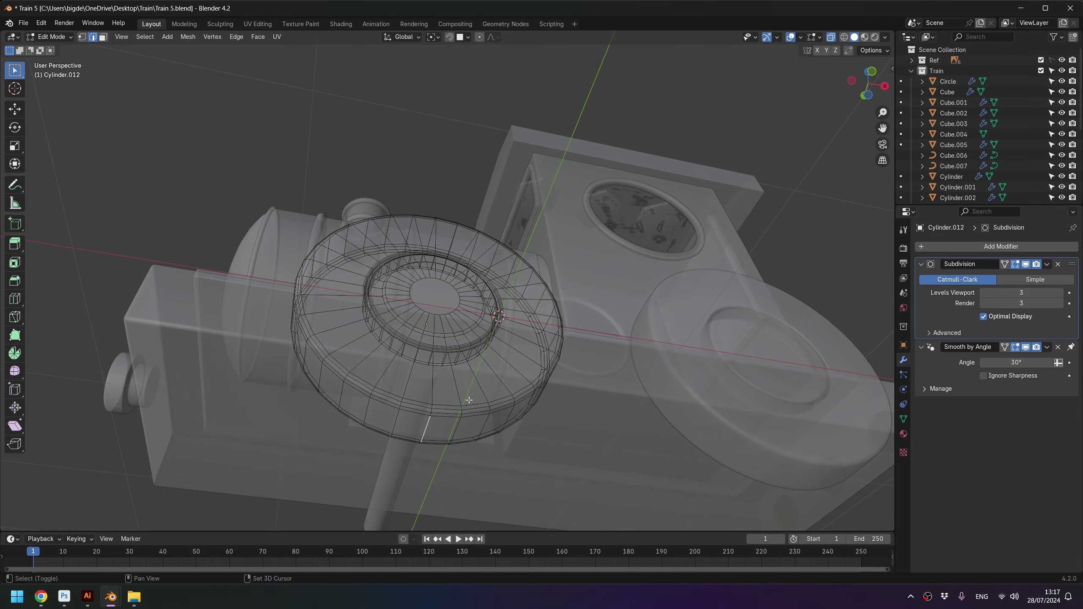
{"action": "key", "text": "shift+s"}
{"action": "left_click", "coordinate": [478, 433]}
{"action": "key", "text": "Tab"}
{"action": "key", "text": "KP_1"}
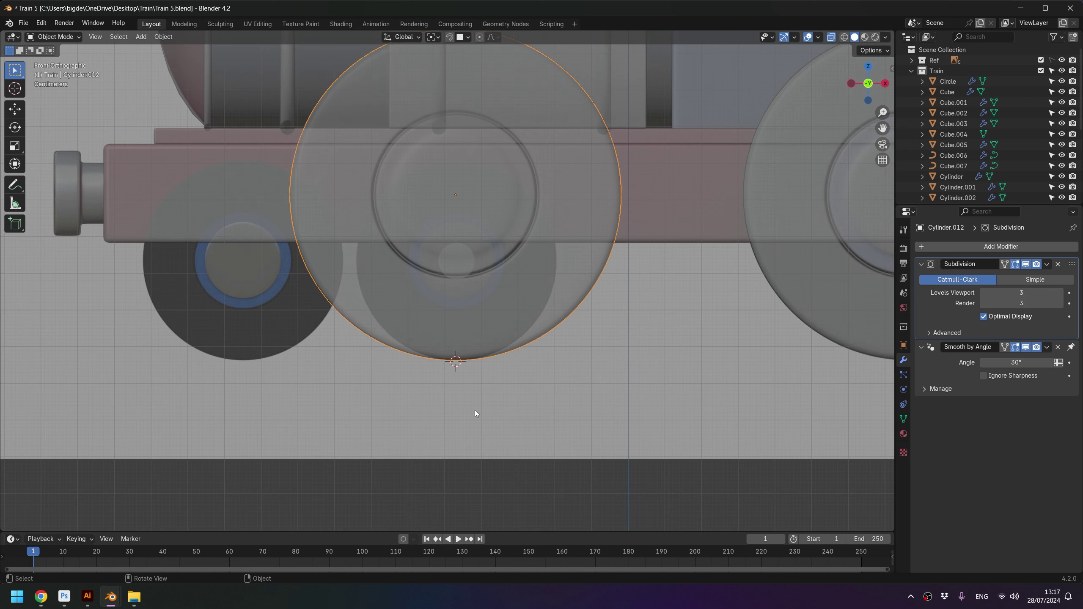
{"action": "left_click", "coordinate": [433, 38]}
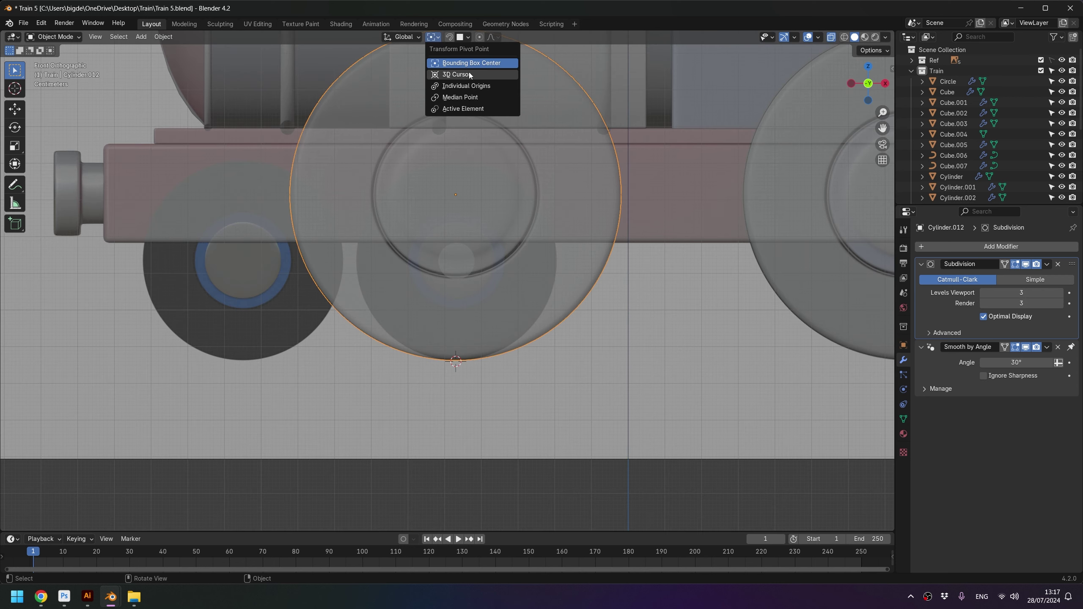
{"action": "left_click", "coordinate": [472, 74]}
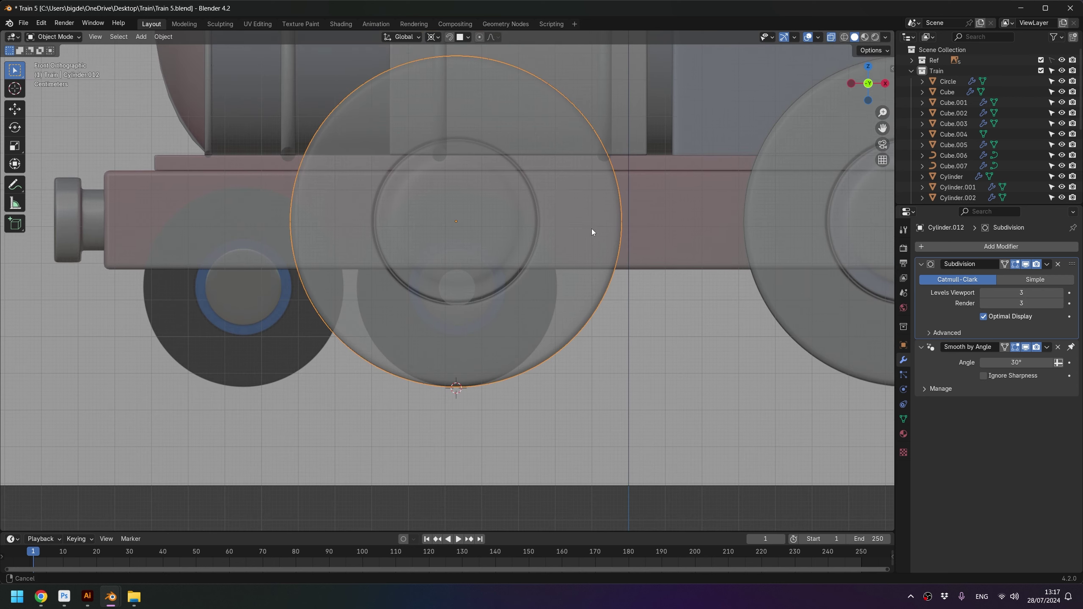
Step: Scale the front wheel down to about 0.6 around the cursor, keeping it on the ground
{"action": "key", "text": "s"}
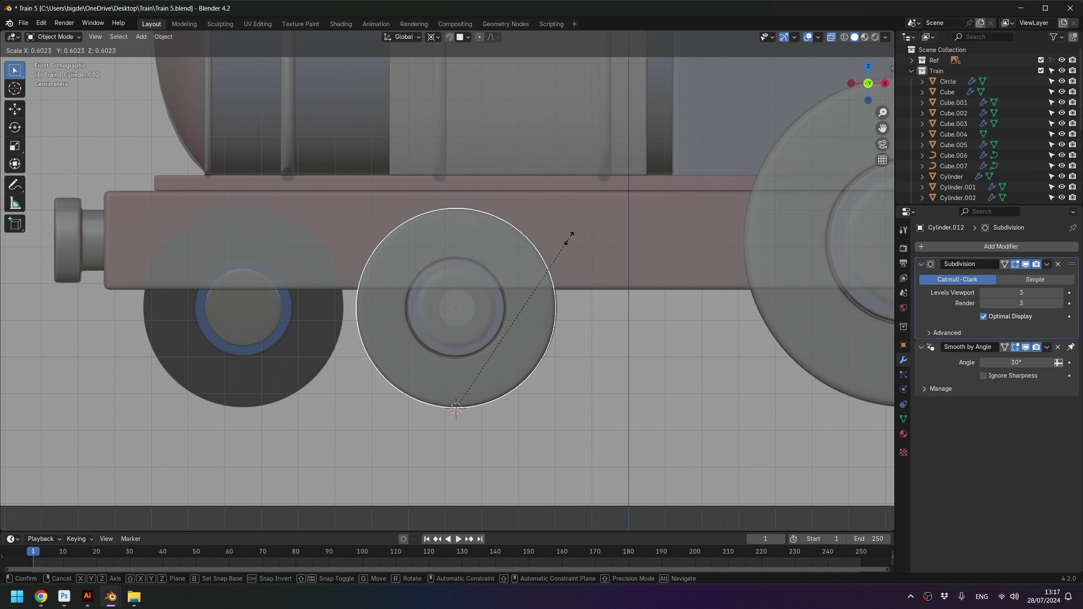
{"action": "left_click", "coordinate": [572, 234]}
{"action": "mouse_move", "coordinate": [472, 367]}
{"action": "middle_mouse_down"}
{"action": "mouse_move", "coordinate": [462, 342]}
{"action": "mouse_move", "coordinate": [560, 322]}
{"action": "mouse_move", "coordinate": [529, 336]}
{"action": "mouse_move", "coordinate": [428, 343]}
{"action": "middle_mouse_up"}
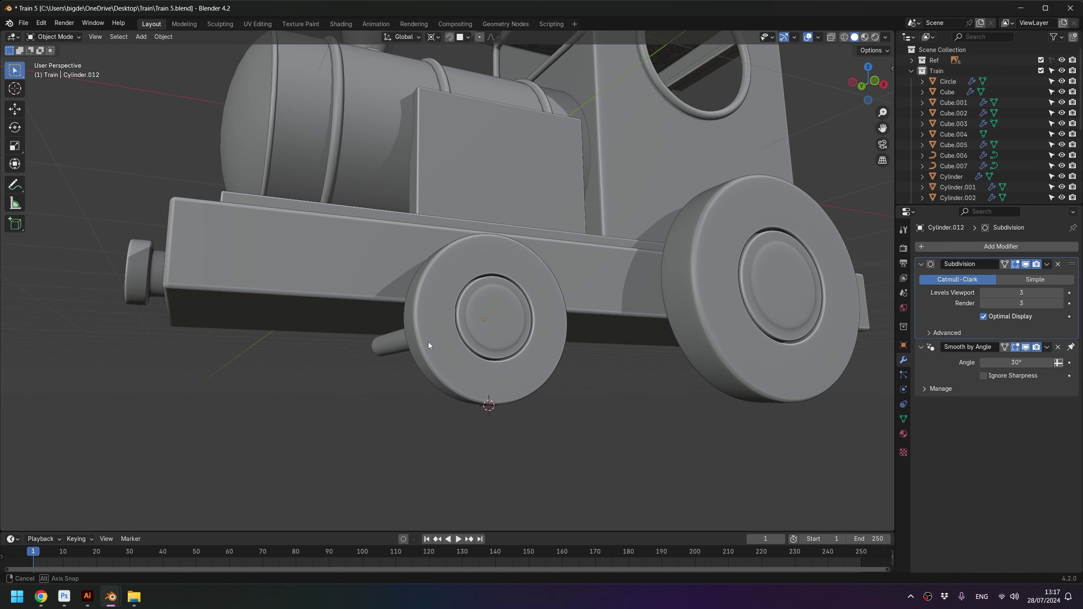
{"action": "left_click", "coordinate": [474, 331]}
Step: Slide the axle along the X axis toward the smaller front wheel
{"action": "left_click", "coordinate": [400, 345]}
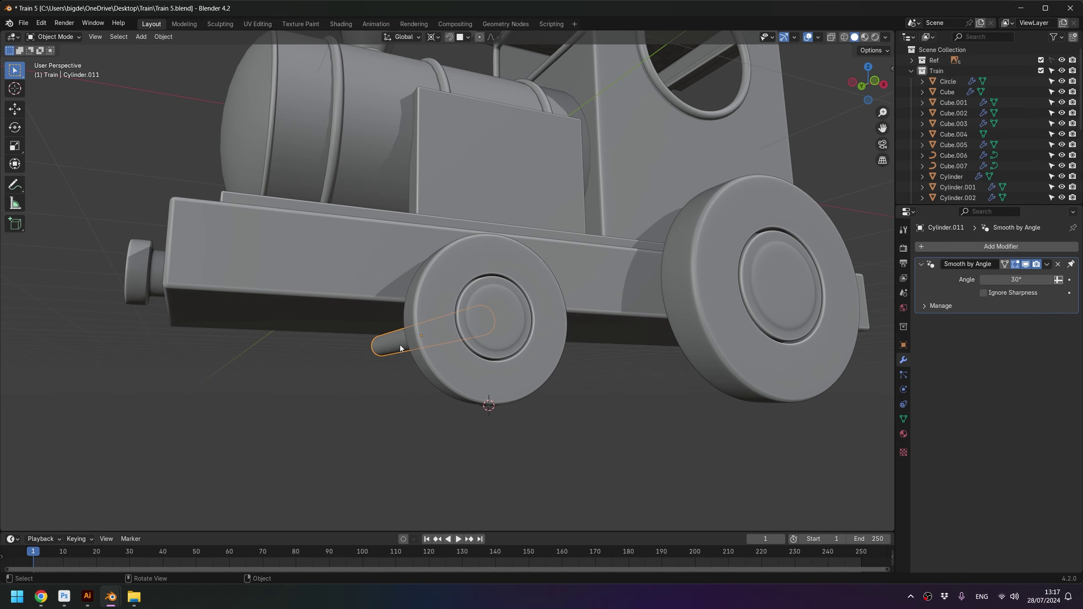
{"action": "key", "text": "g"}
{"action": "key", "text": "x"}
{"action": "left_click", "coordinate": [266, 343]}
{"action": "middle_click_drag", "start_coordinate": [265, 343], "coordinate": [365, 379]}
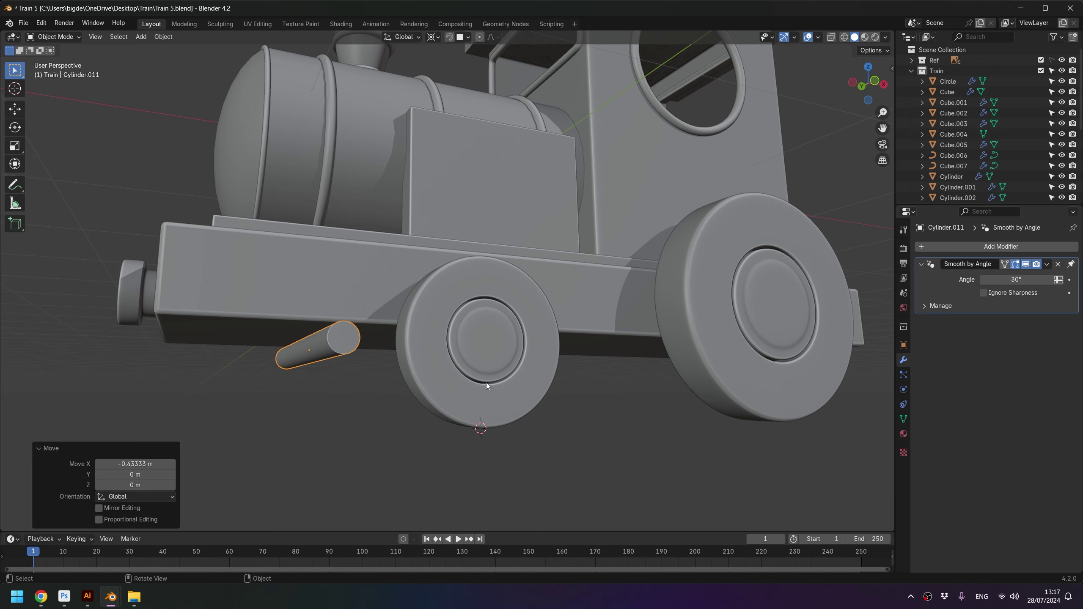
Step: Snap the 3D cursor to the centre of the small wheel's outer face
{"action": "left_click", "coordinate": [504, 368]}
{"action": "key", "text": "Tab"}
{"action": "mouse_move", "coordinate": [504, 368]}
{"action": "middle_mouse_down"}
{"action": "mouse_move", "coordinate": [488, 360]}
{"action": "mouse_move", "coordinate": [256, 384]}
{"action": "mouse_move", "coordinate": [408, 355]}
{"action": "middle_mouse_up"}
{"action": "left_click", "coordinate": [256, 384]}
{"action": "key", "text": "shift+s"}
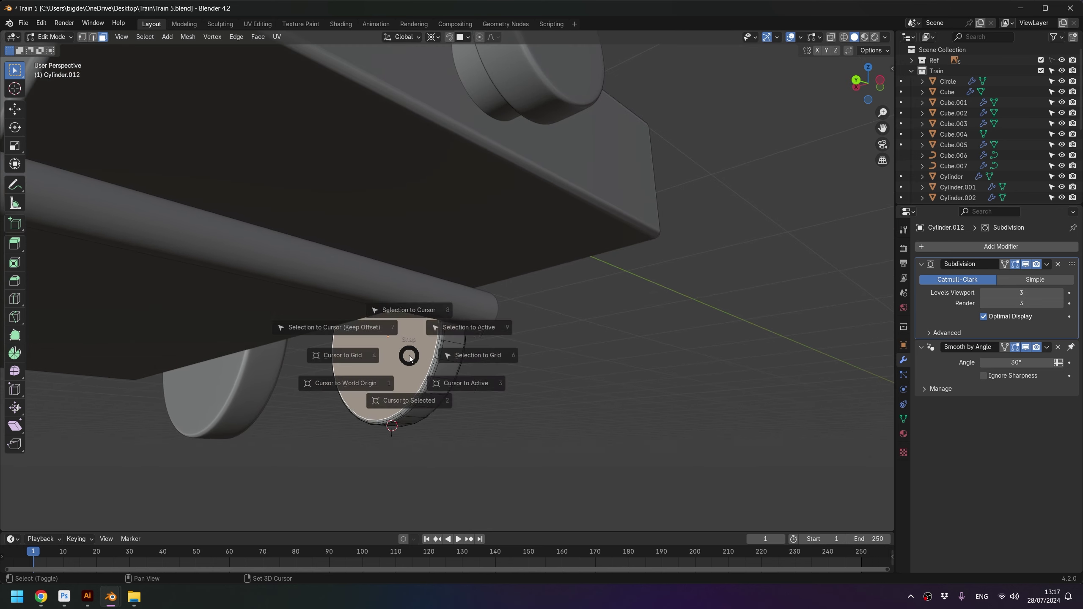
{"action": "key", "text": "Escape"}
{"action": "key", "text": "shift+s"}
{"action": "left_click", "coordinate": [411, 386]}
{"action": "key", "text": "Tab"}
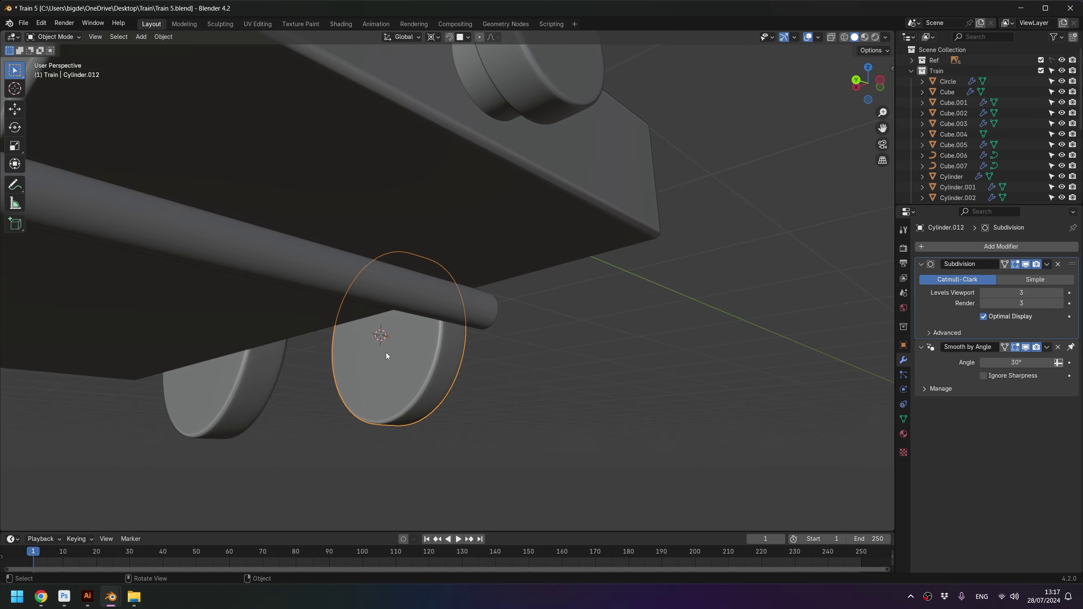
{"action": "middle_click_drag", "start_coordinate": [386, 352], "coordinate": [362, 362]}
Step: Set the axle's Location X to -0.47004 m to match the wheel centre
{"action": "key", "text": "n"}
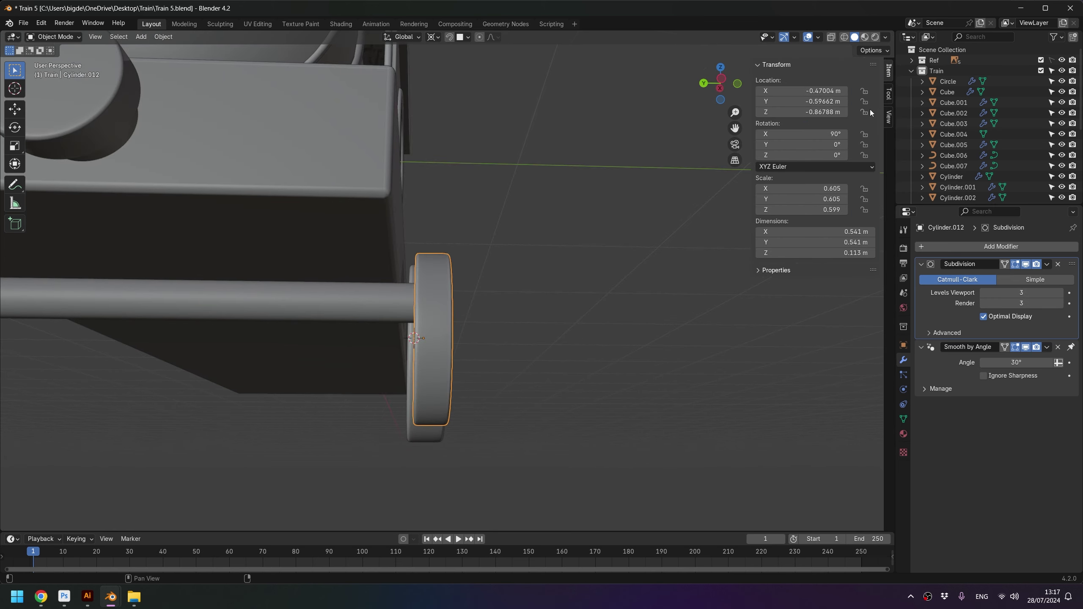
{"action": "left_click", "coordinate": [889, 114]}
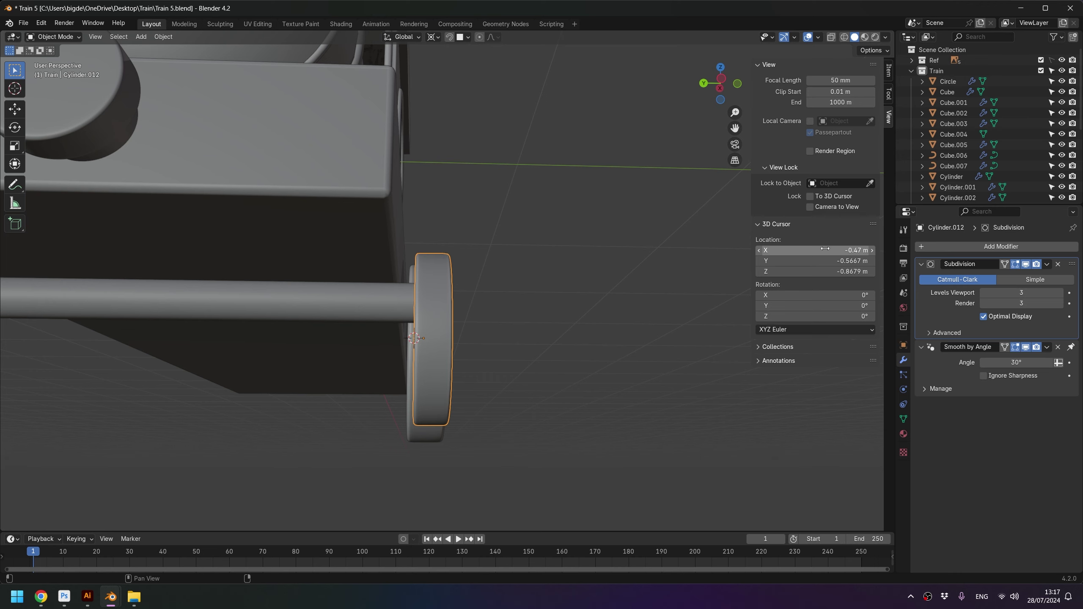
{"action": "left_click", "coordinate": [611, 304]}
{"action": "left_click", "coordinate": [358, 310]}
{"action": "middle_click_drag", "start_coordinate": [349, 303], "coordinate": [342, 308]}
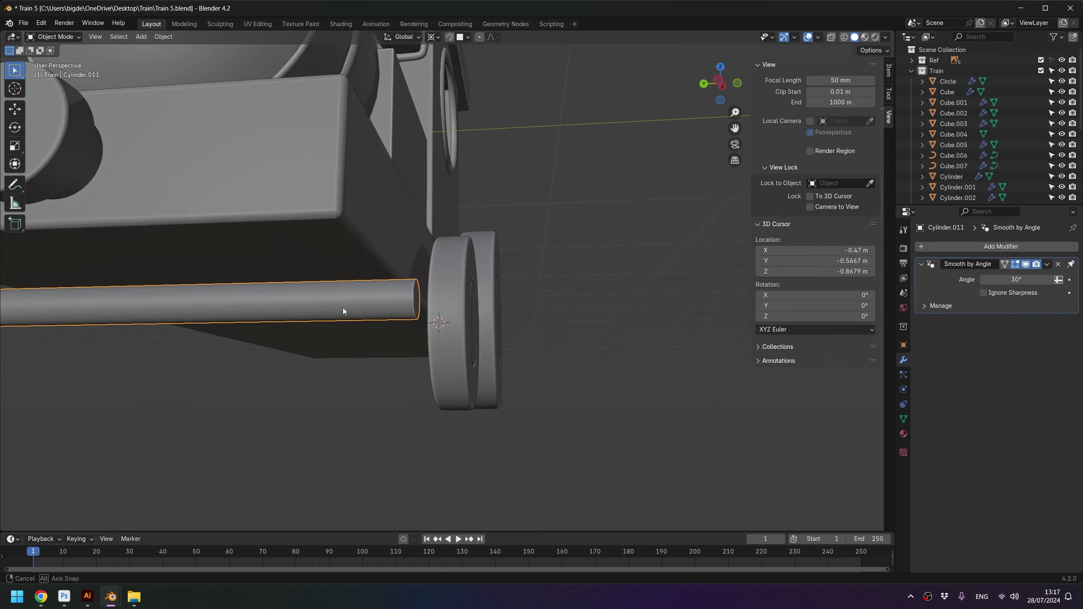
{"action": "left_click", "coordinate": [888, 71]}
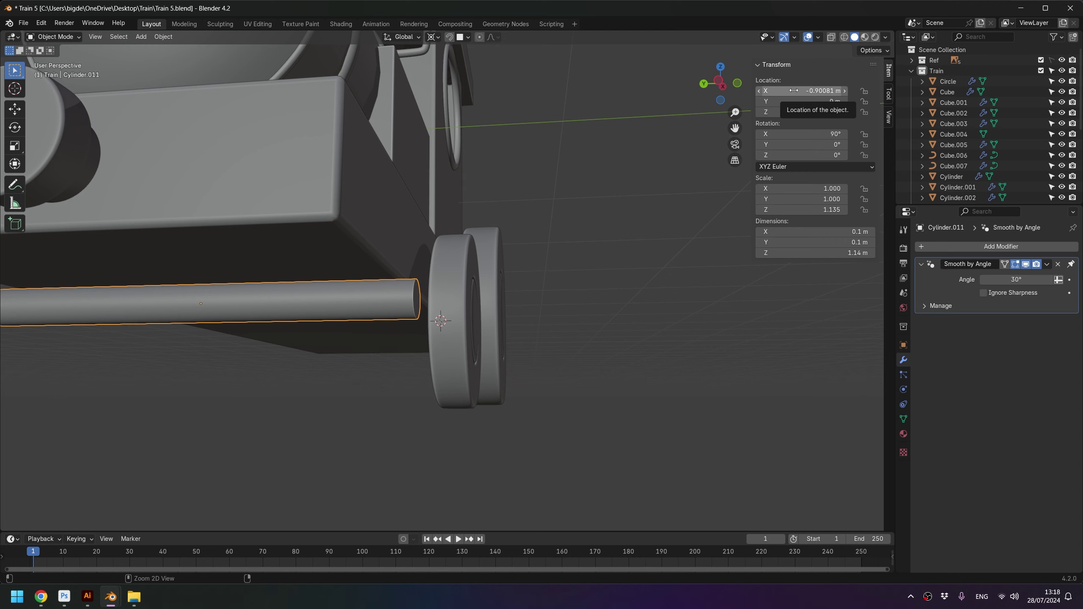
{"action": "left_click_drag", "start_coordinate": [793, 90], "coordinate": [831, 90]}
Step: Check the axle fit, then select the front wheel and collapse its modifier panels
{"action": "mouse_move", "coordinate": [543, 352]}
{"action": "middle_mouse_down"}
{"action": "mouse_move", "coordinate": [590, 336]}
{"action": "mouse_move", "coordinate": [446, 302]}
{"action": "middle_mouse_up"}
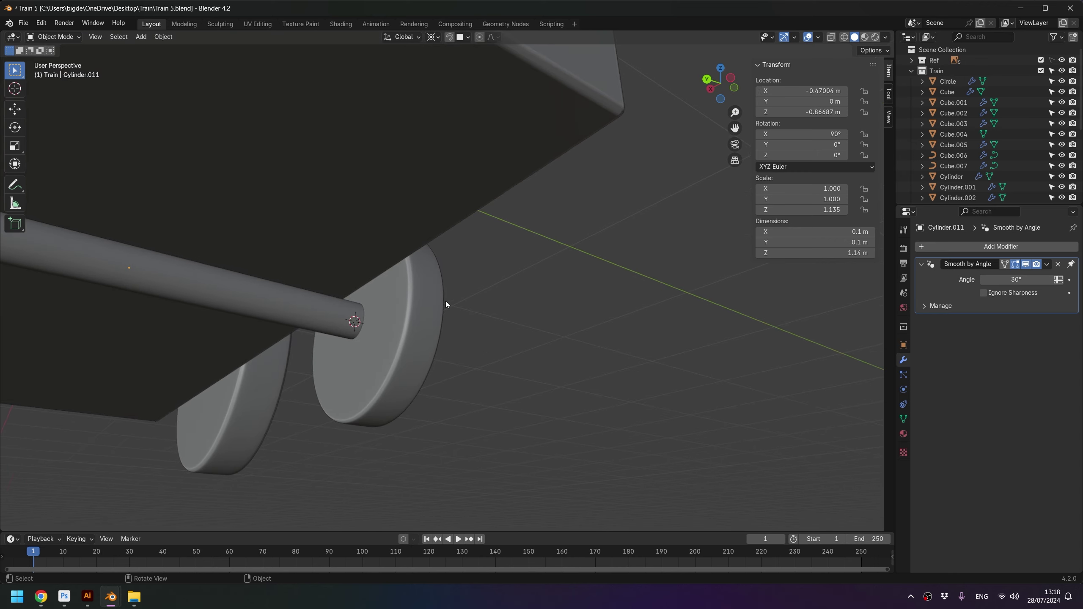
{"action": "left_click", "coordinate": [324, 338]}
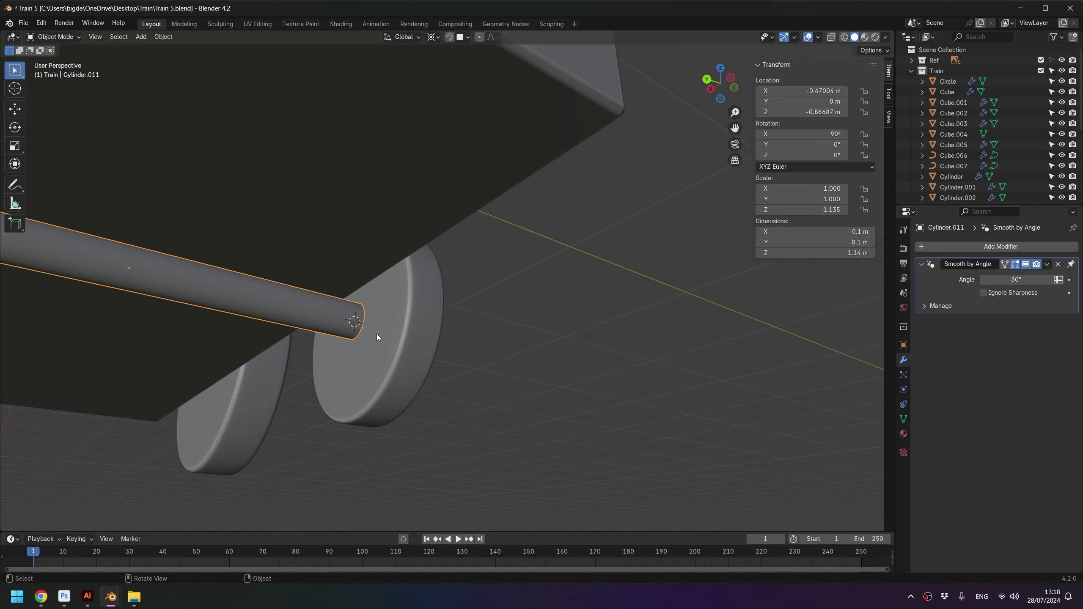
{"action": "left_click", "coordinate": [397, 338]}
{"action": "mouse_move", "coordinate": [397, 337]}
{"action": "middle_mouse_down"}
{"action": "mouse_move", "coordinate": [302, 346]}
{"action": "mouse_move", "coordinate": [317, 372]}
{"action": "mouse_move", "coordinate": [438, 286]}
{"action": "mouse_move", "coordinate": [443, 265]}
{"action": "mouse_move", "coordinate": [461, 332]}
{"action": "middle_mouse_up"}
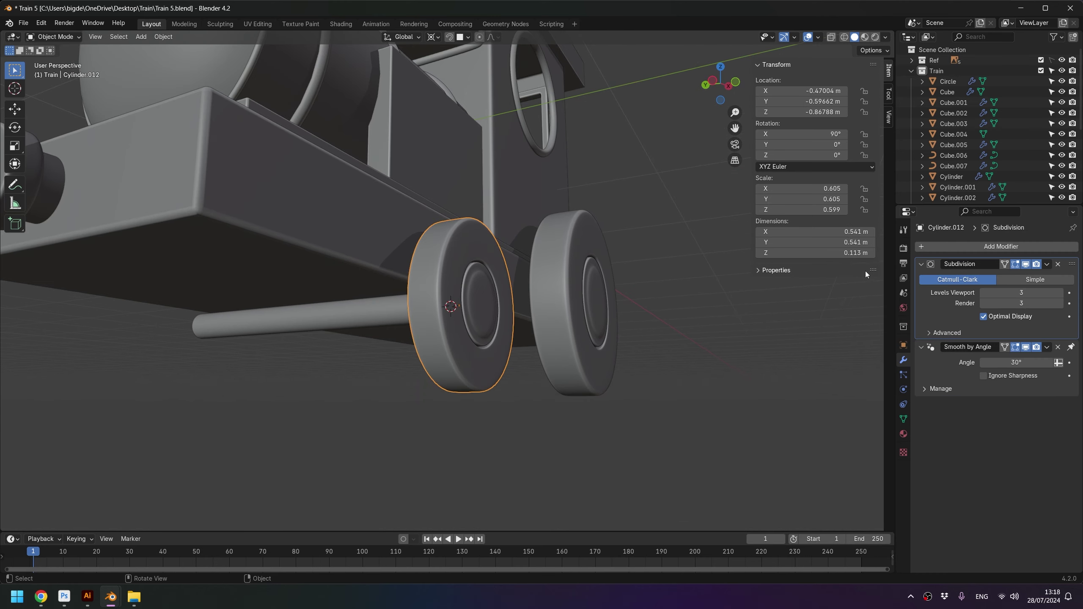
{"action": "left_click", "coordinate": [921, 263], "text": "ctrl"}
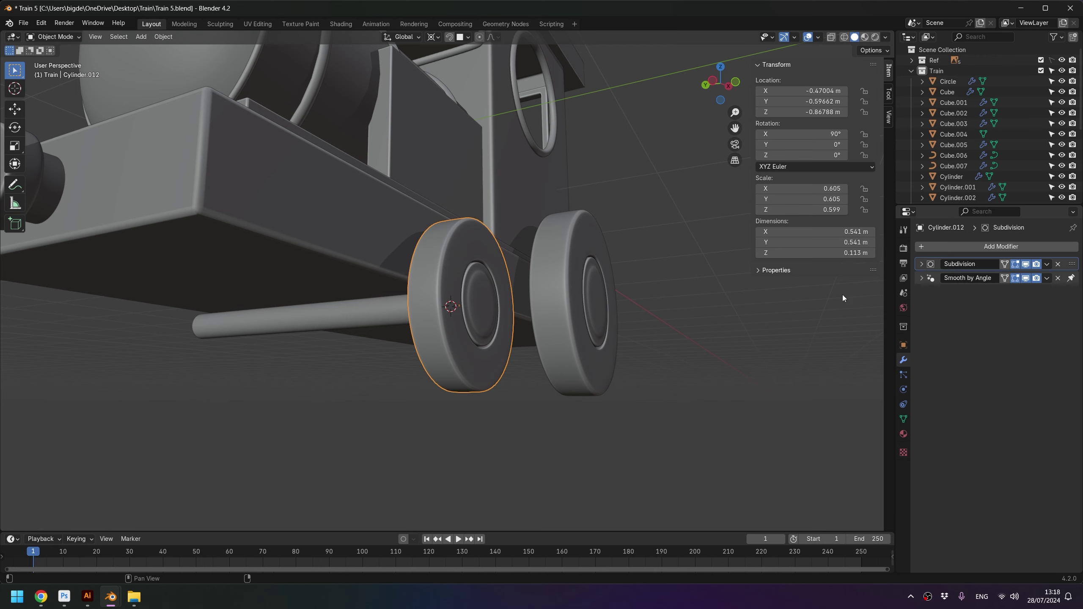
Step: Add a Mirror modifier to the small front wheel, mirroring across Cylinder.011 on Y
{"action": "left_click", "coordinate": [980, 246]}
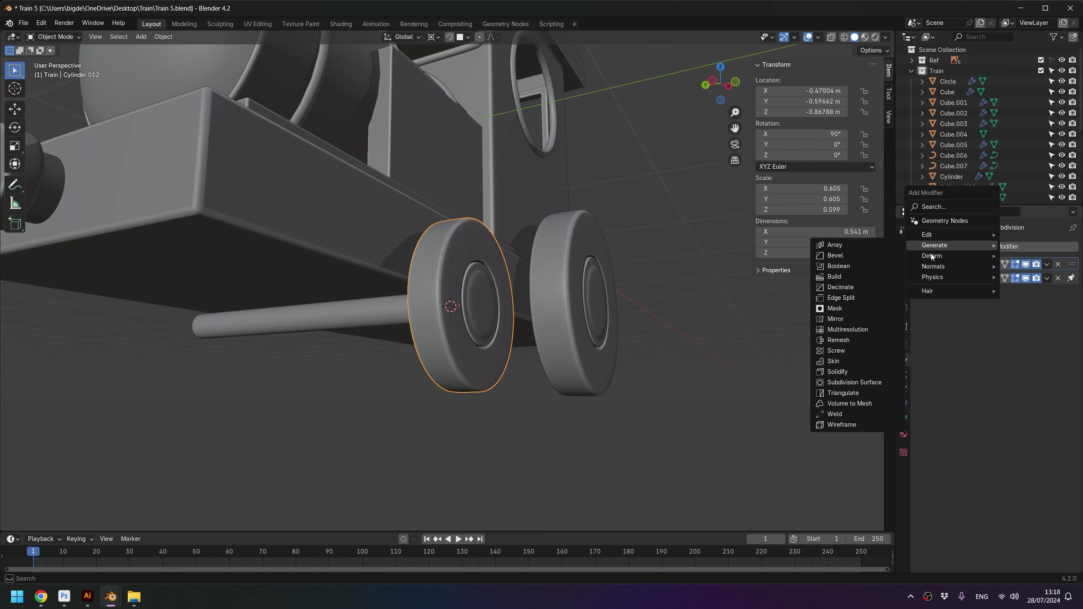
{"action": "left_click", "coordinate": [962, 247]}
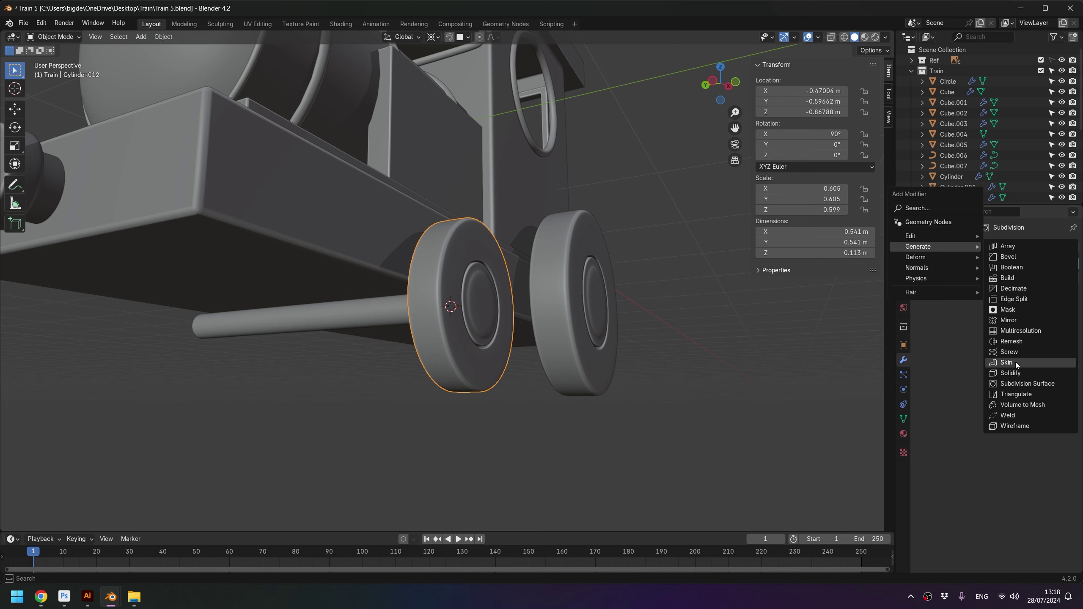
{"action": "left_click", "coordinate": [1008, 320]}
{"action": "left_click", "coordinate": [1057, 332]}
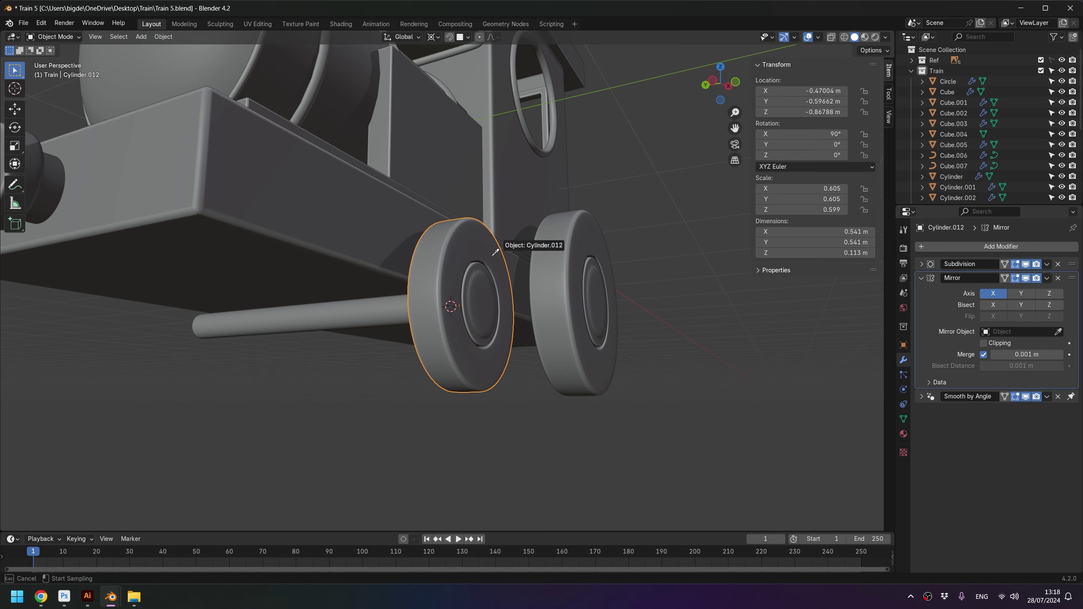
{"action": "left_click", "coordinate": [380, 311]}
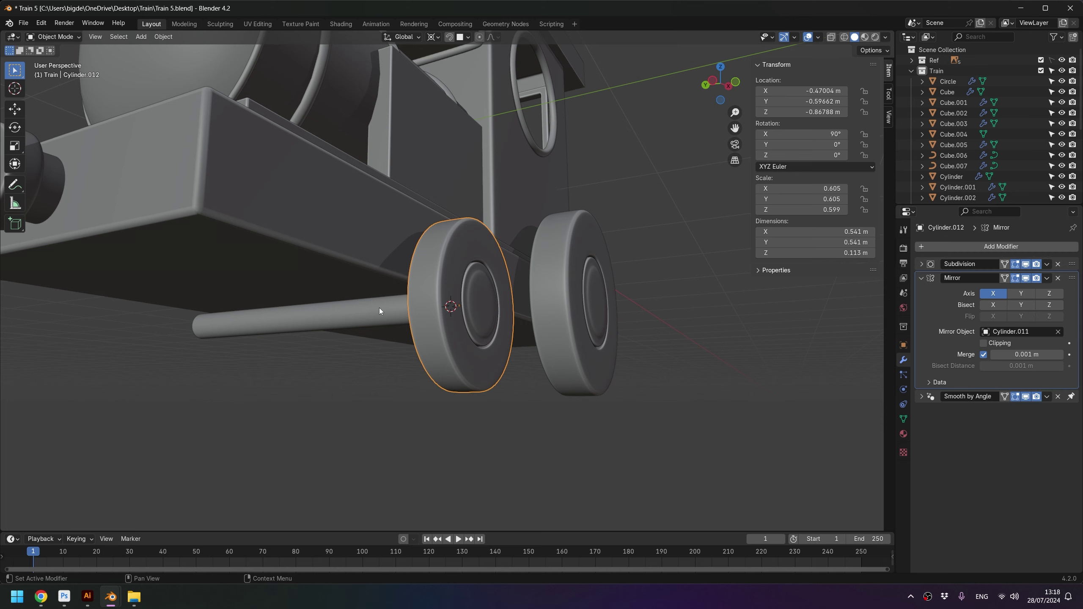
{"action": "left_click", "coordinate": [1023, 294]}
{"action": "mouse_move", "coordinate": [490, 413]}
{"action": "middle_mouse_down", "text": "shift"}
{"action": "mouse_move", "coordinate": [489, 357]}
{"action": "mouse_move", "coordinate": [557, 354]}
{"action": "mouse_move", "coordinate": [538, 339]}
{"action": "middle_mouse_up", "text": "shift"}
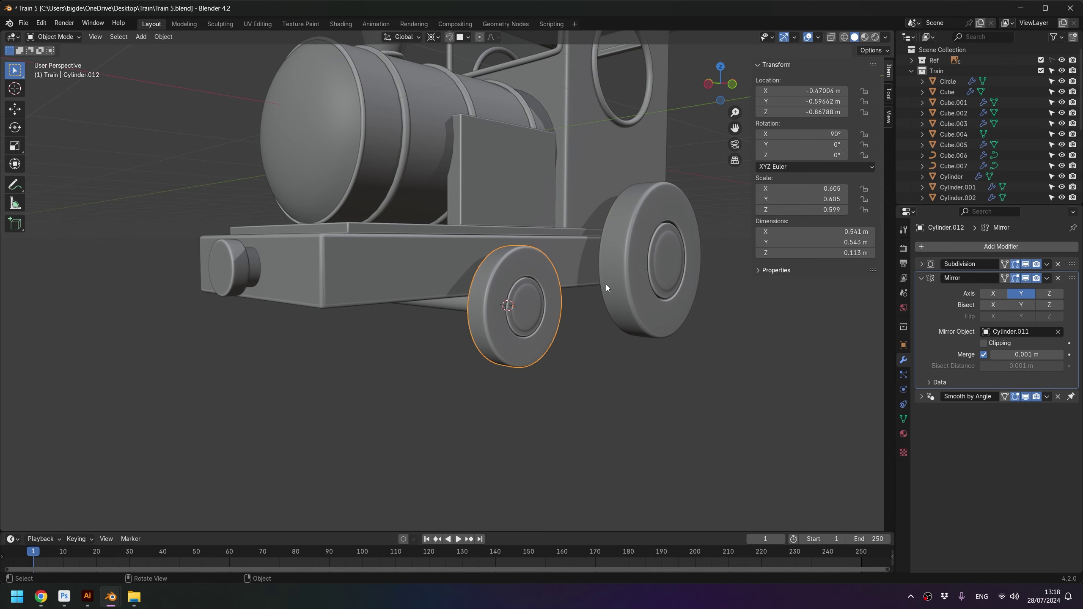
Step: Apply rotation to the small front wheel and the large rear wheel
{"action": "key", "text": "ctrl+a"}
{"action": "left_click", "coordinate": [560, 281]}
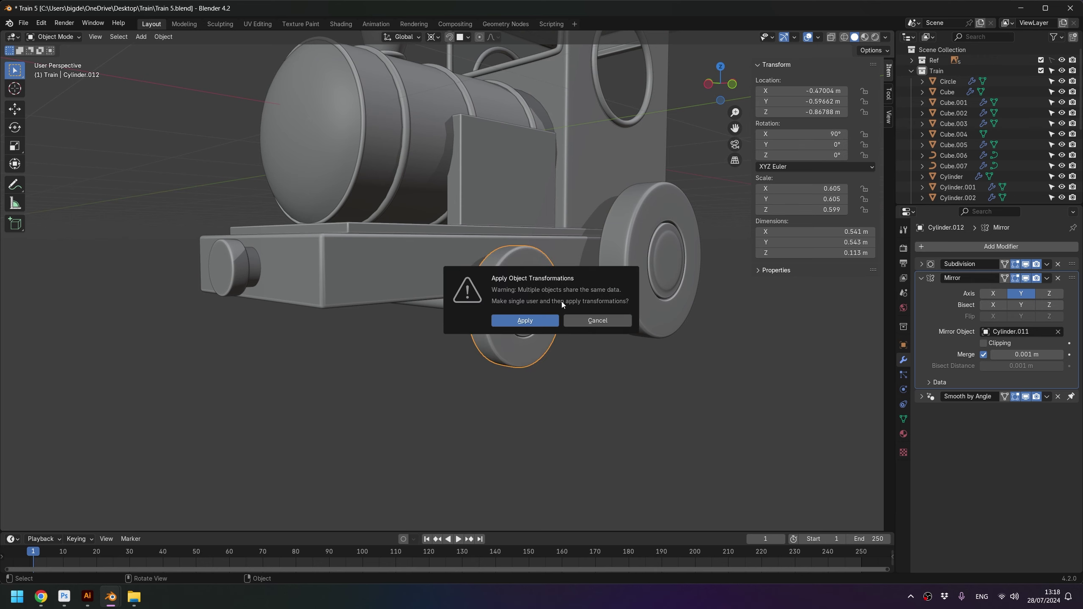
{"action": "left_click", "coordinate": [543, 320]}
{"action": "middle_click_drag", "start_coordinate": [577, 338], "coordinate": [636, 315]}
{"action": "left_click", "coordinate": [638, 316]}
{"action": "key", "text": "ctrl+a"}
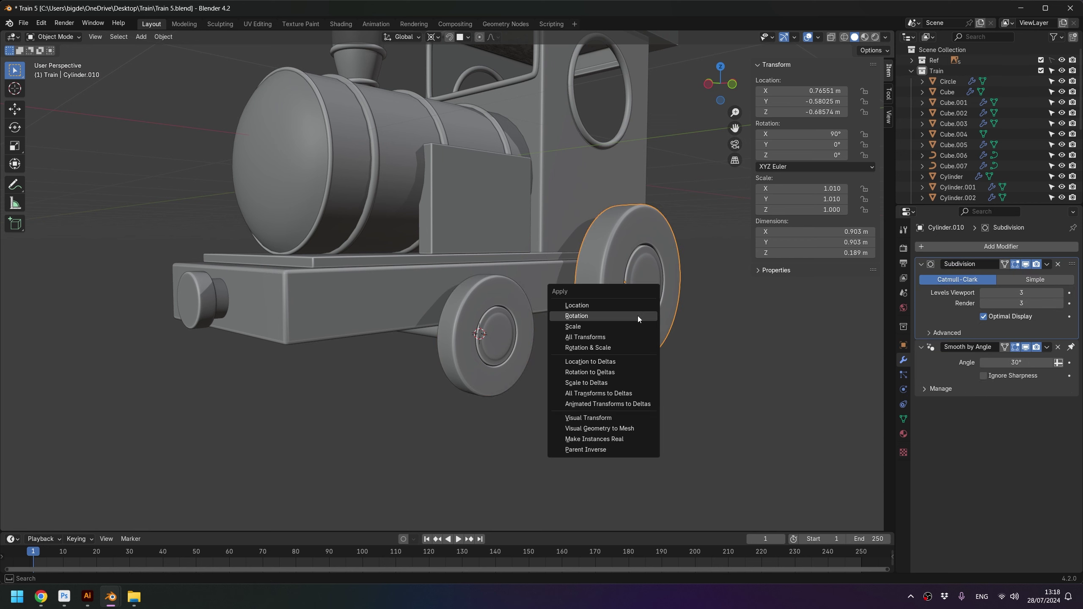
{"action": "left_click", "coordinate": [638, 316]}
Step: Toggle the front wheel's Mirror modifier to the Z axis
{"action": "left_click", "coordinate": [491, 369]}
{"action": "mouse_move", "coordinate": [490, 369]}
{"action": "middle_mouse_down"}
{"action": "mouse_move", "coordinate": [520, 349]}
{"action": "mouse_move", "coordinate": [442, 350]}
{"action": "middle_mouse_up"}
{"action": "left_click", "coordinate": [443, 350]}
{"action": "middle_click_drag", "start_coordinate": [664, 338], "coordinate": [687, 334], "text": "shift"}
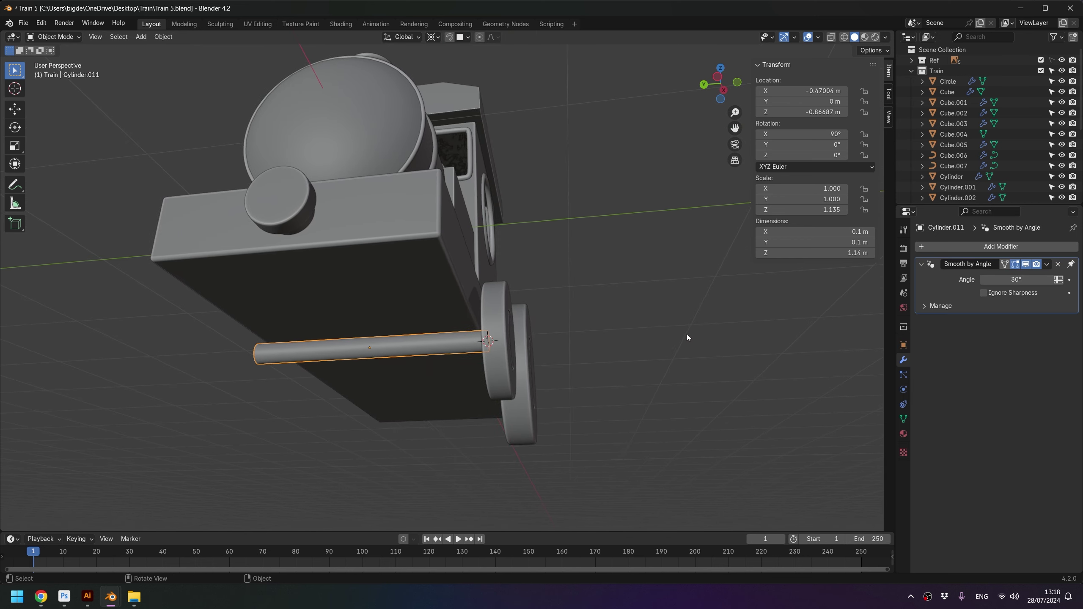
{"action": "left_click", "coordinate": [530, 360]}
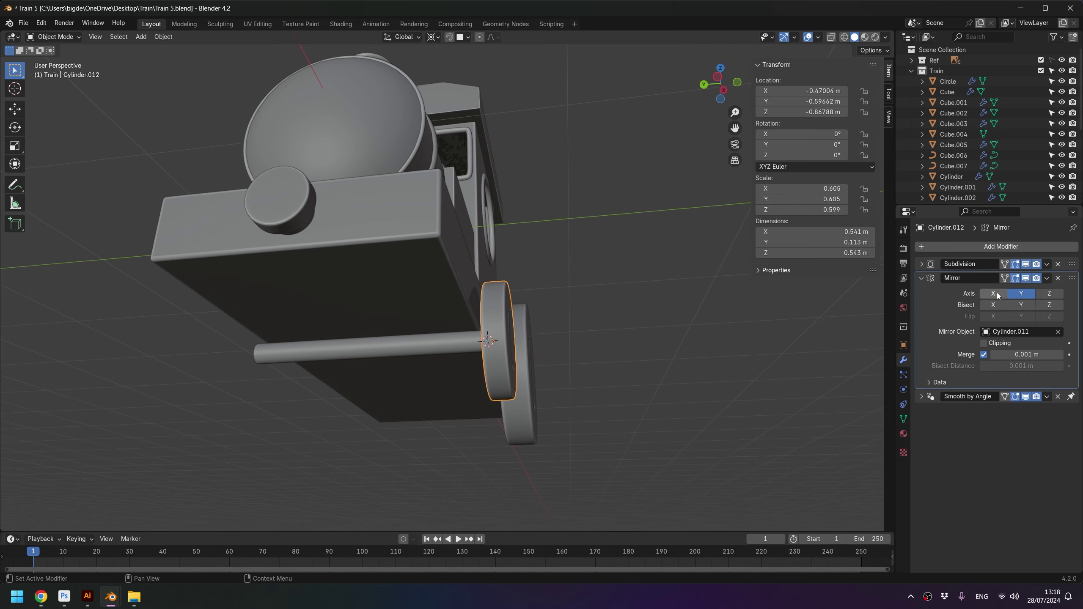
{"action": "left_click", "coordinate": [1043, 294]}
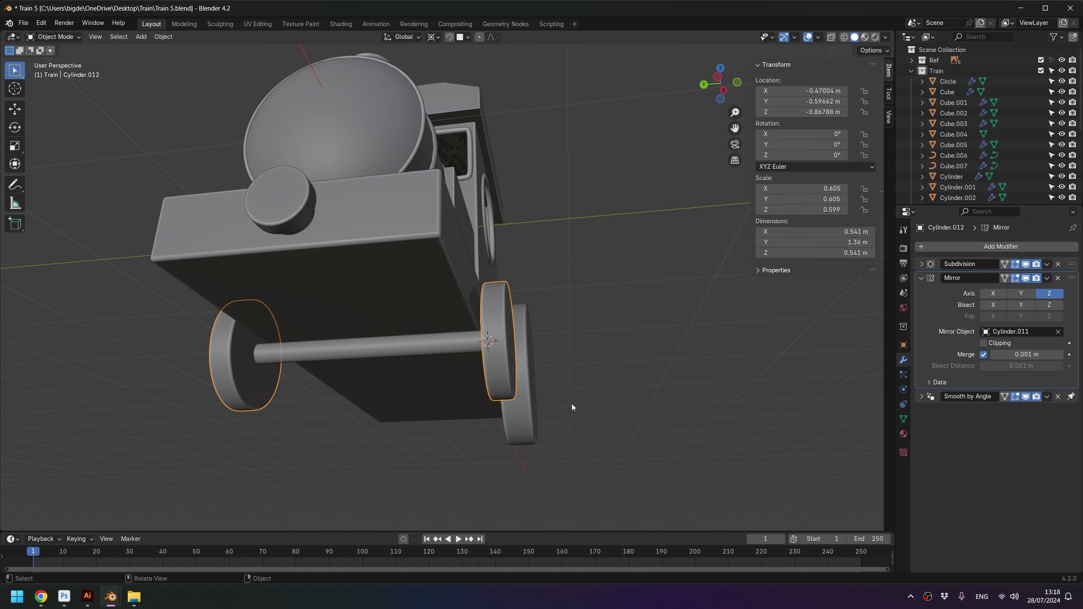
Step: Apply the axle's rotation and mirror the front wheel along Y to the axle's far end
{"action": "left_click", "coordinate": [426, 355]}
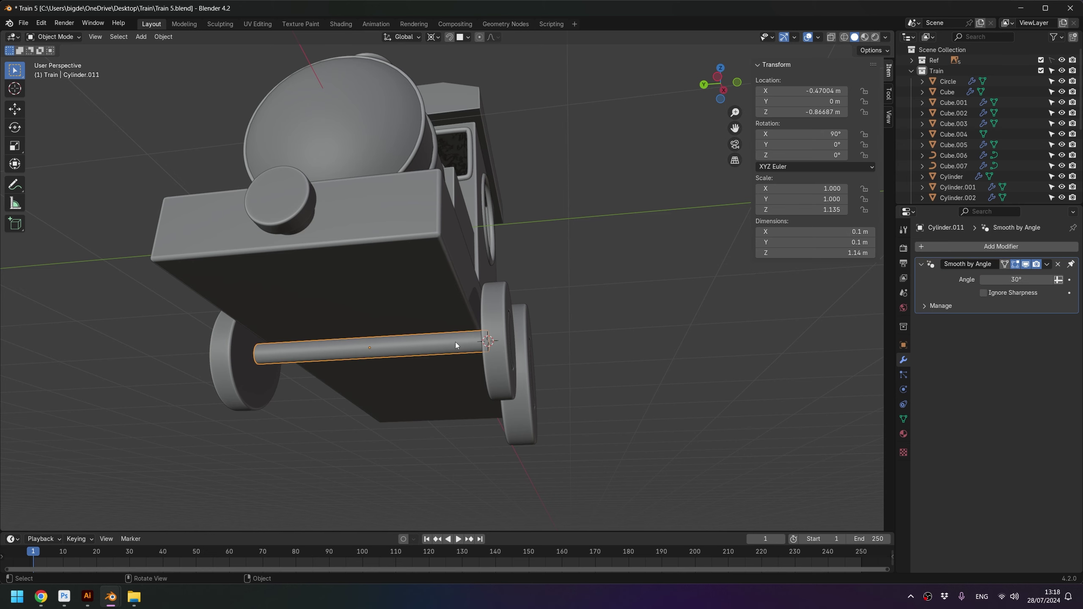
{"action": "key", "text": "ctrl+a"}
{"action": "left_click", "coordinate": [494, 322]}
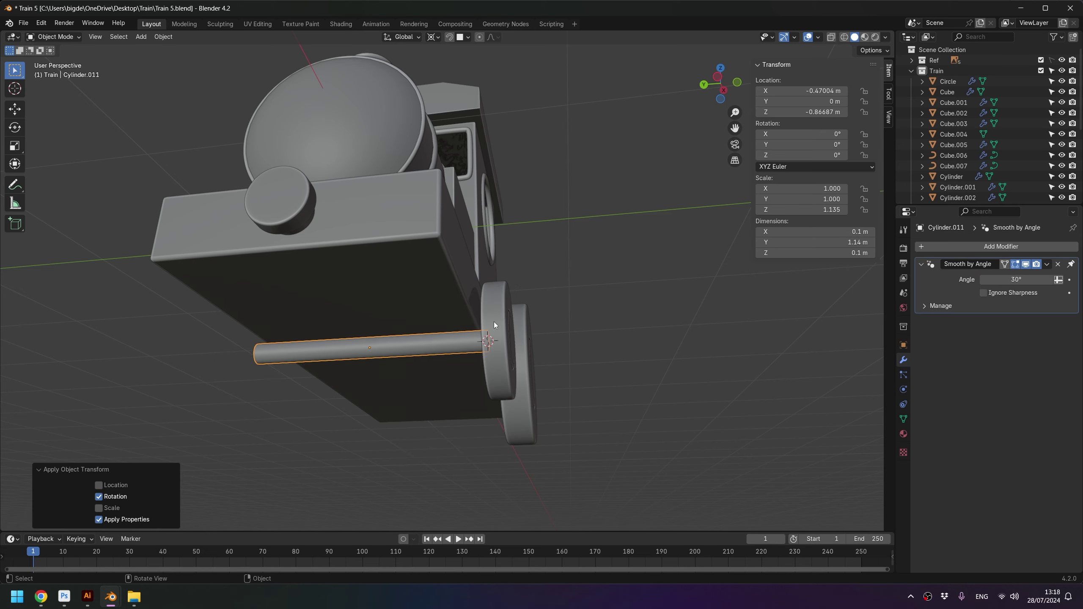
{"action": "left_click", "coordinate": [493, 354]}
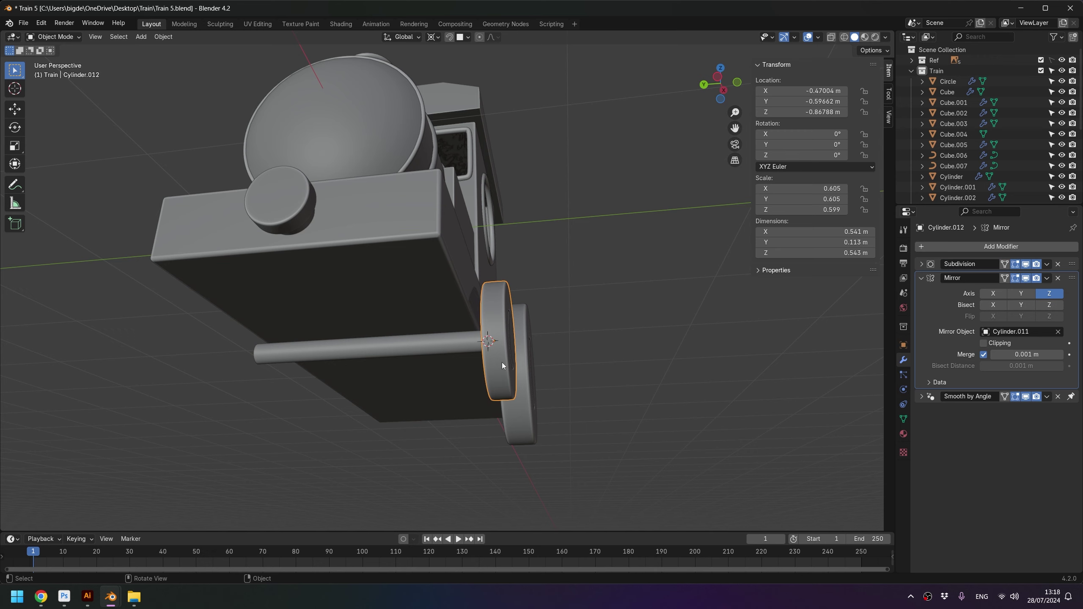
{"action": "left_click", "coordinate": [1020, 294]}
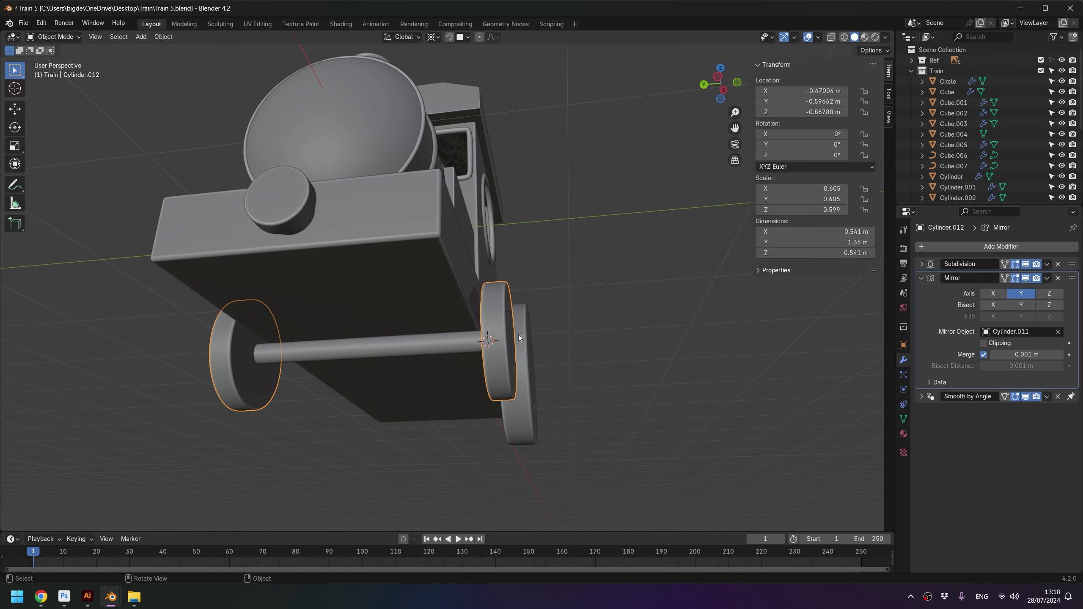
Step: Inspect the mirrored wheels and hub face, then select the front and rear wheels together
{"action": "mouse_move", "coordinate": [494, 354]}
{"action": "middle_mouse_down"}
{"action": "mouse_move", "coordinate": [452, 378]}
{"action": "mouse_move", "coordinate": [551, 347]}
{"action": "middle_mouse_up"}
{"action": "left_click", "coordinate": [551, 347]}
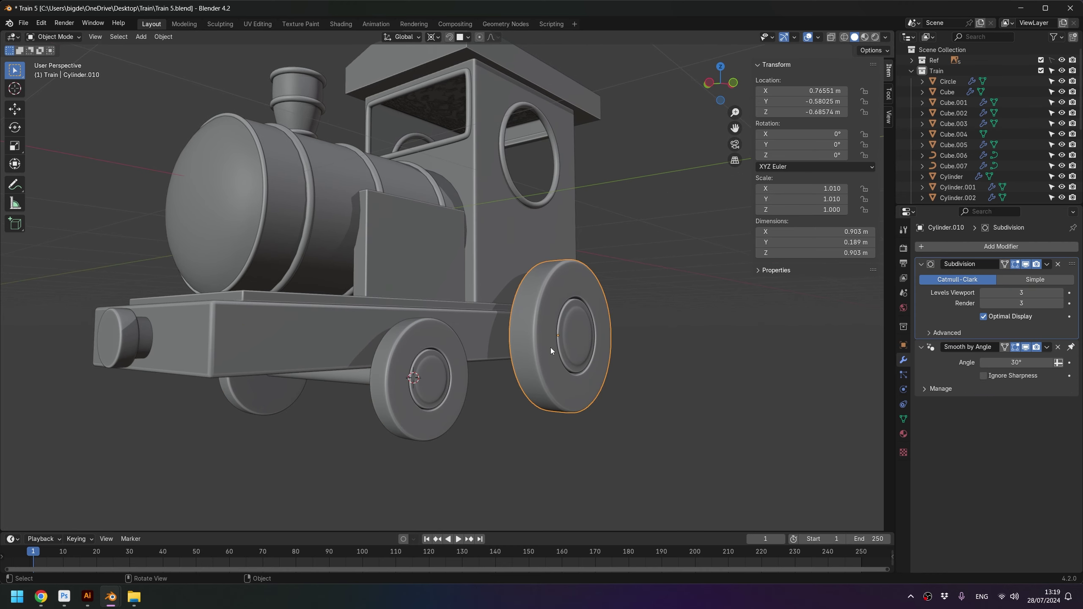
{"action": "left_click", "coordinate": [458, 390]}
{"action": "key", "text": "Tab"}
{"action": "left_click", "coordinate": [437, 383]}
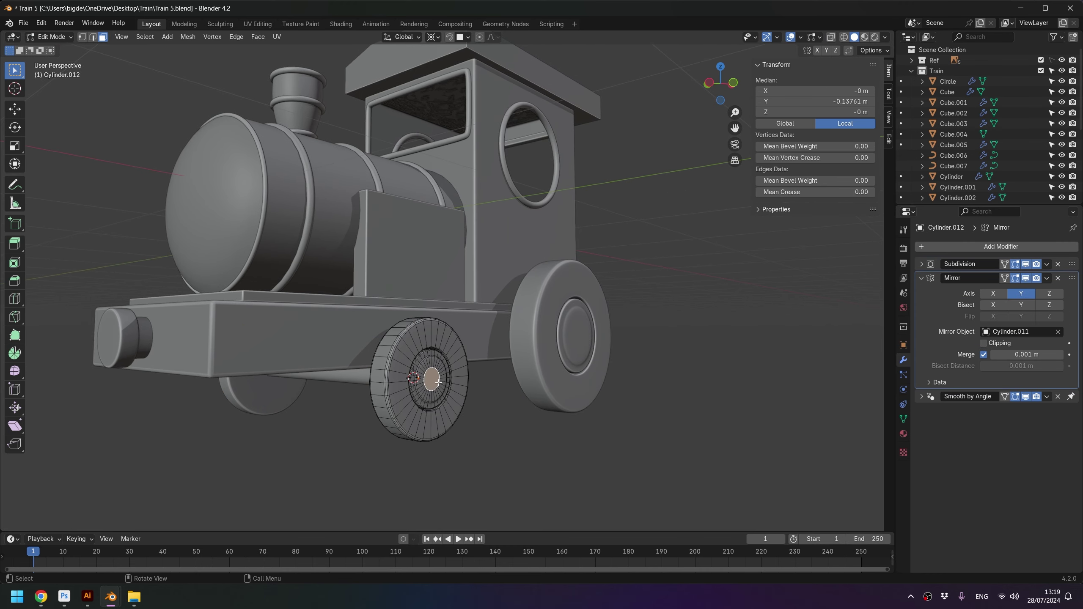
{"action": "scroll", "coordinate": [438, 383], "scroll_direction": "up", "scroll_amount": 3}
{"action": "key", "text": "Tab"}
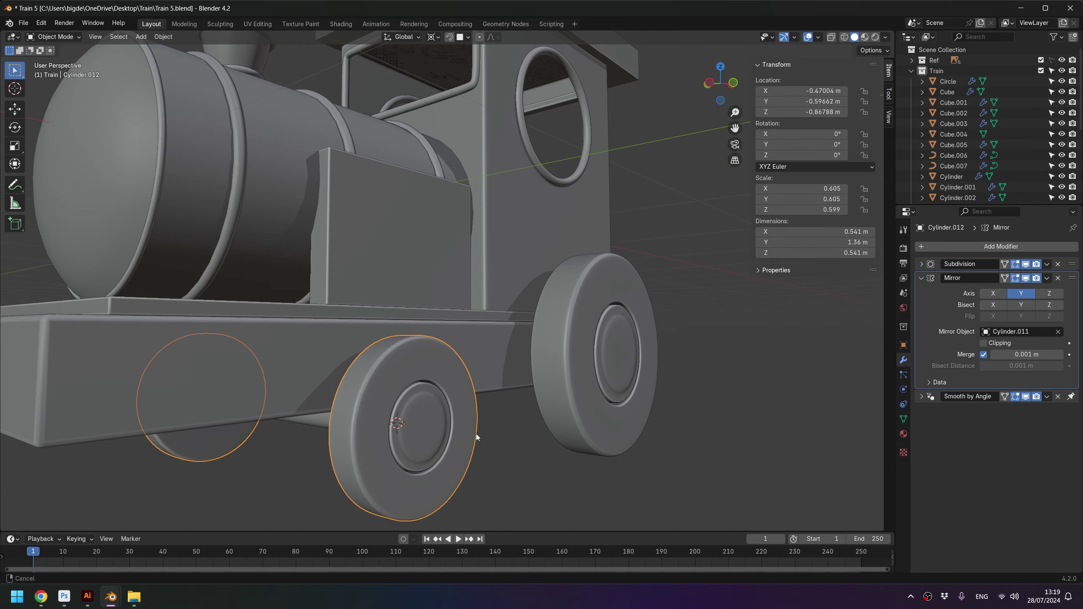
{"action": "middle_click_drag", "start_coordinate": [475, 434], "coordinate": [471, 336]}
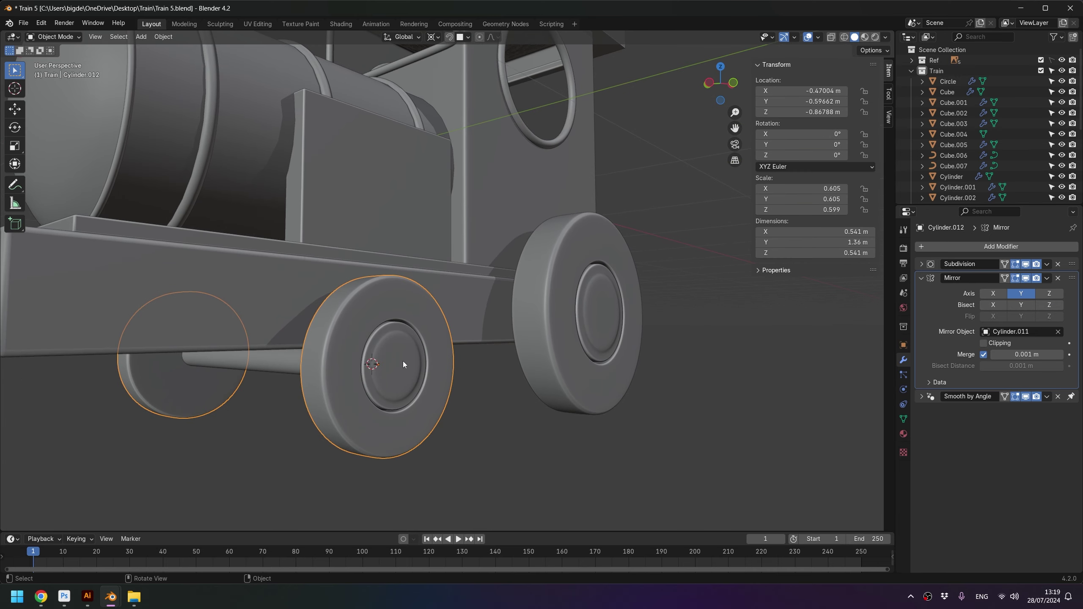
{"action": "mouse_move", "coordinate": [402, 360]}
{"action": "middle_mouse_down"}
{"action": "mouse_move", "coordinate": [566, 330]}
{"action": "mouse_move", "coordinate": [534, 339]}
{"action": "mouse_move", "coordinate": [531, 358]}
{"action": "mouse_move", "coordinate": [604, 297]}
{"action": "middle_mouse_up"}
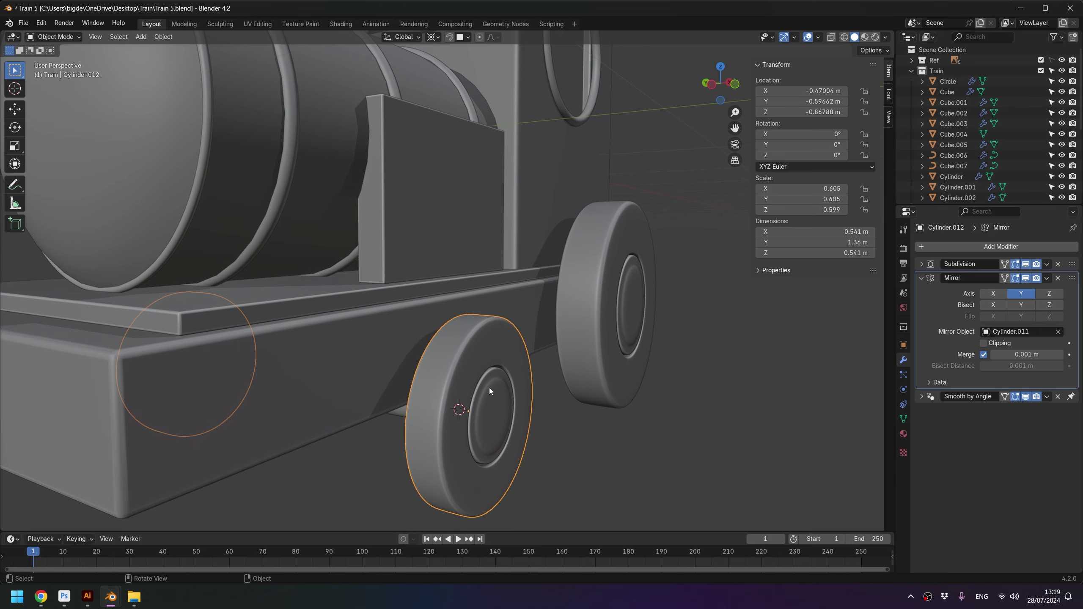
{"action": "left_click", "coordinate": [638, 281], "text": "shift"}
Step: Link the rear wheel's mesh data to the front wheel, then select its hub face in Edit Mode
{"action": "key", "text": "ctrl+l"}
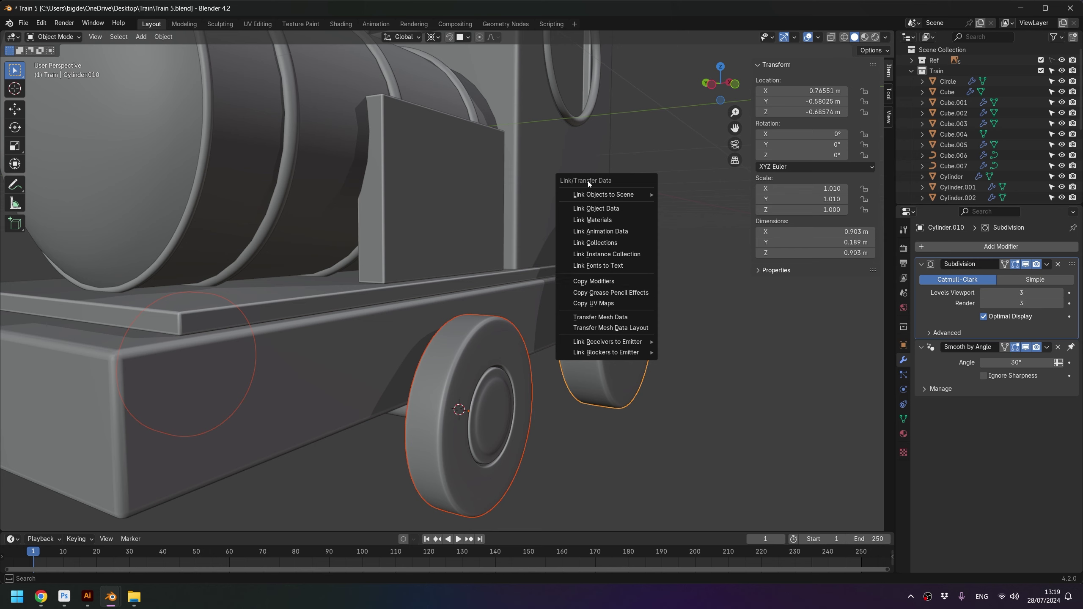
{"action": "left_click", "coordinate": [618, 209]}
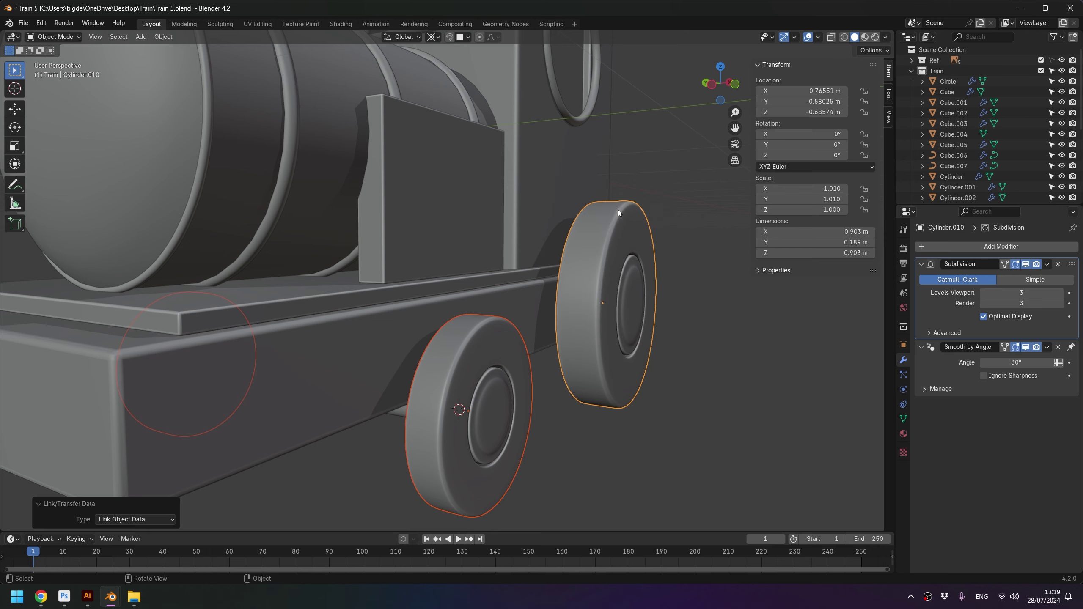
{"action": "left_click", "coordinate": [451, 472]}
{"action": "key", "text": "Tab"}
{"action": "left_click", "coordinate": [500, 414]}
Step: Pull the hub face outward into a pointed cap and return to Object Mode
{"action": "key", "text": "g"}
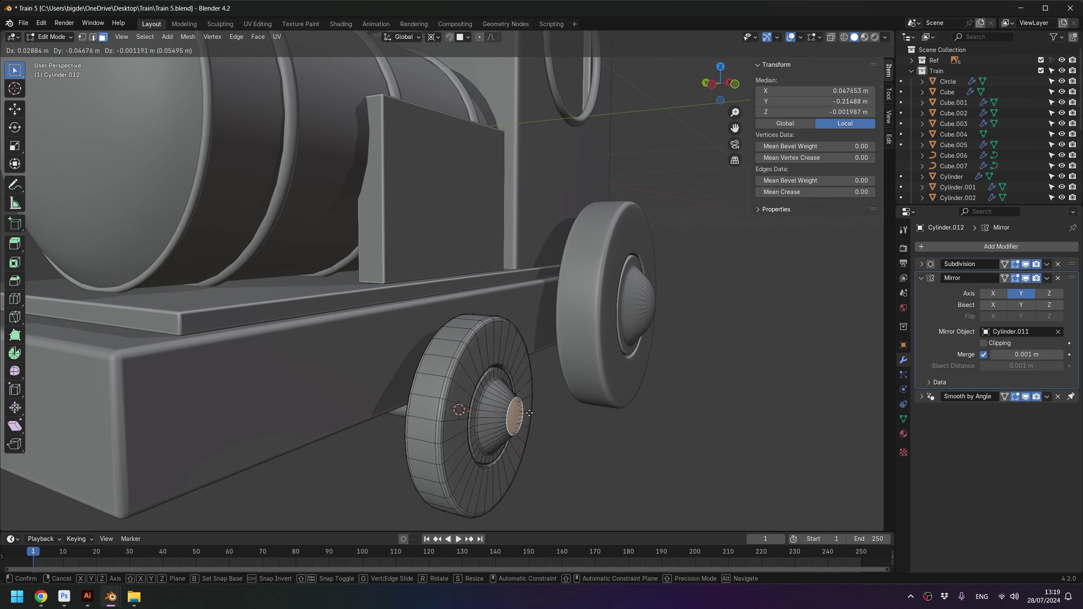
{"action": "left_click", "coordinate": [529, 413]}
{"action": "key", "text": "Tab"}
{"action": "mouse_move", "coordinate": [480, 438]}
{"action": "middle_mouse_down"}
{"action": "mouse_move", "coordinate": [489, 413]}
{"action": "mouse_move", "coordinate": [517, 394]}
{"action": "middle_mouse_up"}
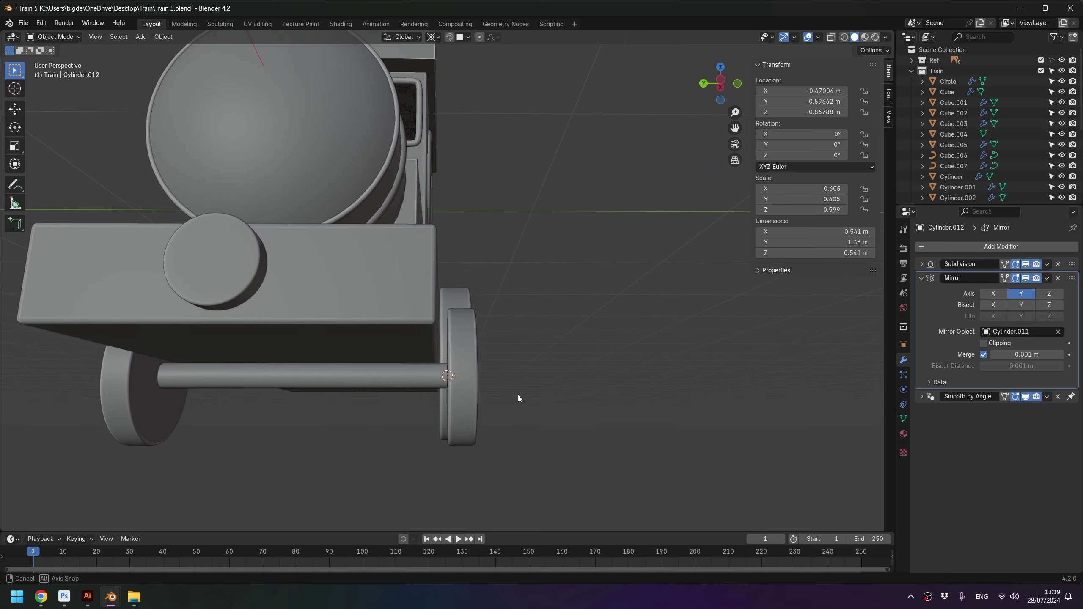
{"action": "left_click", "coordinate": [463, 373]}
{"action": "mouse_move", "coordinate": [464, 372]}
{"action": "middle_mouse_down"}
{"action": "mouse_move", "coordinate": [458, 398]}
{"action": "mouse_move", "coordinate": [465, 362]}
{"action": "mouse_move", "coordinate": [430, 436]}
{"action": "mouse_move", "coordinate": [461, 430]}
{"action": "middle_mouse_up"}
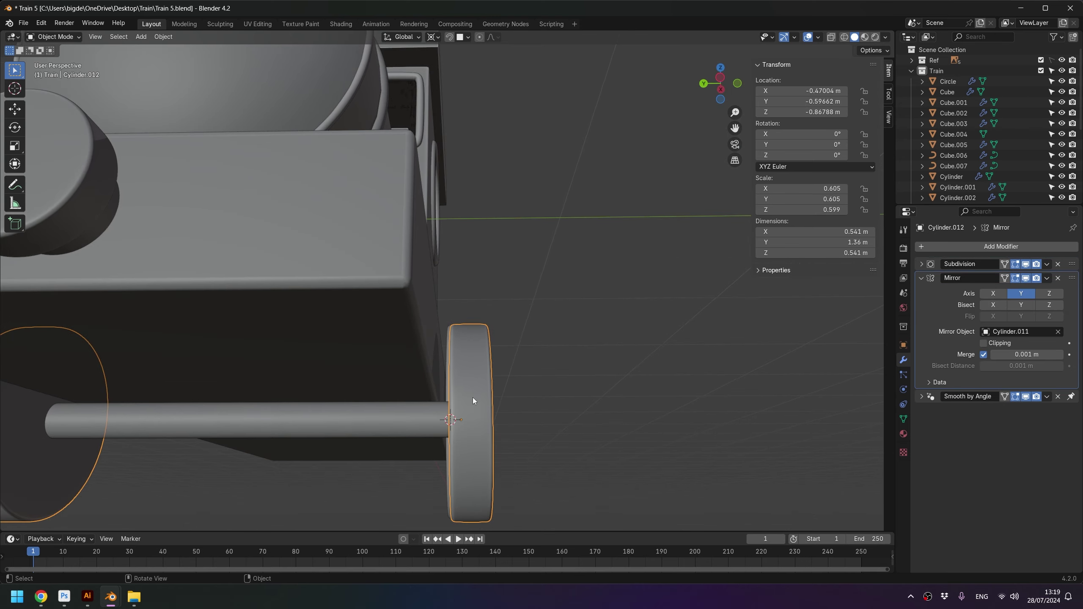
{"action": "mouse_move", "coordinate": [472, 398]}
{"action": "middle_mouse_down"}
{"action": "mouse_move", "coordinate": [443, 348]}
{"action": "mouse_move", "coordinate": [462, 309]}
{"action": "middle_mouse_up"}
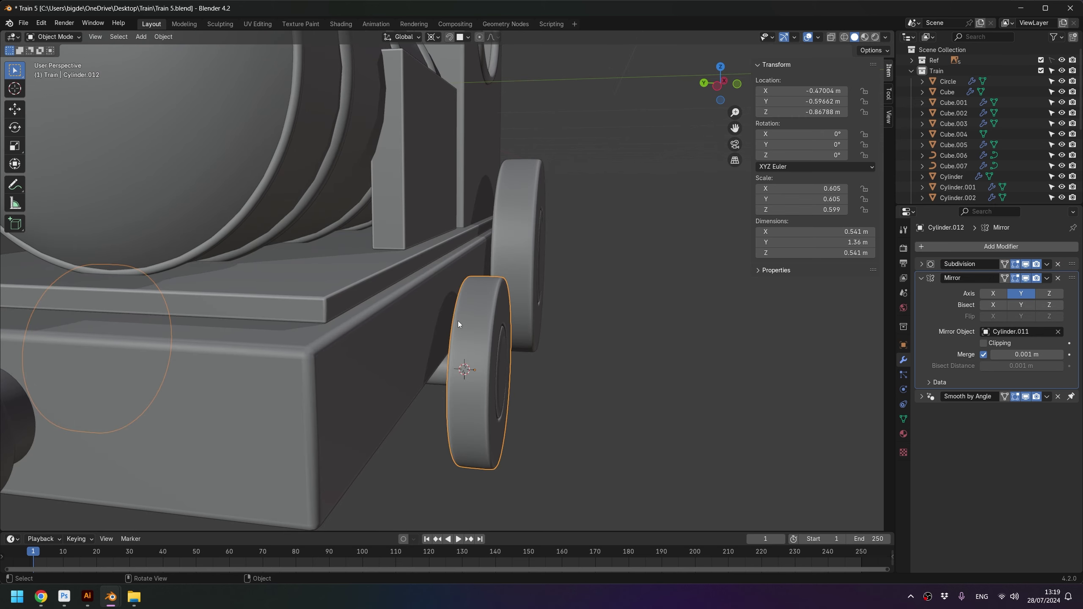
Step: Shift the front wheel along Y and select its inner face where it meets the axle
{"action": "key", "text": "g"}
{"action": "key", "text": "y"}
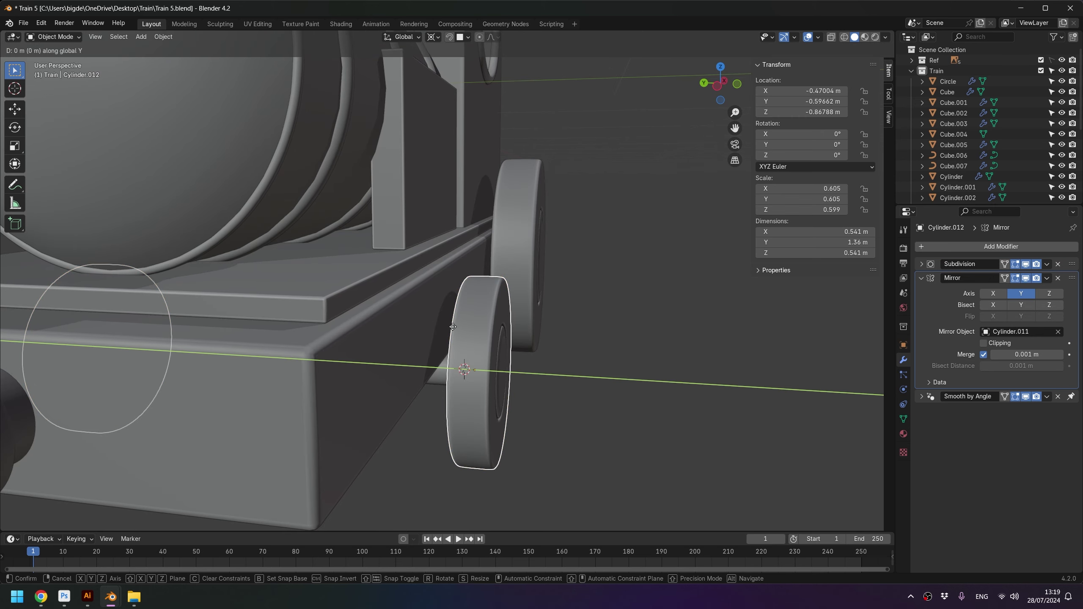
{"action": "left_click", "coordinate": [450, 326]}
{"action": "mouse_move", "coordinate": [450, 326]}
{"action": "middle_mouse_down"}
{"action": "mouse_move", "coordinate": [536, 357]}
{"action": "mouse_move", "coordinate": [459, 449]}
{"action": "mouse_move", "coordinate": [465, 409]}
{"action": "middle_mouse_up"}
{"action": "key", "text": "y"}
{"action": "left_click", "coordinate": [454, 330]}
{"action": "key", "text": "Tab"}
{"action": "left_click", "coordinate": [466, 402]}
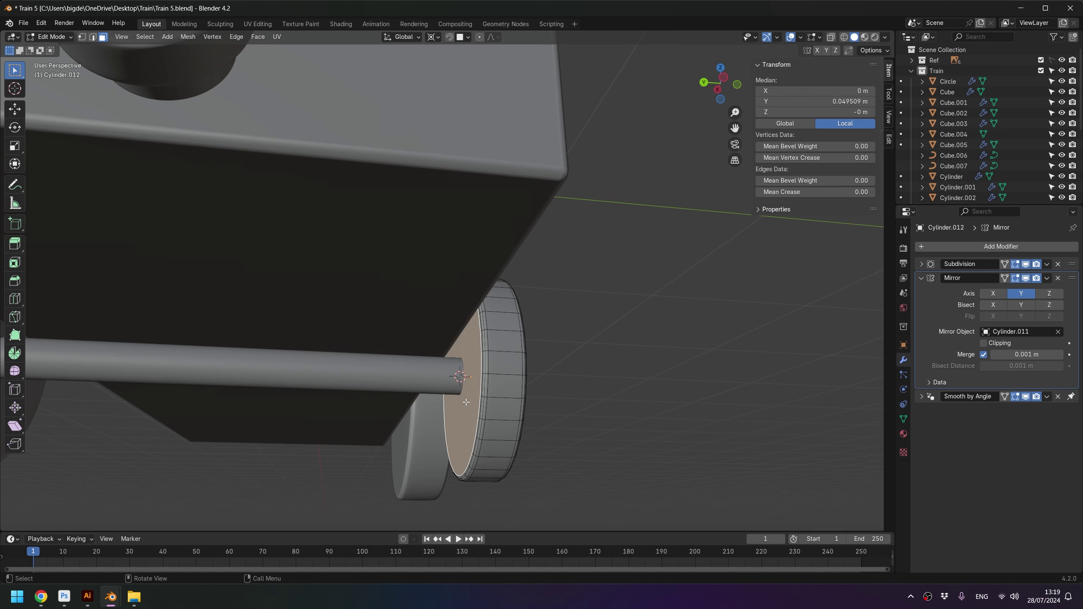
{"action": "key", "text": "ctrl+Tab"}
Step: Set the front wheel's origin to the 3D cursor at its inner hub face
{"action": "left_click", "coordinate": [477, 435]}
{"action": "right_click", "coordinate": [497, 356]}
{"action": "mouse_move", "coordinate": [457, 392]}
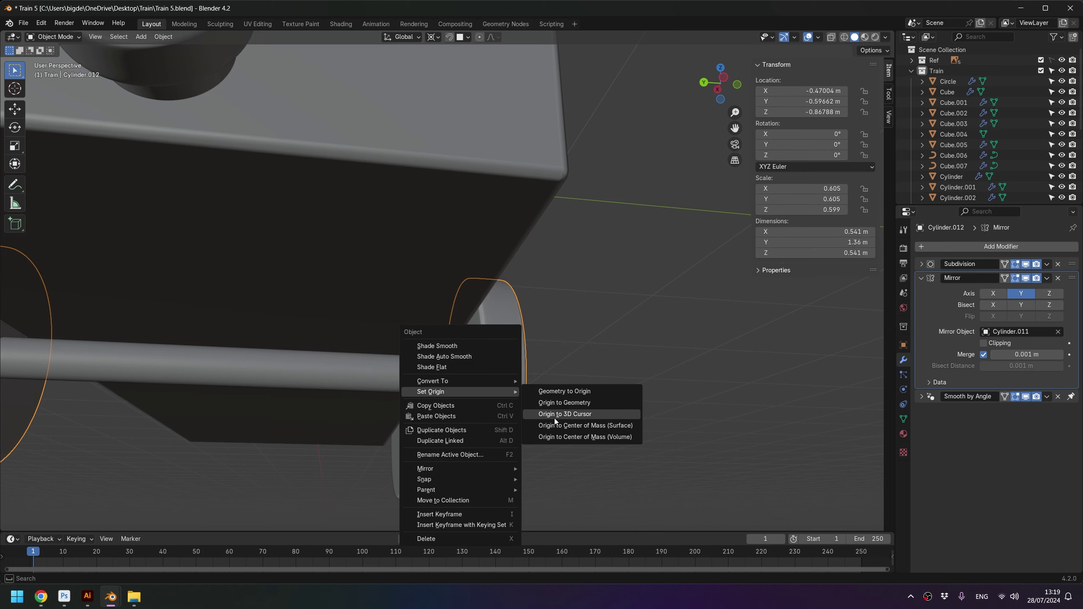
{"action": "left_click", "coordinate": [555, 414]}
{"action": "mouse_move", "coordinate": [535, 408]}
{"action": "middle_mouse_down"}
{"action": "mouse_move", "coordinate": [481, 400]}
{"action": "mouse_move", "coordinate": [490, 352]}
{"action": "mouse_move", "coordinate": [482, 360]}
{"action": "middle_mouse_up"}
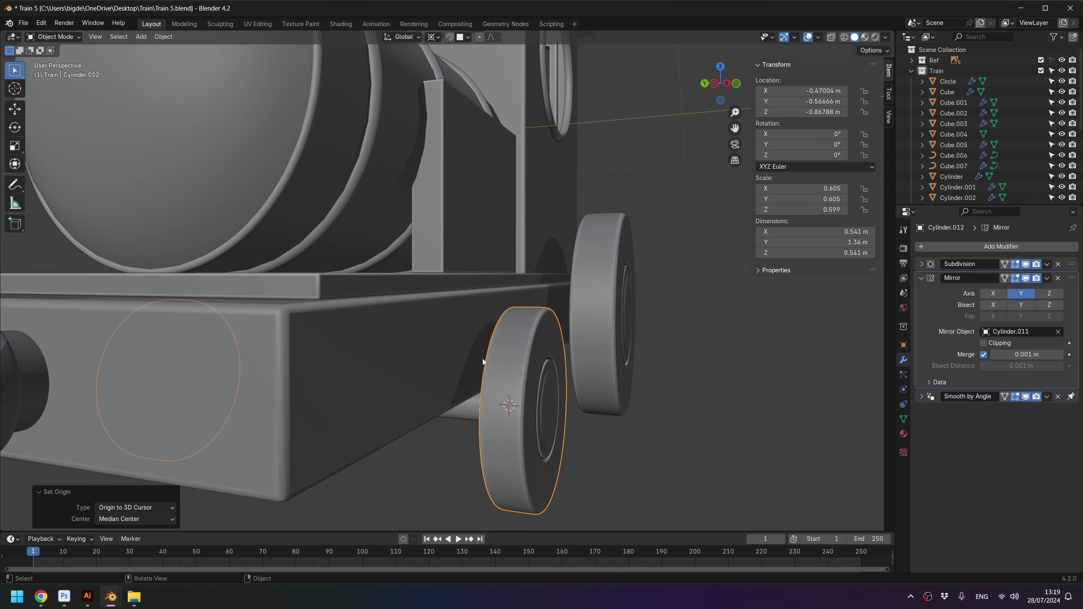
Step: Move the wheel along Y to -0.56666 m and set the pivot to Bounding Box Center
{"action": "key", "text": "g"}
{"action": "key", "text": "y"}
{"action": "left_click", "coordinate": [484, 350]}
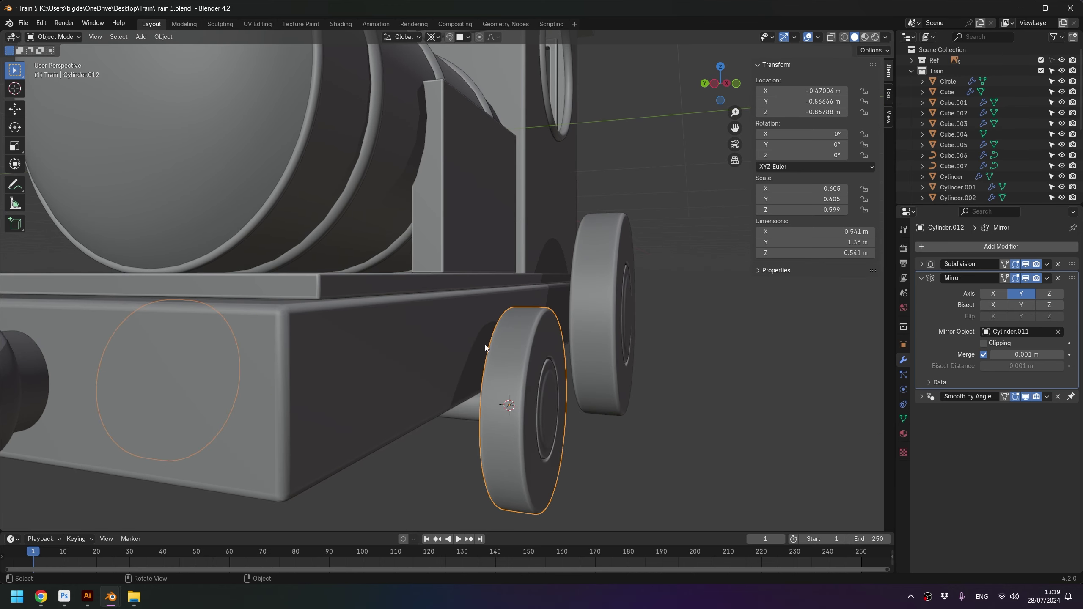
{"action": "left_click", "coordinate": [435, 37]}
{"action": "left_click", "coordinate": [452, 59]}
{"action": "middle_click_drag", "start_coordinate": [511, 341], "coordinate": [545, 353]}
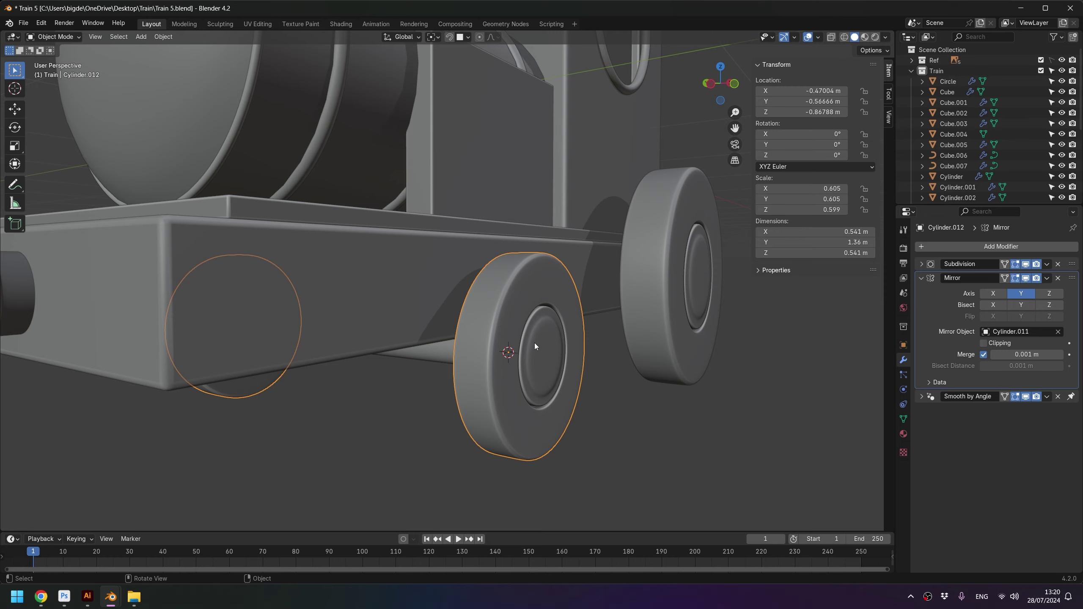
Step: Move the large rear wheel inward along the Y axis
{"action": "mouse_move", "coordinate": [534, 343]}
{"action": "middle_mouse_down"}
{"action": "mouse_move", "coordinate": [576, 372]}
{"action": "mouse_move", "coordinate": [550, 270]}
{"action": "mouse_move", "coordinate": [514, 284]}
{"action": "middle_mouse_up"}
{"action": "left_click", "coordinate": [550, 270]}
{"action": "key", "text": "g"}
{"action": "key", "text": "y"}
{"action": "left_click", "coordinate": [510, 290]}
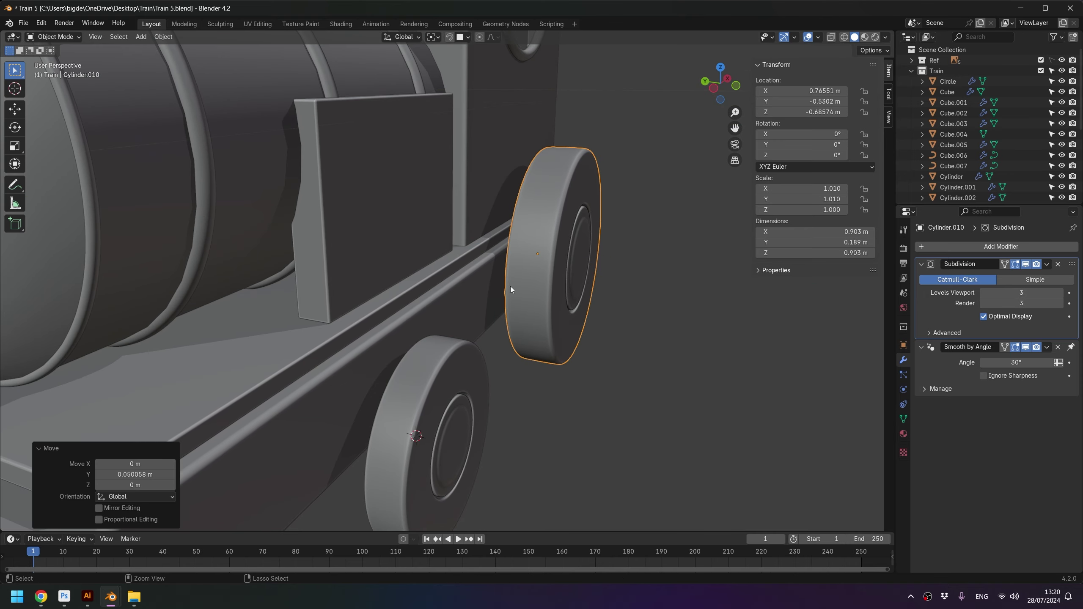
{"action": "left_click", "coordinate": [452, 379]}
{"action": "mouse_move", "coordinate": [452, 379]}
{"action": "middle_mouse_down"}
{"action": "mouse_move", "coordinate": [443, 355]}
{"action": "mouse_move", "coordinate": [523, 282]}
{"action": "mouse_move", "coordinate": [504, 352]}
{"action": "mouse_move", "coordinate": [489, 331]}
{"action": "mouse_move", "coordinate": [494, 351]}
{"action": "middle_mouse_up"}
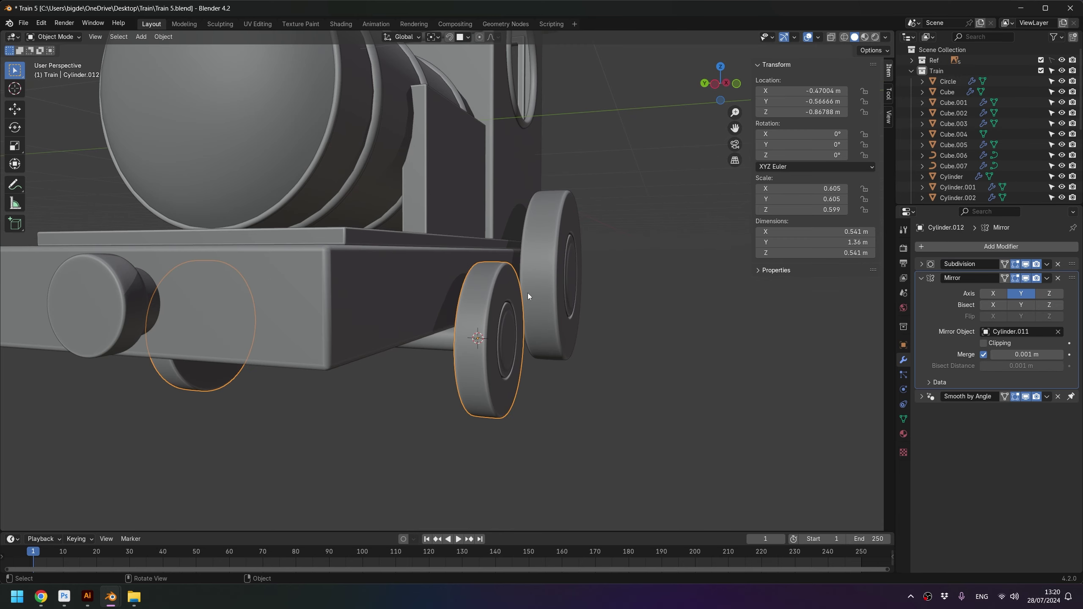
{"action": "mouse_move", "coordinate": [528, 293]}
{"action": "middle_mouse_down"}
{"action": "mouse_move", "coordinate": [566, 281]}
{"action": "mouse_move", "coordinate": [563, 292]}
{"action": "mouse_move", "coordinate": [614, 258]}
{"action": "middle_mouse_up"}
Step: Snap the 3D cursor to the rear wheel's face and read its location values
{"action": "left_click", "coordinate": [551, 298]}
{"action": "key", "text": "Tab"}
{"action": "key", "text": "shift+s"}
{"action": "left_click", "coordinate": [527, 344]}
{"action": "key", "text": "Tab"}
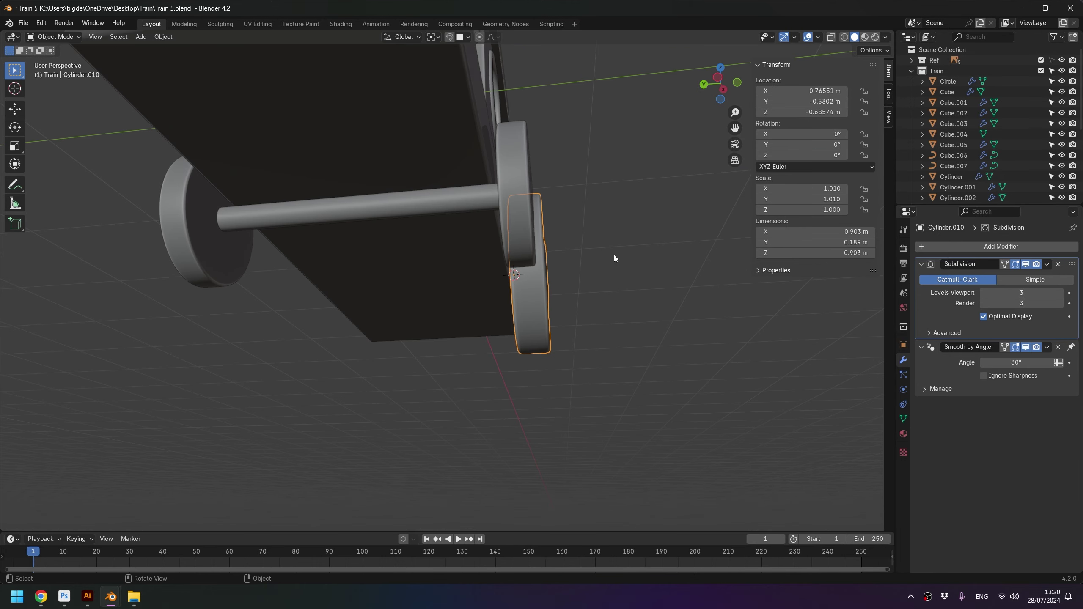
{"action": "left_click", "coordinate": [887, 120]}
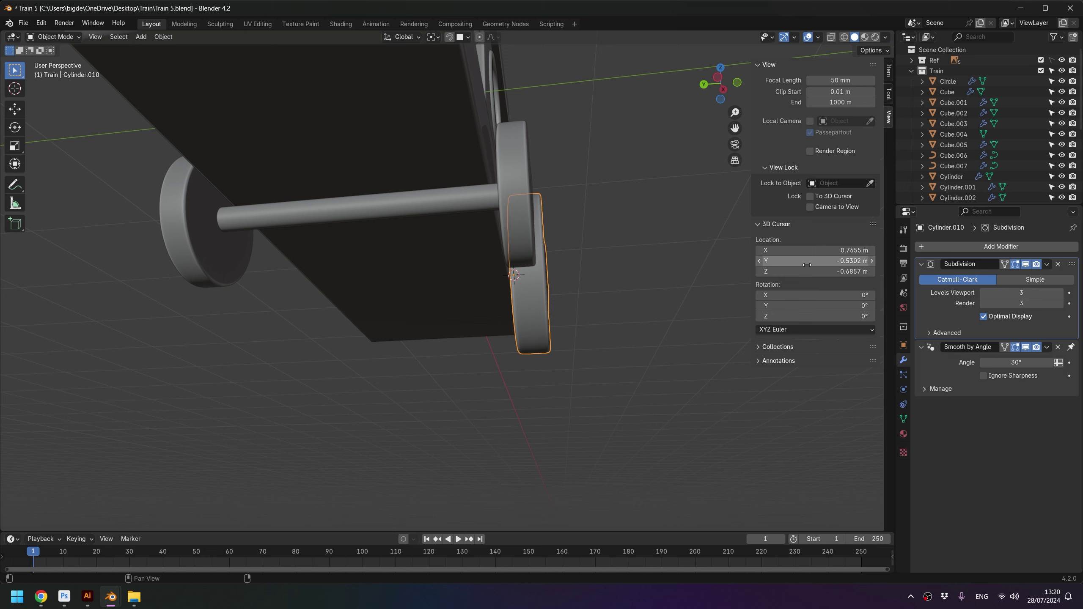
Step: Set the small front wheel pair's Location Y to -0.53019 m
{"action": "left_click", "coordinate": [577, 297]}
{"action": "left_click", "coordinate": [511, 197]}
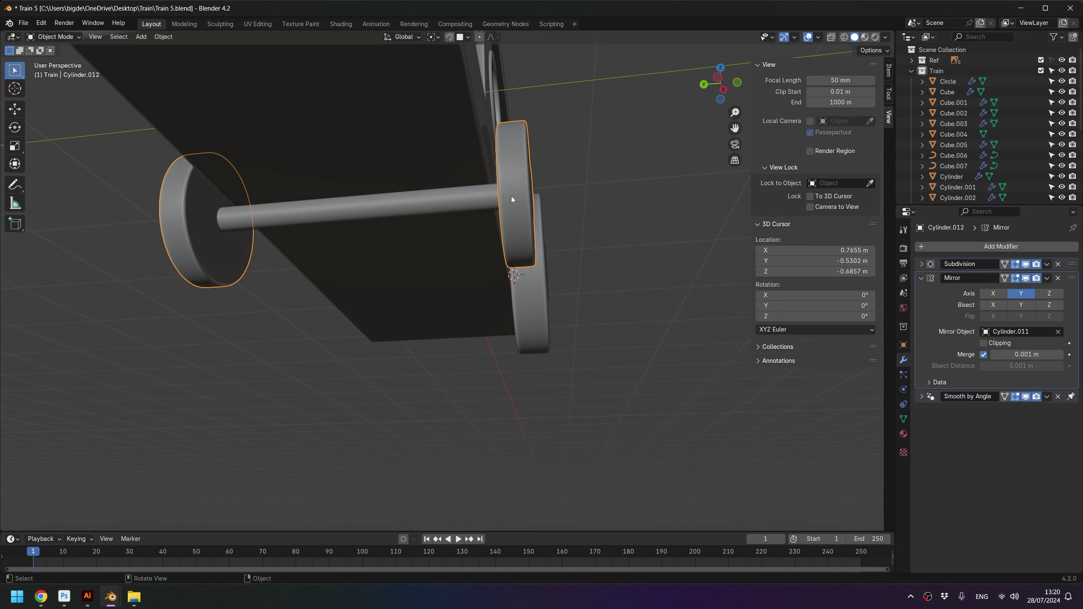
{"action": "middle_click_drag", "start_coordinate": [511, 197], "coordinate": [505, 235], "text": "shift"}
{"action": "left_click", "coordinate": [888, 71]}
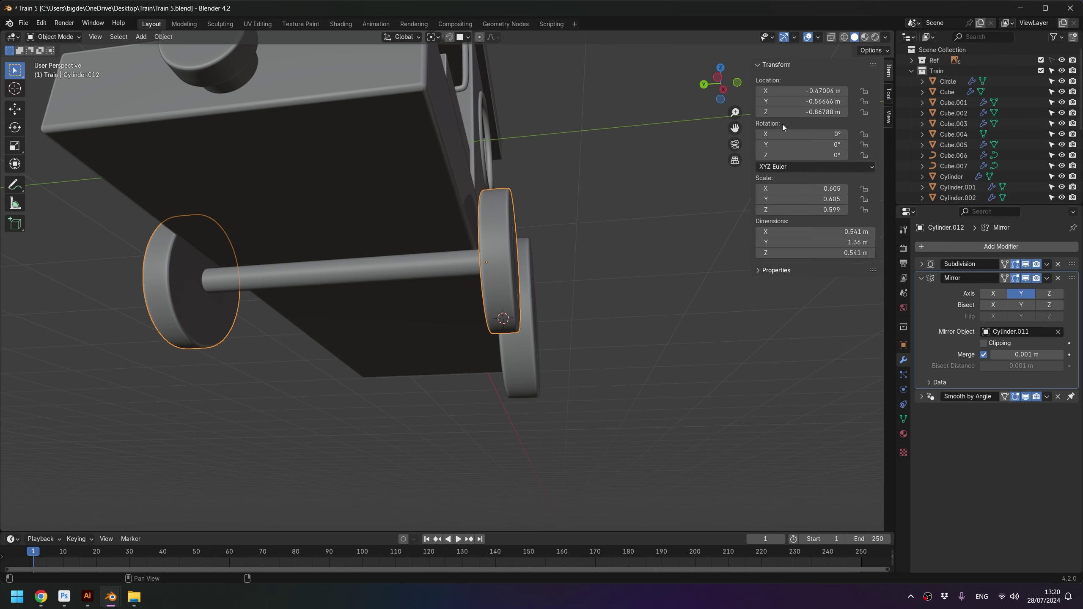
{"action": "left_click_drag", "start_coordinate": [789, 101], "coordinate": [801, 101]}
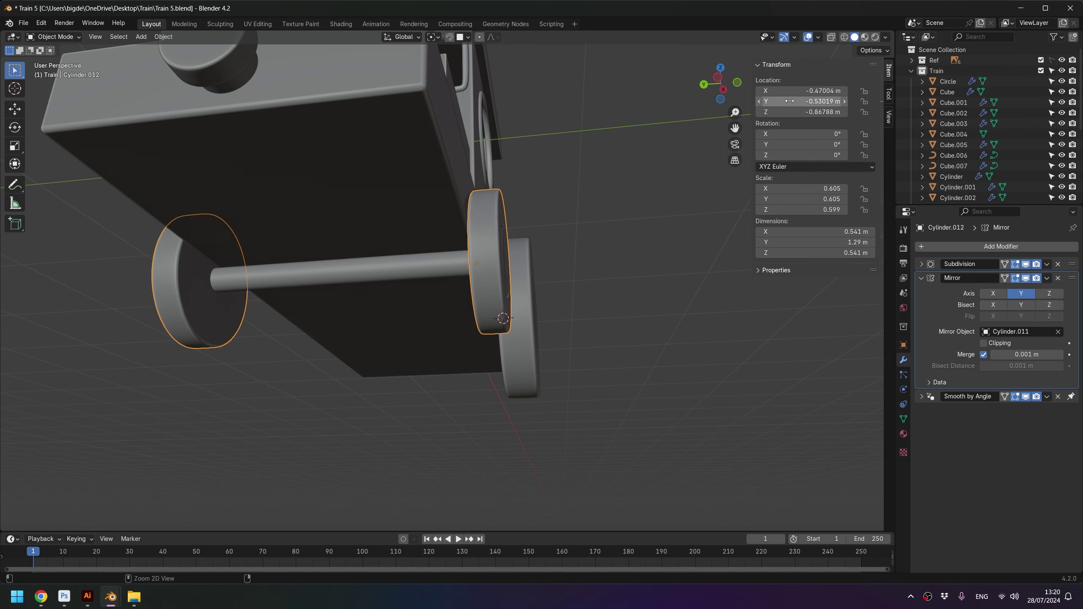
{"action": "mouse_move", "coordinate": [651, 227]}
{"action": "middle_mouse_down"}
{"action": "mouse_move", "coordinate": [511, 255]}
{"action": "mouse_move", "coordinate": [519, 273]}
{"action": "mouse_move", "coordinate": [507, 287]}
{"action": "mouse_move", "coordinate": [526, 287]}
{"action": "mouse_move", "coordinate": [514, 297]}
{"action": "middle_mouse_up"}
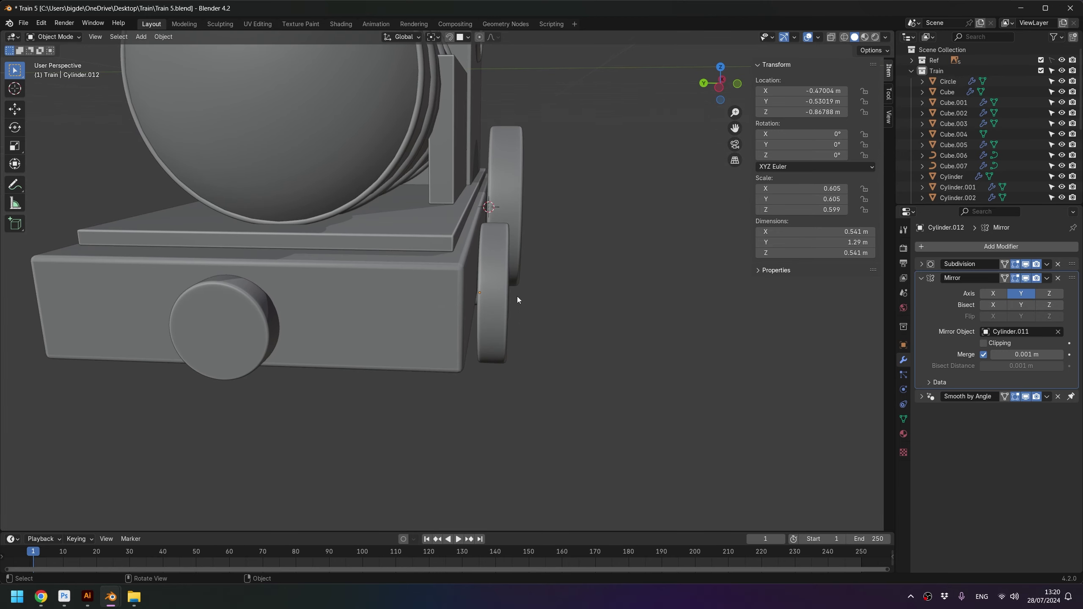
Step: Select the small wheel pair and show it in a zoomed front orthographic wireframe view
{"action": "key", "text": "KP_7"}
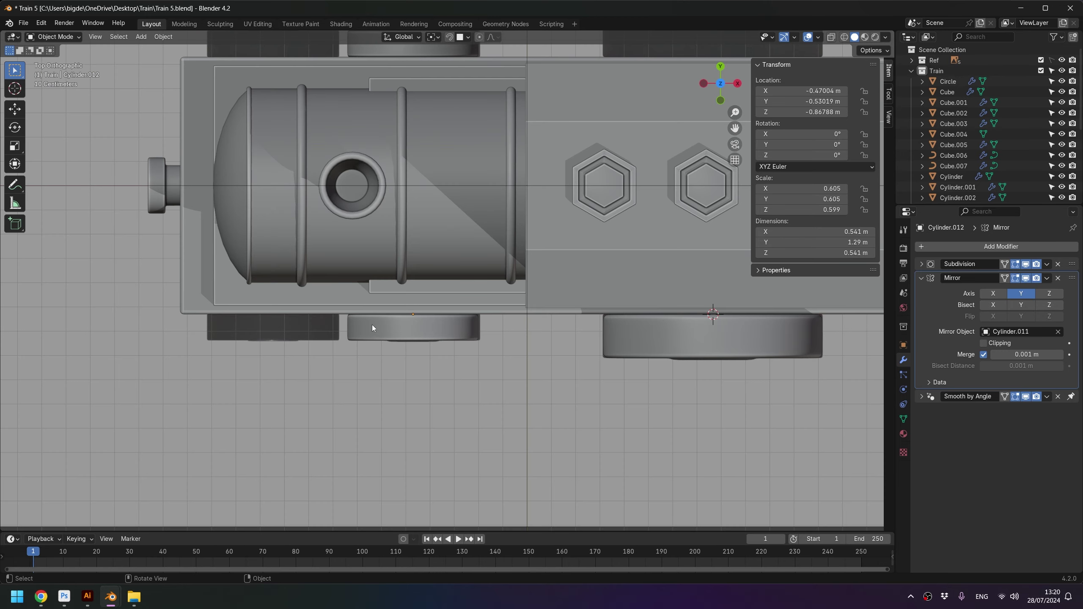
{"action": "mouse_move", "coordinate": [387, 345]}
{"action": "middle_mouse_down"}
{"action": "mouse_move", "coordinate": [415, 335]}
{"action": "mouse_move", "coordinate": [461, 205]}
{"action": "mouse_move", "coordinate": [358, 371]}
{"action": "mouse_move", "coordinate": [506, 349]}
{"action": "mouse_move", "coordinate": [546, 291]}
{"action": "mouse_move", "coordinate": [471, 327]}
{"action": "middle_mouse_up"}
{"action": "left_click", "coordinate": [507, 349]}
{"action": "key", "text": "KP_5"}
{"action": "key", "text": "KP_1"}
{"action": "key", "text": "KP_1"}
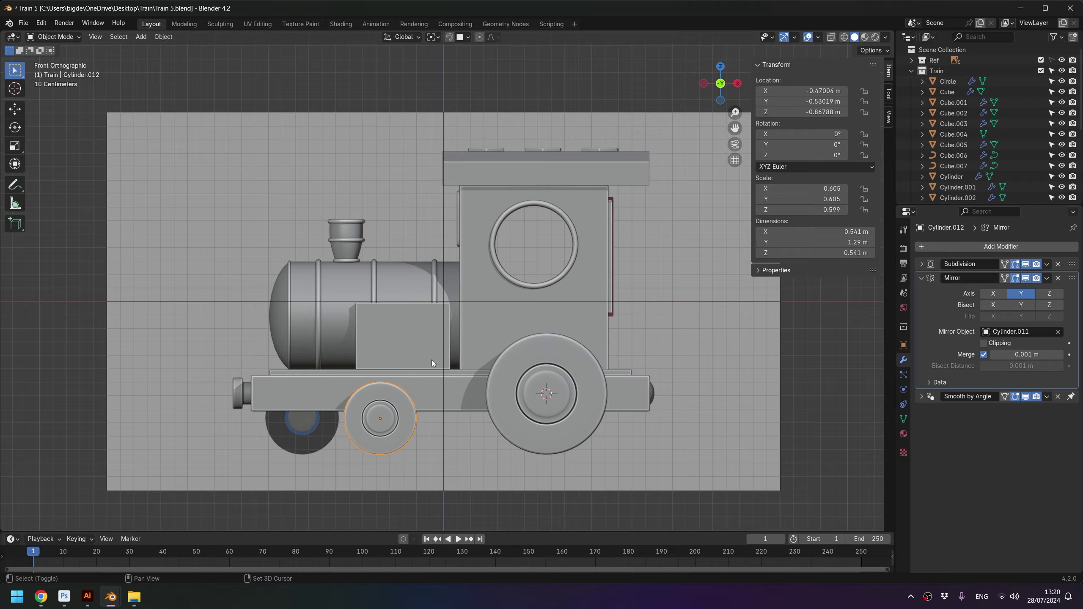
{"action": "scroll", "coordinate": [520, 285], "scroll_direction": "up", "scroll_amount": 4}
{"action": "scroll", "coordinate": [544, 311], "scroll_direction": "up", "scroll_amount": 2}
{"action": "middle_click_drag", "start_coordinate": [545, 311], "coordinate": [508, 318], "text": "shift"}
{"action": "key", "text": "z"}
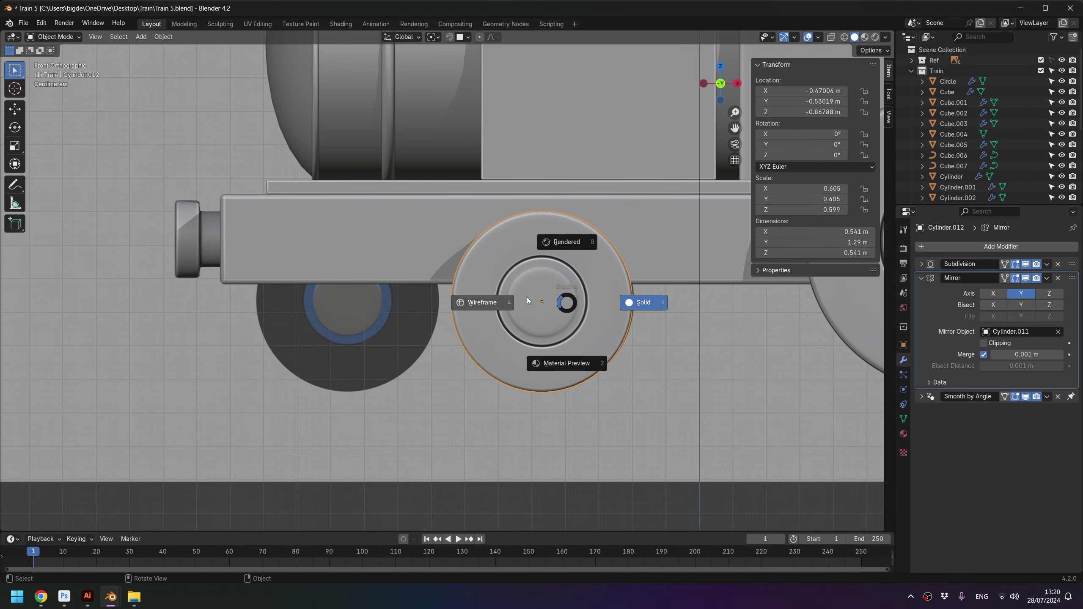
{"action": "key", "text": "4"}
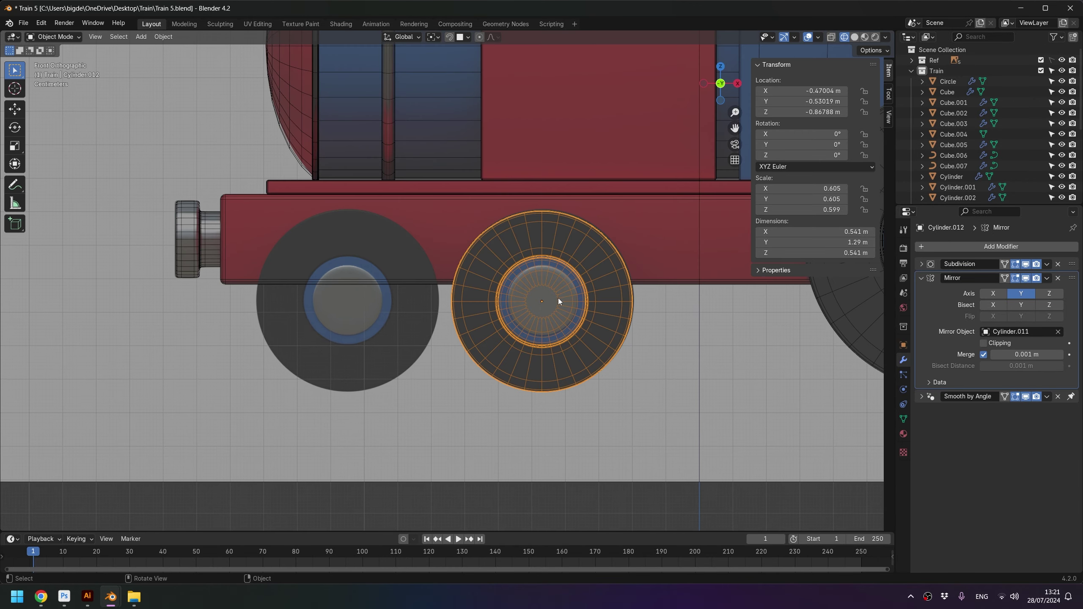
Step: Duplicate the small wheel pair forward along X to −1.0495 m, then restore solid shading
{"action": "key", "text": "shift+d"}
{"action": "key", "text": "x"}
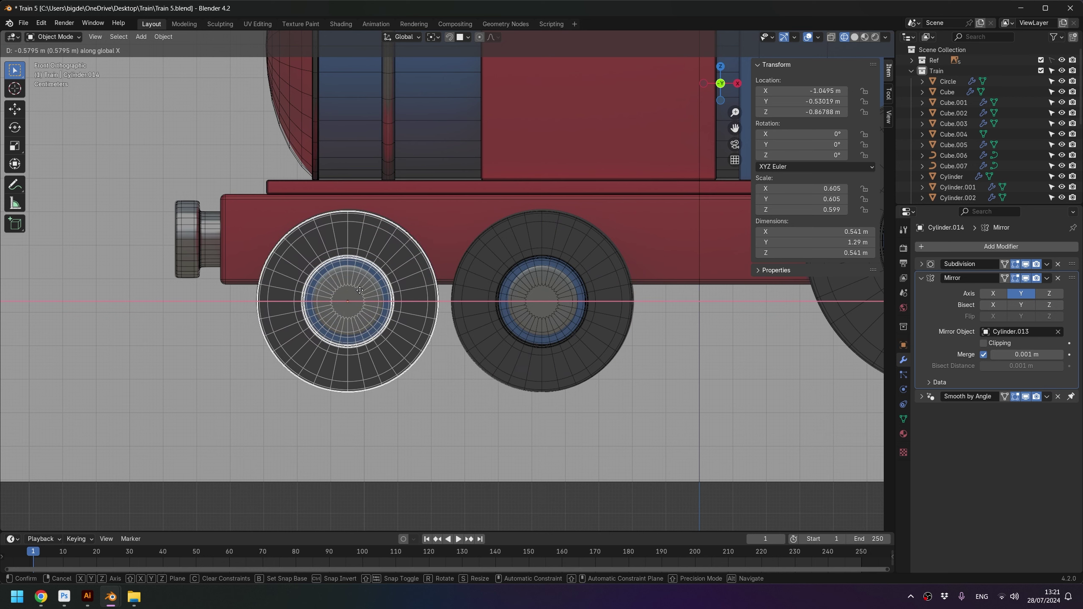
{"action": "left_click", "coordinate": [361, 294]}
{"action": "scroll", "coordinate": [441, 337], "scroll_direction": "down", "scroll_amount": 5}
{"action": "scroll", "coordinate": [455, 361], "scroll_direction": "down", "scroll_amount": 1}
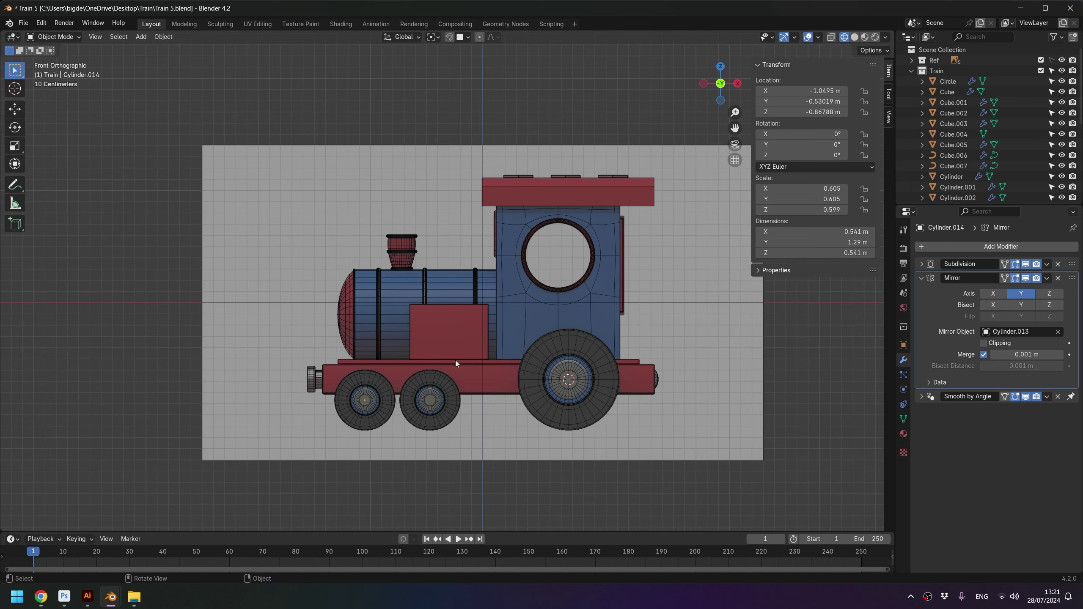
{"action": "key", "text": "z"}
{"action": "left_click", "coordinate": [516, 329]}
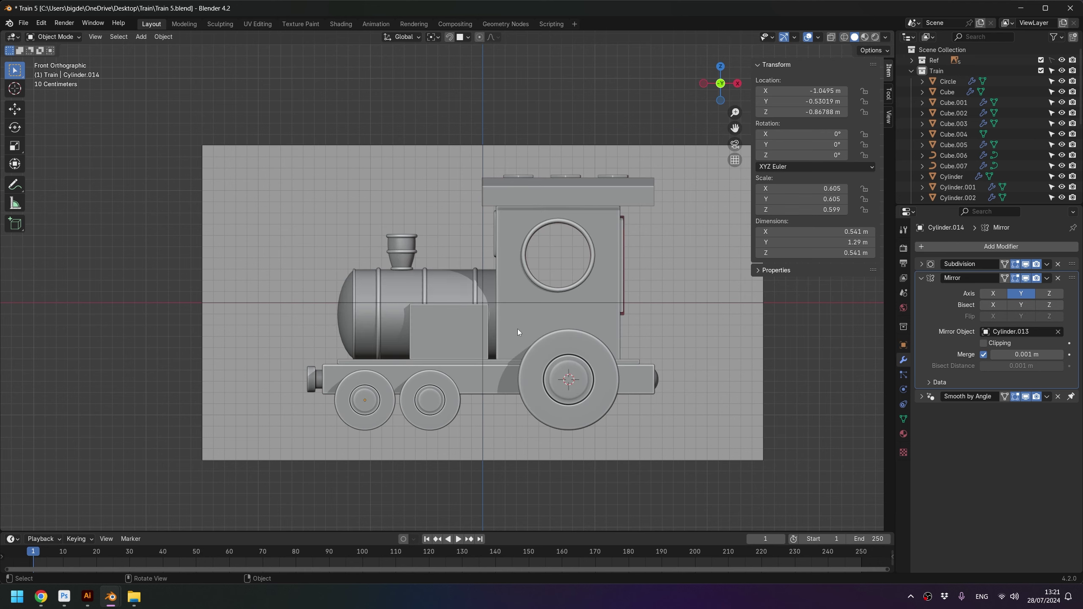
{"action": "mouse_move", "coordinate": [517, 328]}
{"action": "middle_mouse_down"}
{"action": "mouse_move", "coordinate": [684, 344]}
{"action": "mouse_move", "coordinate": [637, 337]}
{"action": "mouse_move", "coordinate": [554, 354]}
{"action": "middle_mouse_up"}
Step: Give the large rear wheel a Mirror modifier around the Cube, mirroring along Y instead of X
{"action": "left_click", "coordinate": [551, 351]}
{"action": "left_click", "coordinate": [932, 265]}
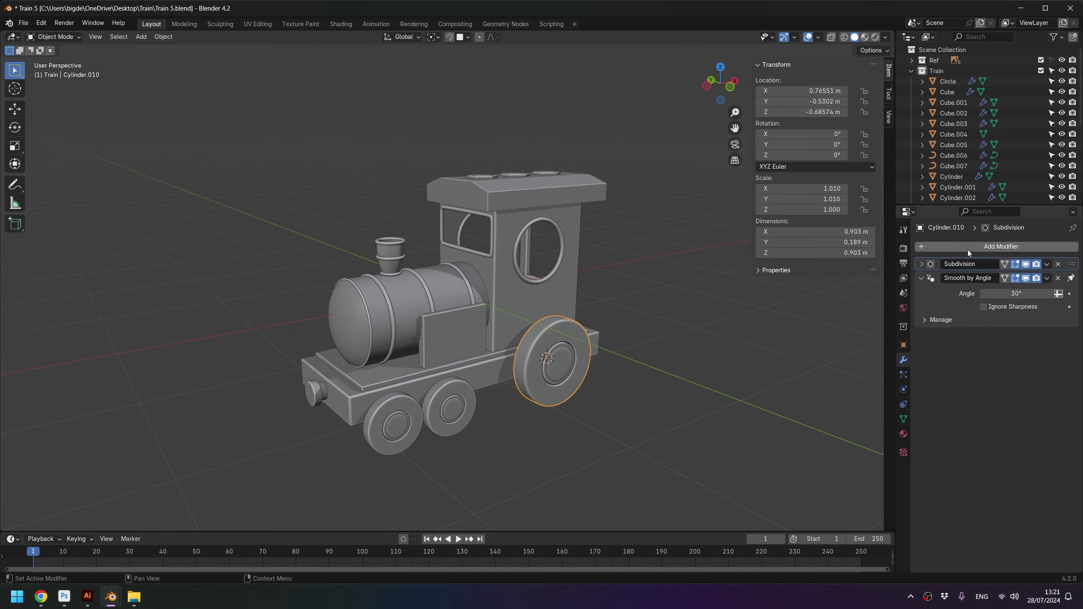
{"action": "left_click", "coordinate": [971, 247]}
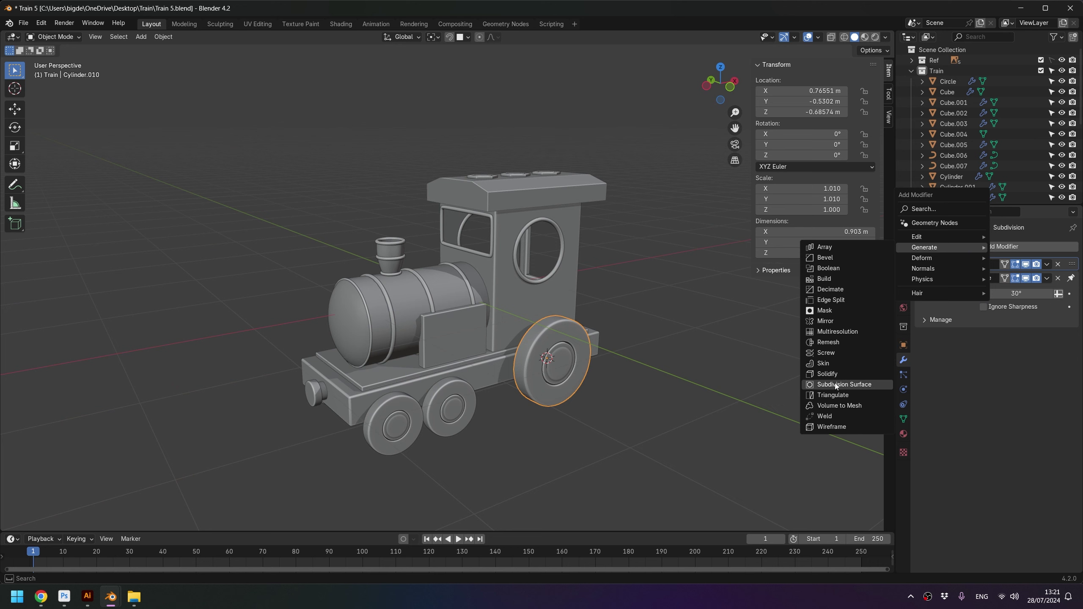
{"action": "left_click", "coordinate": [831, 321]}
{"action": "left_click", "coordinate": [1059, 332]}
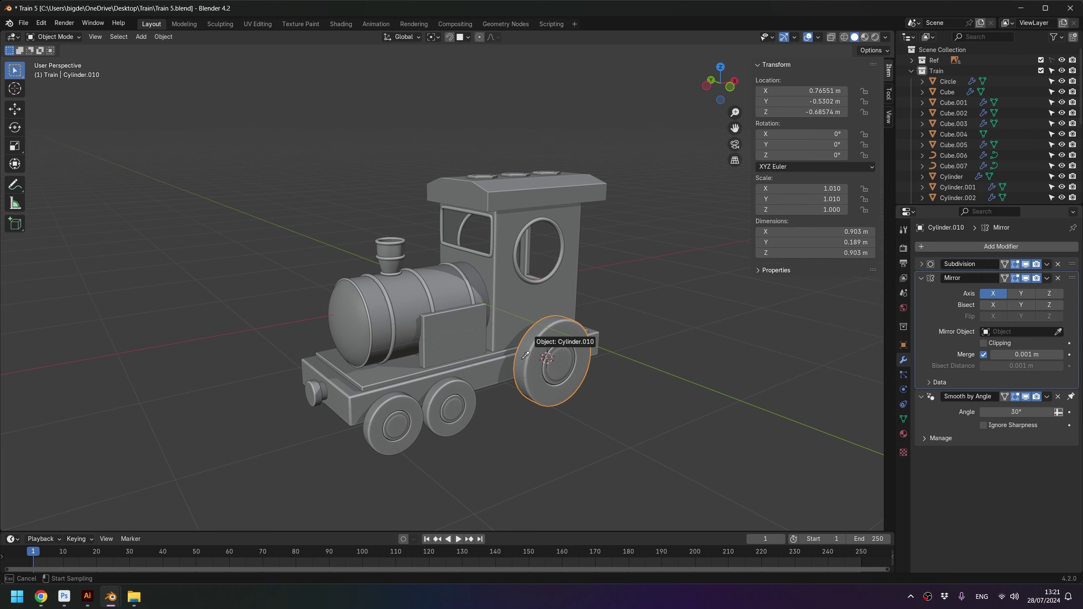
{"action": "left_click", "coordinate": [503, 368]}
{"action": "middle_click_drag", "start_coordinate": [503, 368], "coordinate": [586, 359]}
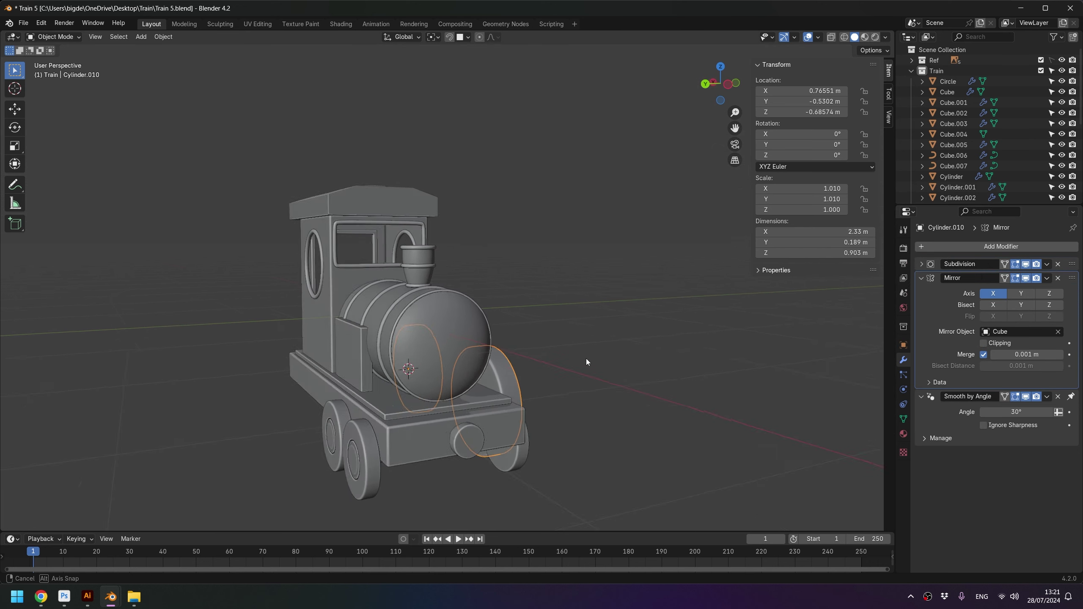
{"action": "left_click", "coordinate": [1009, 294]}
{"action": "left_click", "coordinate": [1003, 294]}
{"action": "mouse_move", "coordinate": [455, 378]}
{"action": "middle_mouse_down"}
{"action": "mouse_move", "coordinate": [481, 328]}
{"action": "mouse_move", "coordinate": [449, 353]}
{"action": "mouse_move", "coordinate": [353, 387]}
{"action": "mouse_move", "coordinate": [447, 384]}
{"action": "mouse_move", "coordinate": [422, 367]}
{"action": "mouse_move", "coordinate": [551, 297]}
{"action": "mouse_move", "coordinate": [518, 333]}
{"action": "mouse_move", "coordinate": [578, 317]}
{"action": "mouse_move", "coordinate": [604, 318]}
{"action": "mouse_move", "coordinate": [608, 331]}
{"action": "mouse_move", "coordinate": [566, 332]}
{"action": "middle_mouse_up"}
Step: Inspect the train from the front, side and top views, with see-through toggled
{"action": "key", "text": "KP_1"}
{"action": "key", "text": "alt+z"}
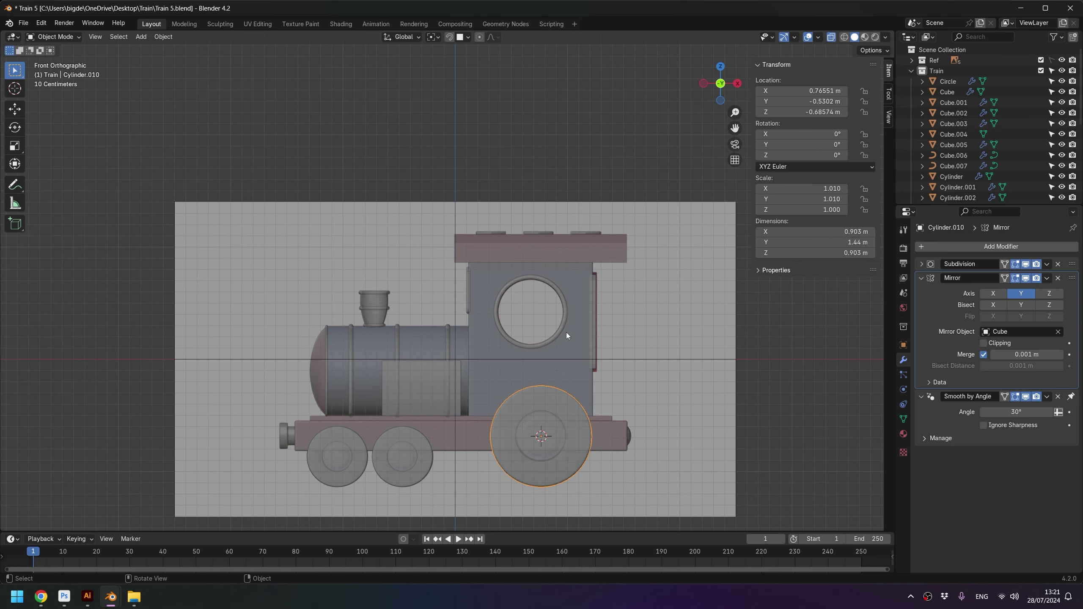
{"action": "key", "text": "KP_3"}
{"action": "key", "text": "KP_1"}
{"action": "key", "text": "KP_9"}
{"action": "key", "text": "KP_9"}
{"action": "key", "text": "KP_9"}
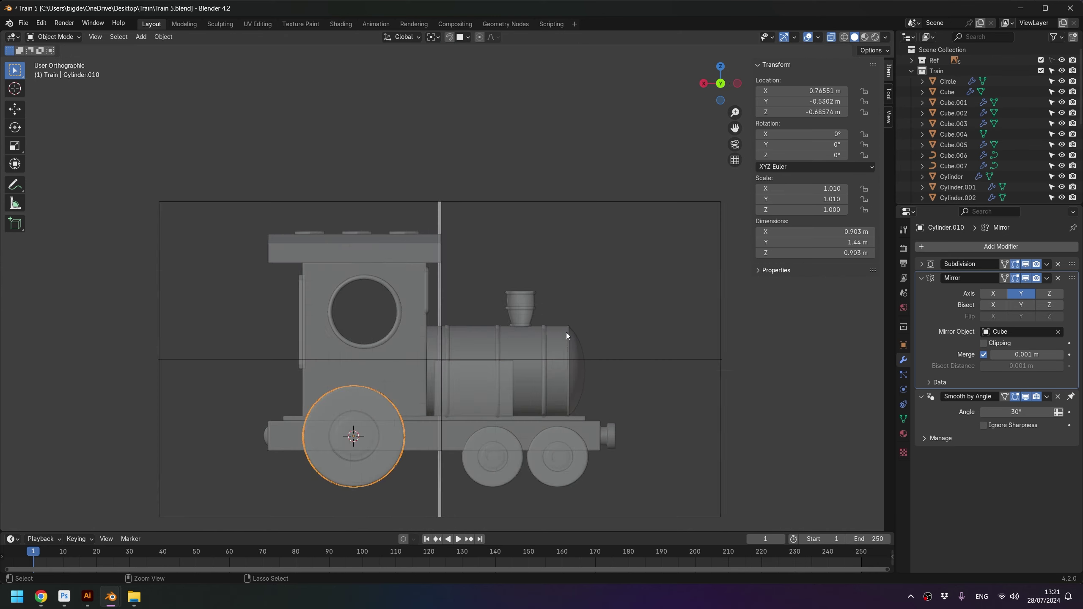
{"action": "key", "text": "ctrl+KP_3"}
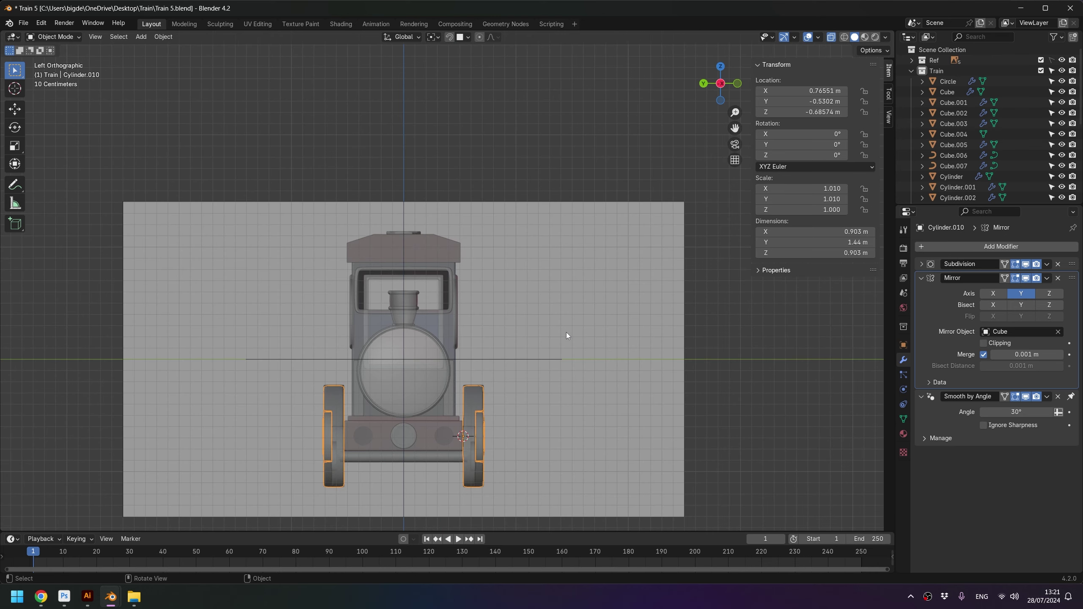
{"action": "key", "text": "KP_7"}
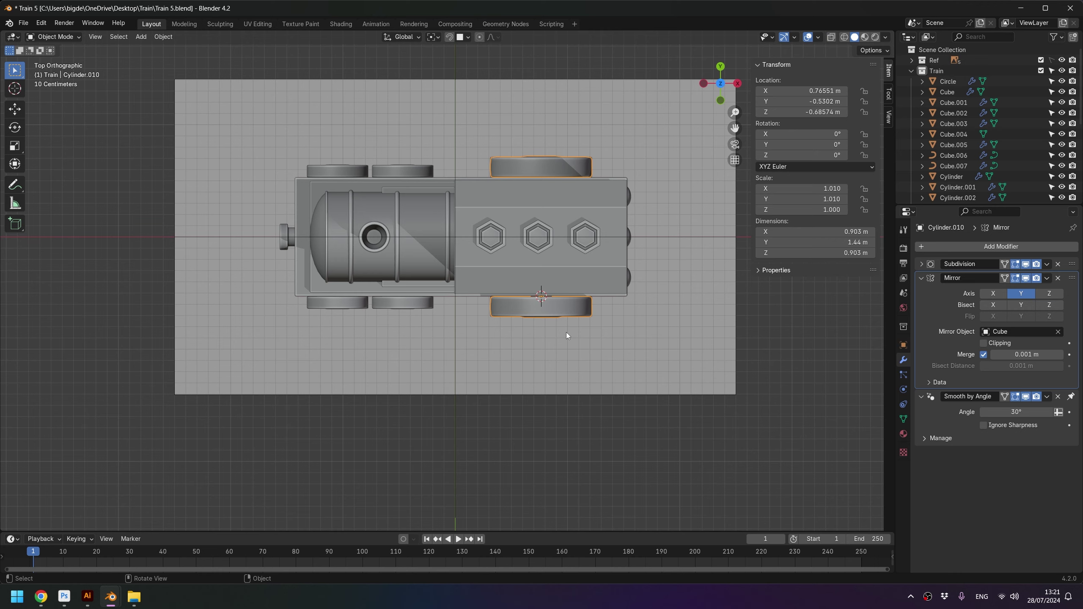
{"action": "mouse_move", "coordinate": [566, 332]}
{"action": "middle_mouse_down"}
{"action": "mouse_move", "coordinate": [399, 306]}
{"action": "mouse_move", "coordinate": [436, 225]}
{"action": "mouse_move", "coordinate": [448, 362]}
{"action": "mouse_move", "coordinate": [592, 297]}
{"action": "middle_mouse_up"}
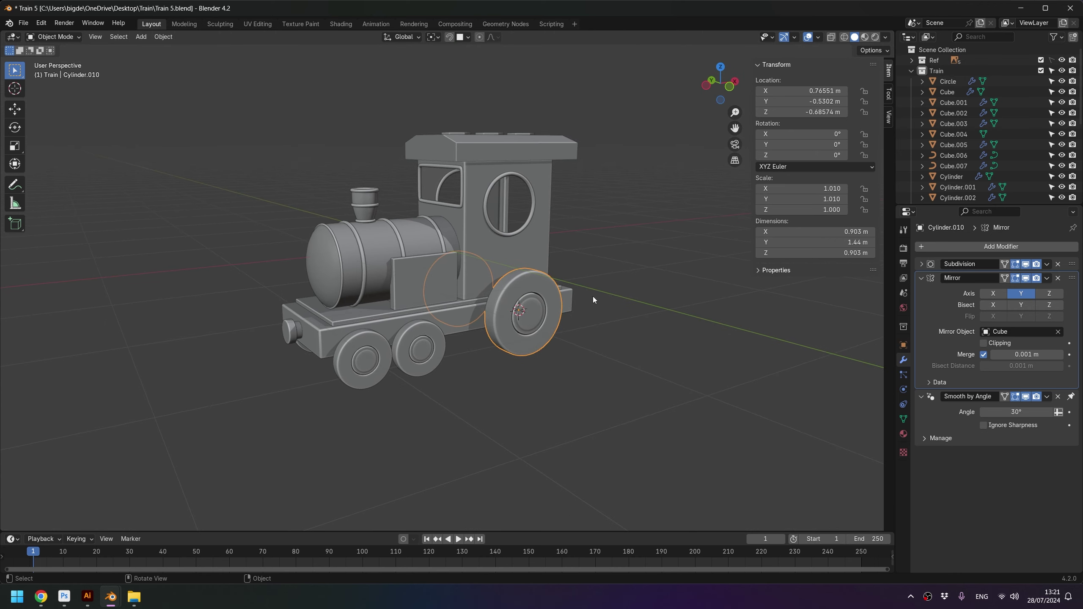
Step: Deselect the wheel, hide the N panel, and save the file as Train 5.blend
{"action": "left_click", "coordinate": [592, 296]}
{"action": "scroll", "coordinate": [501, 263], "scroll_direction": "up", "scroll_amount": 2}
{"action": "scroll", "coordinate": [501, 262], "scroll_direction": "up", "scroll_amount": 2}
{"action": "key", "text": "n"}
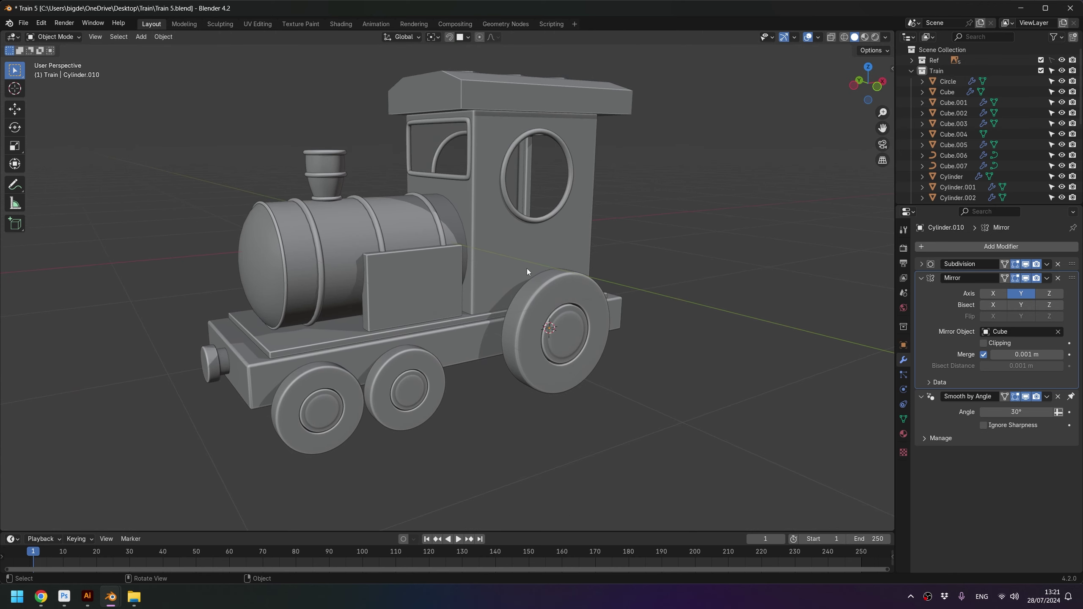
{"action": "scroll", "coordinate": [527, 272], "scroll_direction": "down", "scroll_amount": 2}
{"action": "key", "text": "ctrl+s"}
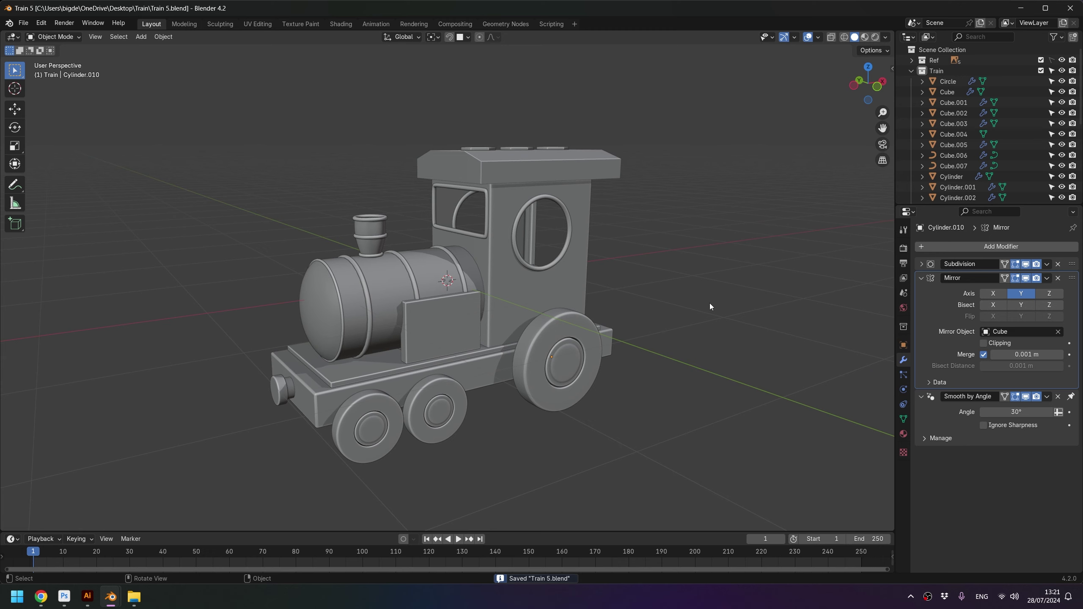